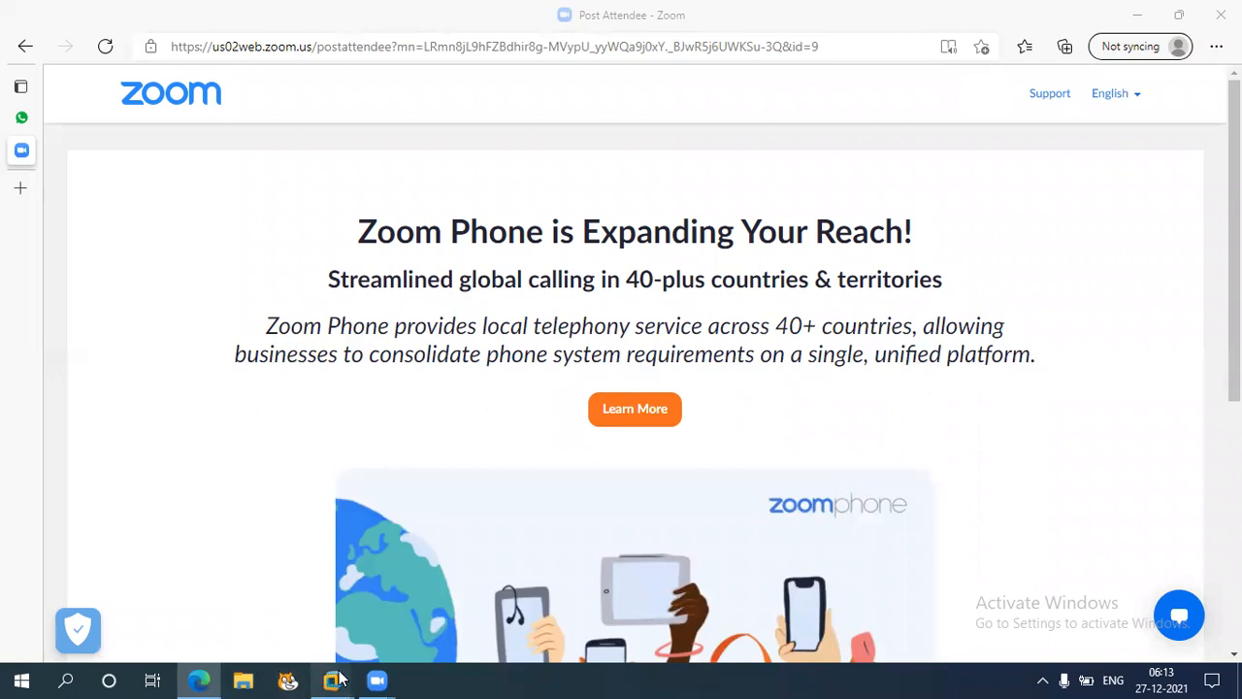
Switch to the ECC 6.0 EHP 5 virtual machine and read the closing procedure document's introduction and Step 1 on carrying balances forward
mouse_move(336, 679)
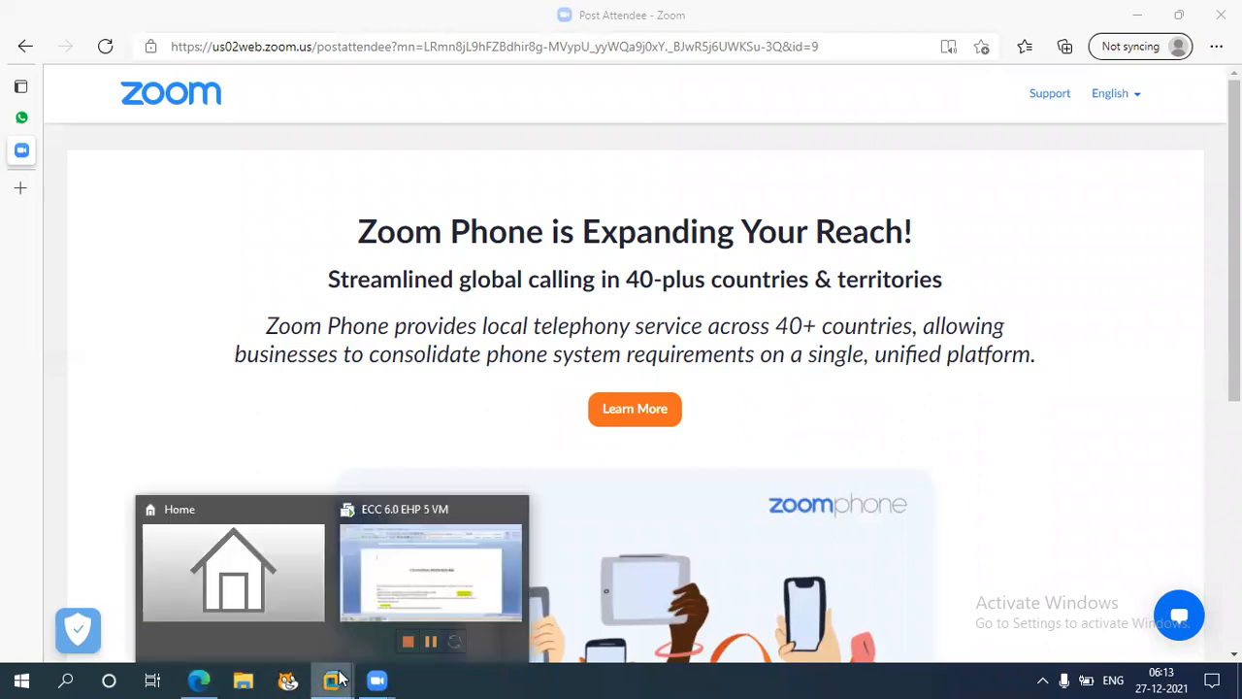
left_click(488, 596)
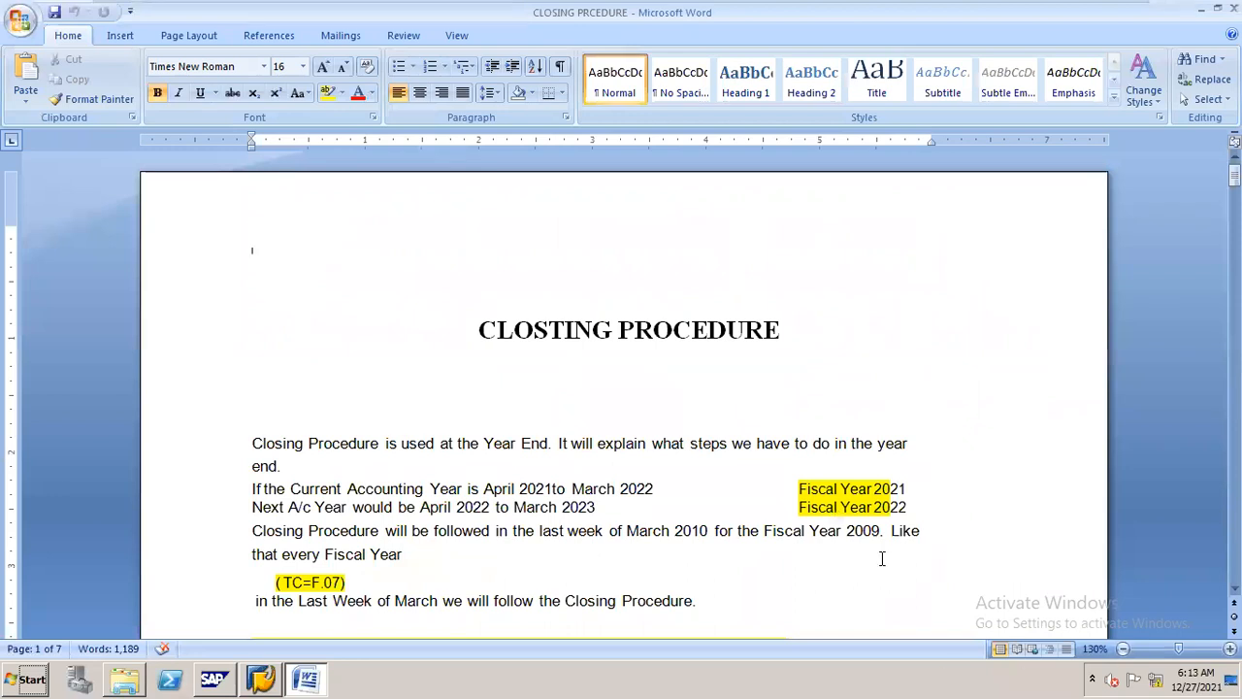
scroll(621, 398, "down", 1)
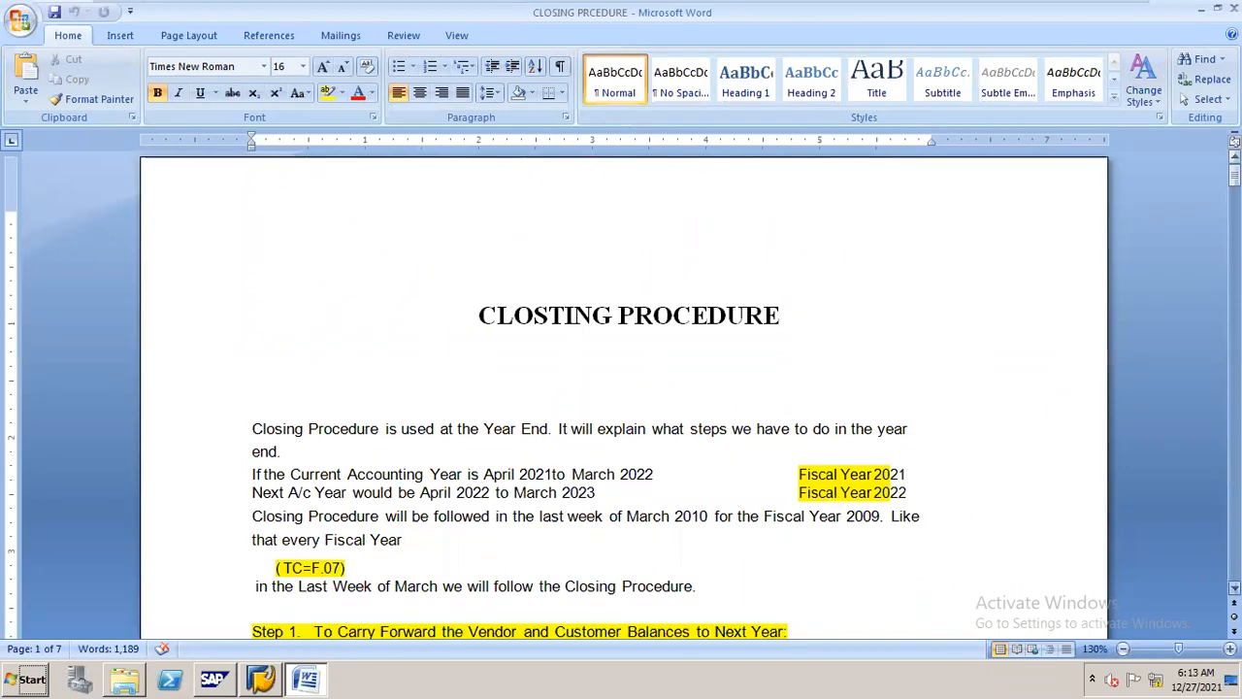
scroll(621, 398, "down", 5)
scroll(627, 339, "down", 2)
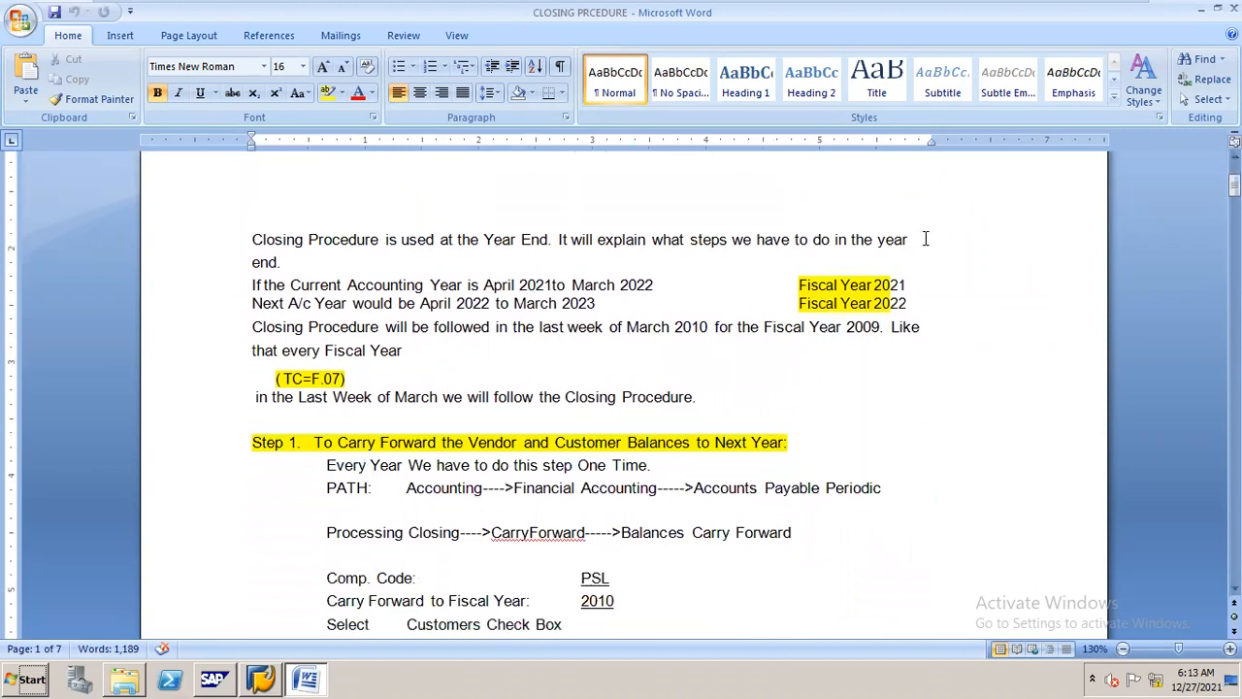
scroll(918, 228, "up", 1)
scroll(621, 393, "up", 2)
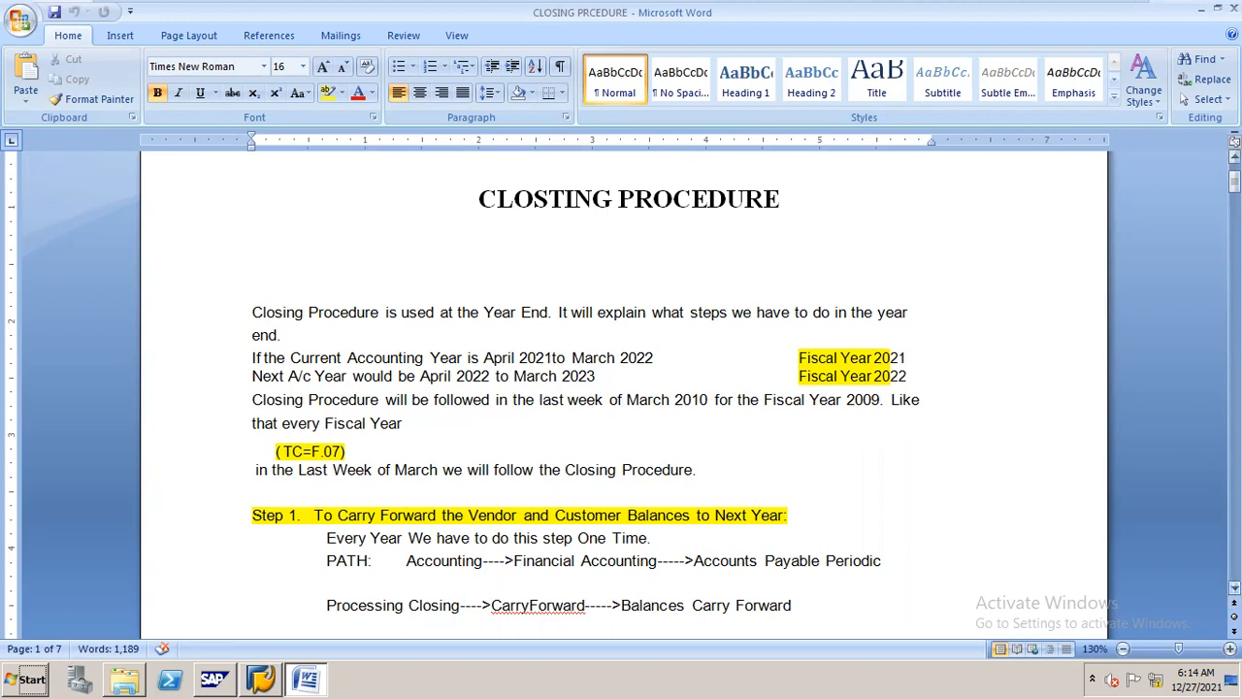
left_click(1235, 589)
left_click(1236, 588)
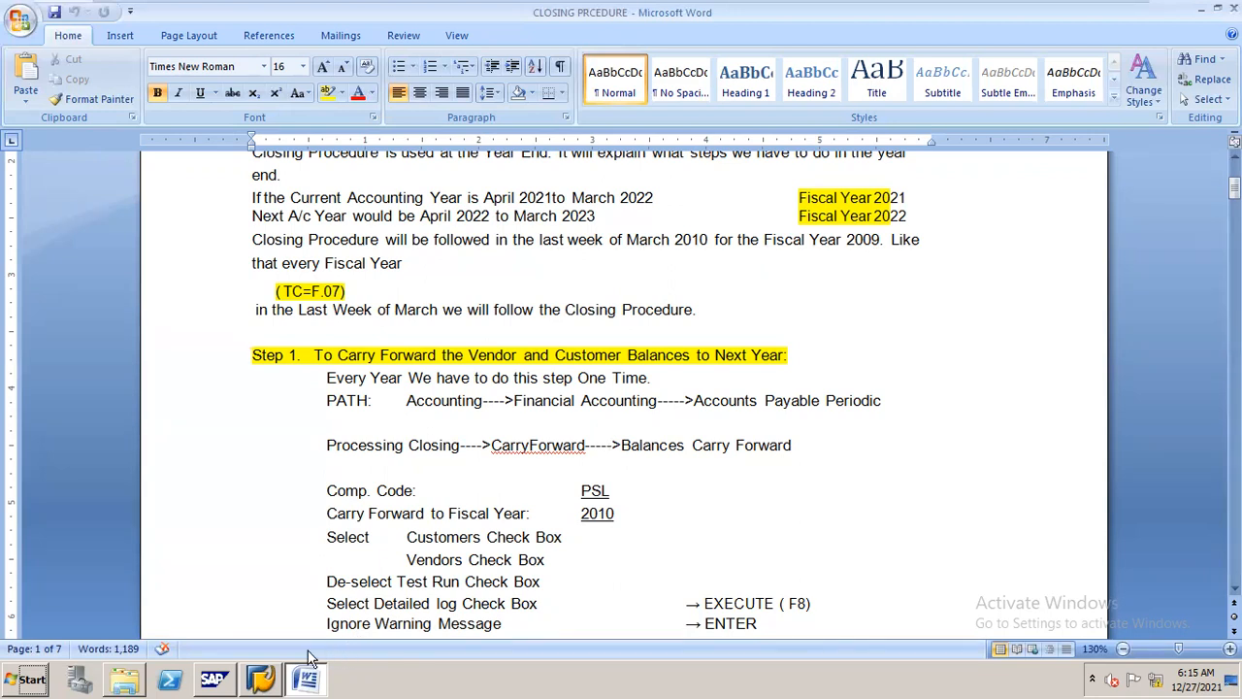
Switch to SAP and open the Carry Forward Receivables/Payables transaction, F.07
left_click(266, 672)
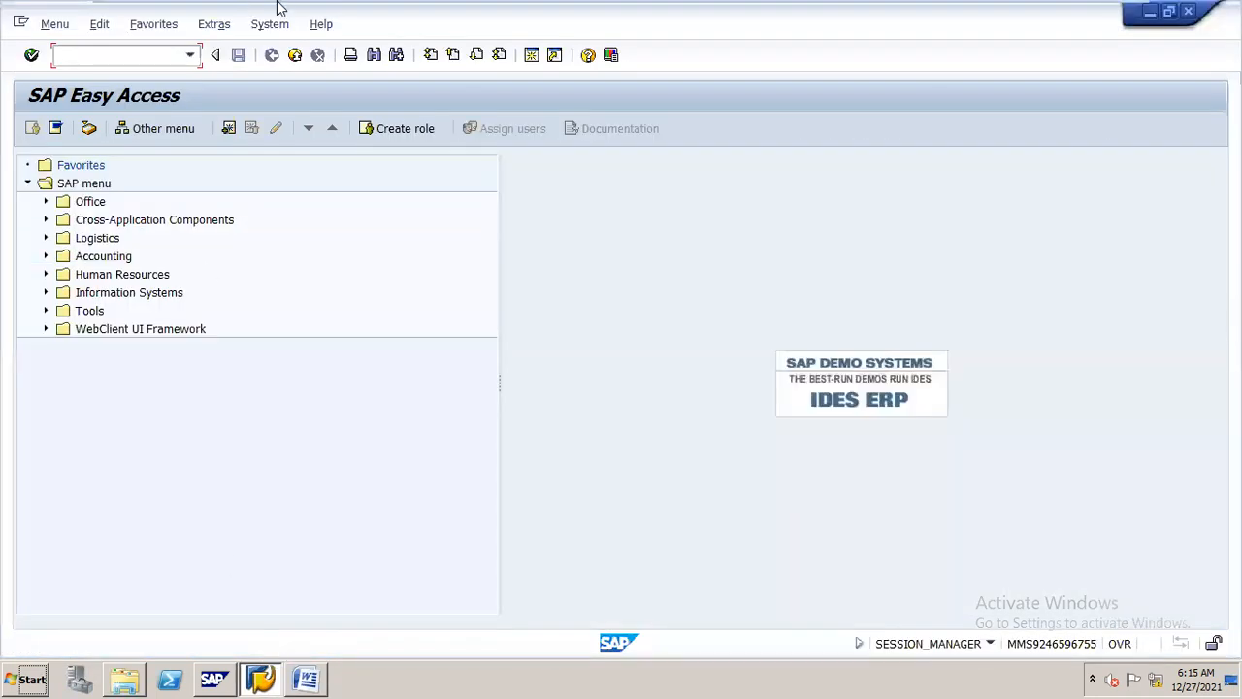
type("/nf")
type(".16")
key("Return")
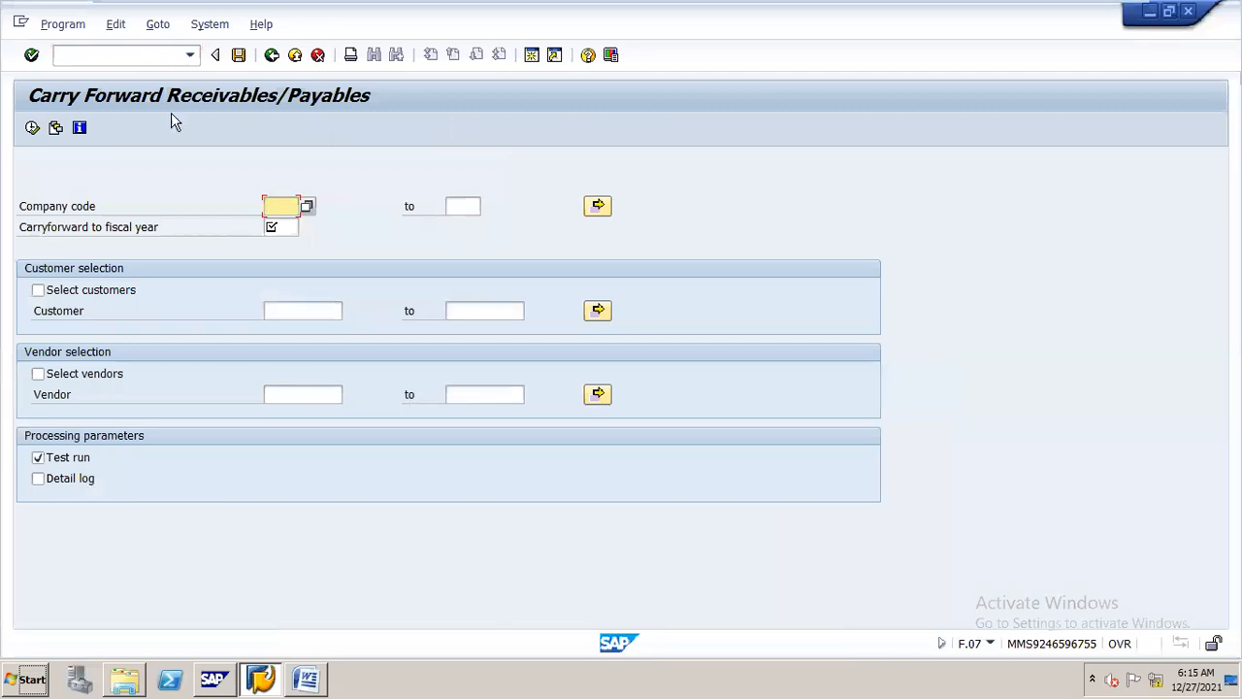
Set the carryforward to company code N16 and fiscal year 2022, with both customers and vendors selected
type("n16")
left_click(289, 224)
left_click(37, 293)
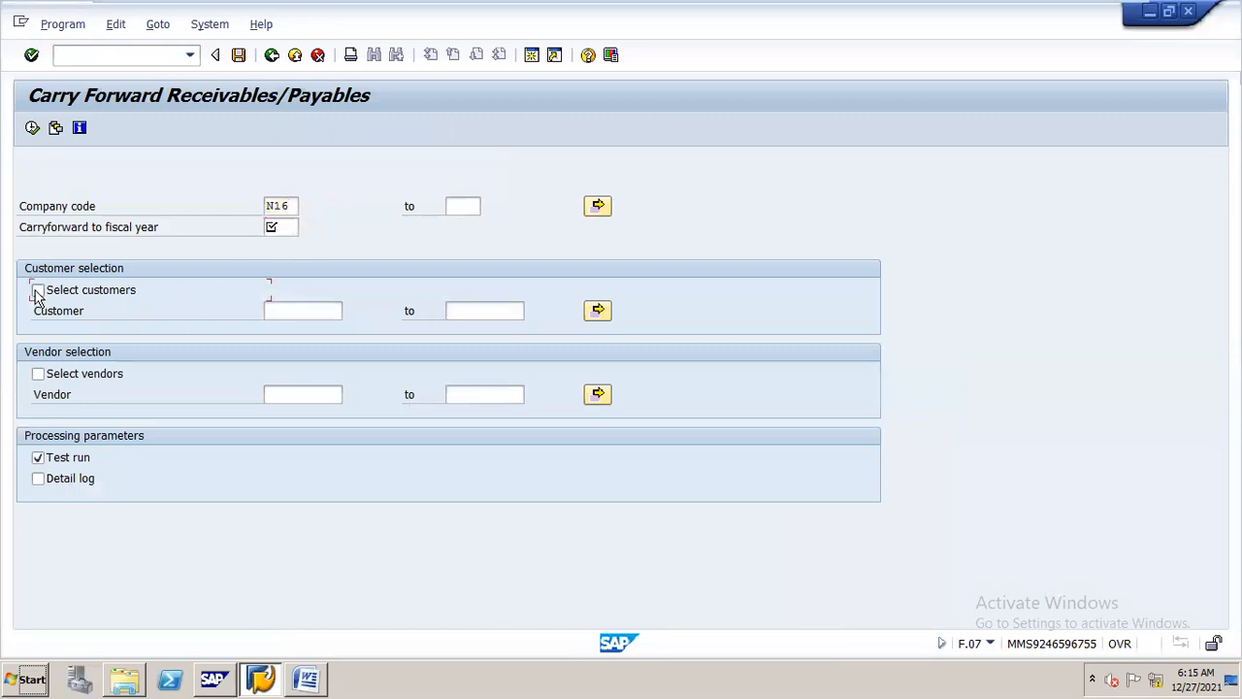
mouse_move(554, 23)
left_click_drag(671, 25, 835, 85)
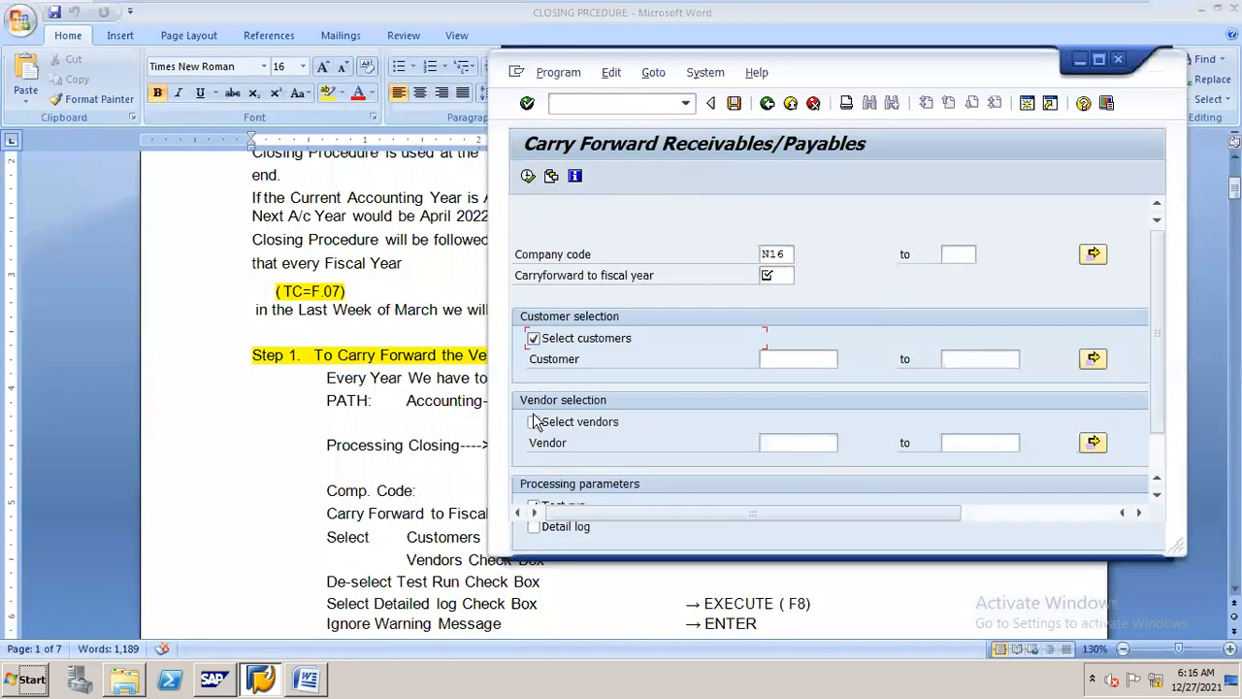
left_click(534, 422)
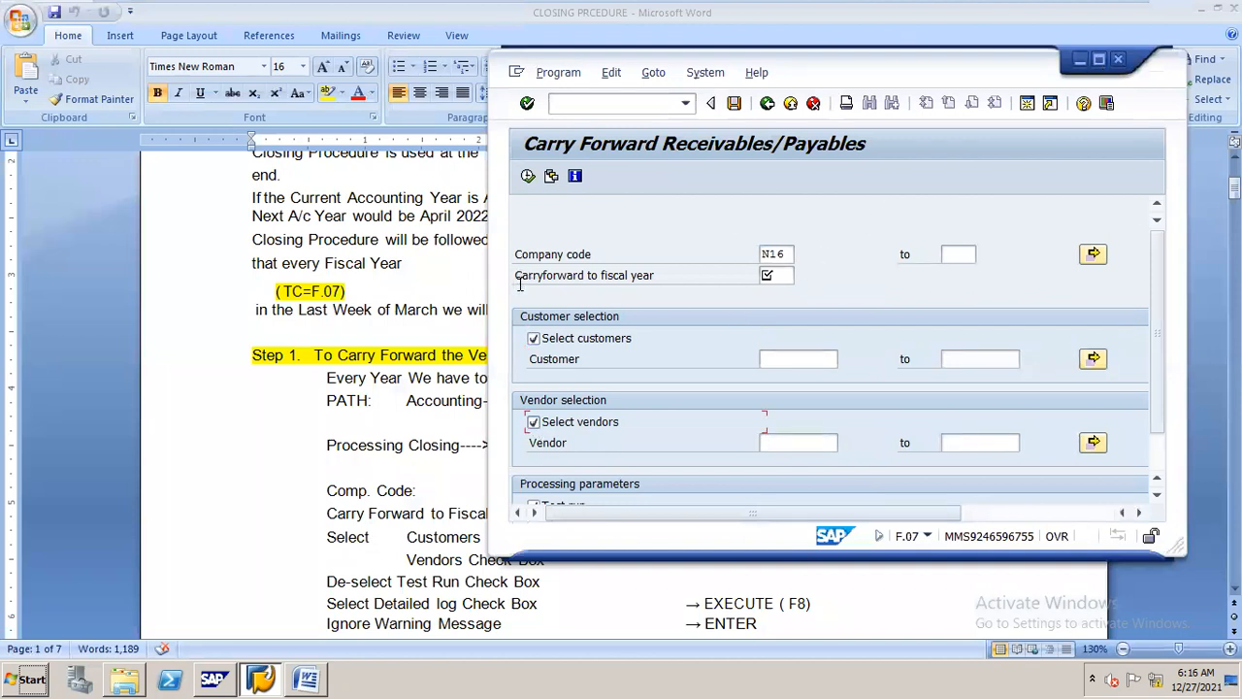
left_click(789, 275)
type("2022")
left_click(1098, 59)
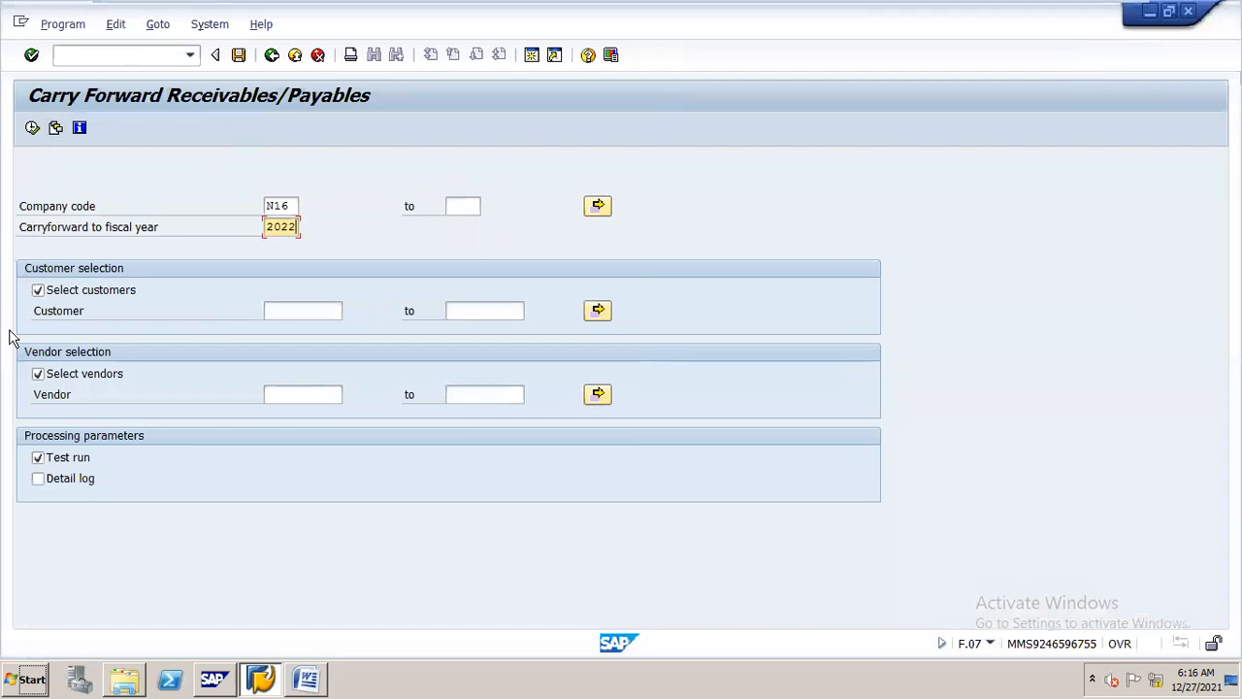
Turn off the test run and execute the balance carryforward, accepting the fiscal year warning
left_click(38, 458)
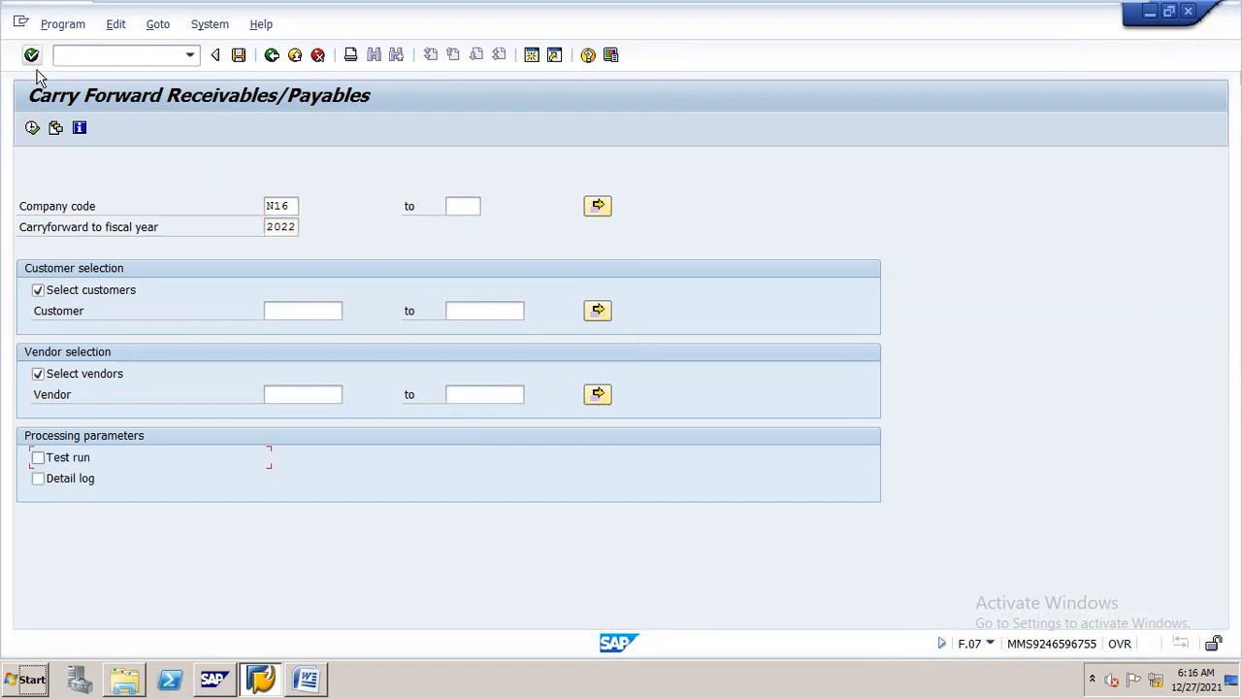
left_click(31, 130)
left_click(32, 129)
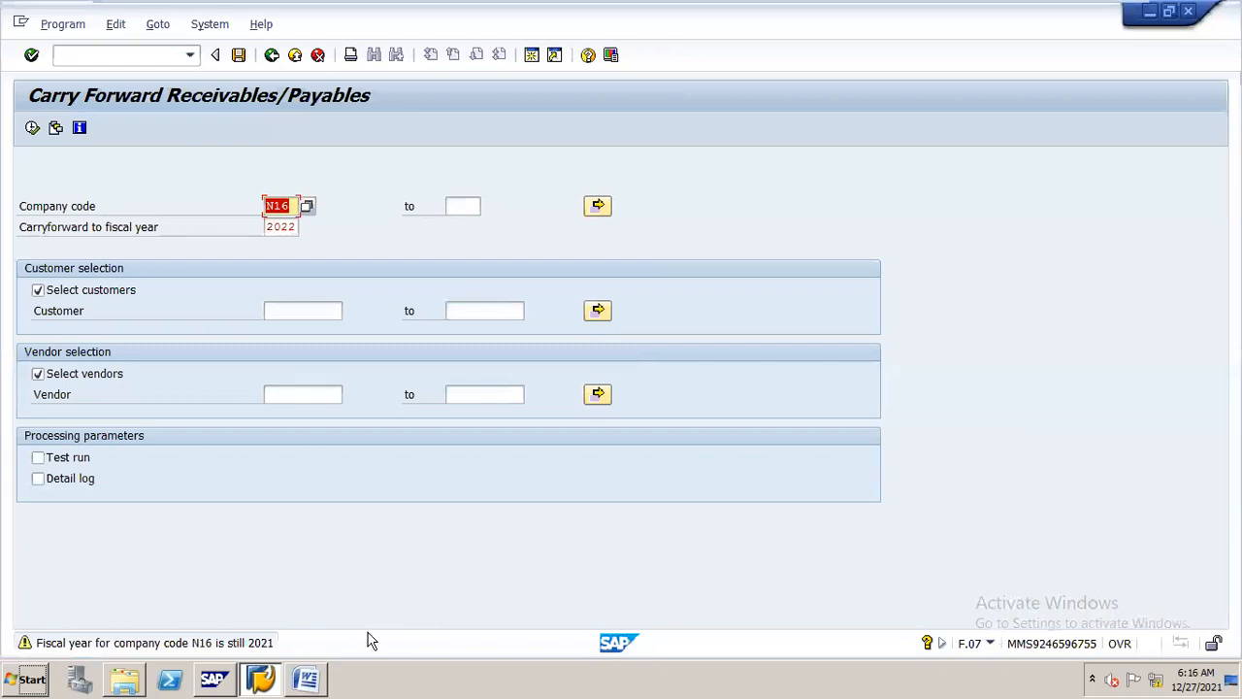
key("Return")
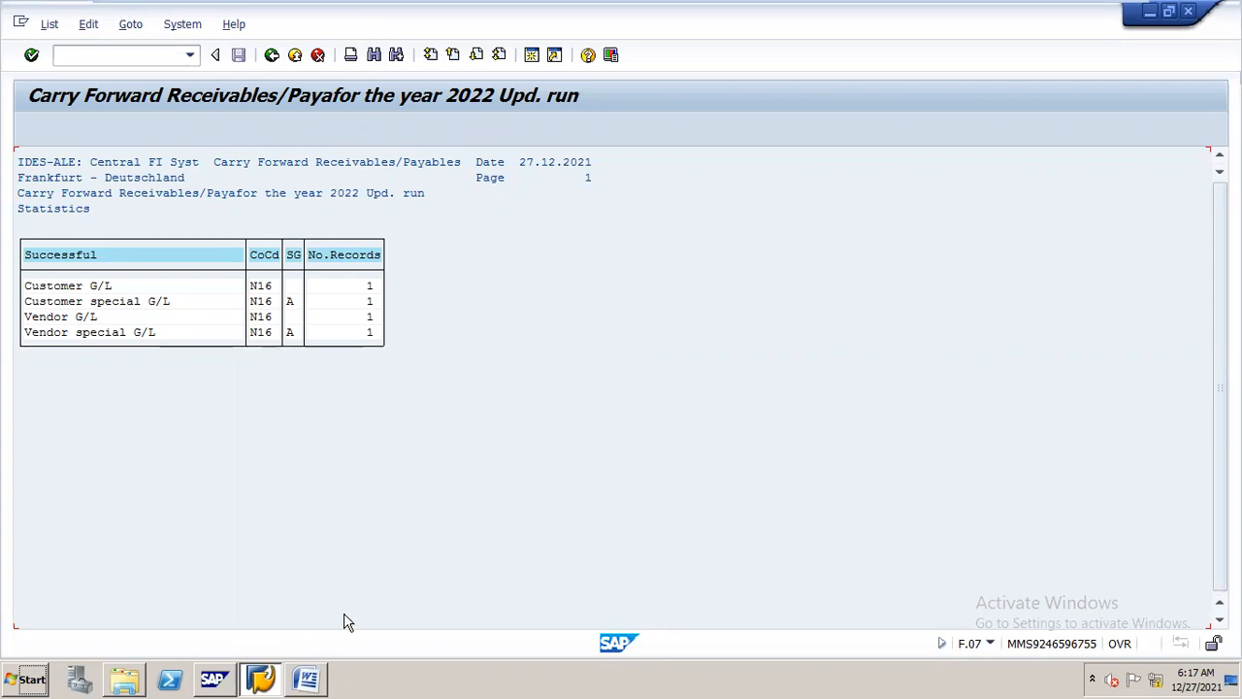
Check the closing procedure document in Word for the transactions that display vendor and customer balances
left_click(306, 679)
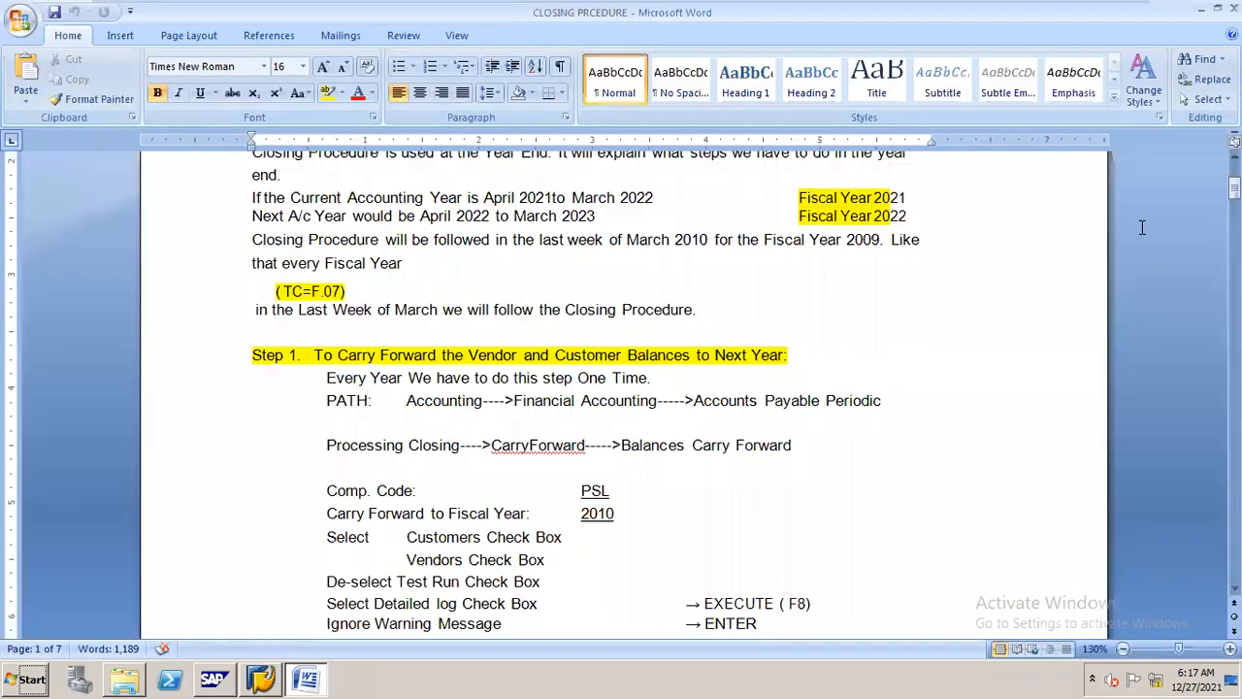
scroll(621, 389, "down", 3)
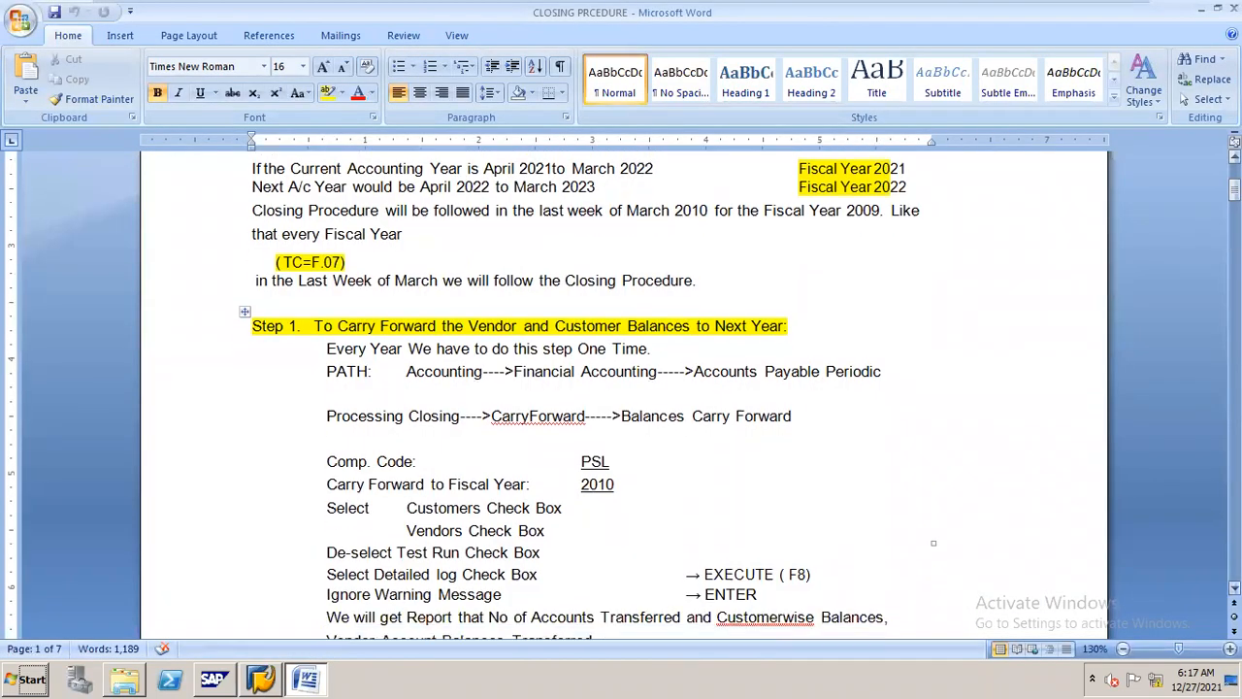
scroll(622, 388, "down", 6)
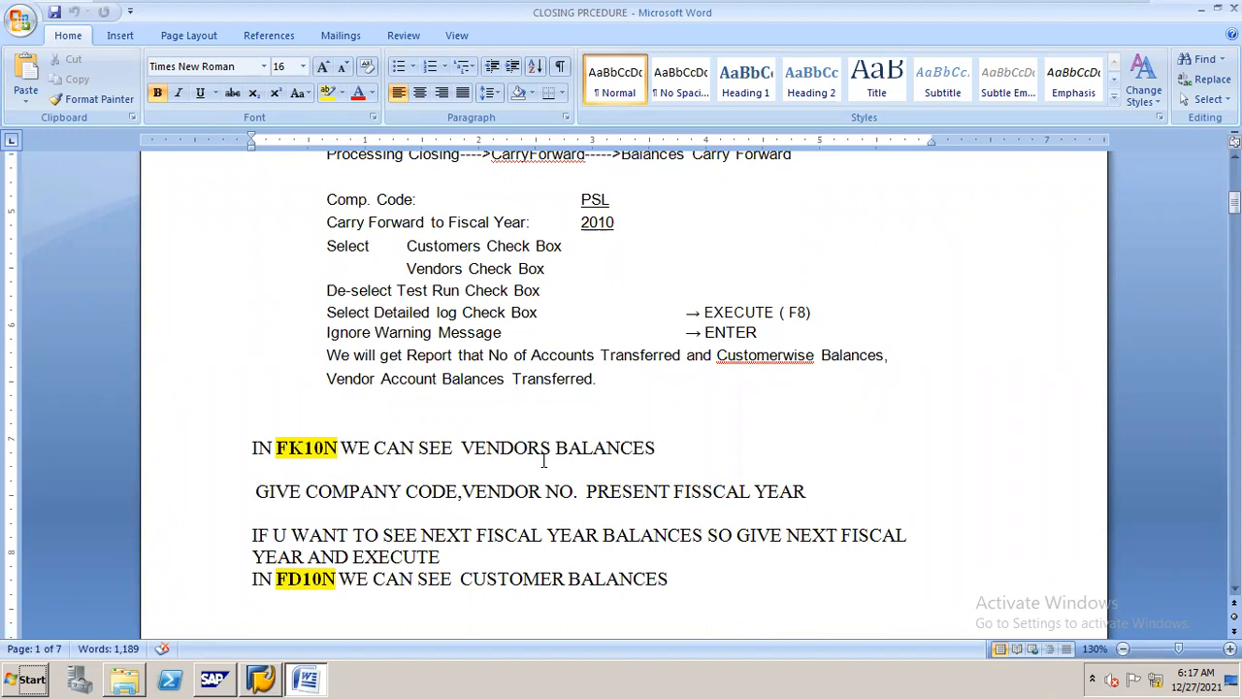
Return to SAP and open the Vendor Balance Display transaction, FK10N
left_click(264, 657)
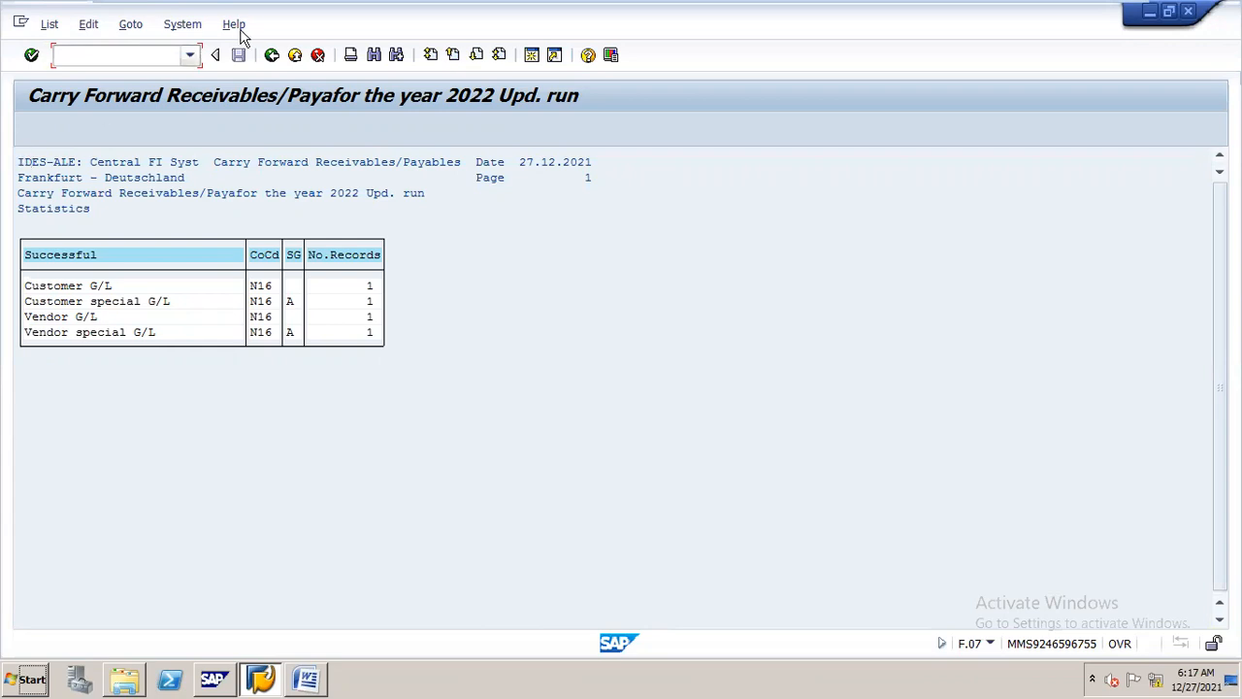
type("/")
type("10n")
key("Return")
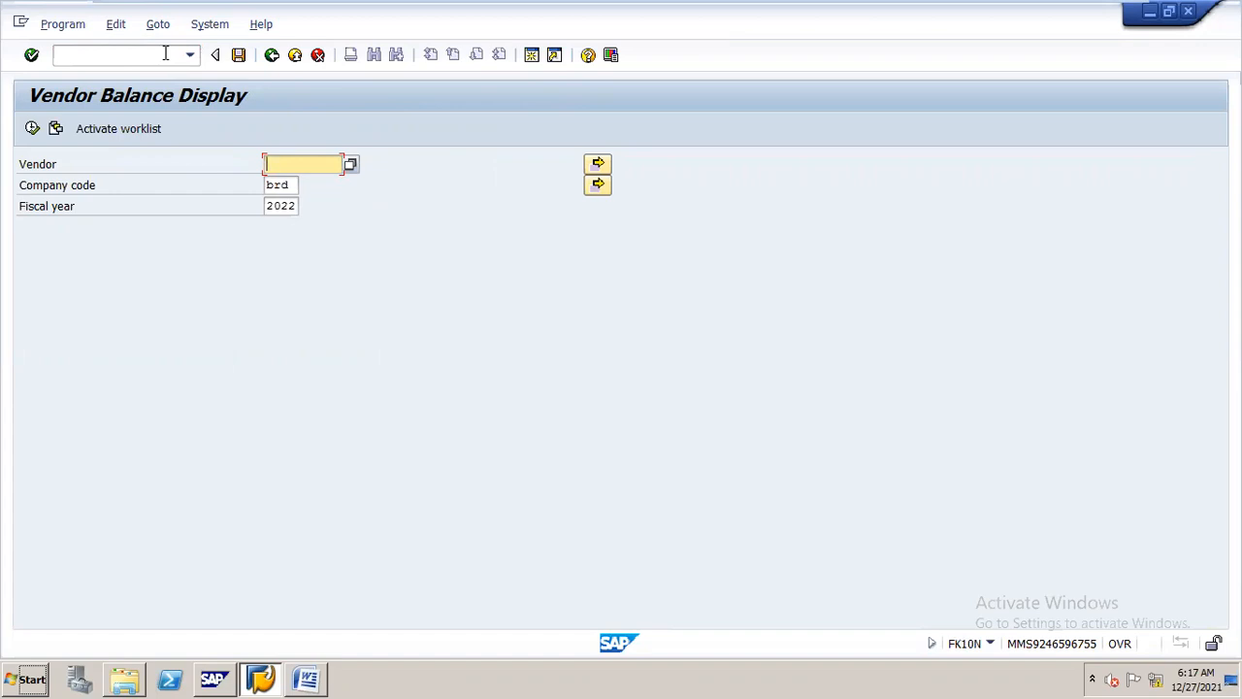
Replace the company code in the vendor balance selection with N16
key("Tab")
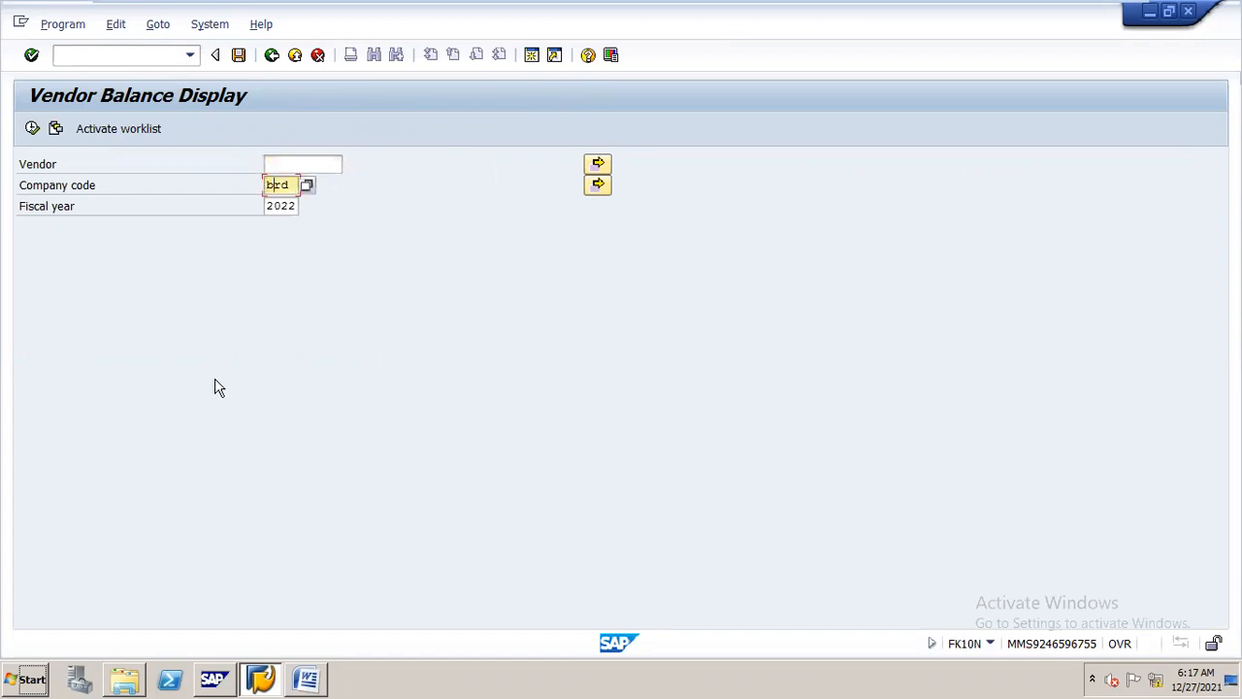
key("BackSpace")
key("BackSpace")
key("BackSpace")
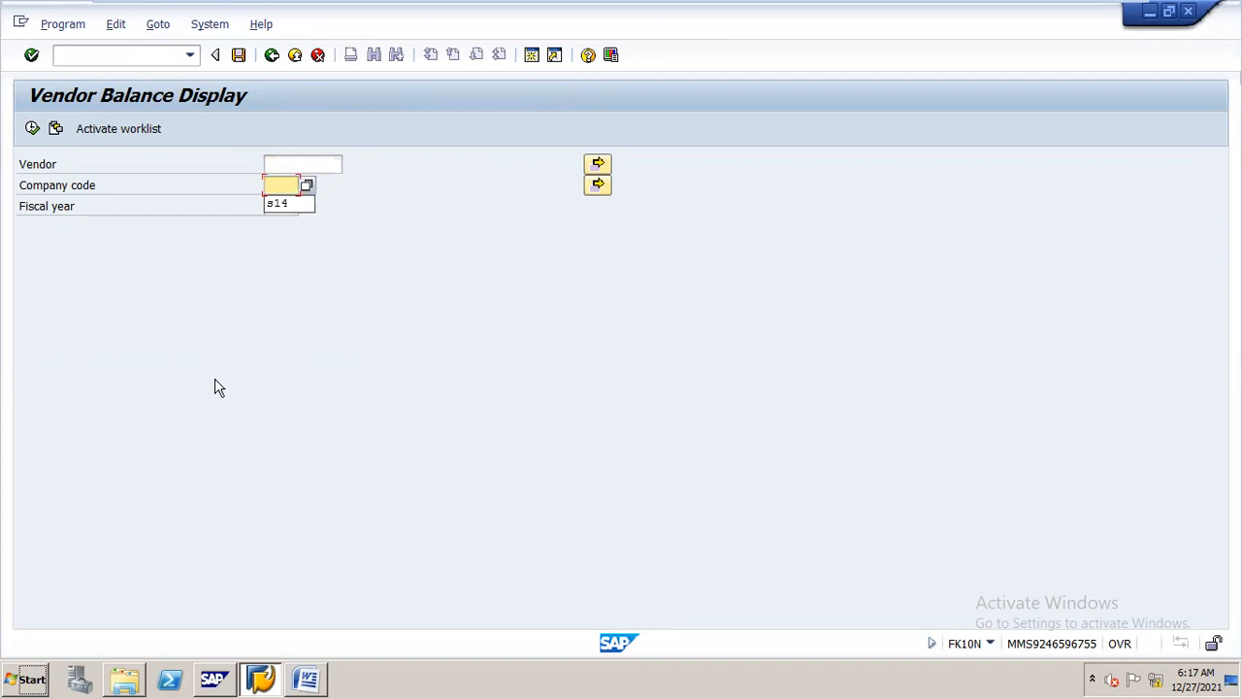
type("n16")
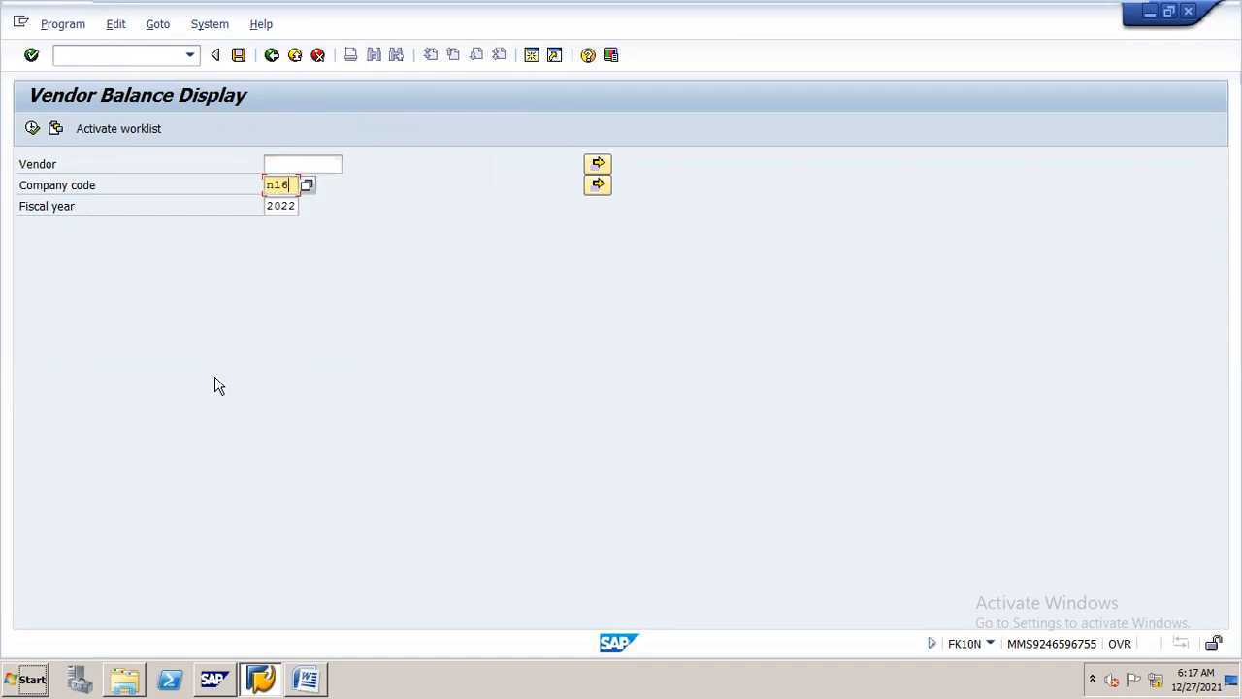
Look up the vendor RELIANCE 11 VENDORS by company code N16 and display its fiscal year 2022 balances
left_click(321, 170)
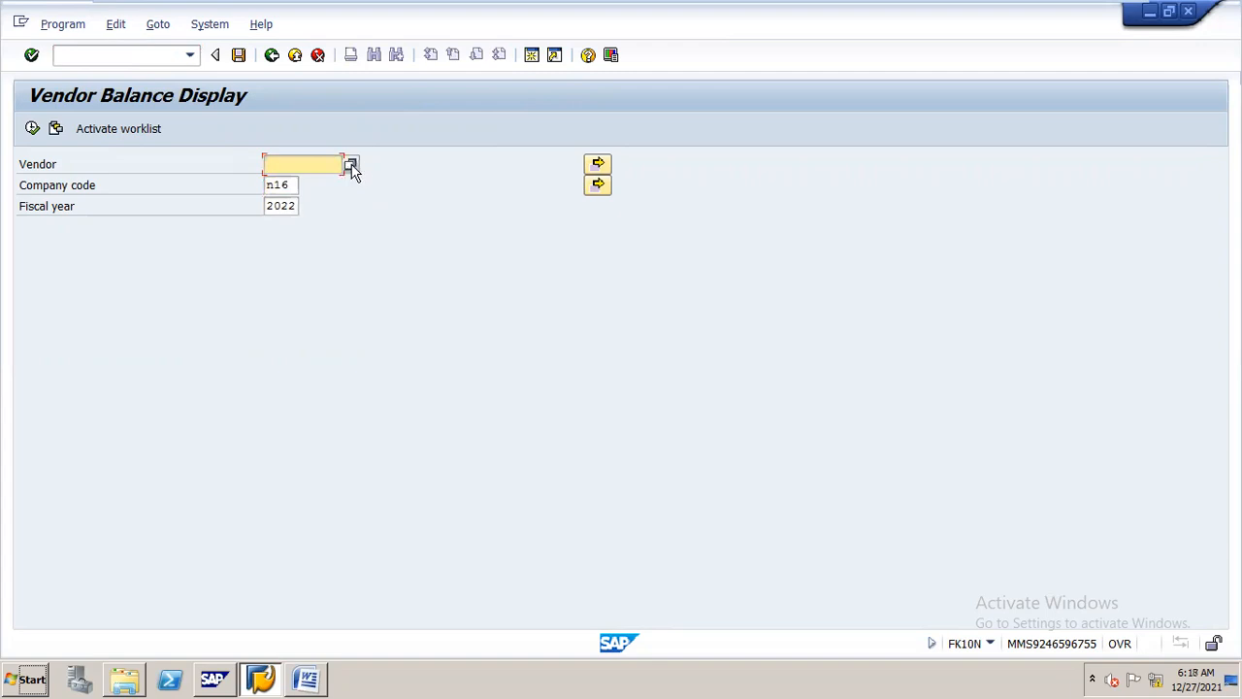
left_click(350, 166)
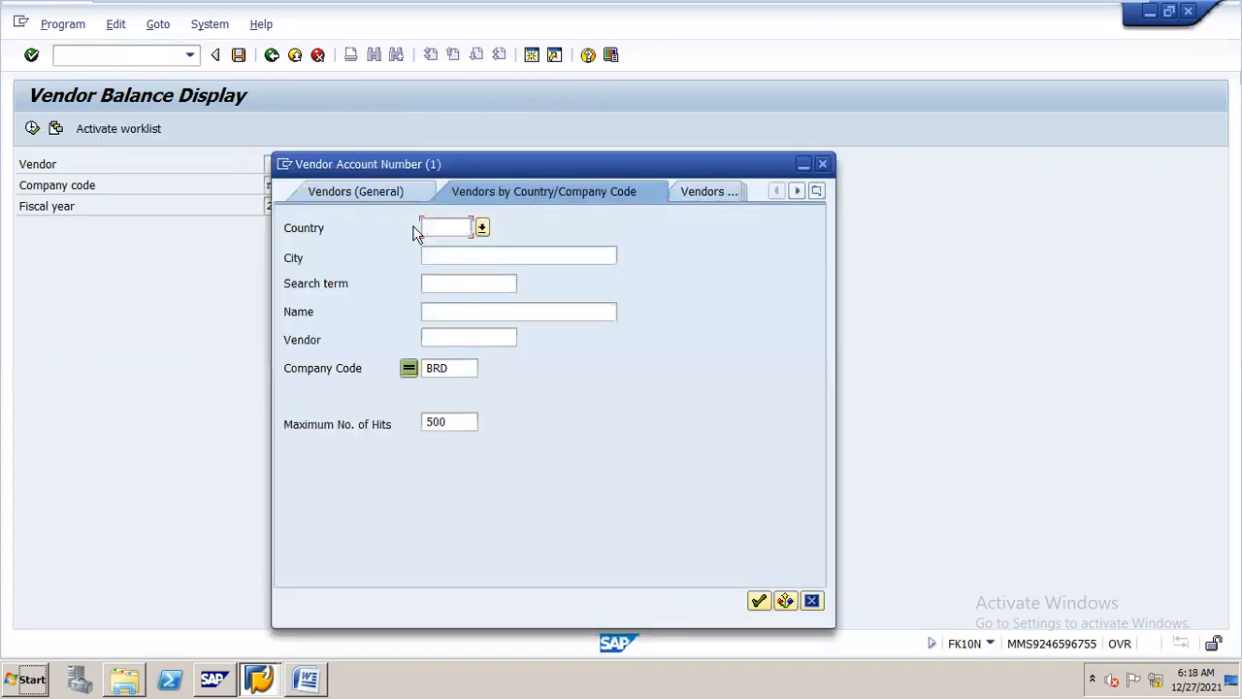
left_click_drag(456, 368, 305, 375)
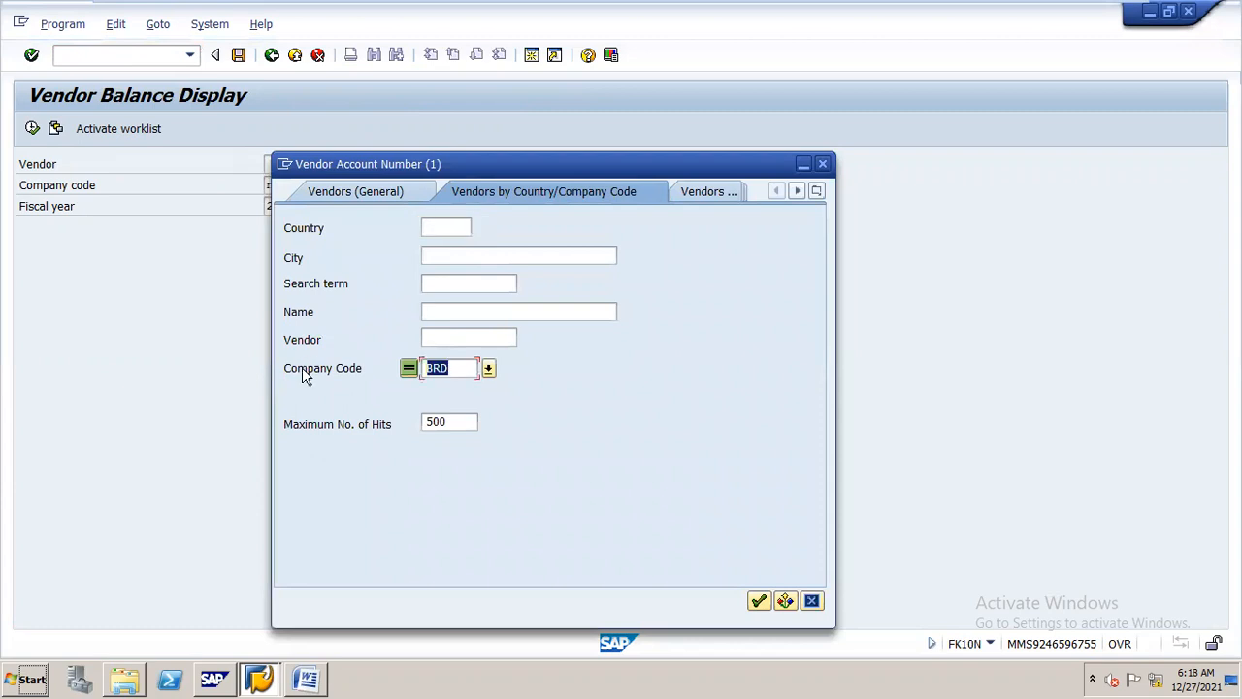
type("K16")
key("Return")
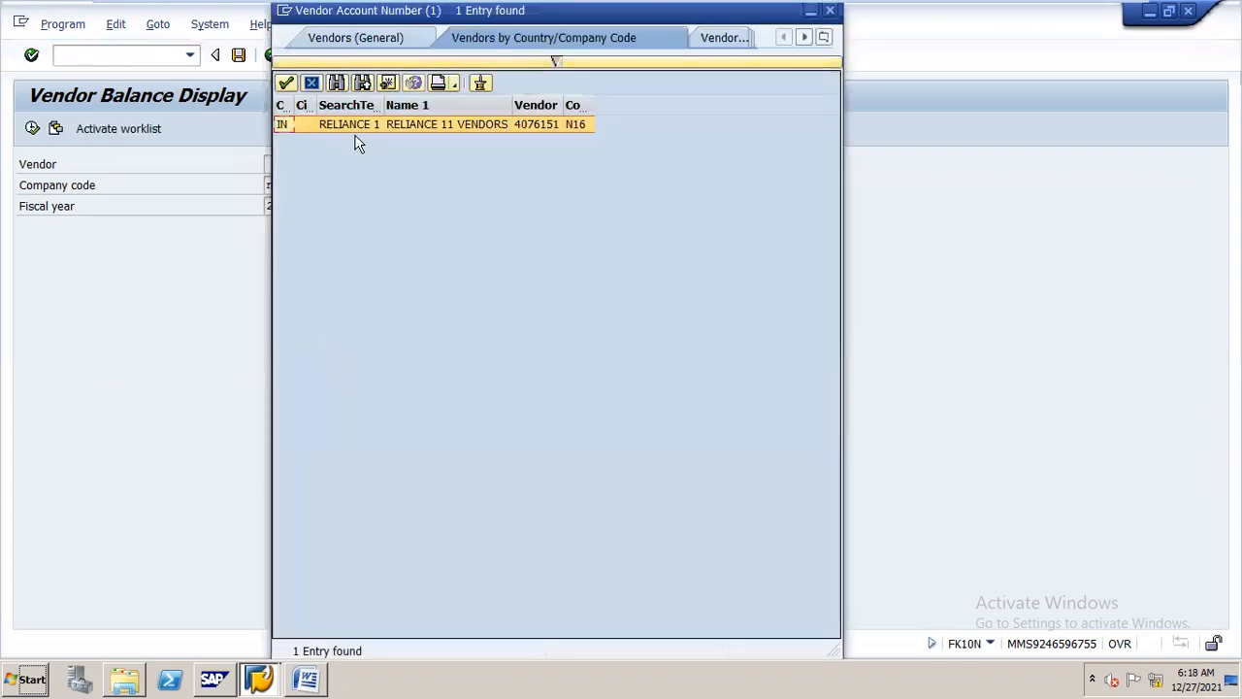
double_click(344, 124)
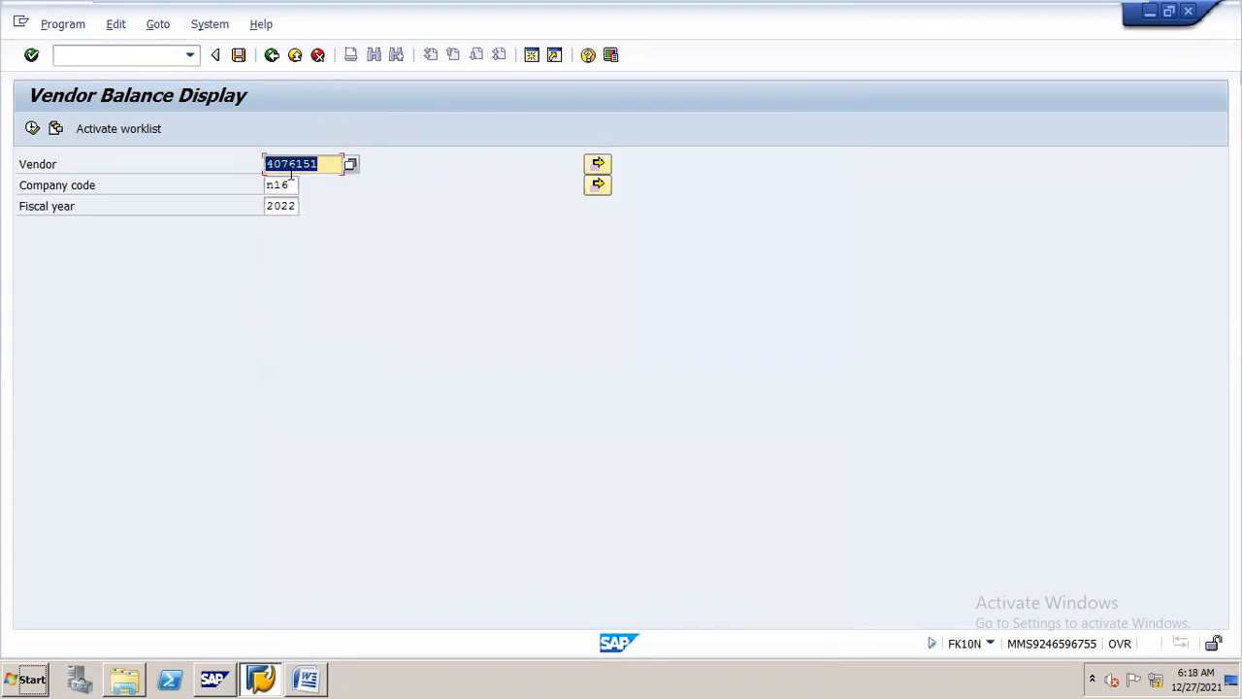
left_click(32, 128)
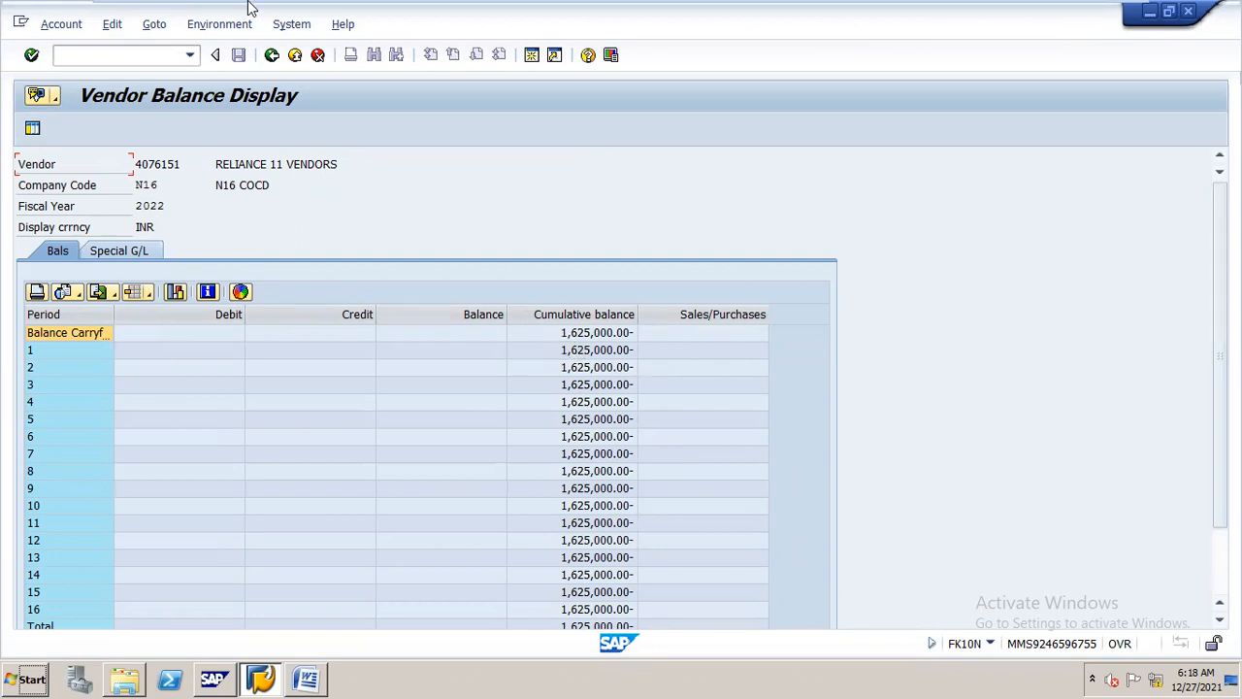
Leave the vendor balances and open the Customer Balance Display transaction, FD10N
left_click(271, 56)
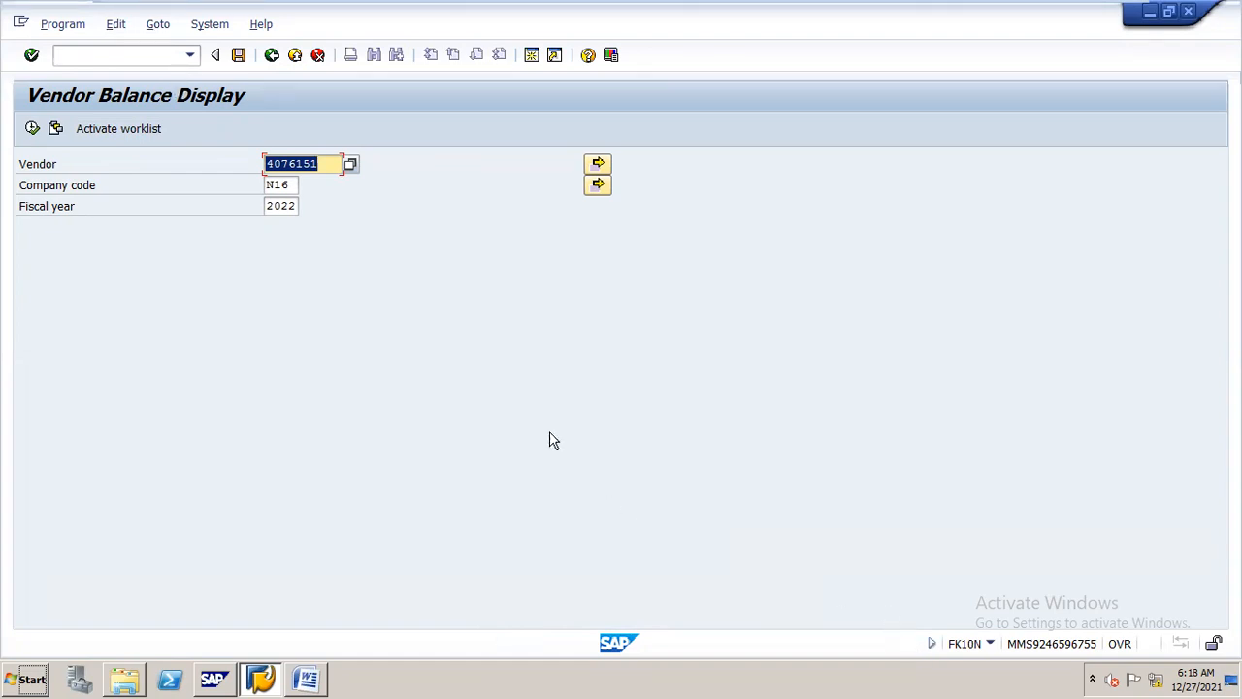
left_click(153, 55)
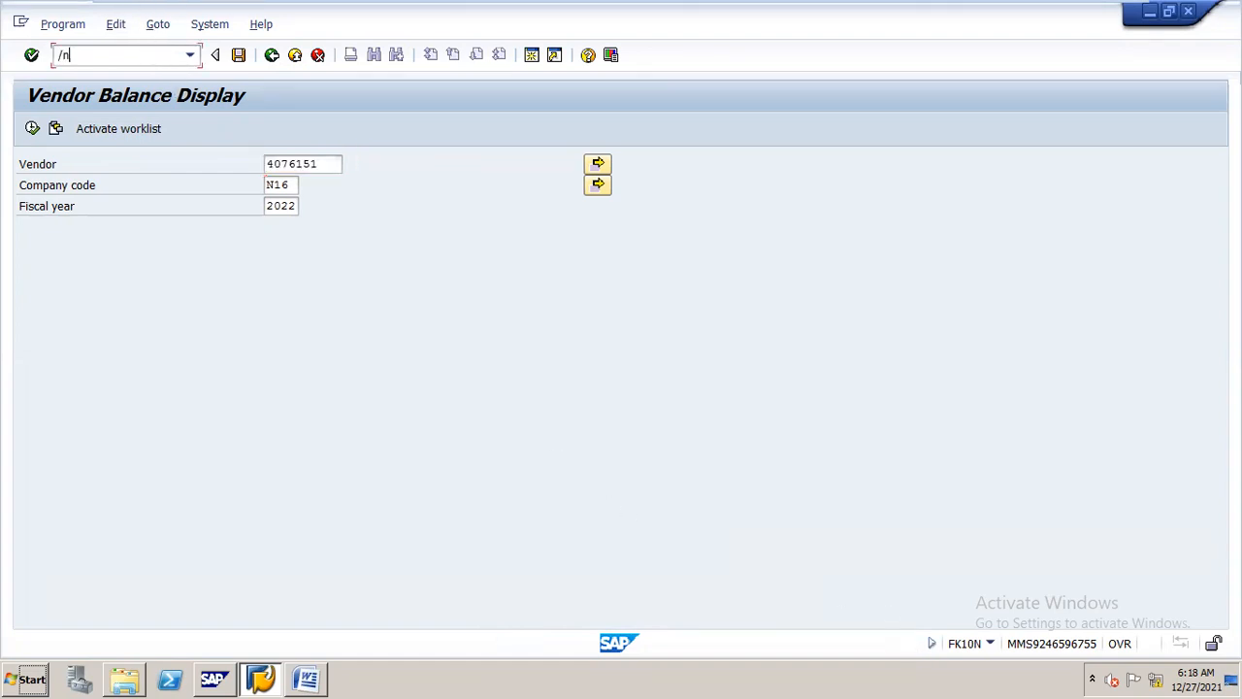
key("Return")
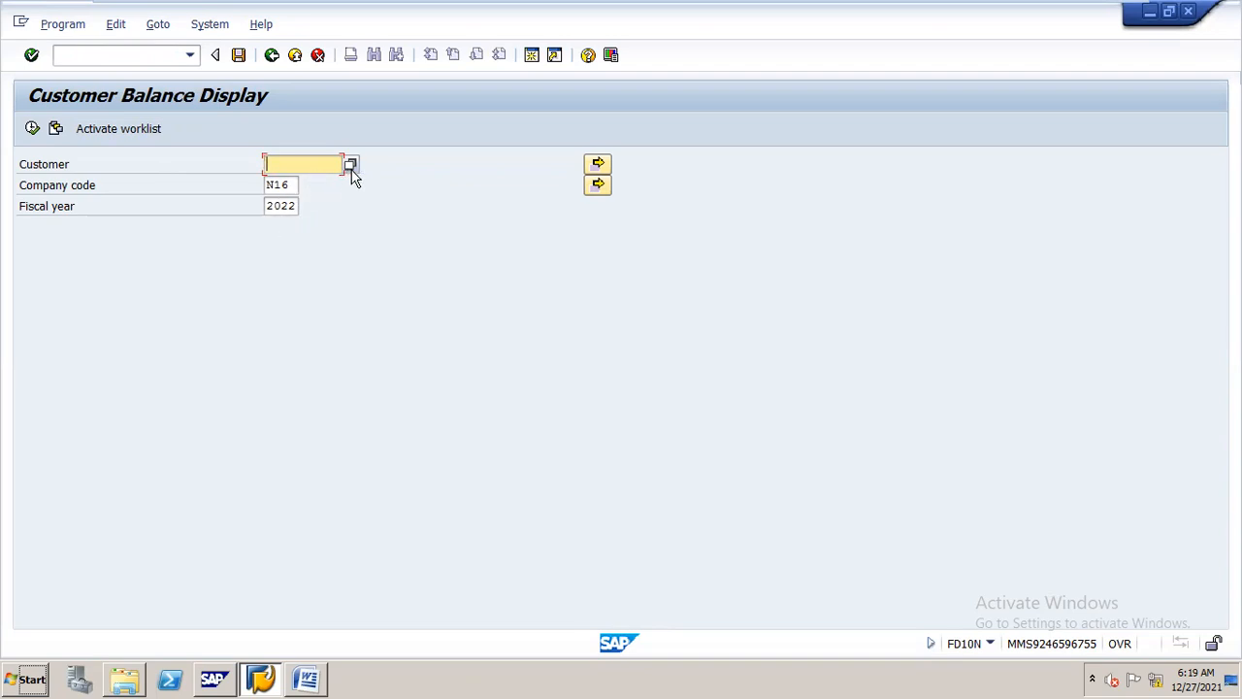
Search for customers by company code N16 and select the matching customer for the balance display
left_click(351, 167)
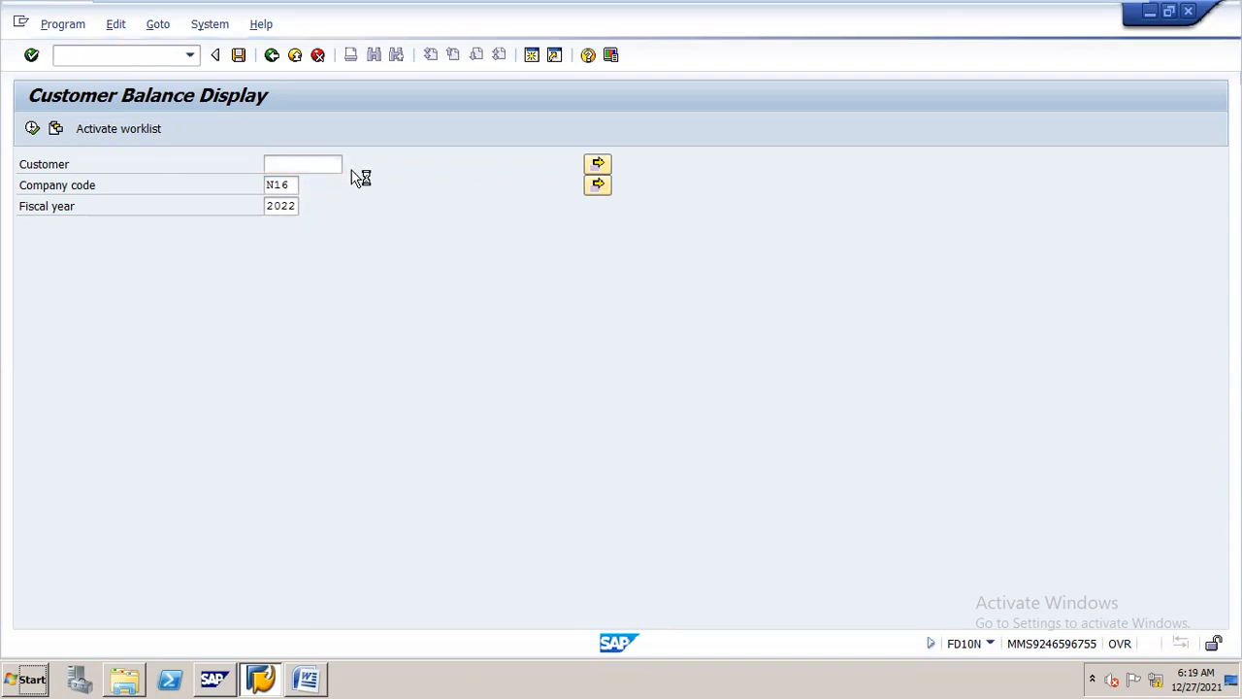
key("Return")
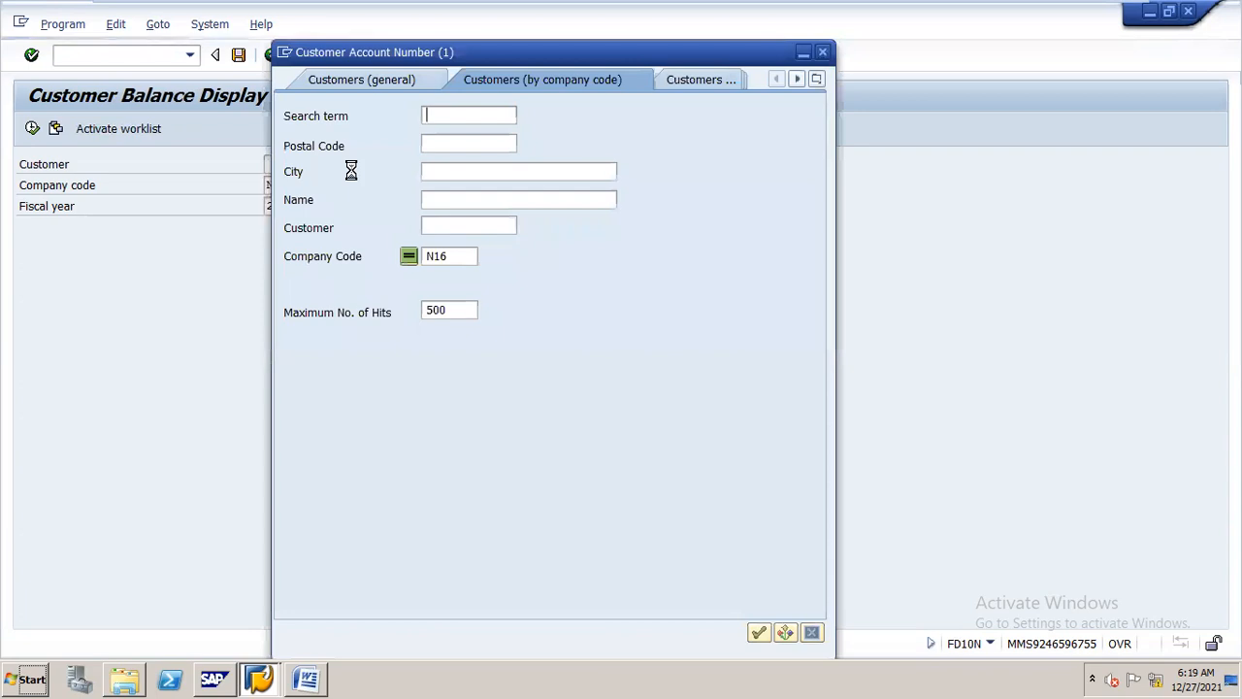
key("Return")
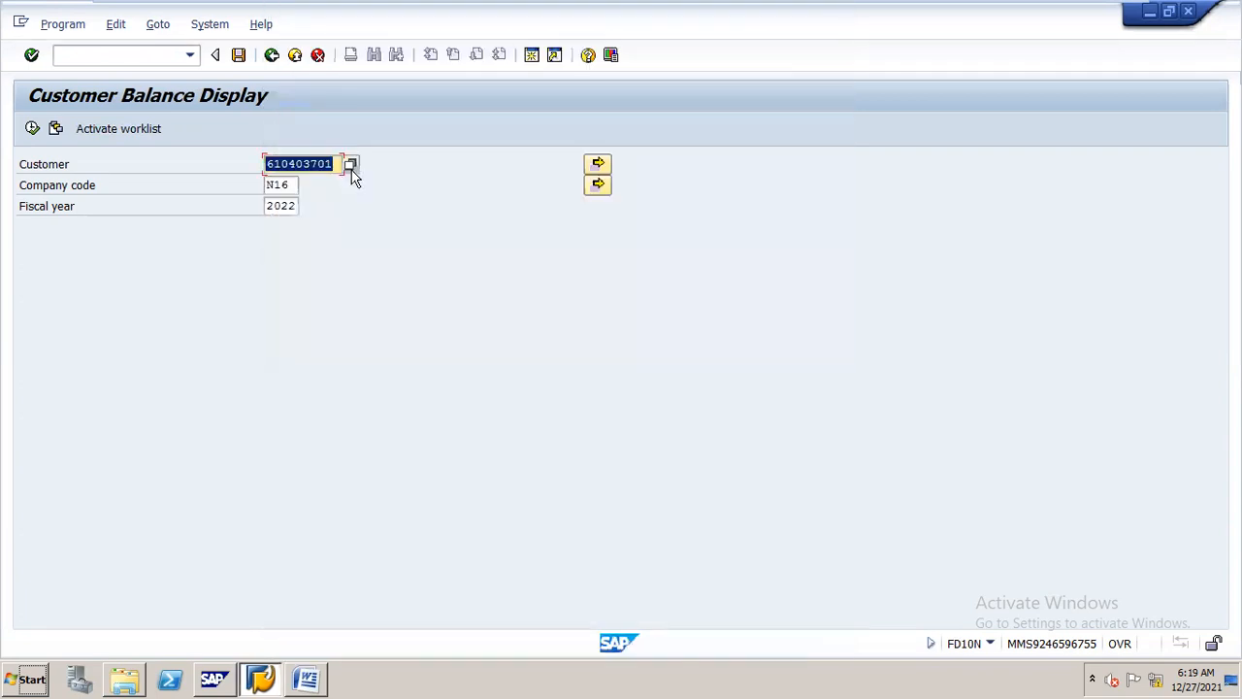
Display the selected customer's balances for company code N16 in fiscal year 2022
left_click(33, 129)
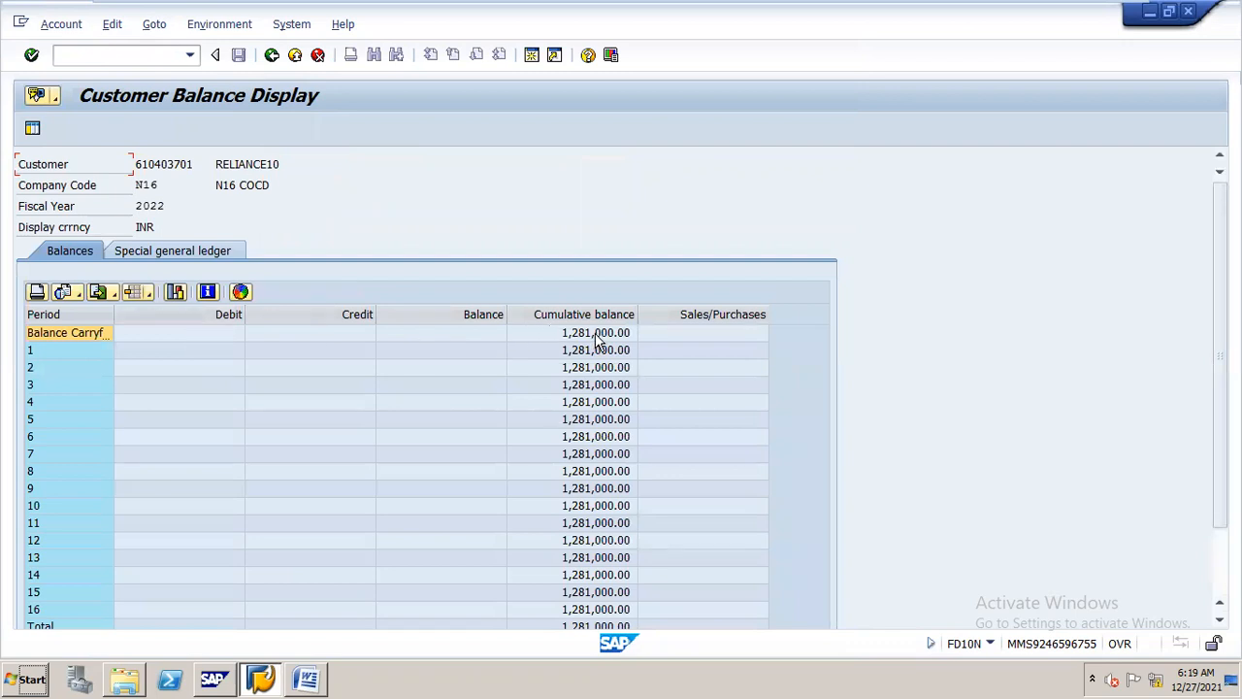
Switch to the CLOSING PRCEDURE document in Word and review the asset accounting sections on closing and opening fiscal years
left_click(307, 678)
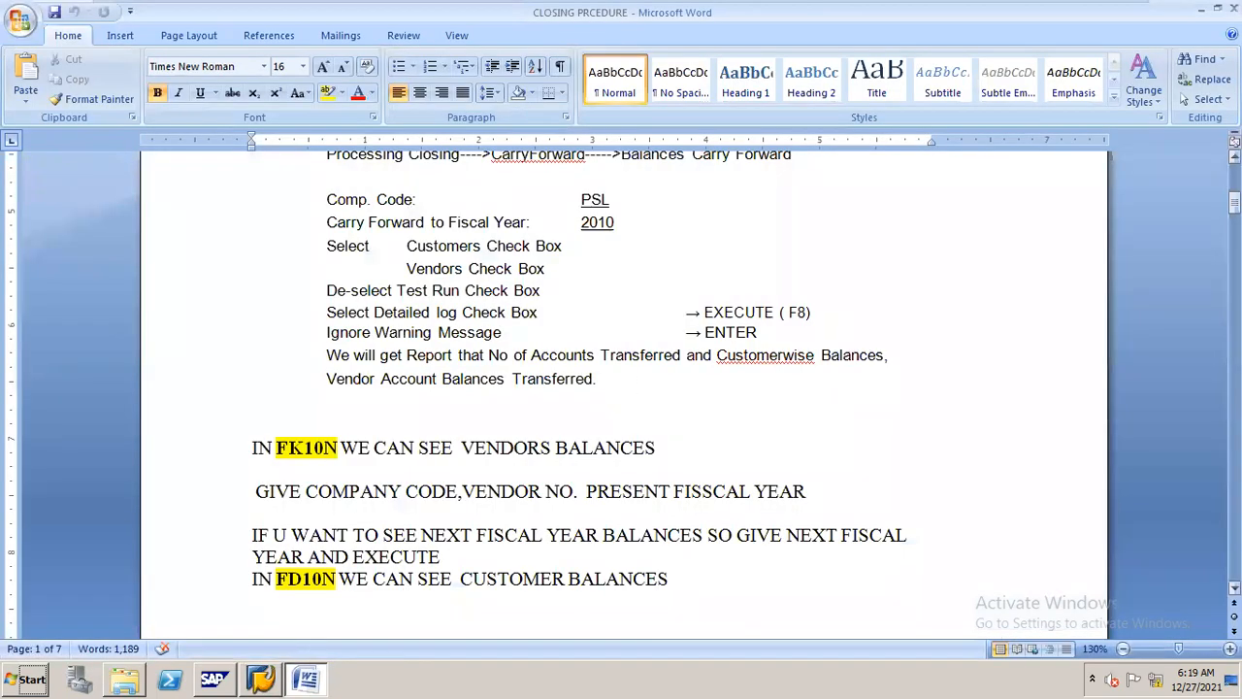
left_click_drag(1235, 202, 1235, 296)
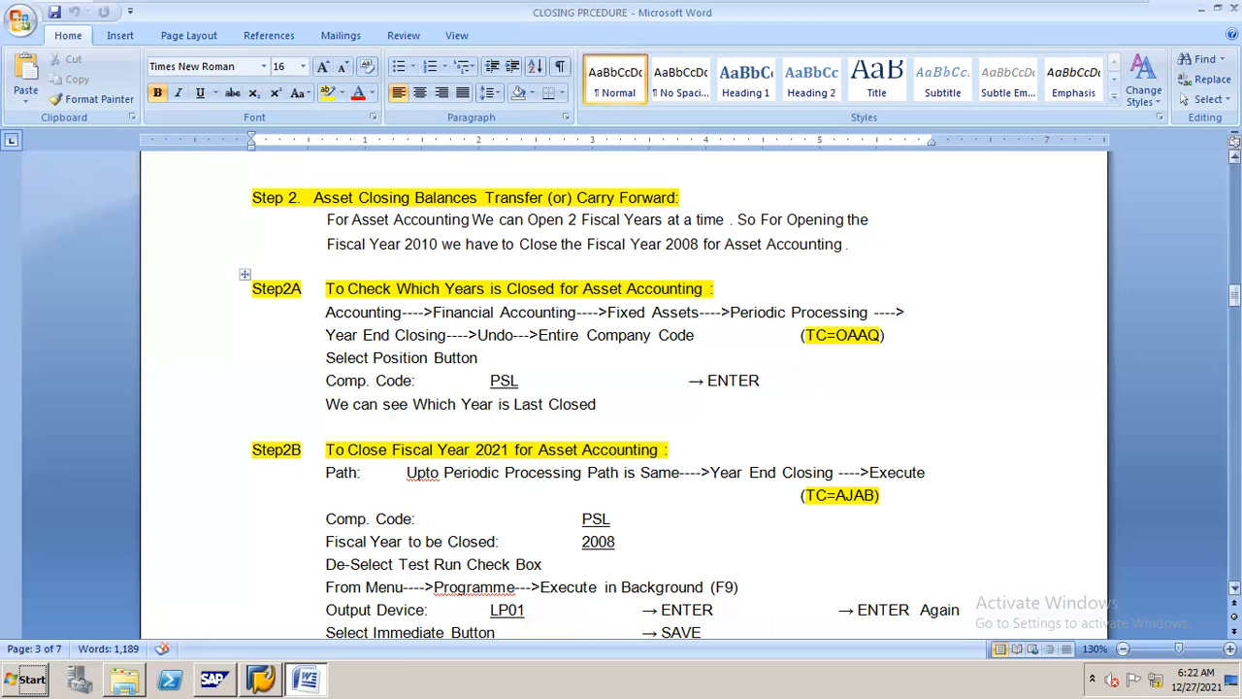
left_click_drag(1235, 295, 1235, 328)
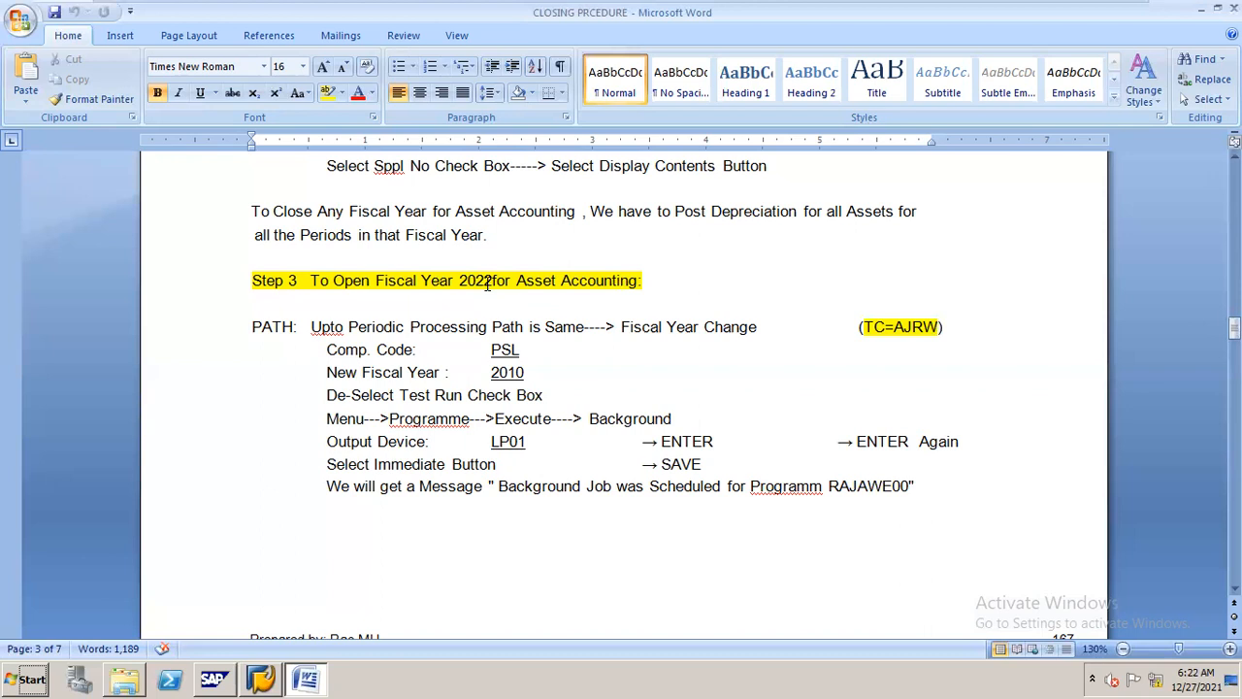
left_click_drag(1235, 328, 1235, 295)
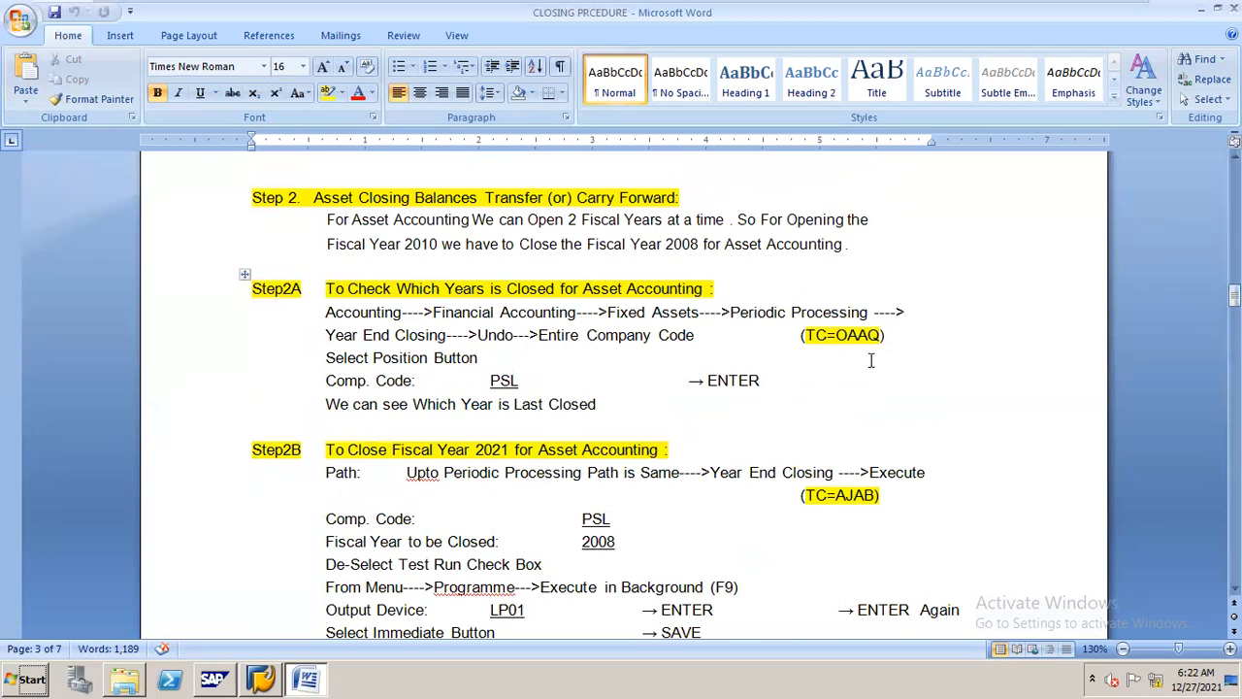
Return to SAP and open transaction OAAQ to see the closed fiscal years for asset accounting
key("alt+Tab")
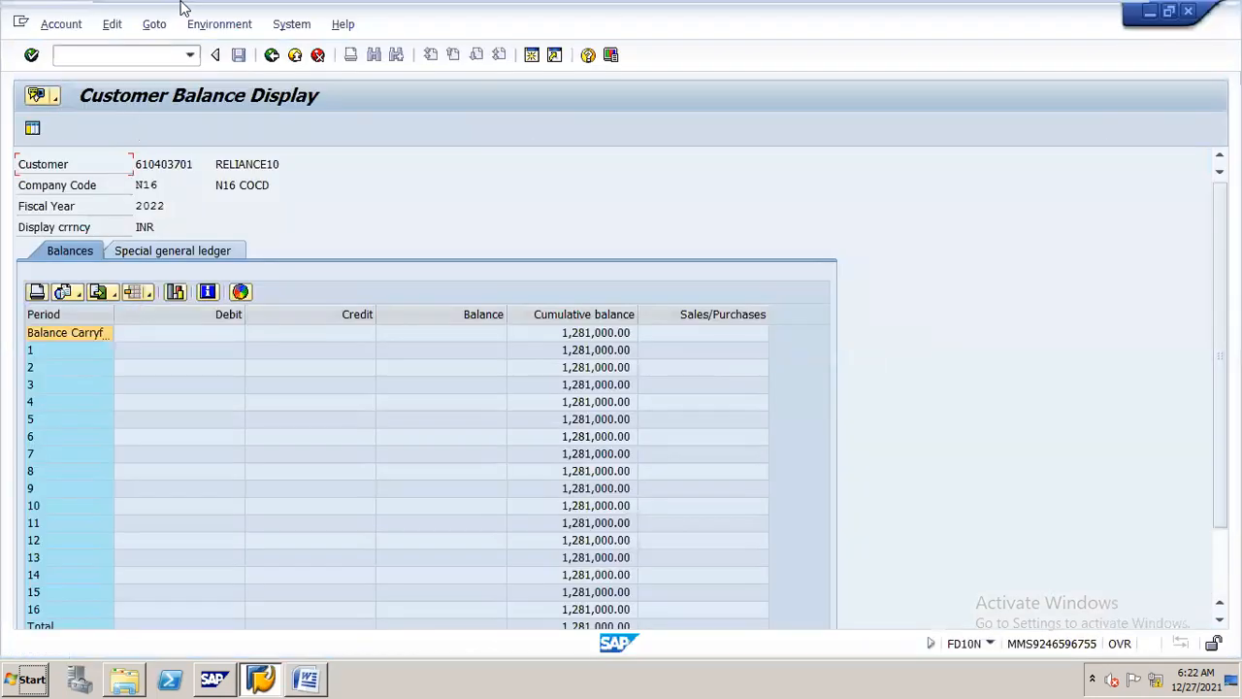
left_click(162, 61)
type("/nn")
key("BackSpace")
key("BackSpace")
key("BackSpace")
type("/noaaq")
key("Return")
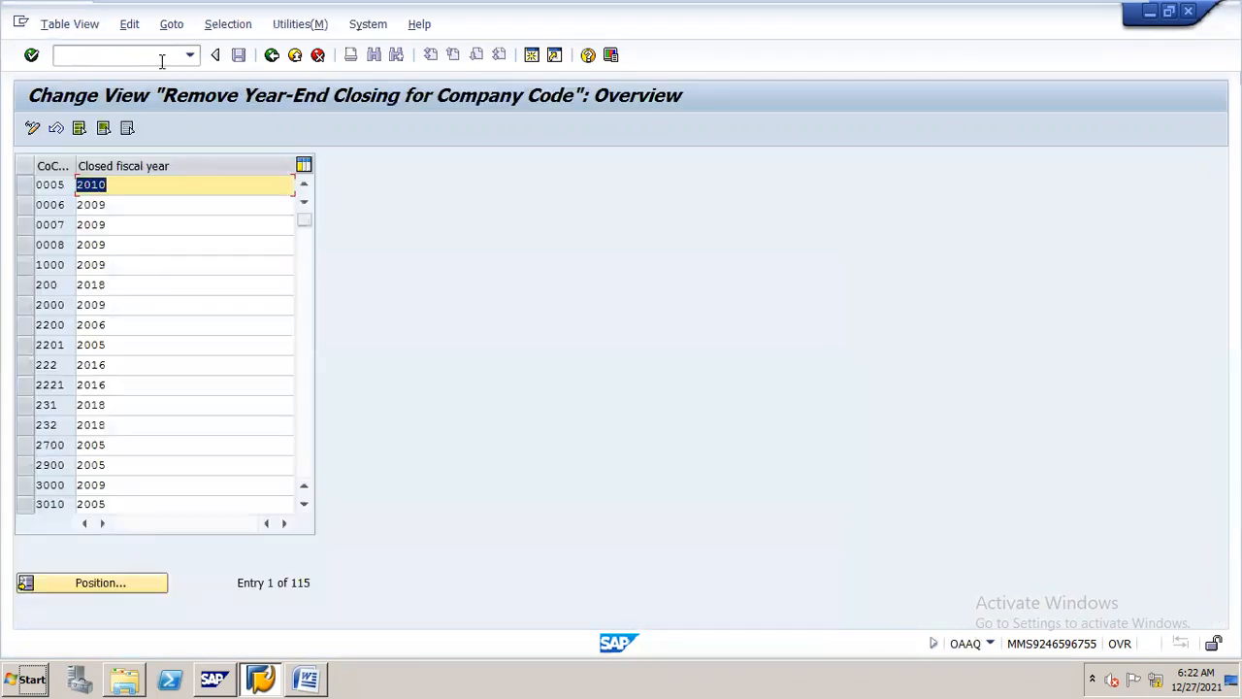
Position the closed fiscal year list at company code N16
left_click(122, 585)
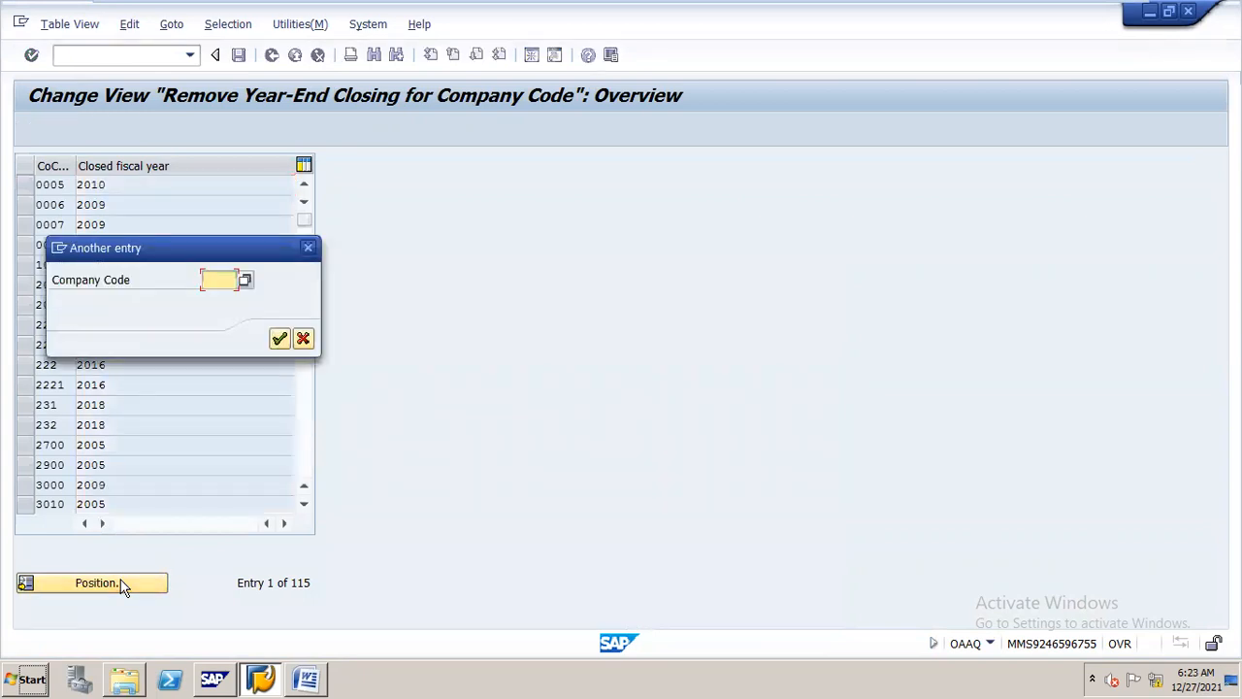
type("2021")
key("BackSpace")
key("BackSpace")
key("BackSpace")
key("BackSpace")
type("N16")
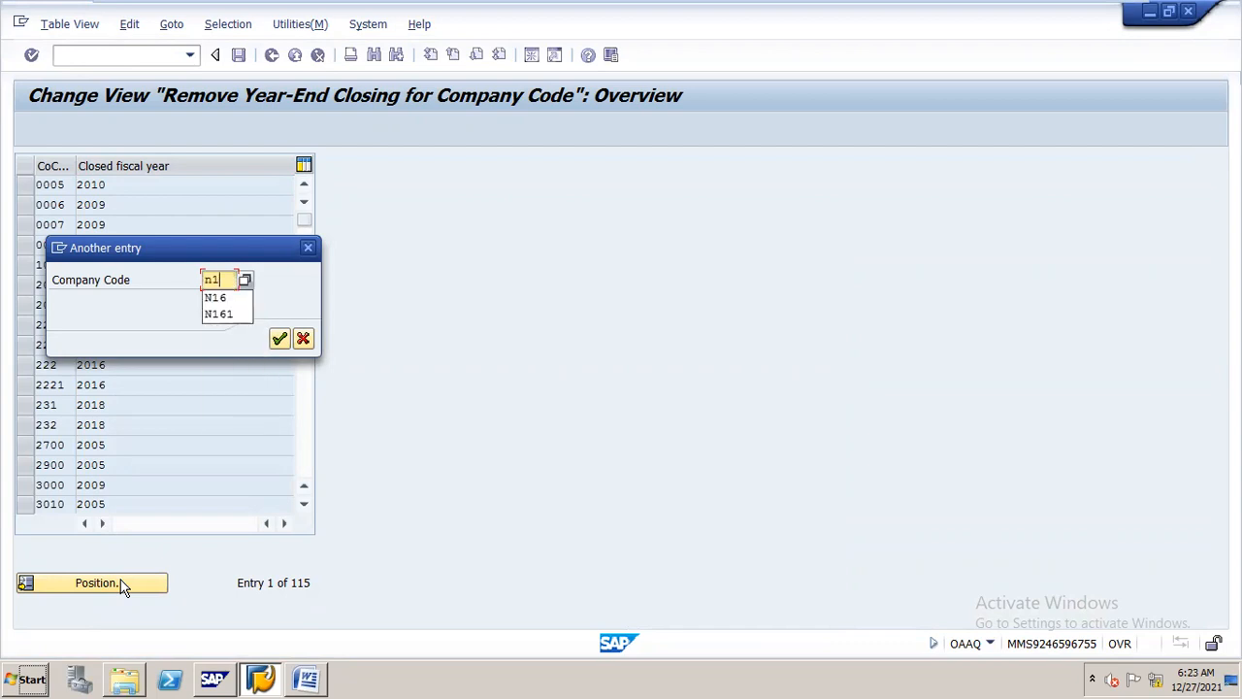
key("Return")
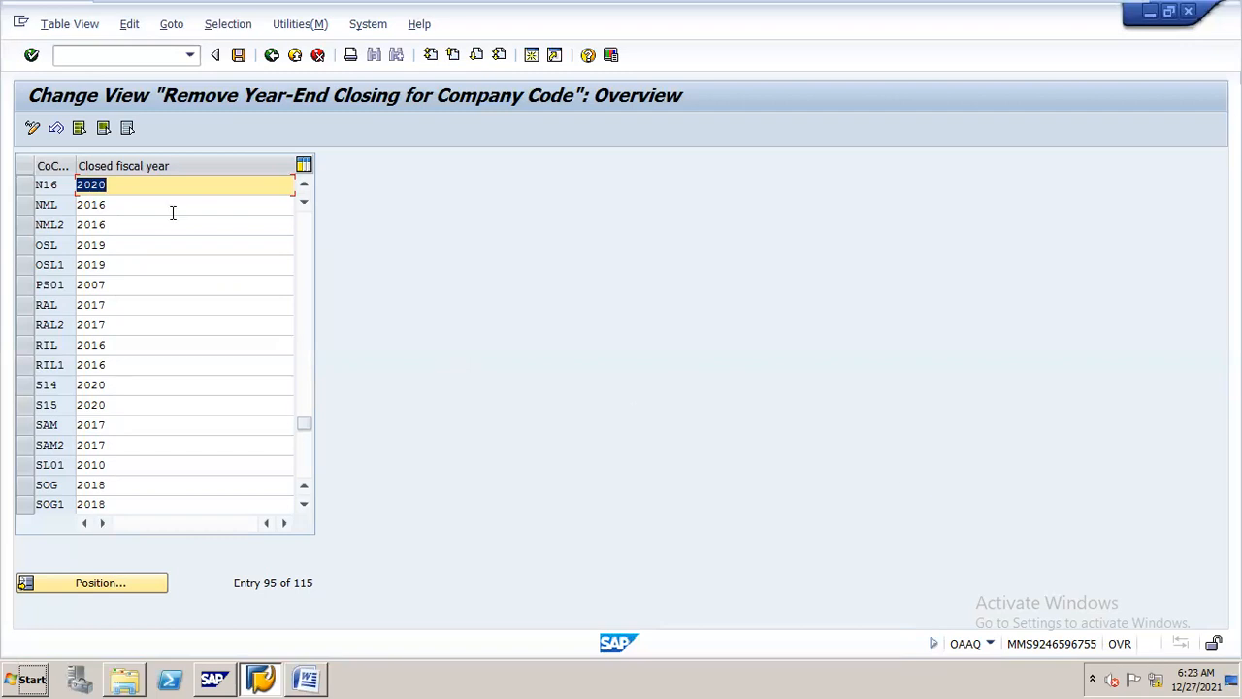
Check the Word procedure for the asset year-end closing transaction and open AJAB in SAP
left_click(307, 666)
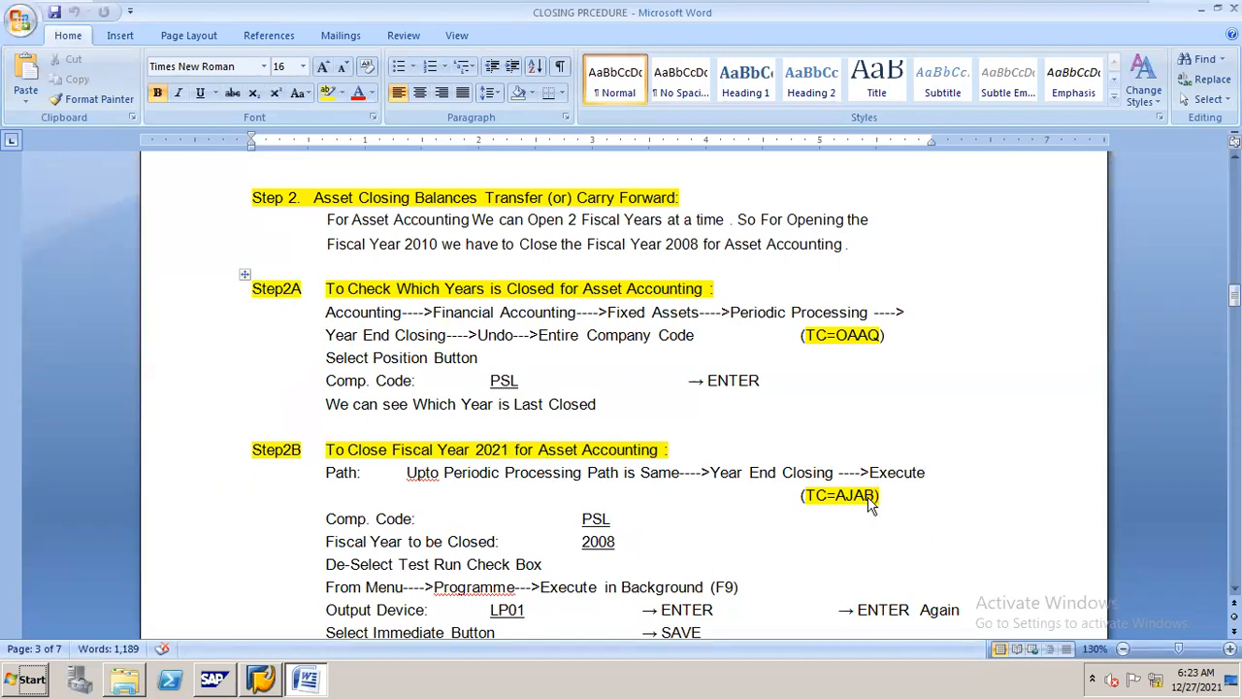
key("alt+Tab")
left_click(146, 55)
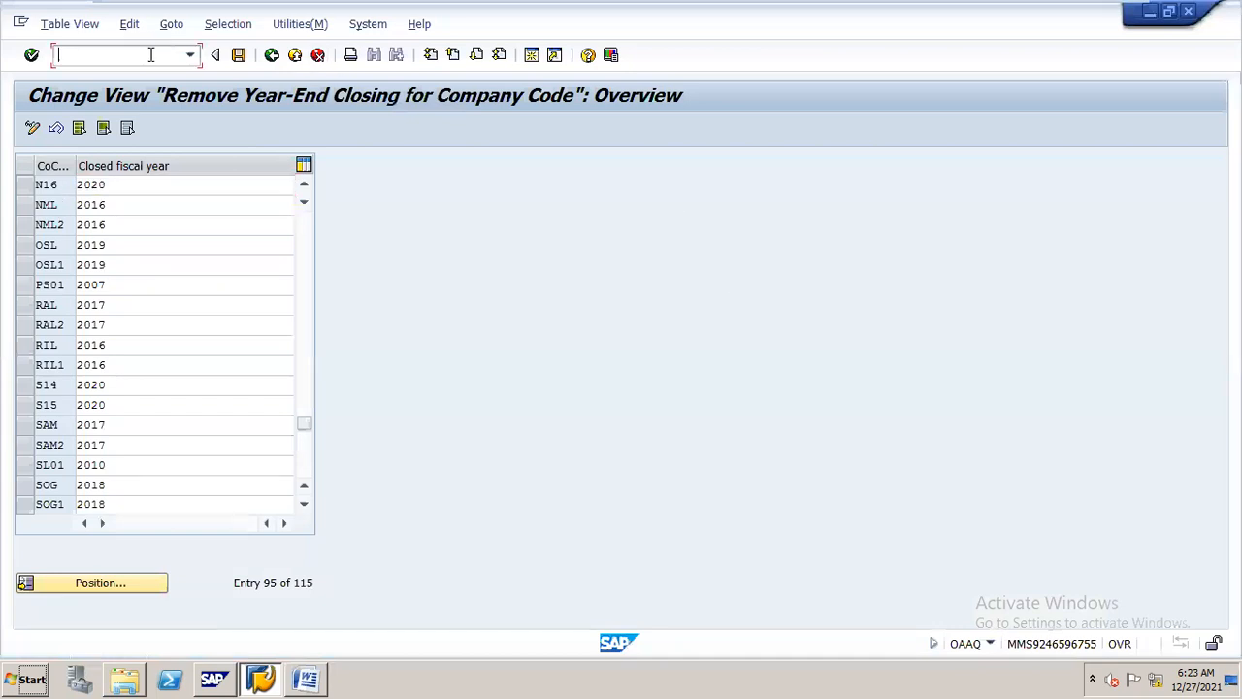
type("/najab")
key("Return")
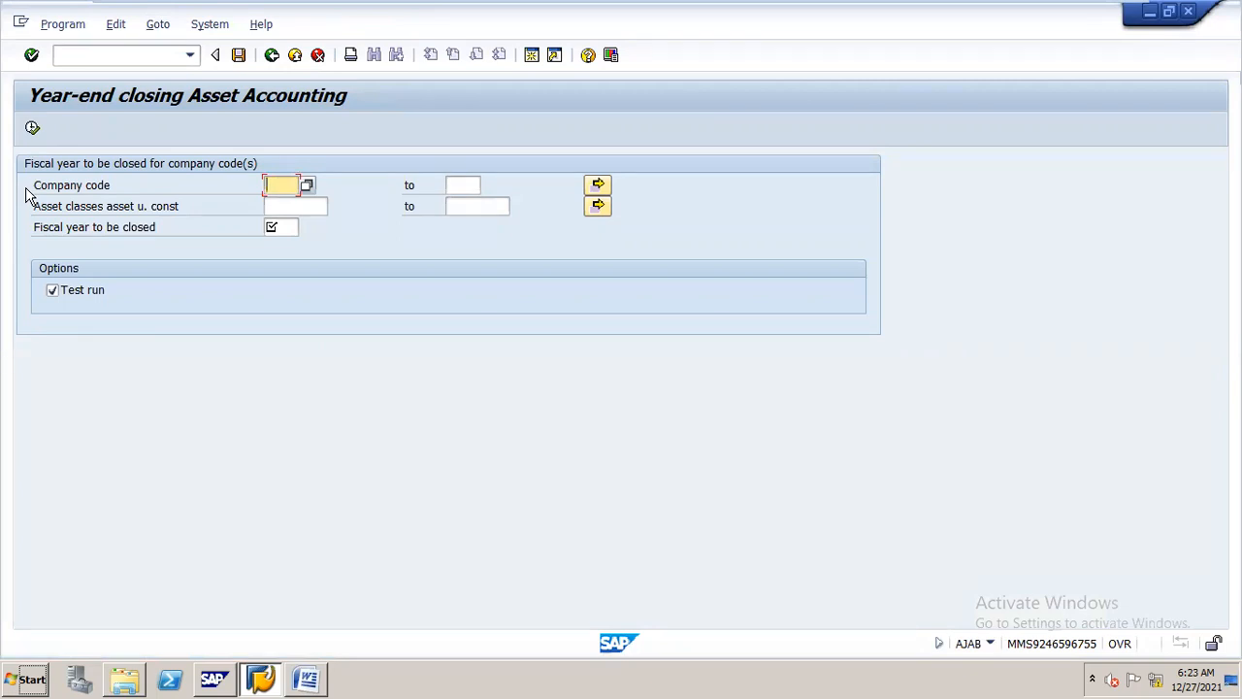
Enter company code N16 and fiscal year 2021 for the asset year-end closing and turn off the test run
type("n16")
key("Down")
key("Down")
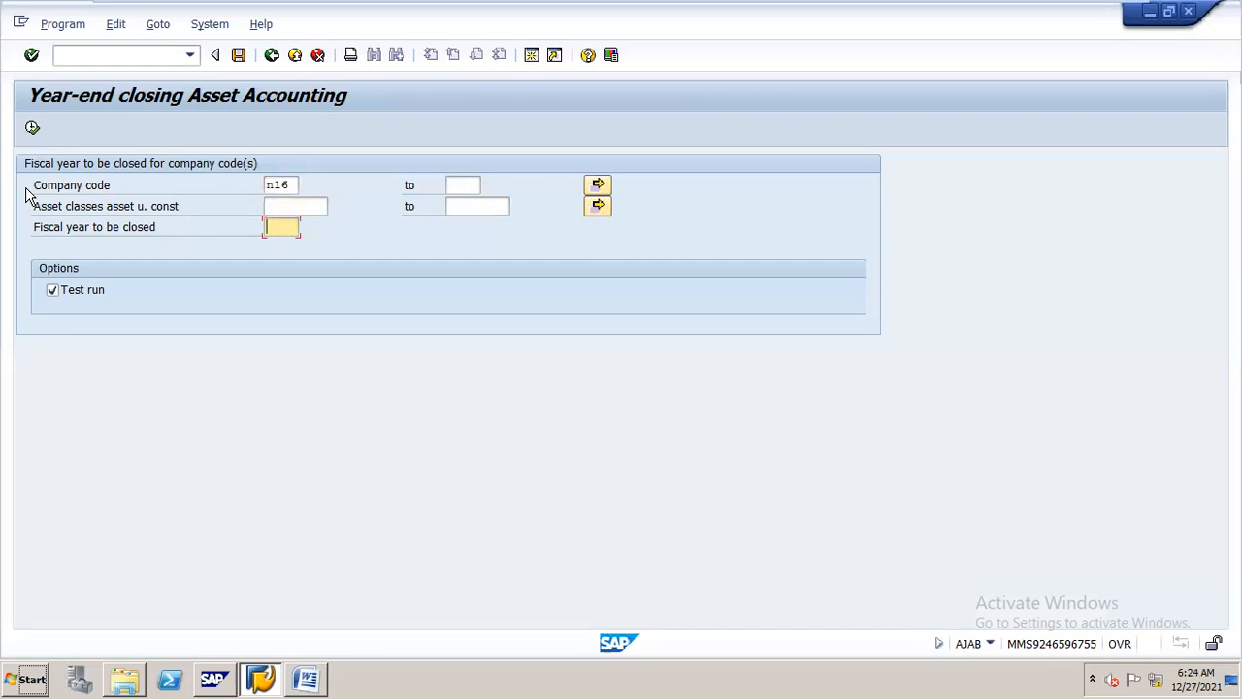
type("2021")
left_click_drag(388, 21, 529, 29)
left_click(242, 289)
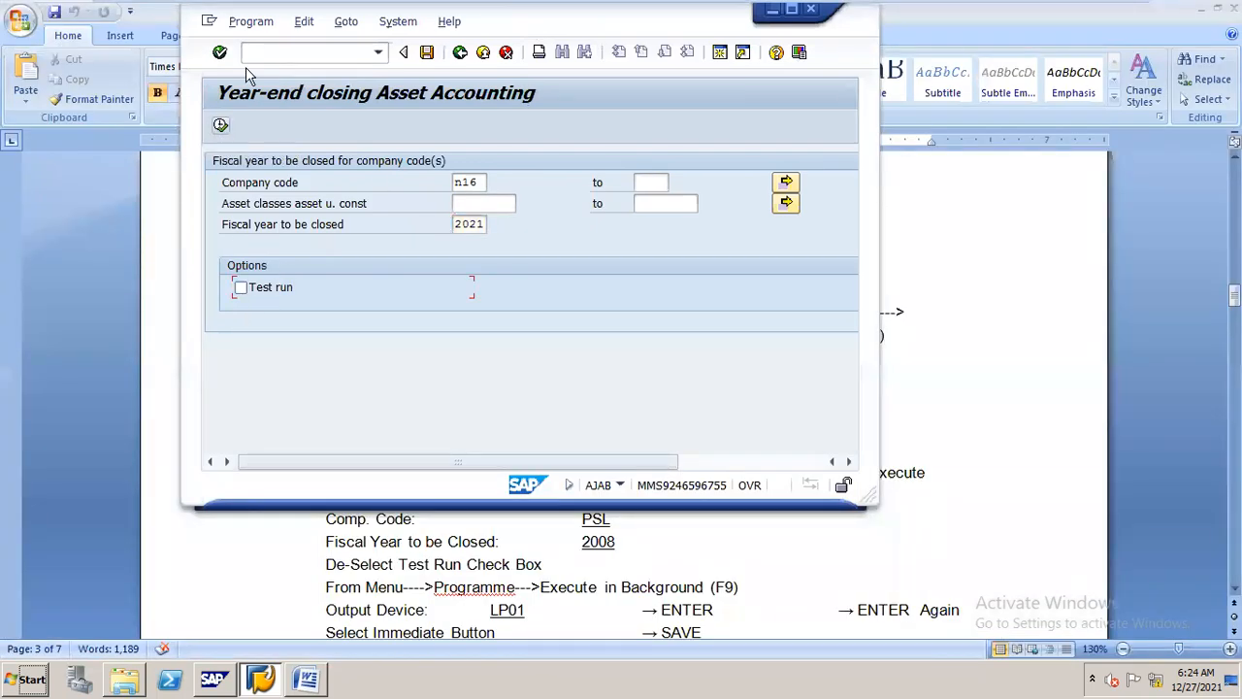
left_click(259, 26)
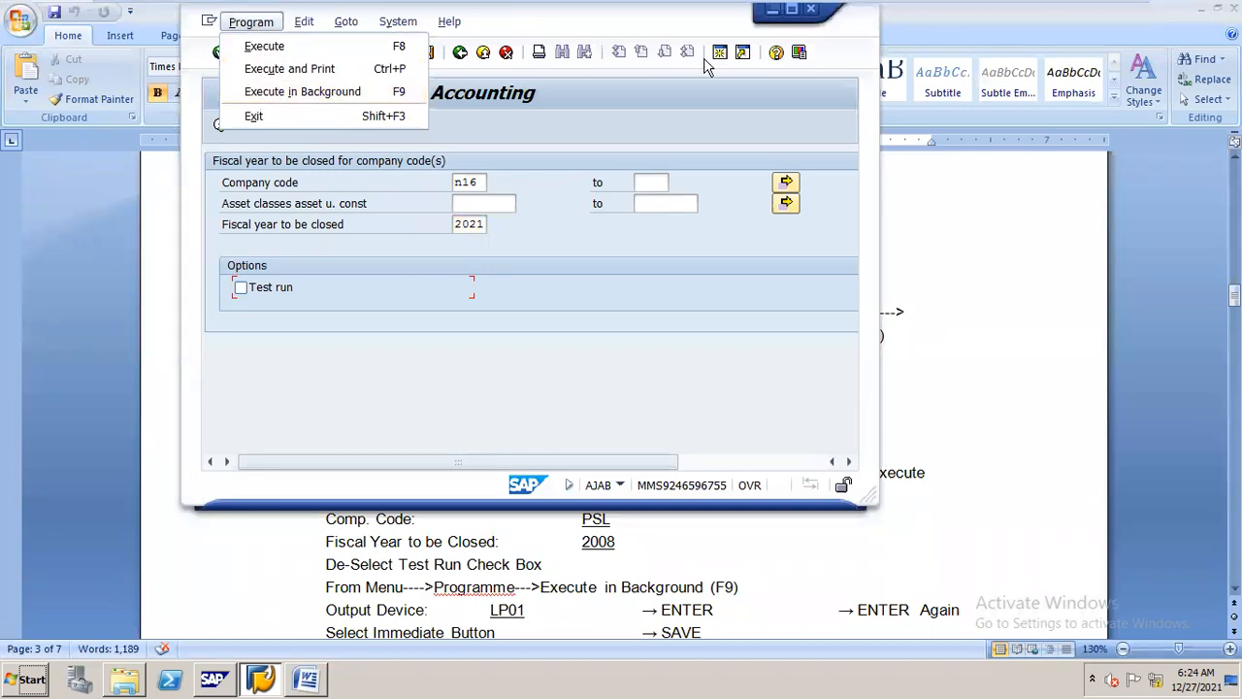
left_click(702, 97)
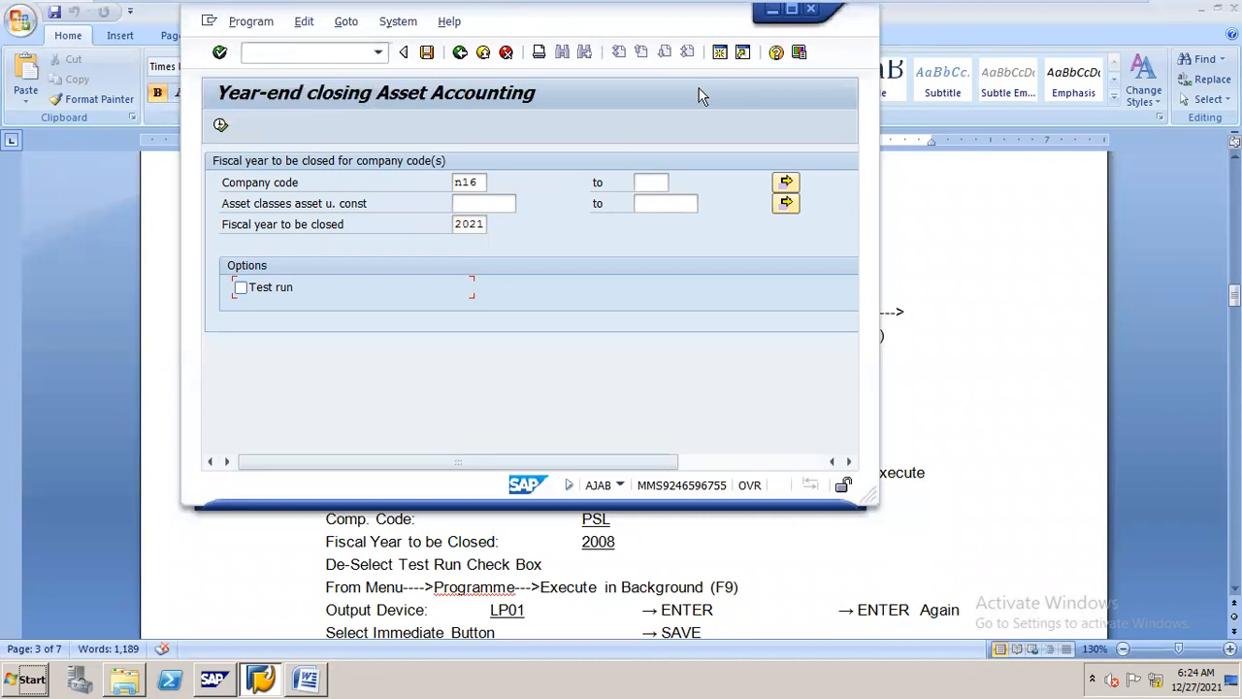
left_click(791, 11)
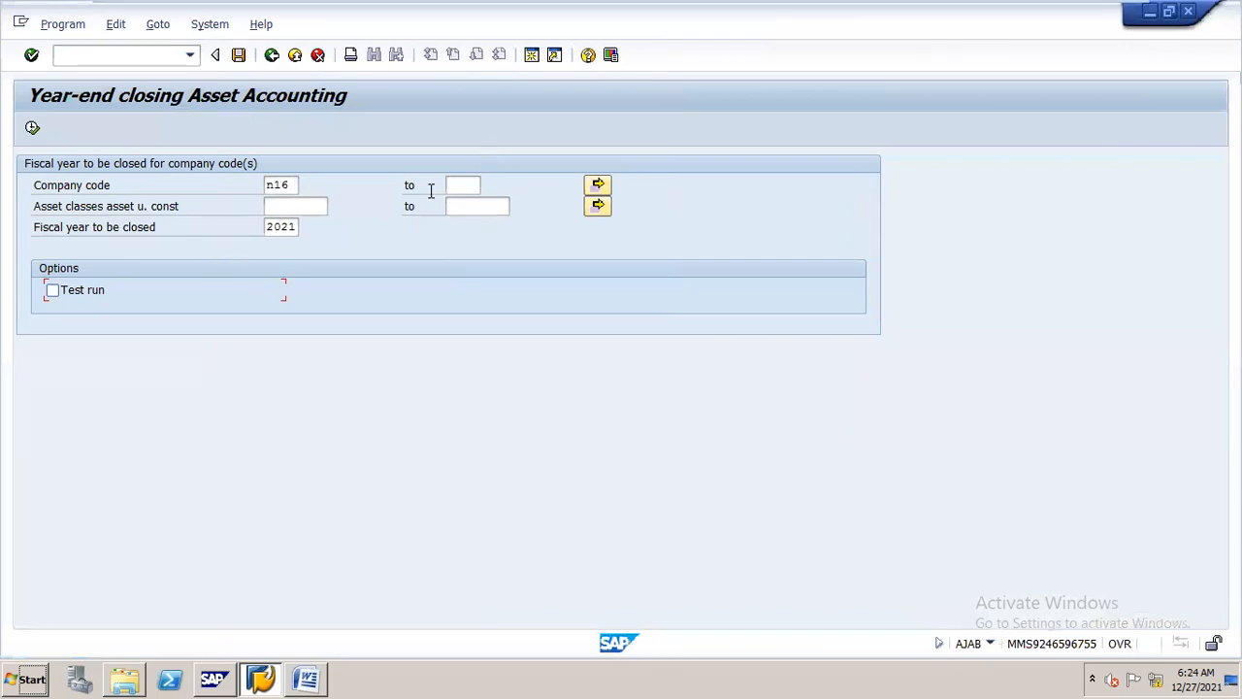
left_click(308, 670)
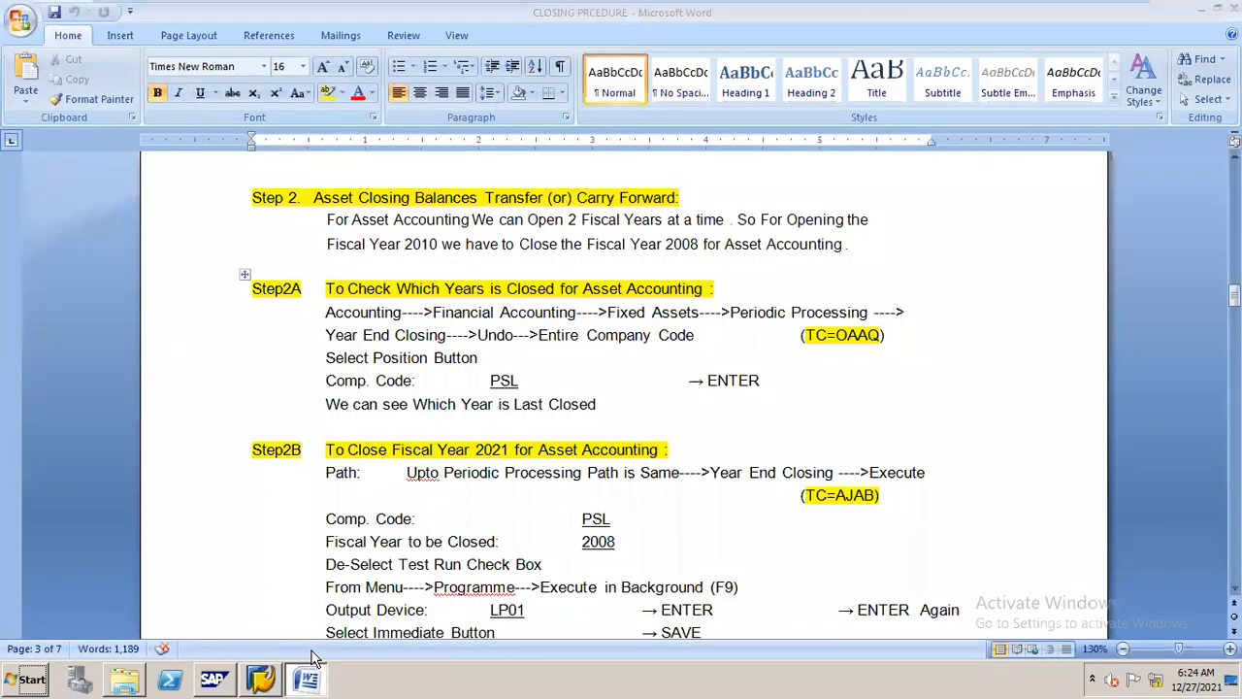
left_click(311, 670)
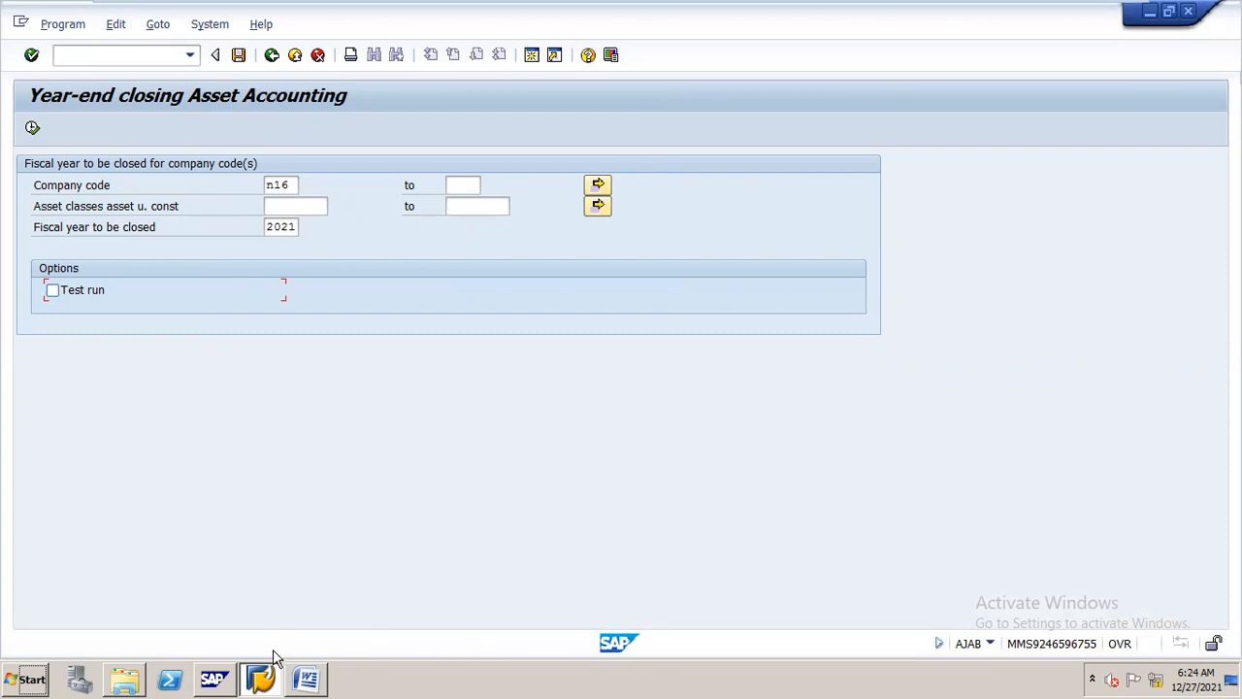
Consult Step 3 of the Word procedure on opening fiscal year 2022, and open transaction AJRW in SAP
left_click(304, 657)
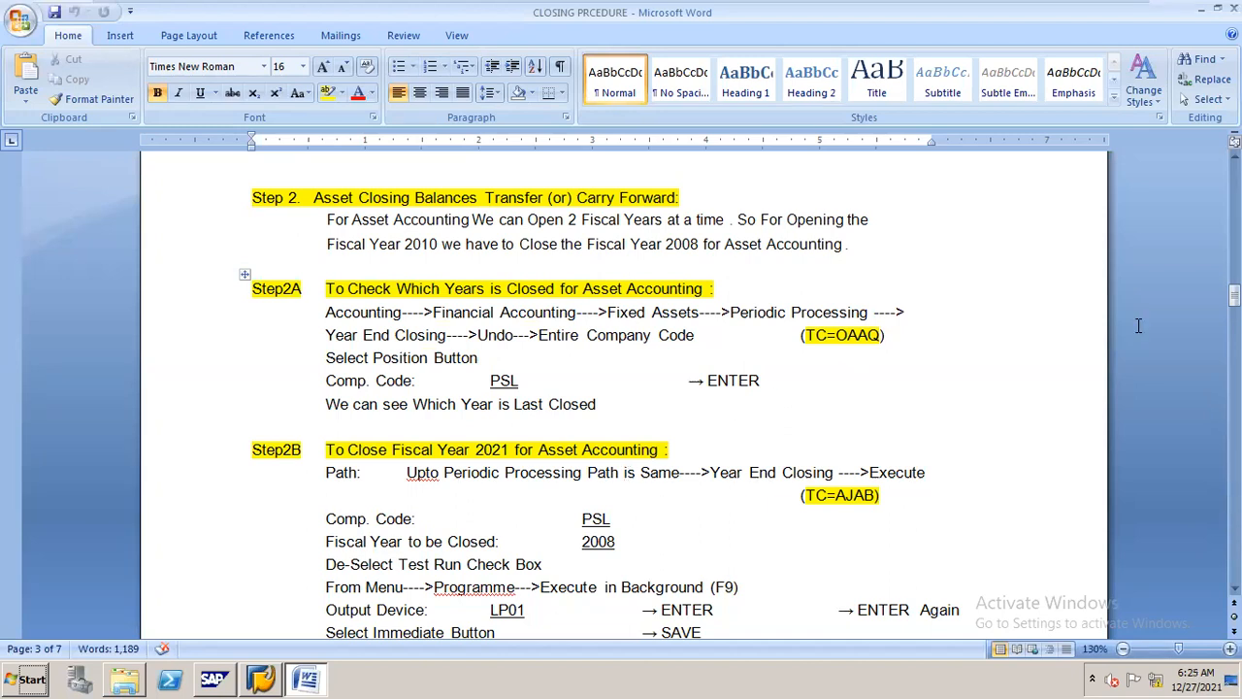
left_click_drag(1234, 296, 1235, 329)
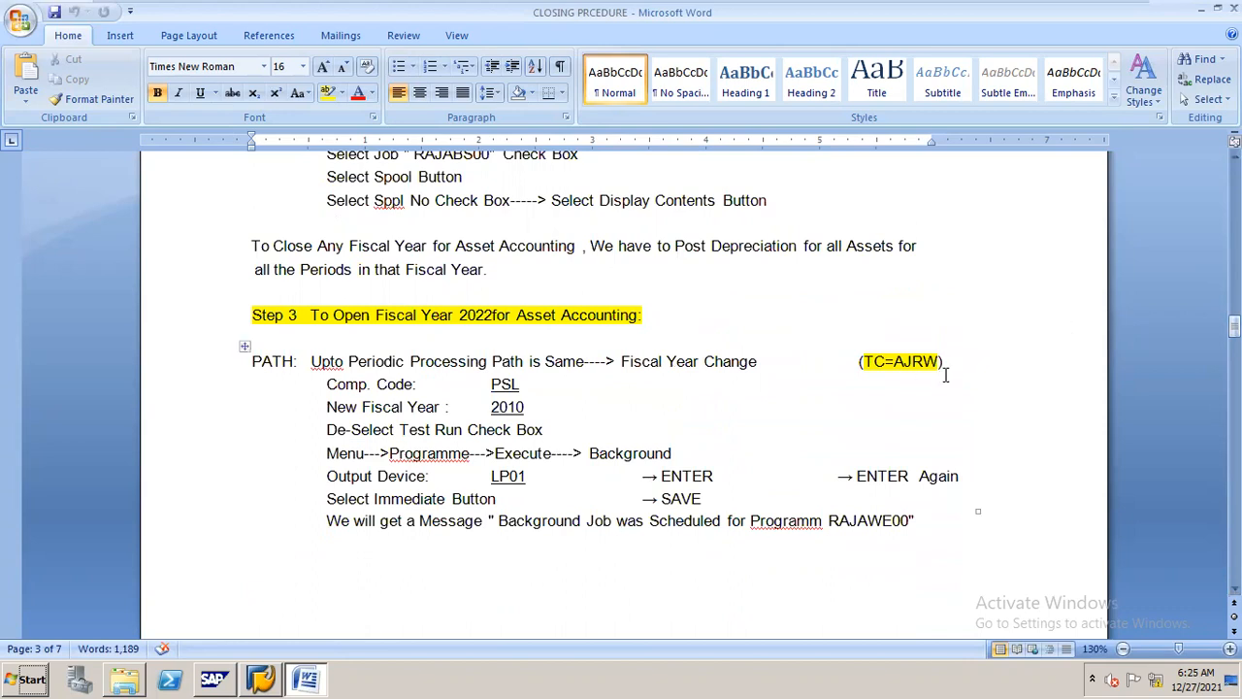
key("alt+Tab")
left_click(155, 55)
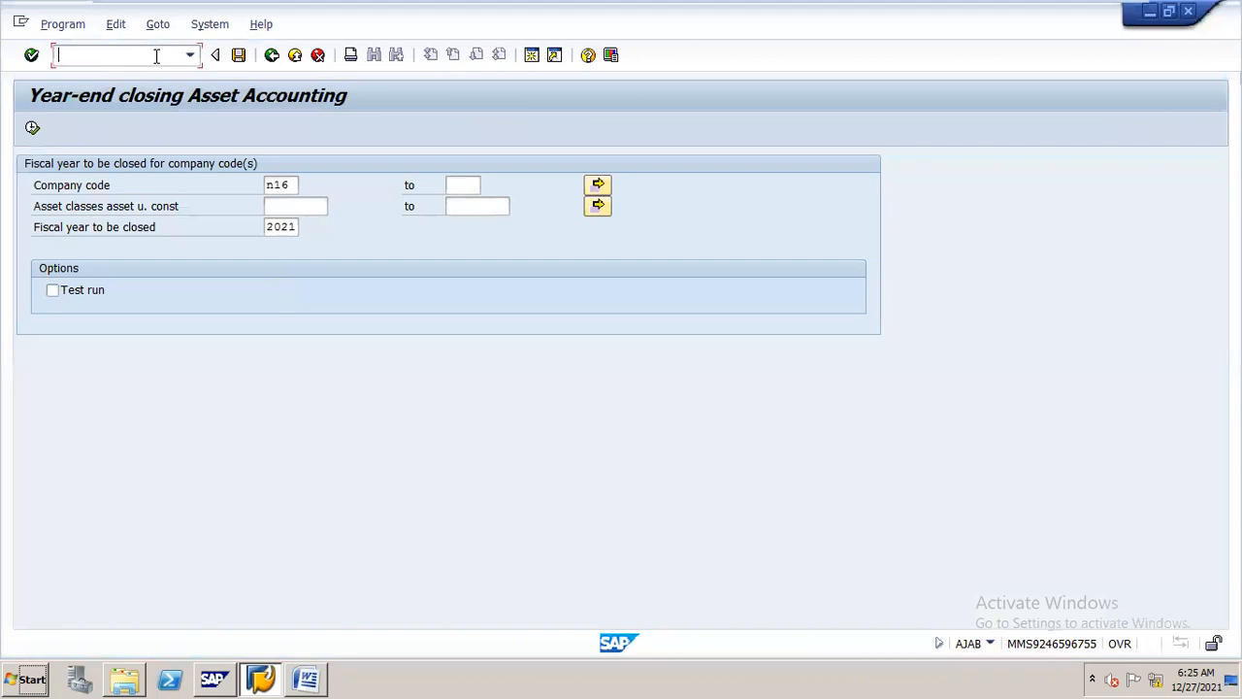
type("/najrw")
key("Return")
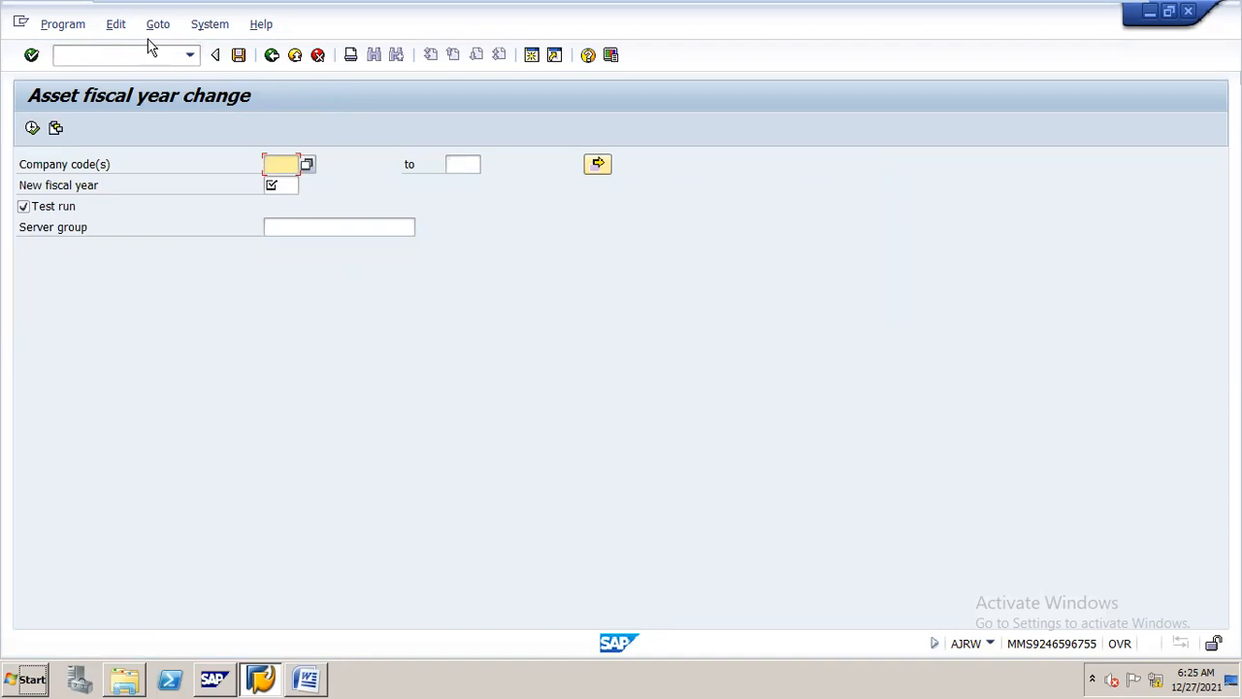
Set the asset fiscal year change to company code N16 and new fiscal year 2022, with the test run turned off
type("n16")
key("Down")
key("Return")
key("Tab")
type("2021")
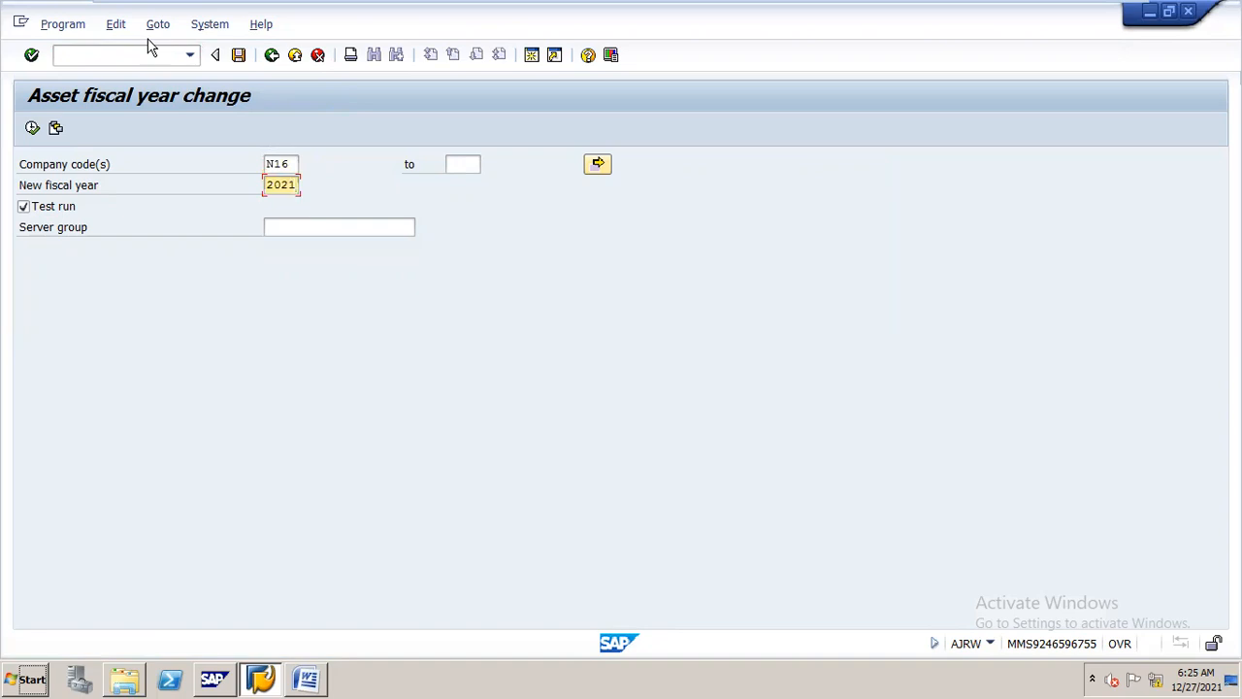
key("BackSpace")
type("2")
left_click(29, 213)
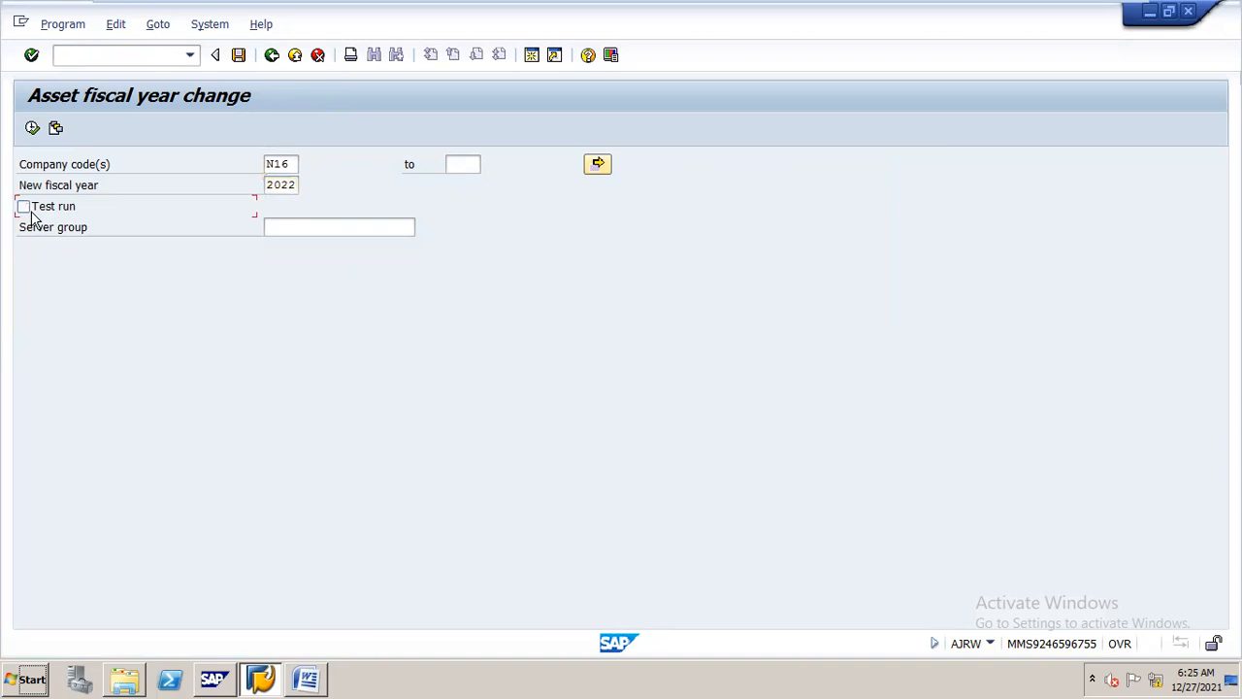
Schedule the asset fiscal year change as a background job with output device LP01 and an immediate start
left_click(60, 25)
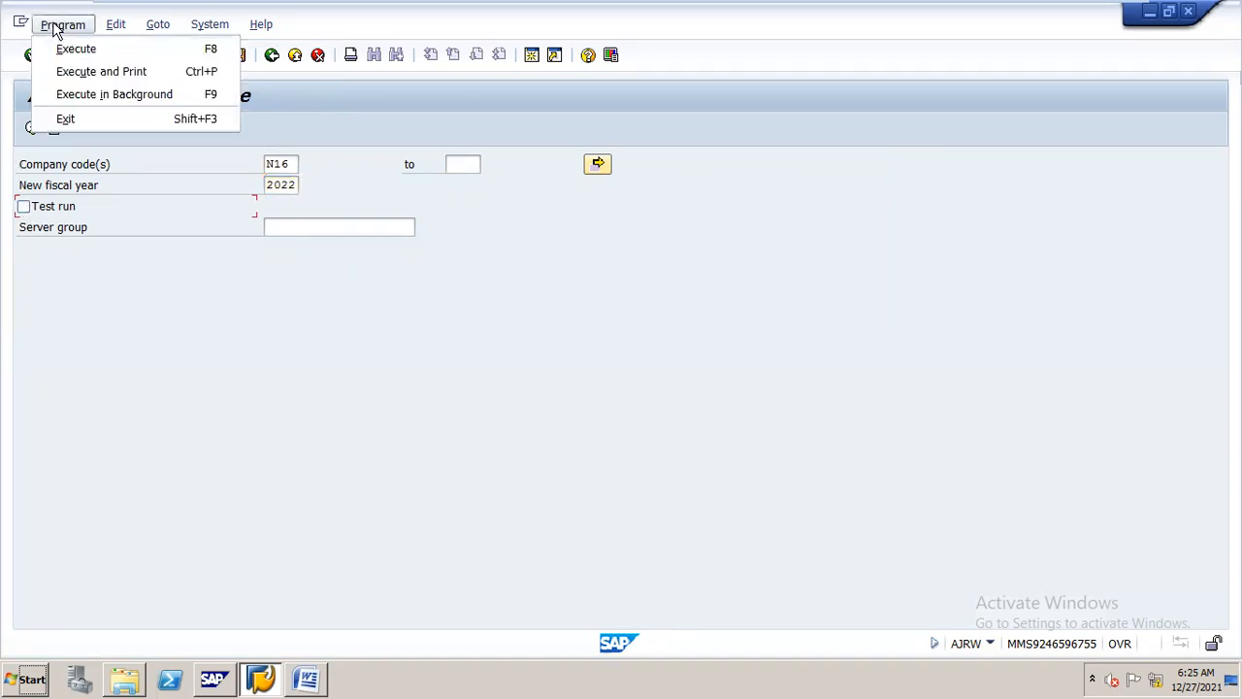
left_click(132, 96)
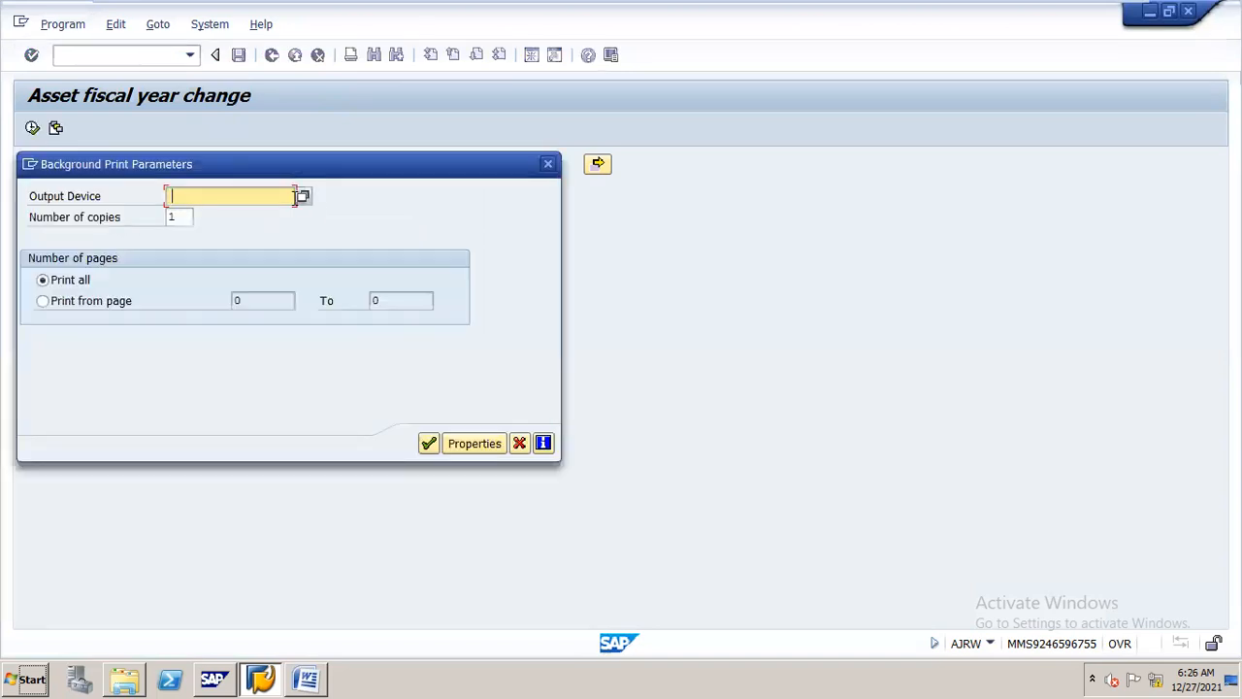
left_click(295, 197)
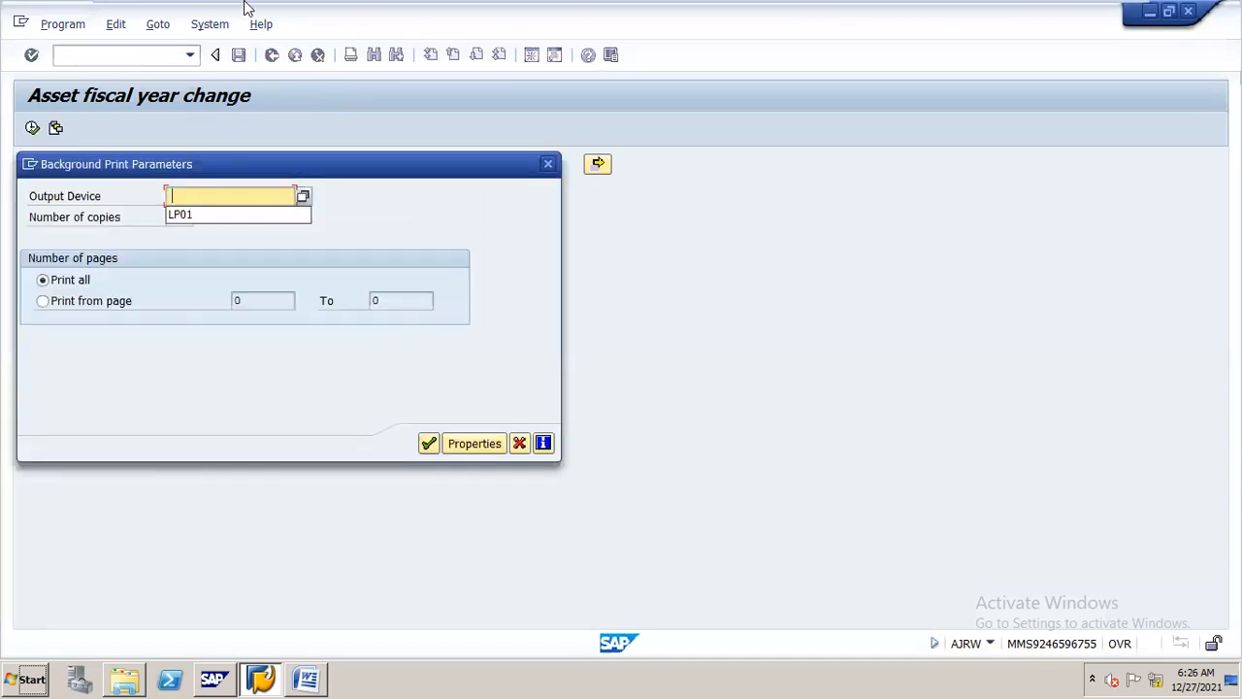
left_click(194, 217)
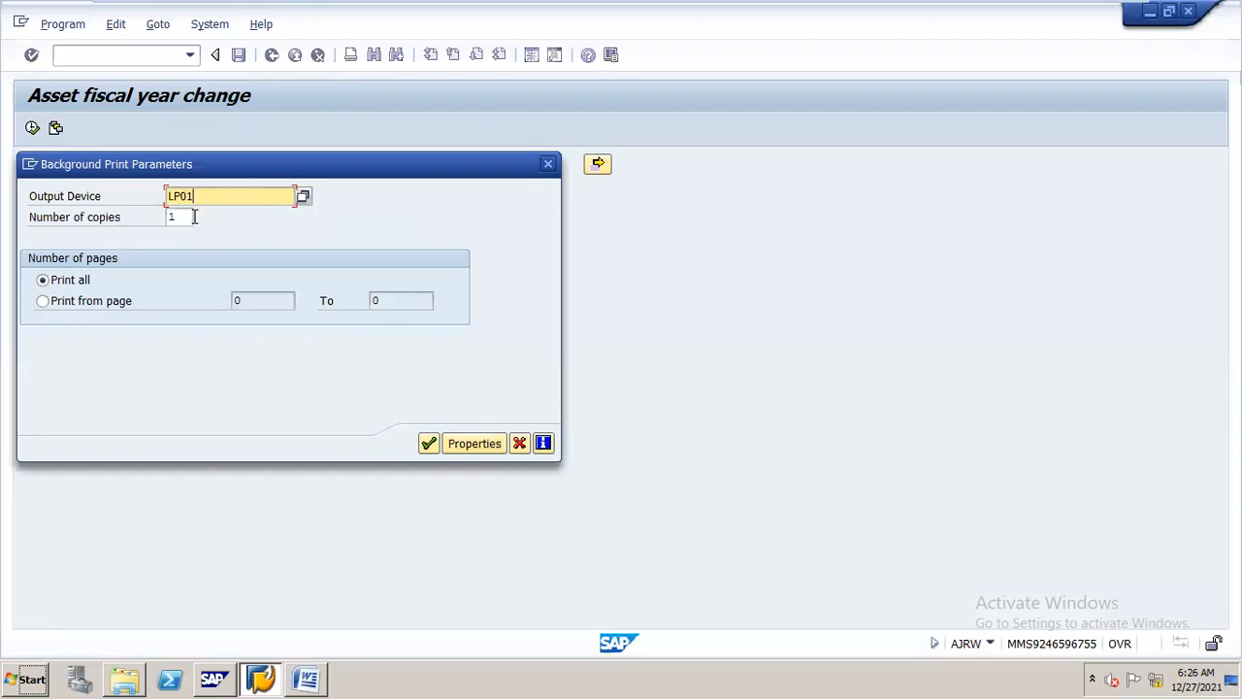
left_click(429, 443)
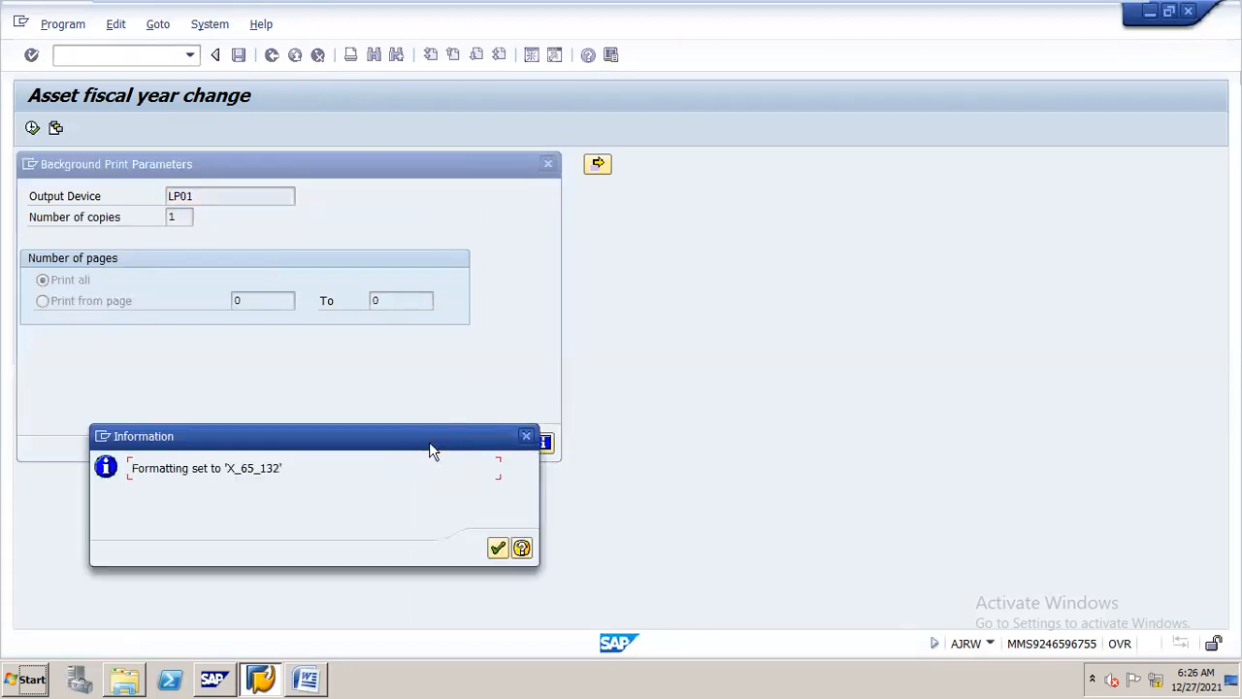
left_click(497, 550)
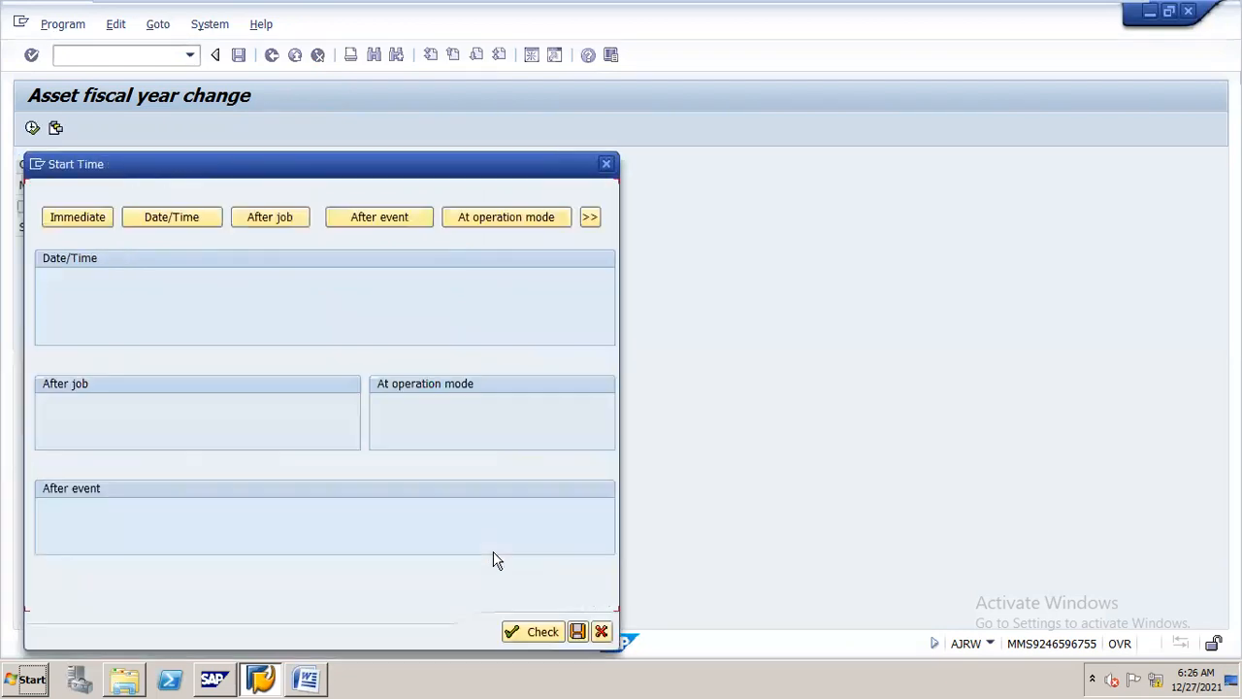
left_click(99, 219)
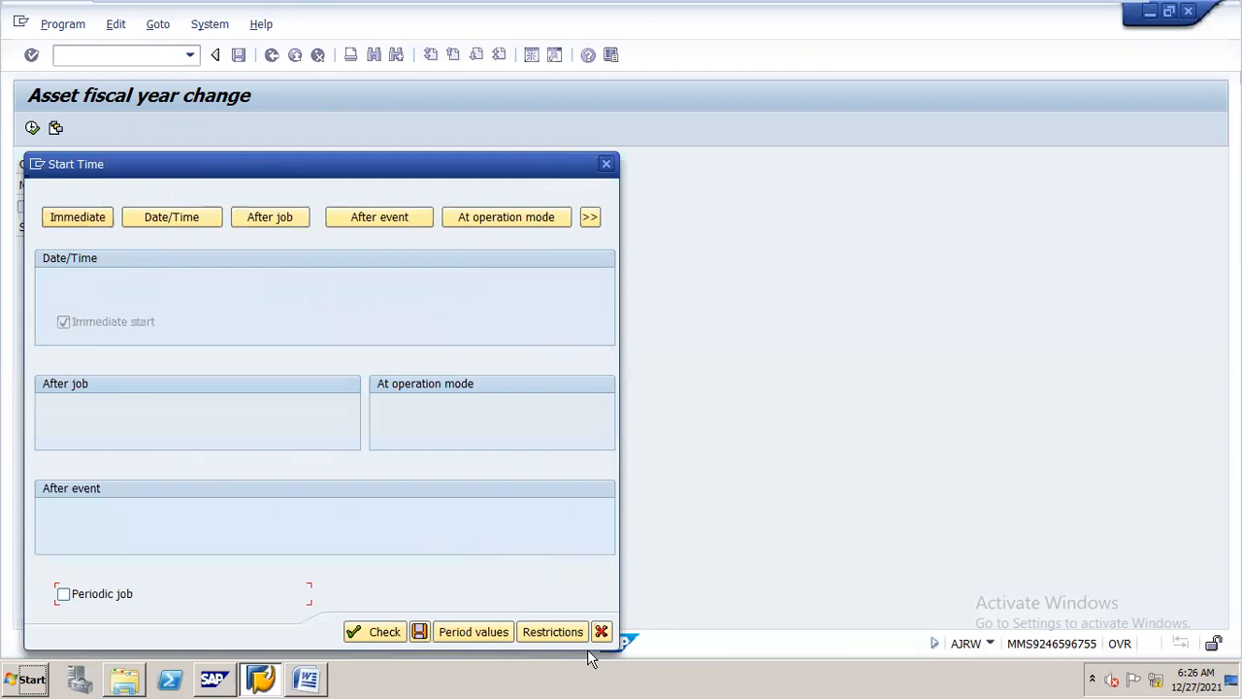
left_click(420, 631)
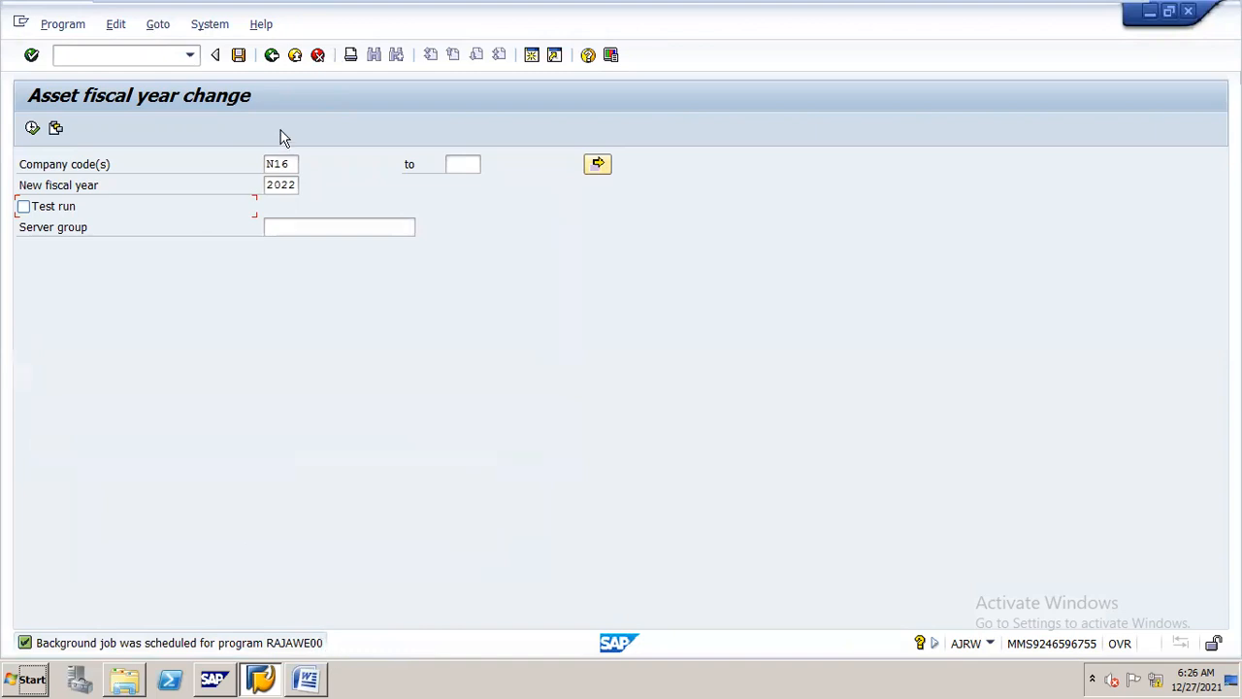
Display the job overview of the background jobs for 27.12.2021 to check the status of the asset fiscal year change job
left_click(218, 27)
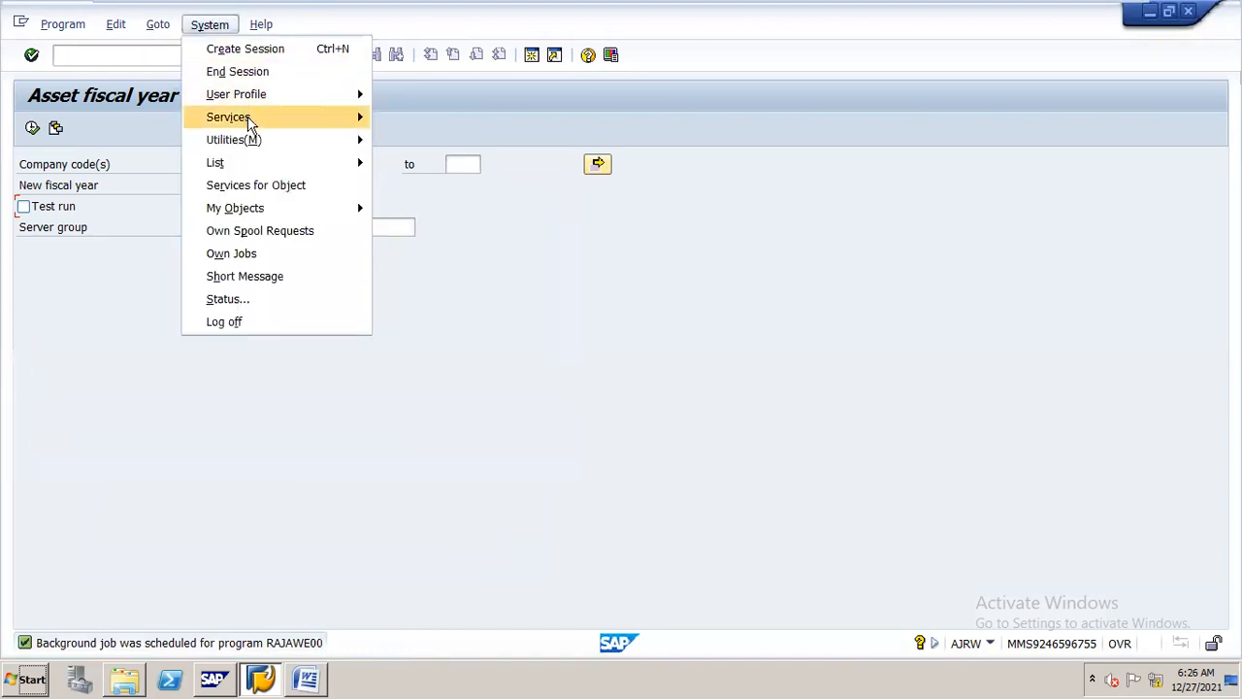
mouse_move(249, 120)
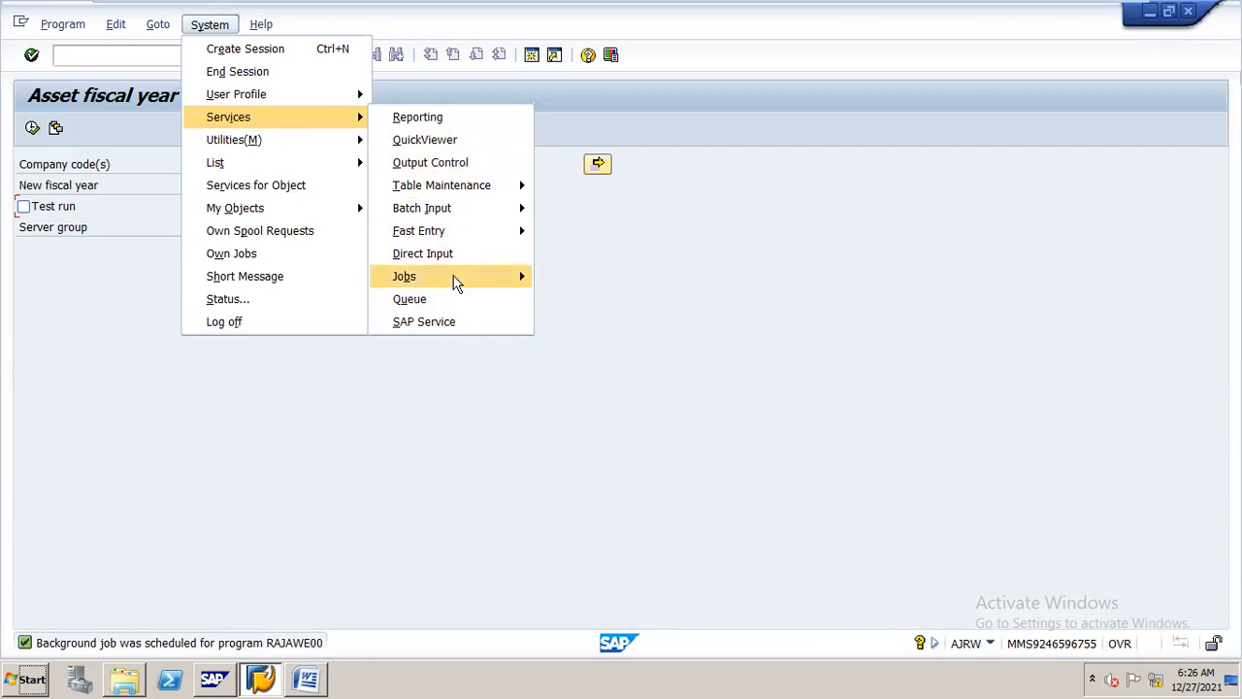
mouse_move(456, 282)
left_click(555, 303)
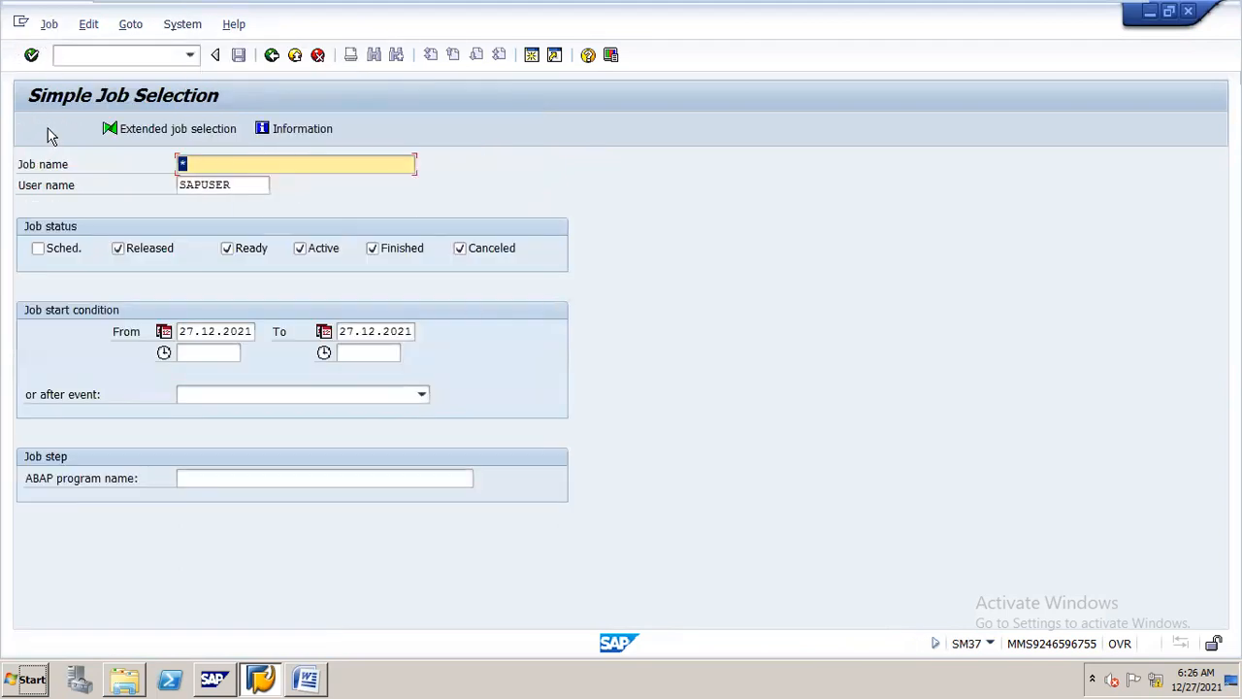
left_click(51, 134)
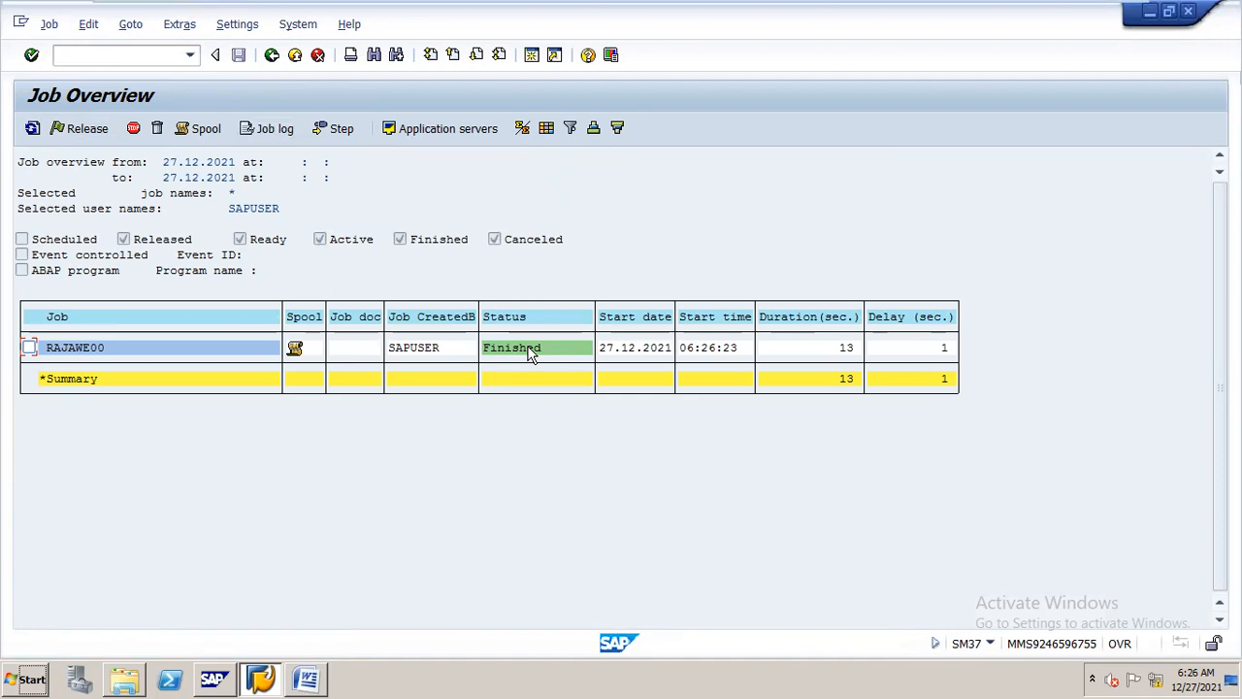
Open the Asset Explorer with transaction AW01N and select asset 202, CAR FOR B, of company code S14
left_click(175, 56)
type("/naw01n")
key("Return")
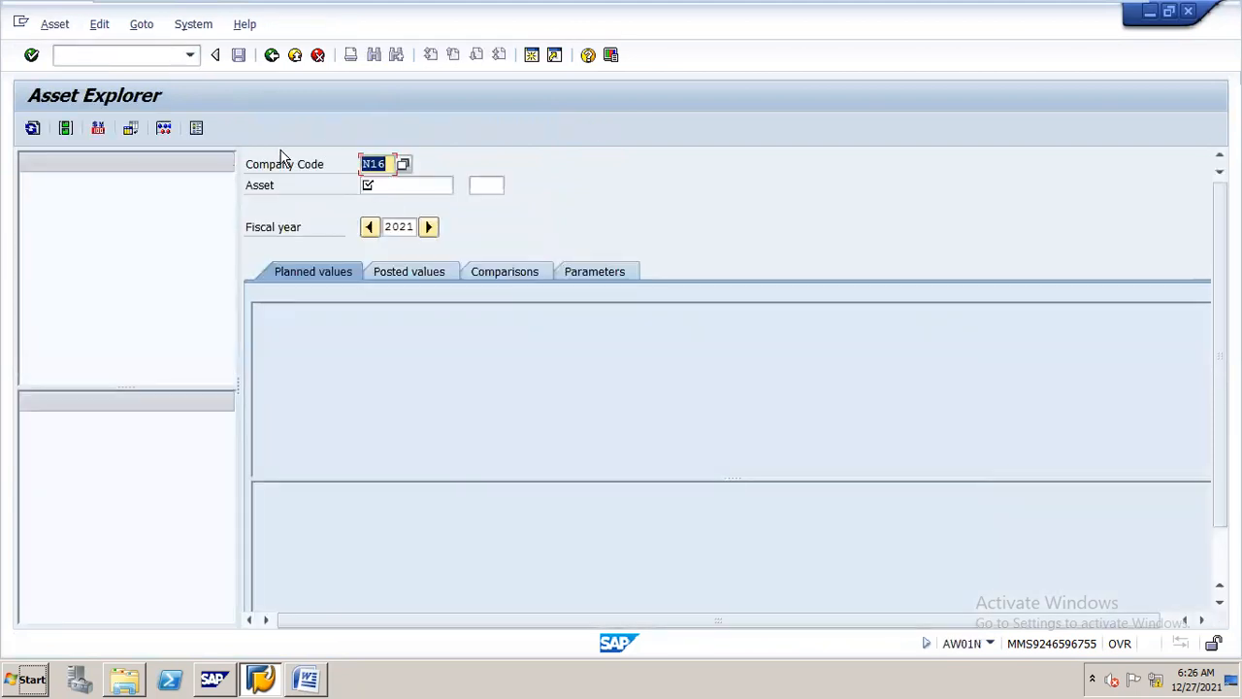
left_click(392, 185)
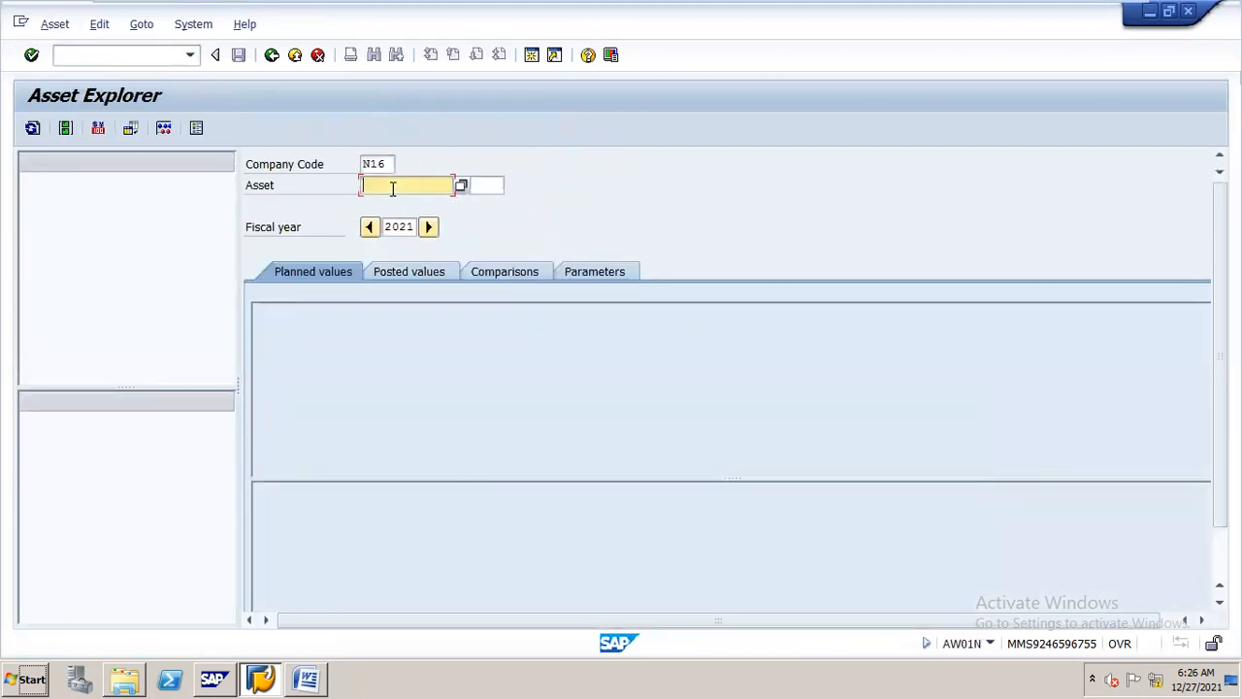
left_click(463, 184)
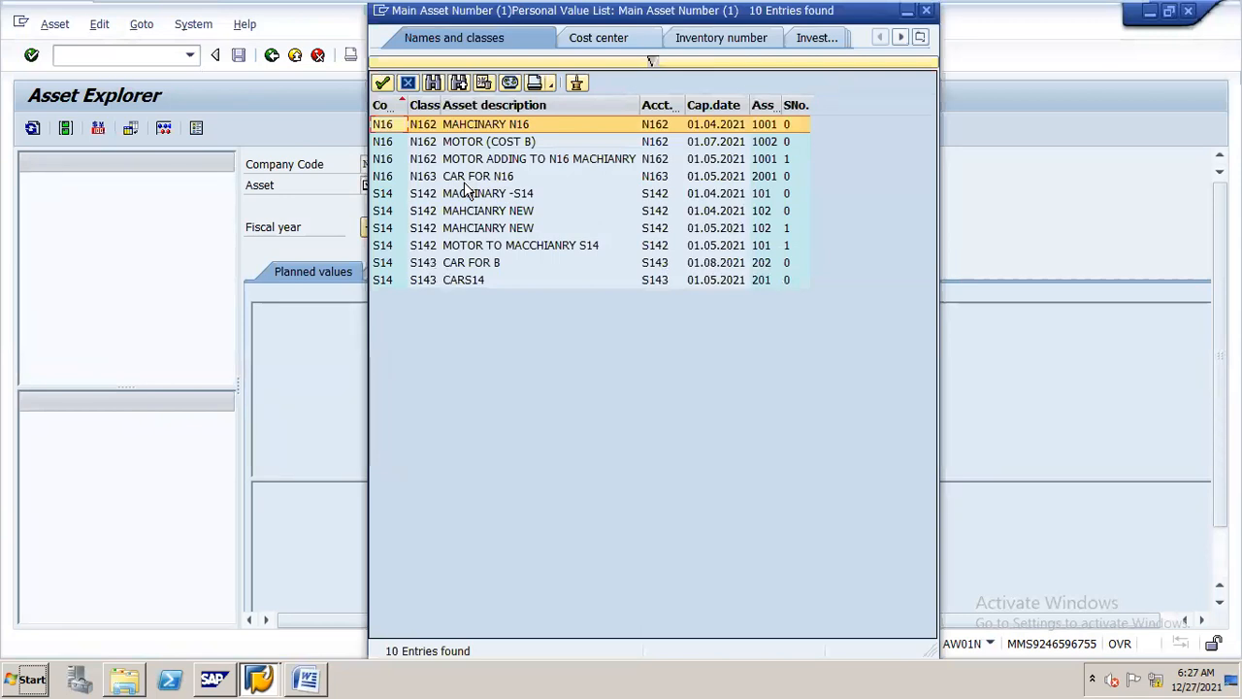
double_click(472, 267)
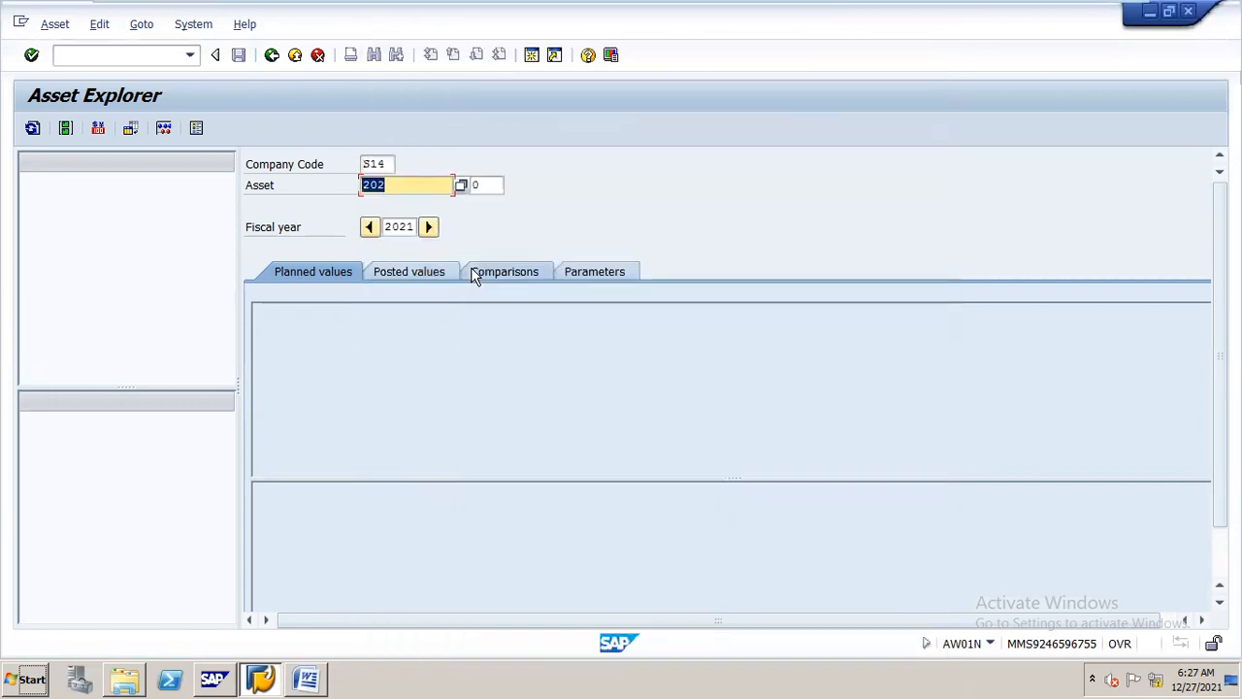
Set the Asset Explorer's fiscal year to 2022 and display the asset's planned book depreciation values
left_click(394, 221)
double_click(394, 221)
type("2")
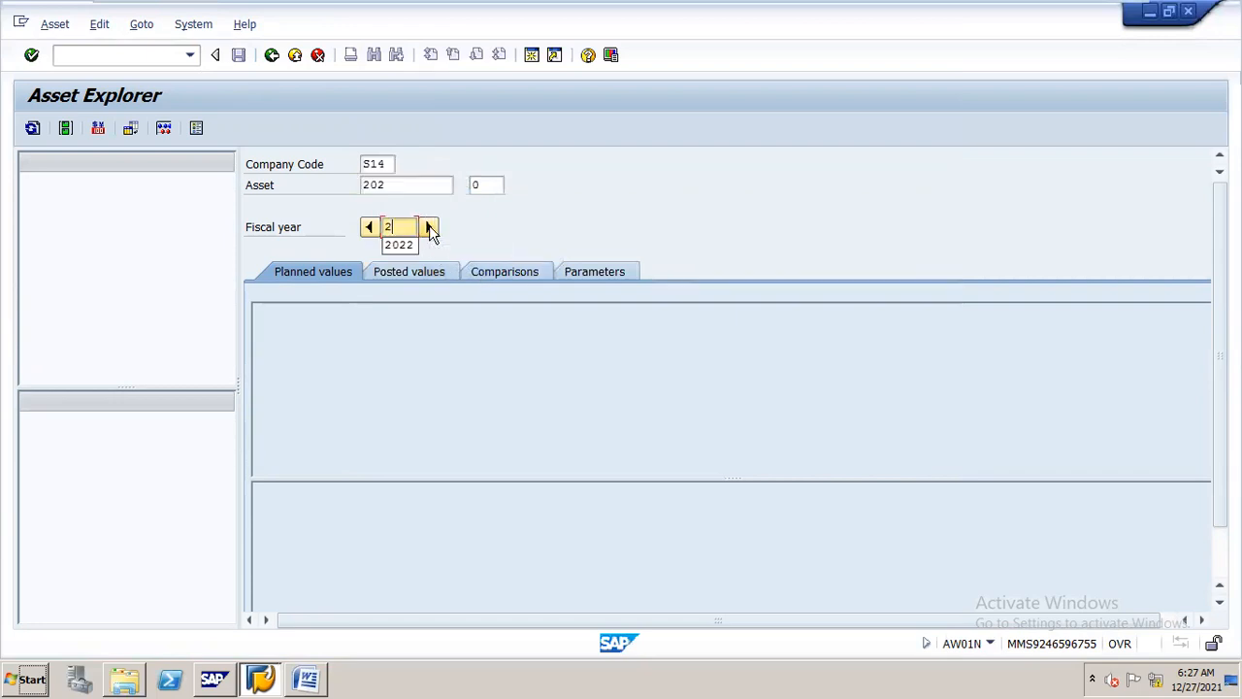
type("022")
left_click(429, 225)
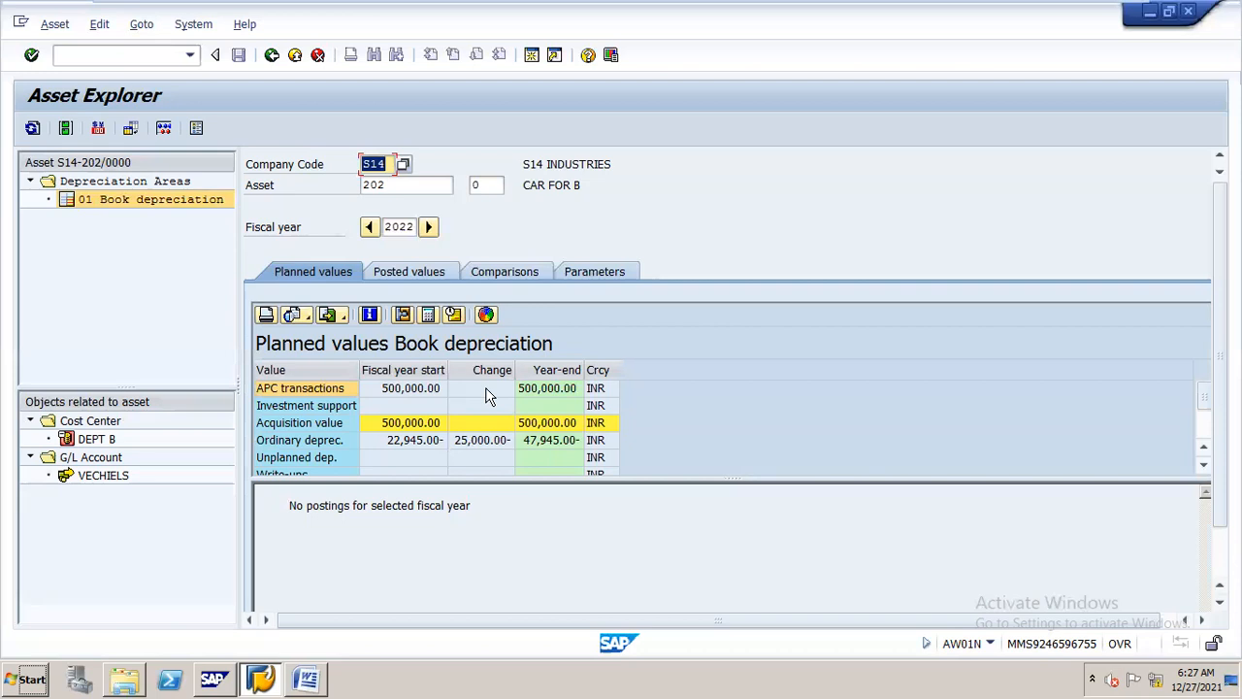
Consult Step 4 of the Word procedure on carrying forward GL balances, and open transaction FAGLGVTR in SAP
key("alt+Tab")
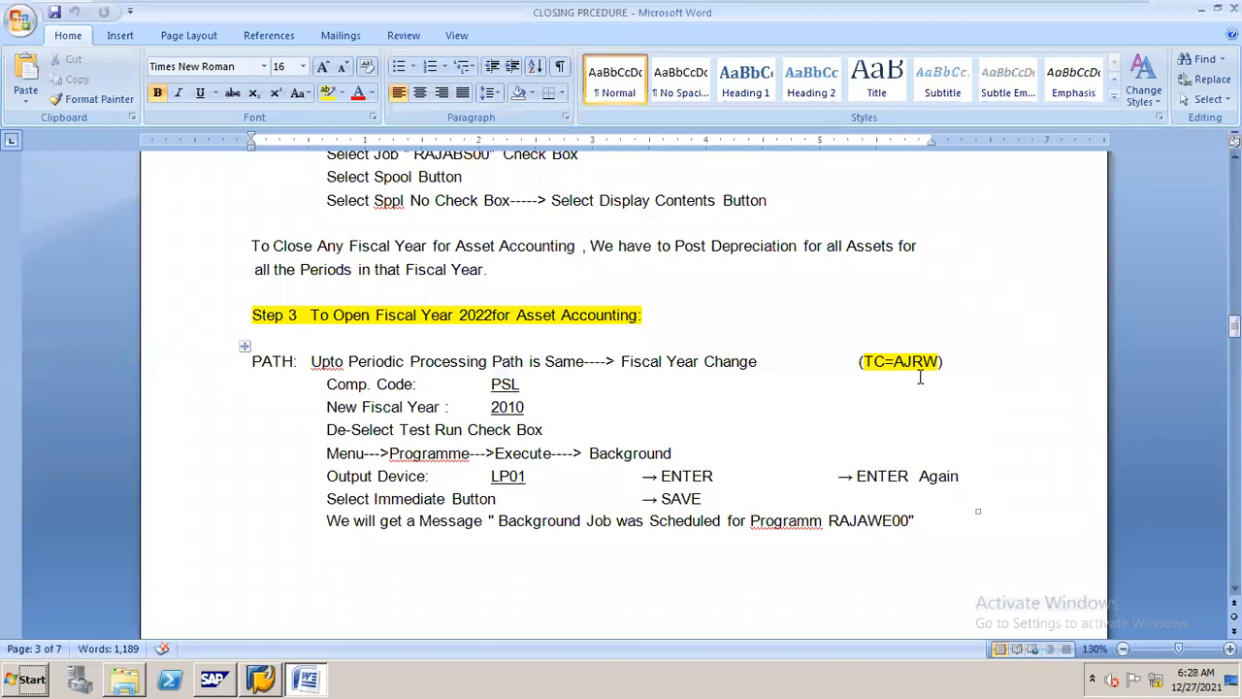
key("alt+Tab")
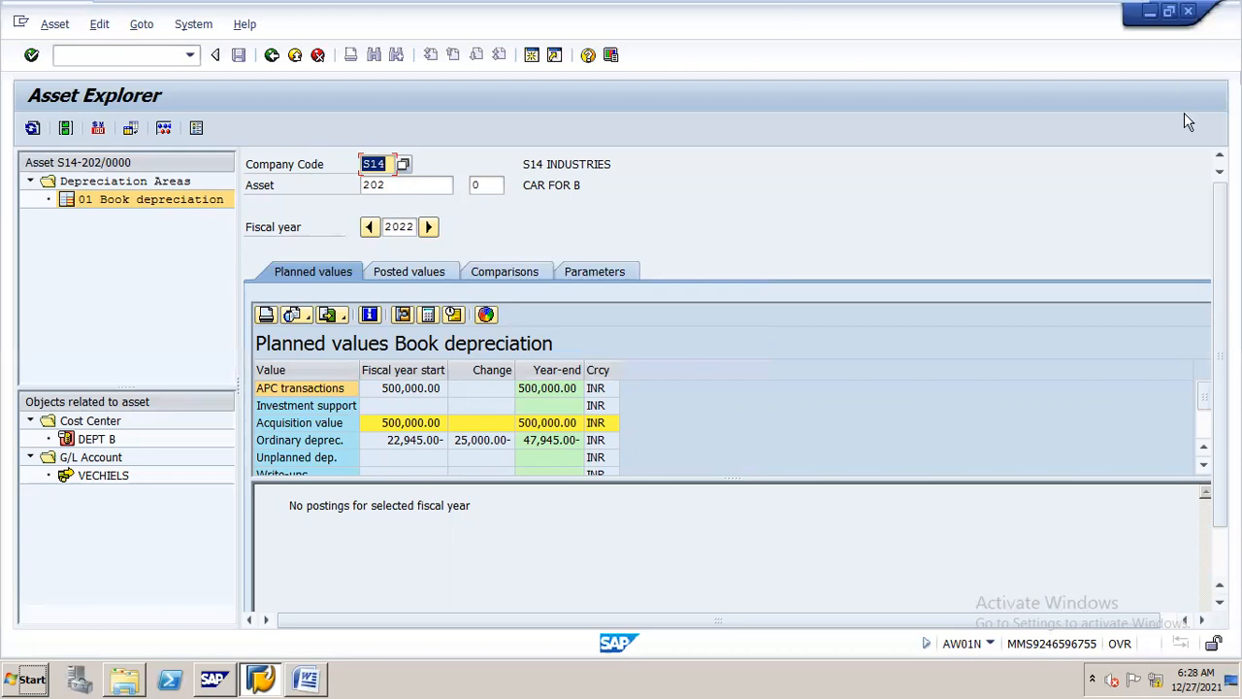
left_click(1220, 171)
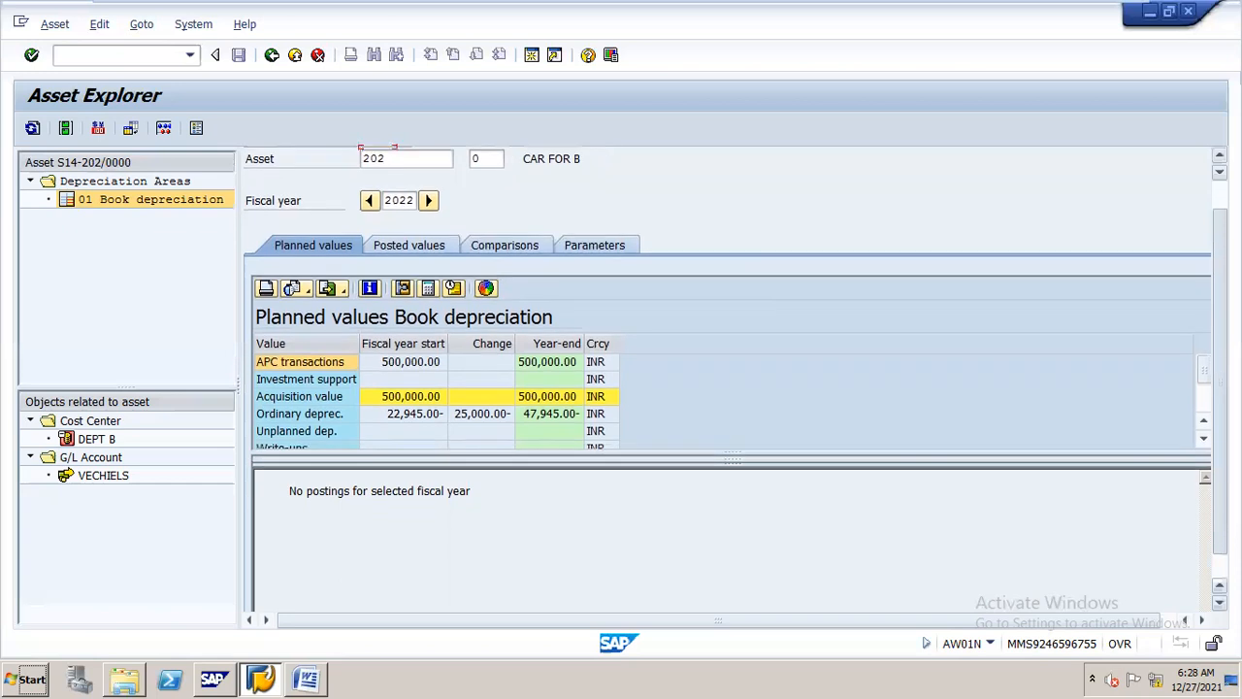
left_click(311, 668)
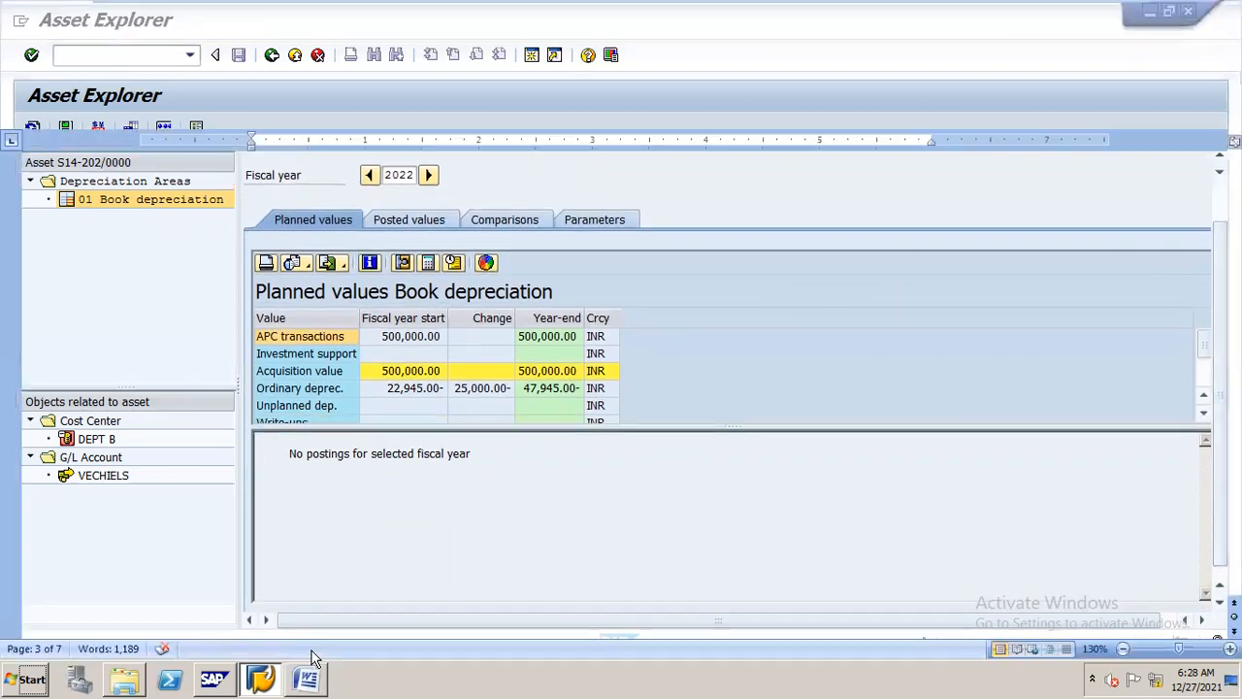
left_click_drag(1235, 324, 1235, 362)
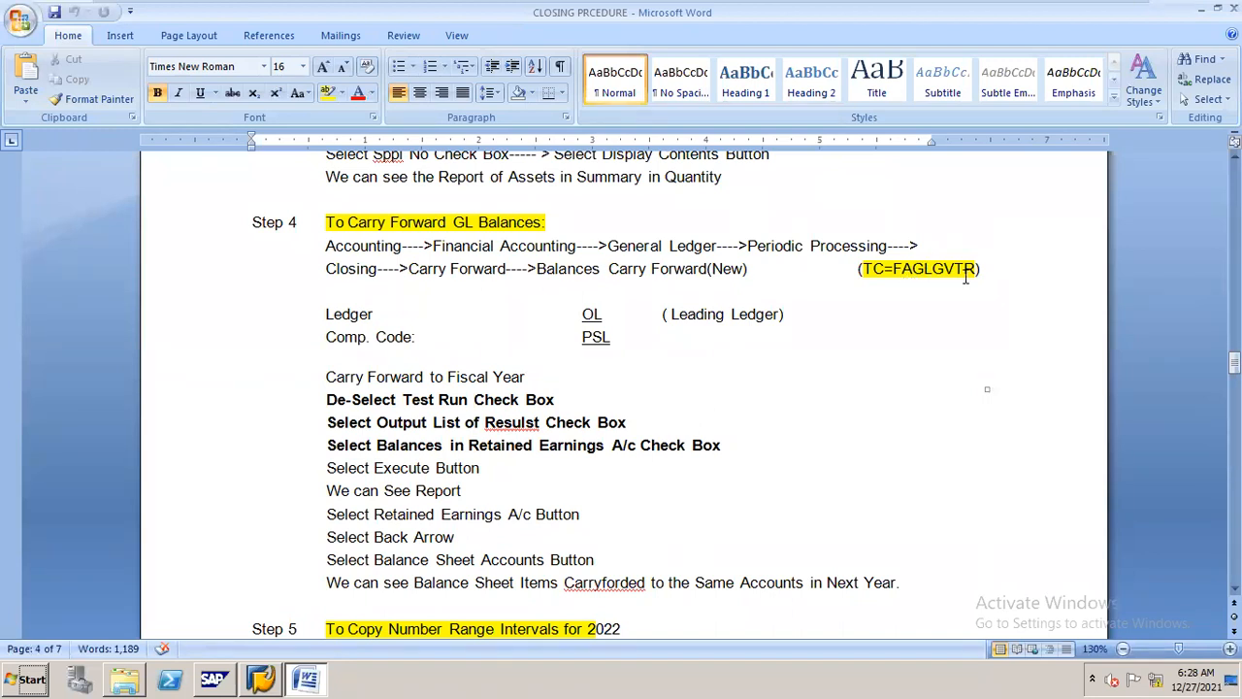
key("alt+Tab")
left_click(147, 54)
type("/nfaglgvtr")
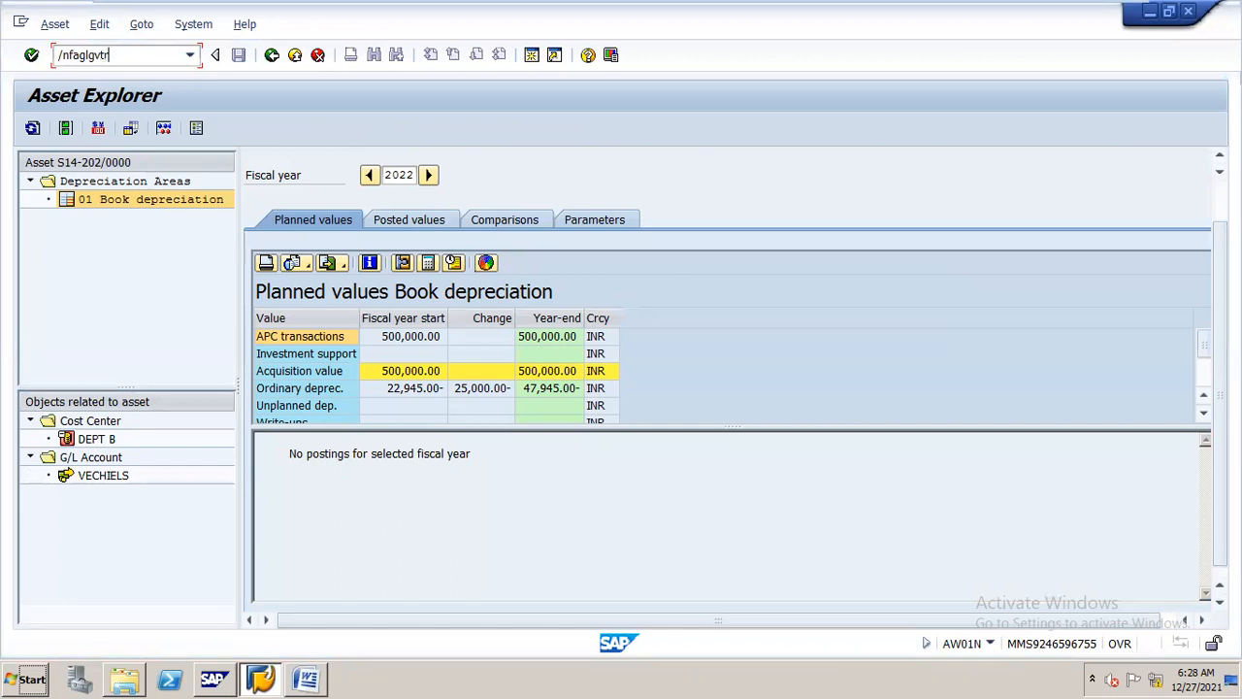
key("Return")
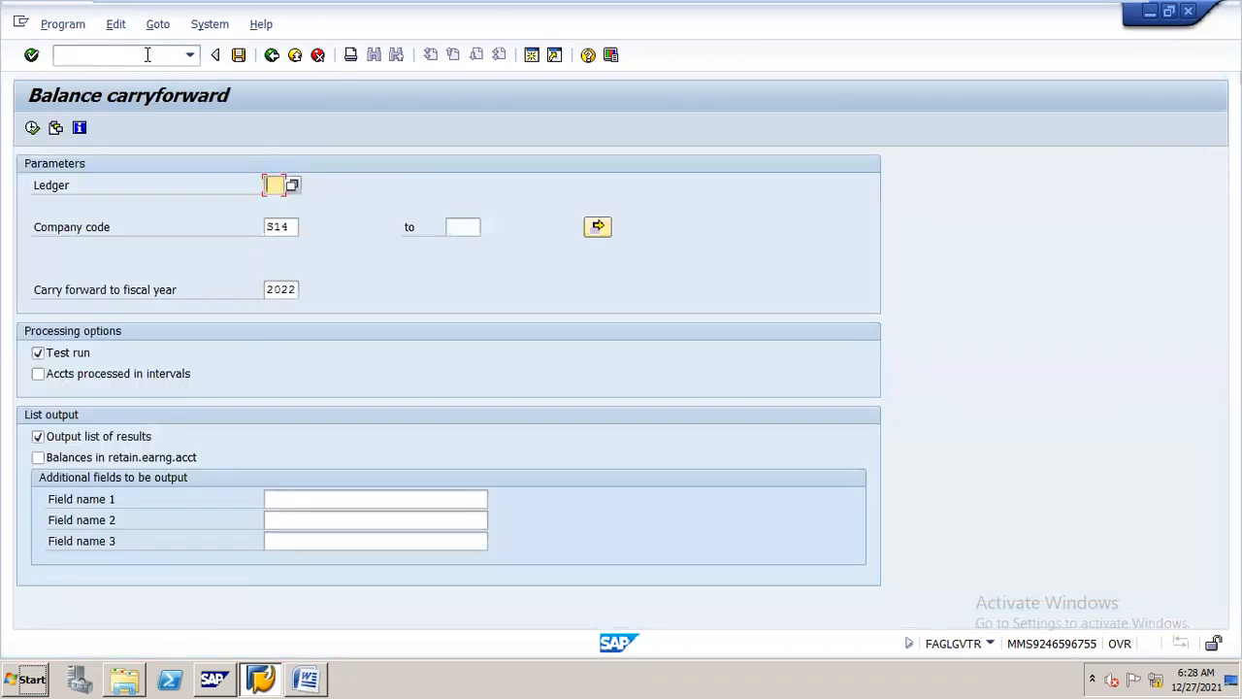
Execute a test run of the balance carryforward to 2022 for ledger 0L and company code N16, including balances in the retained earnings account
key("space")
left_click(292, 184)
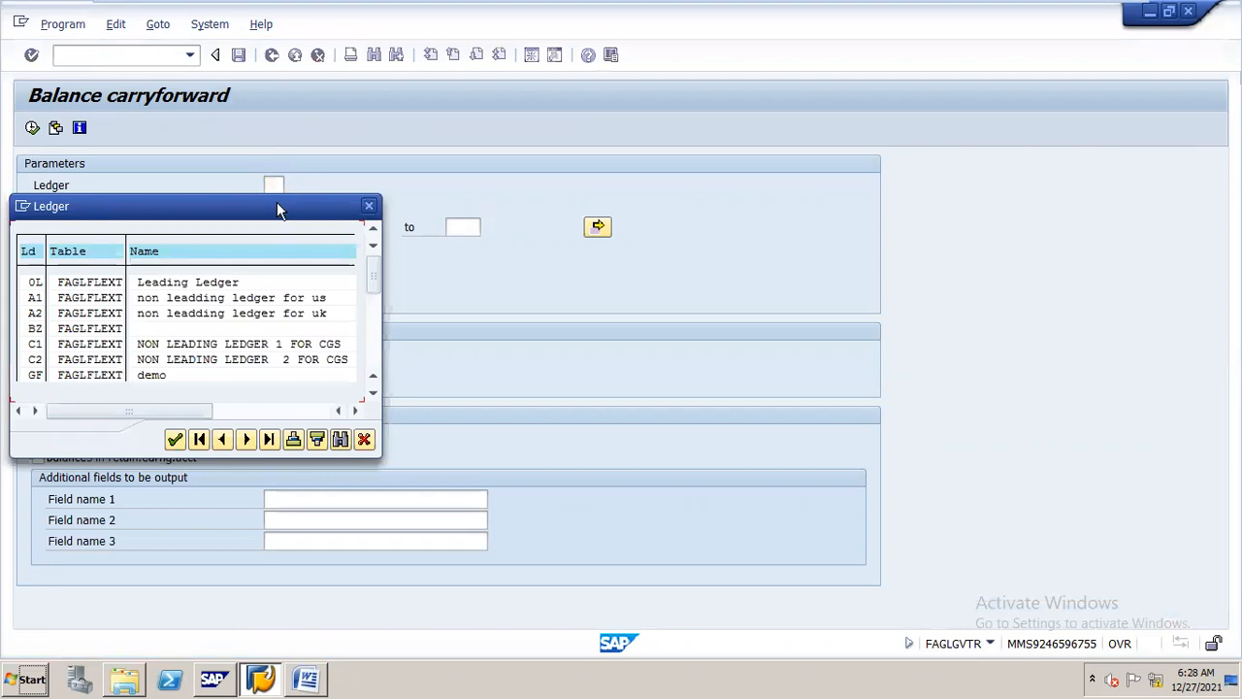
left_click_drag(277, 209, 849, 109)
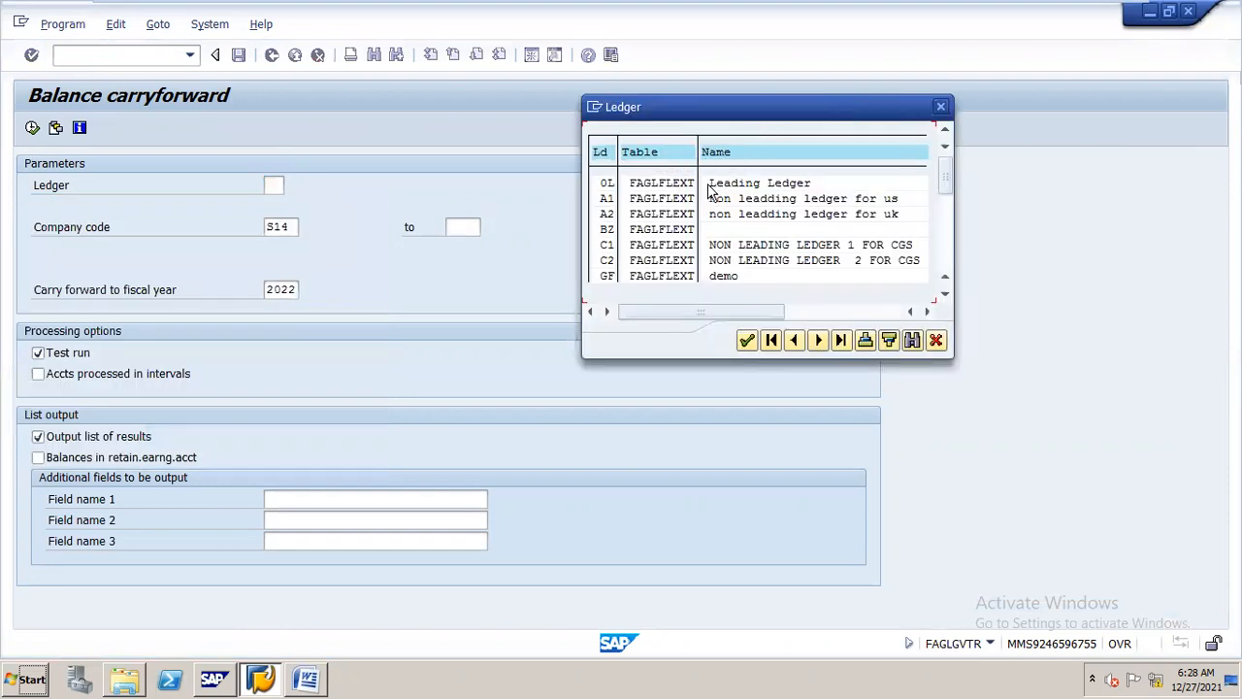
double_click(605, 189)
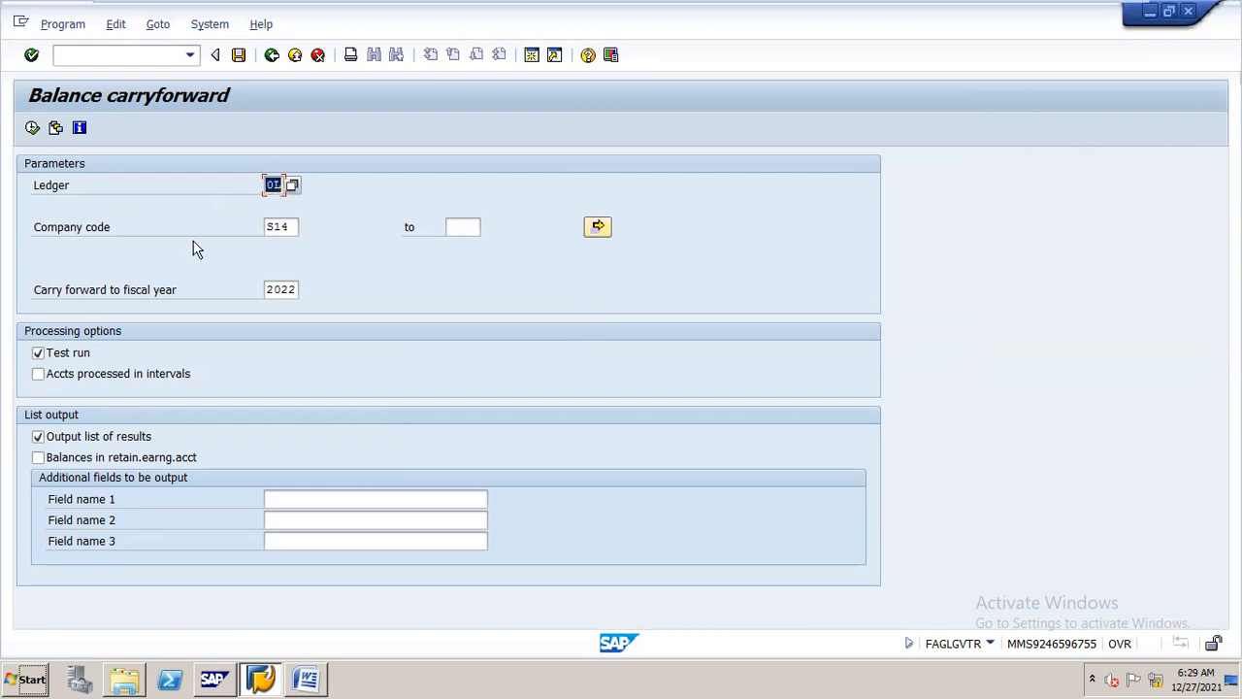
key("Tab")
type("n16")
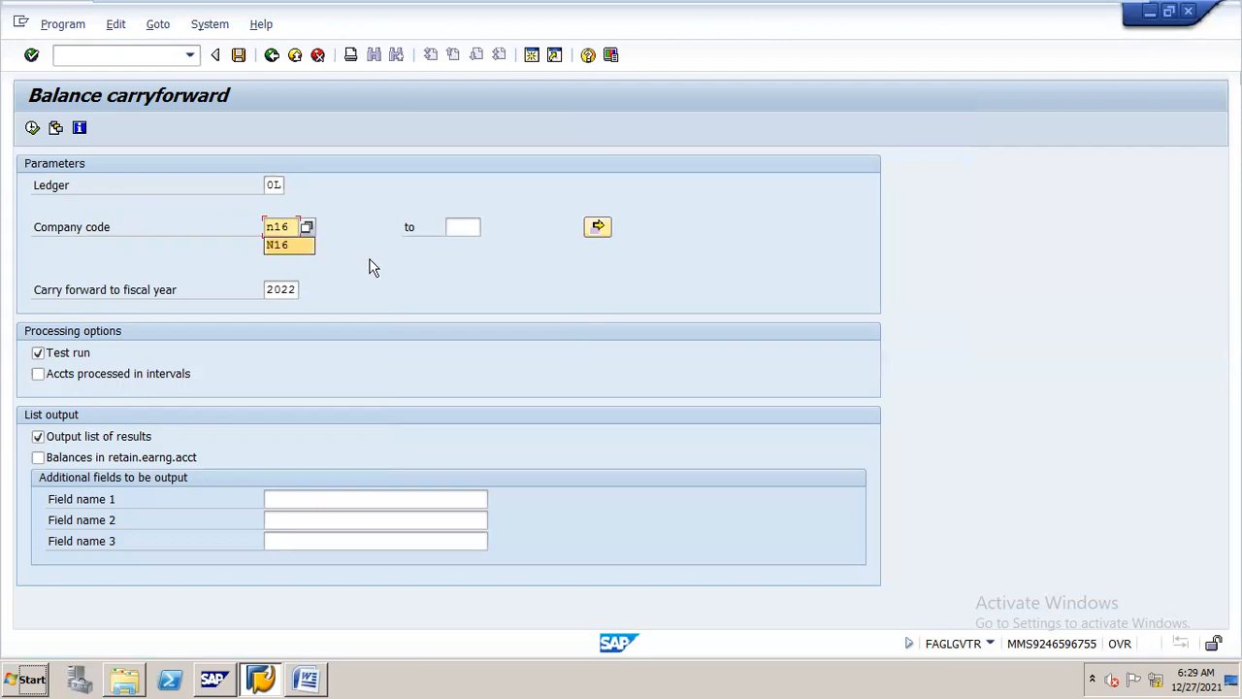
left_click(303, 245)
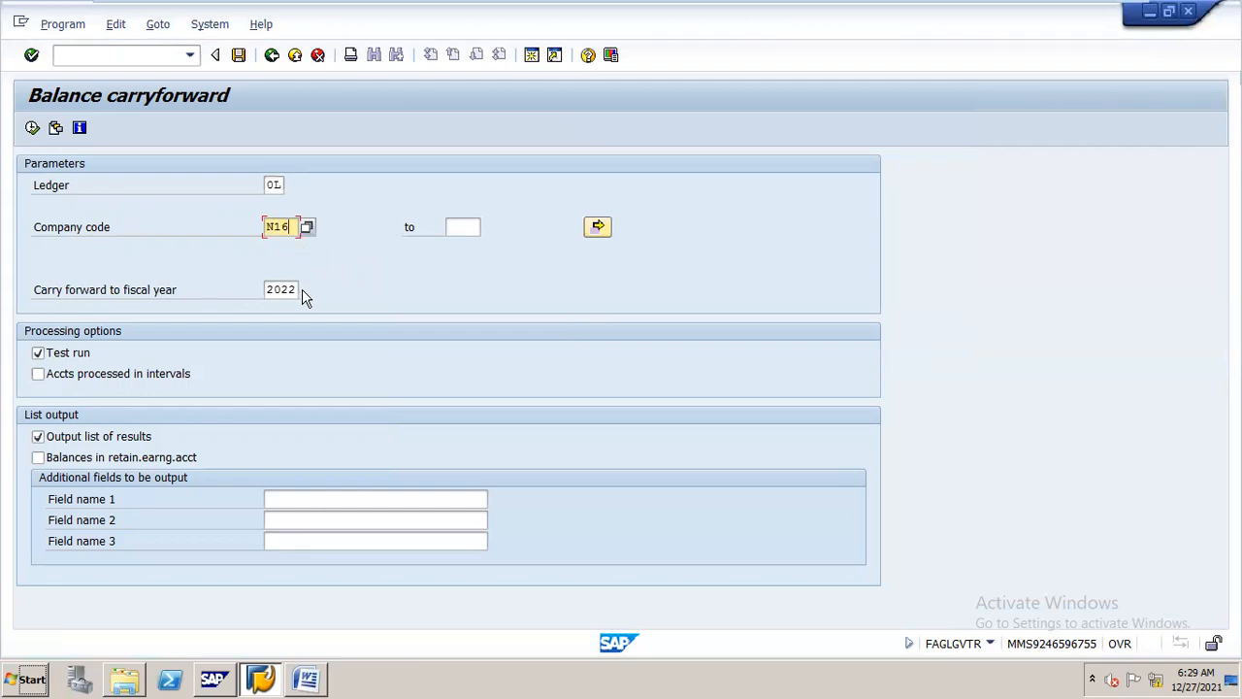
left_click(38, 458)
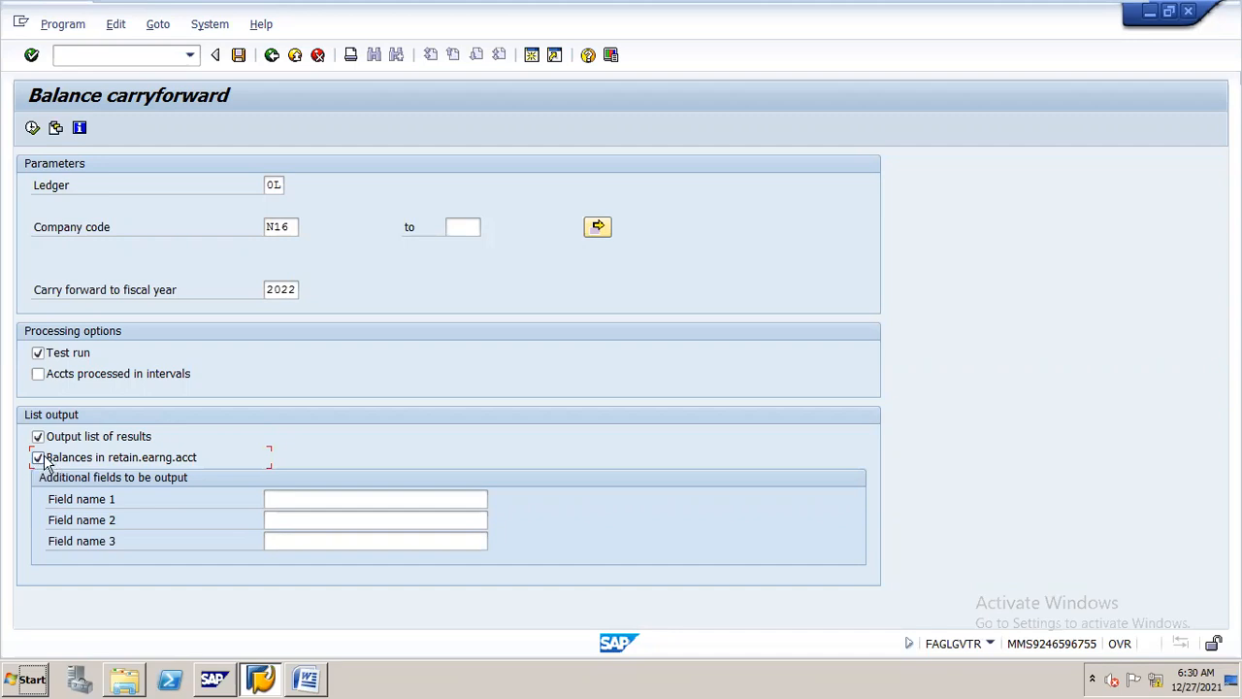
left_click(33, 130)
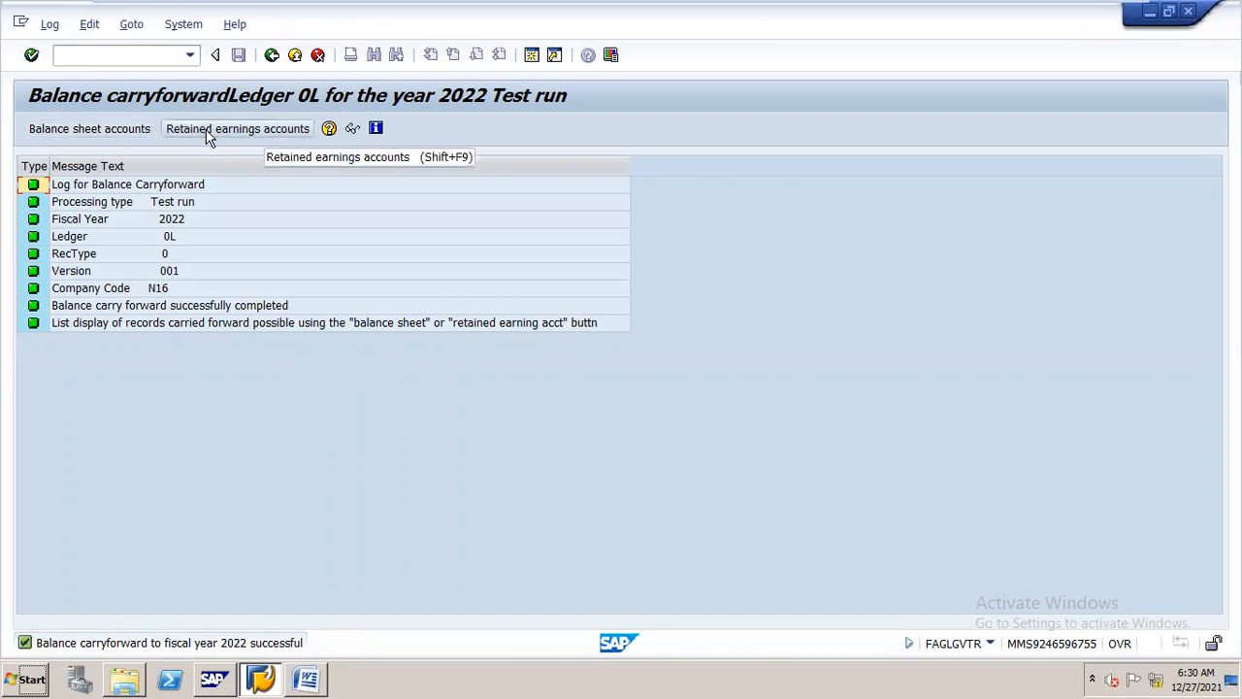
Examine the balance sheet accounts list and the retained earnings accounts list from the carryforward log
left_click(138, 137)
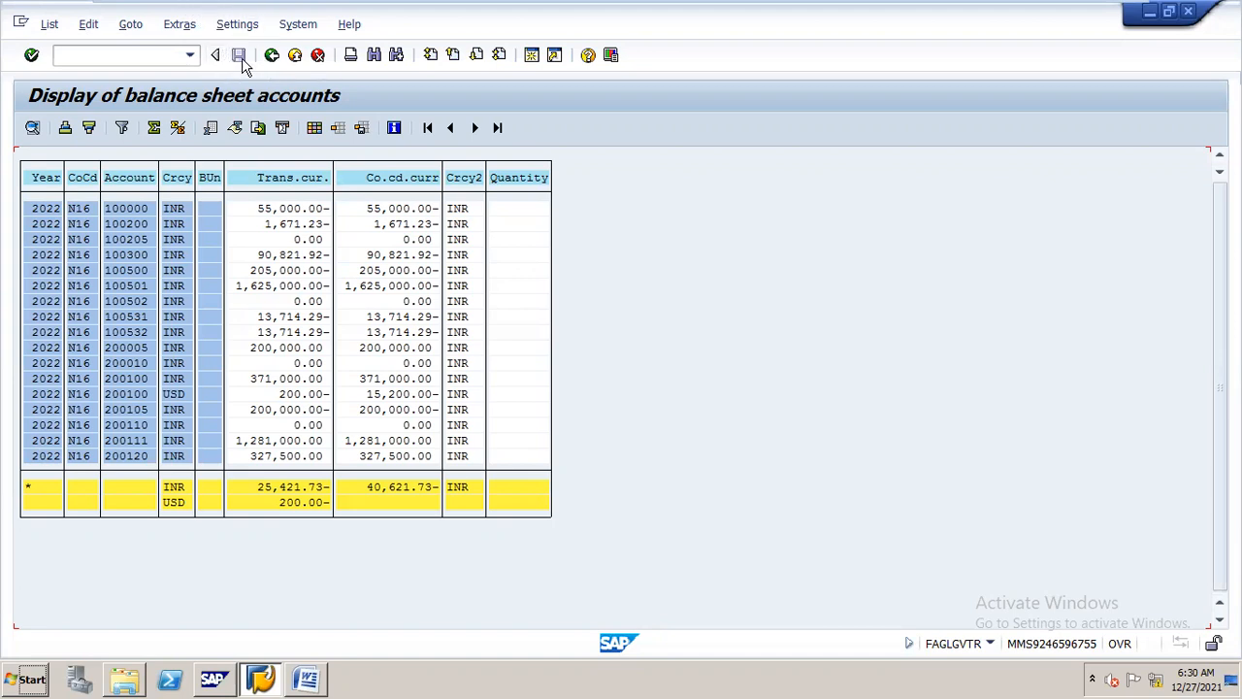
left_click(272, 56)
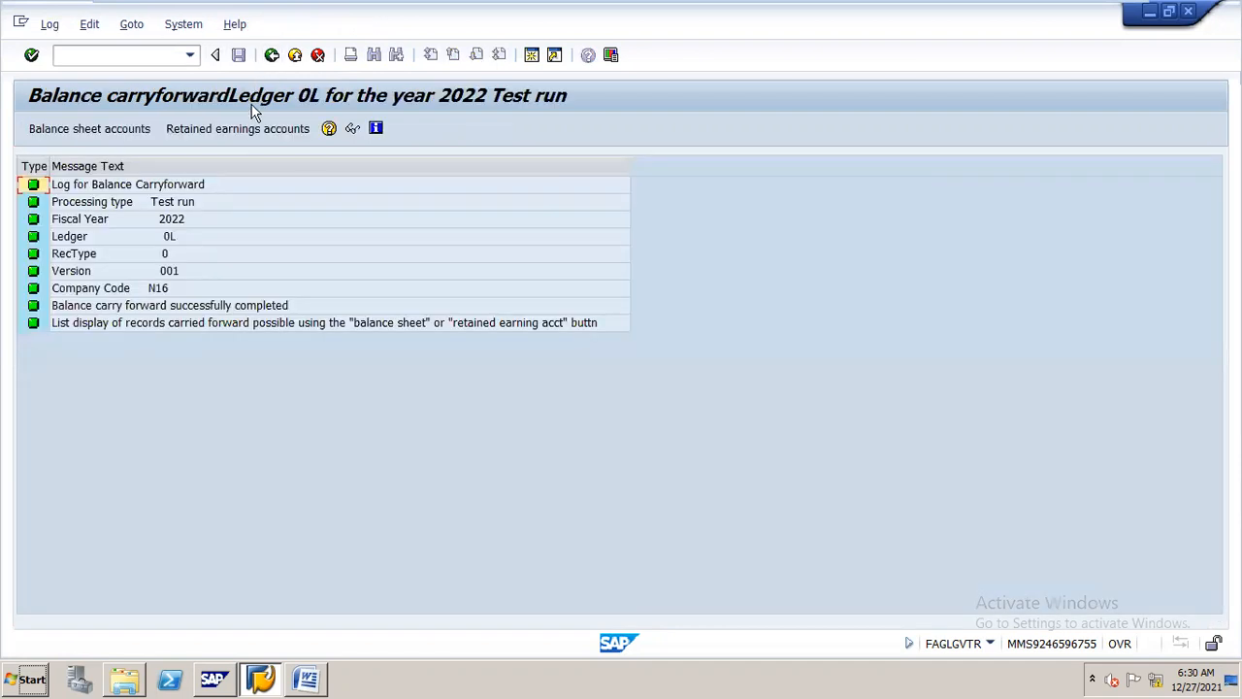
left_click(247, 131)
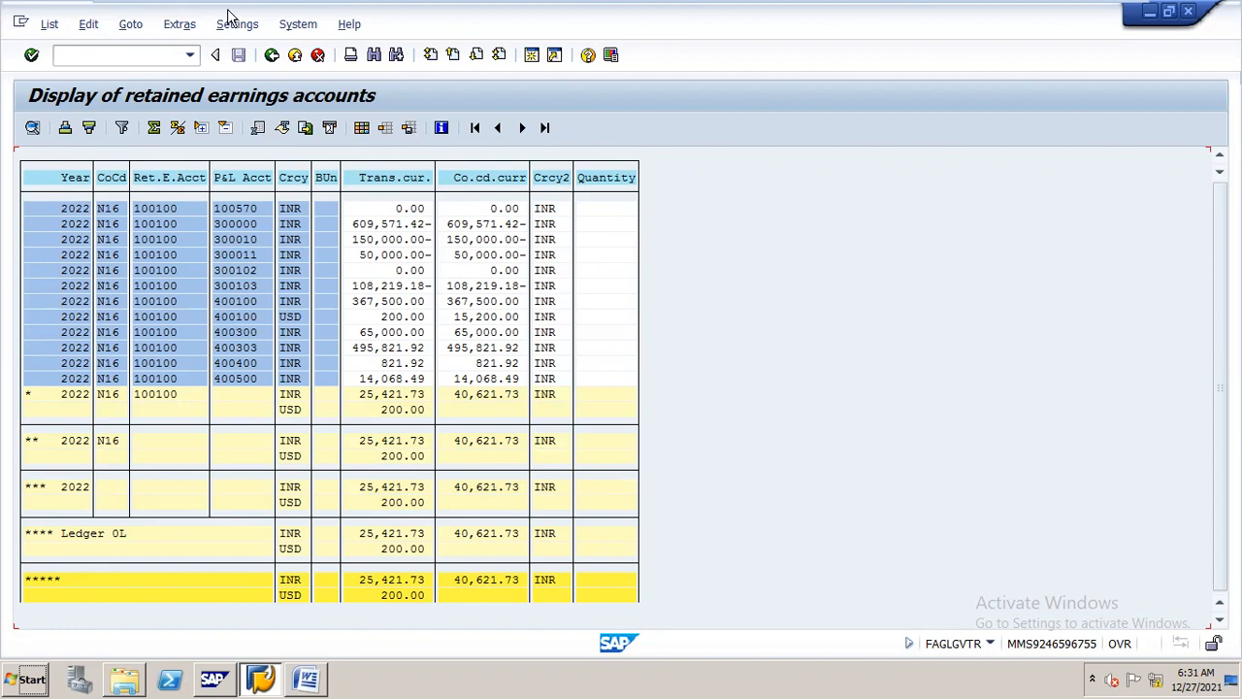
left_click(273, 57)
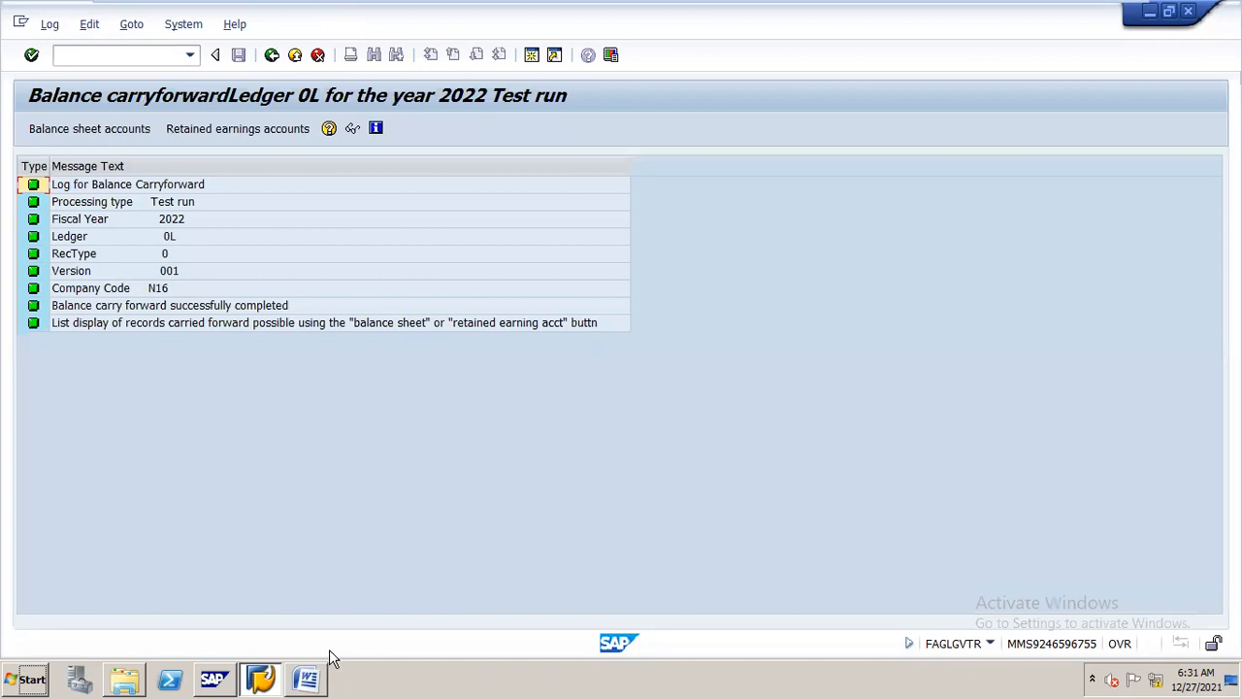
Consult Step 5 of the Word procedure on copying number range intervals for 2022, and open transaction OBH2 in SAP
left_click(307, 669)
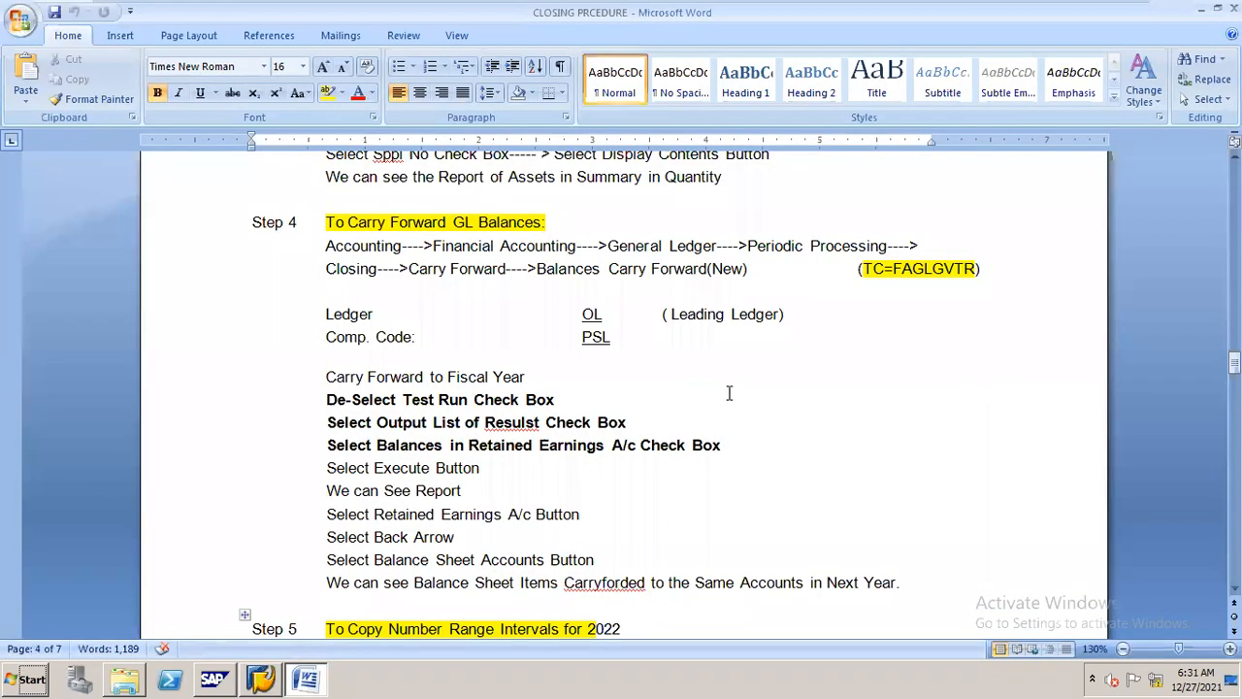
left_click_drag(1235, 362, 1234, 379)
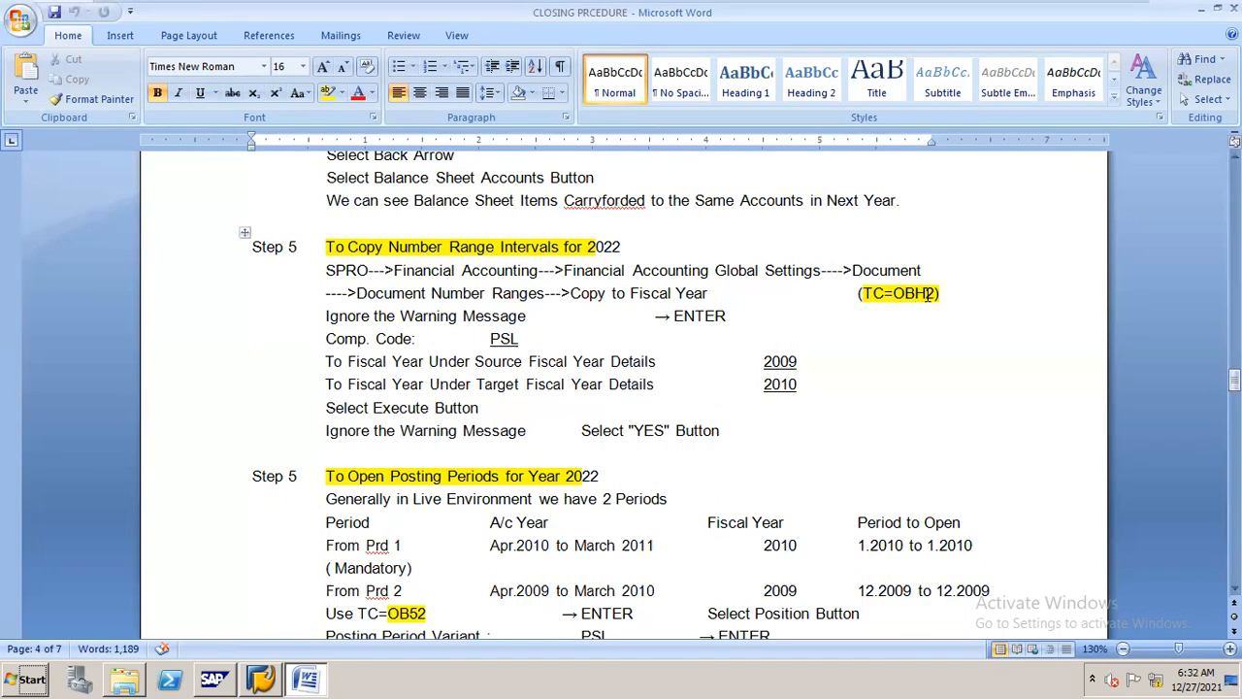
key("alt+Tab")
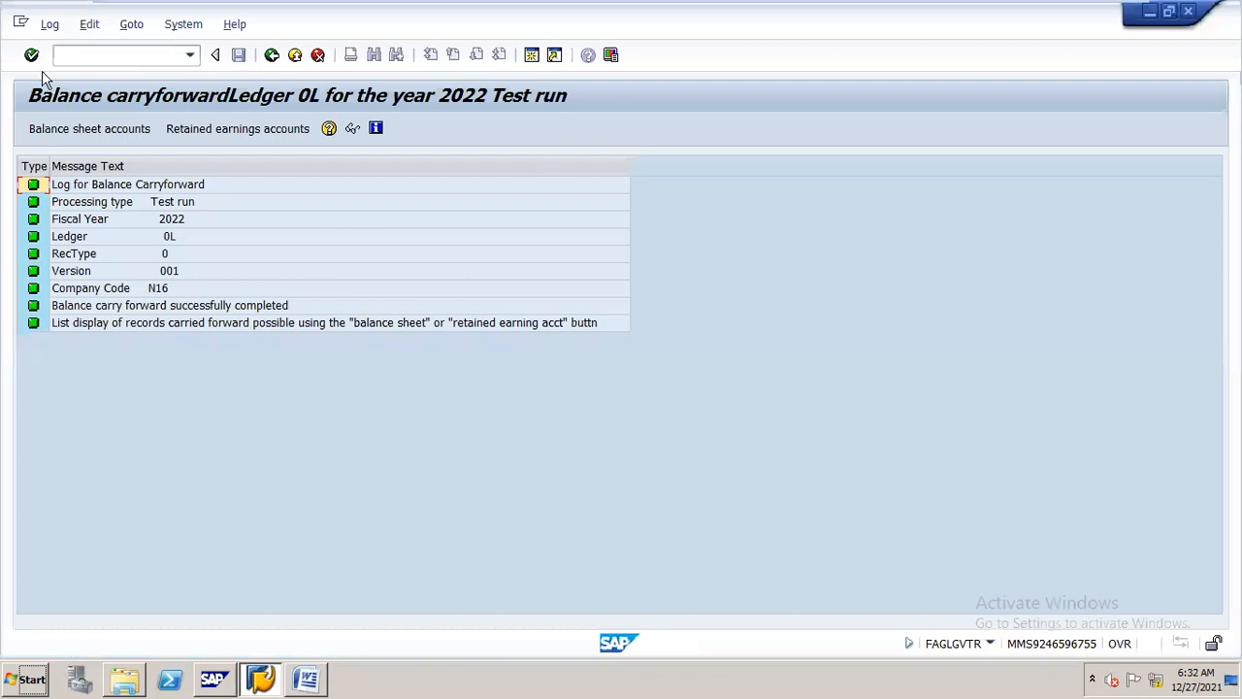
left_click(177, 54)
type("/nob")
type("52")
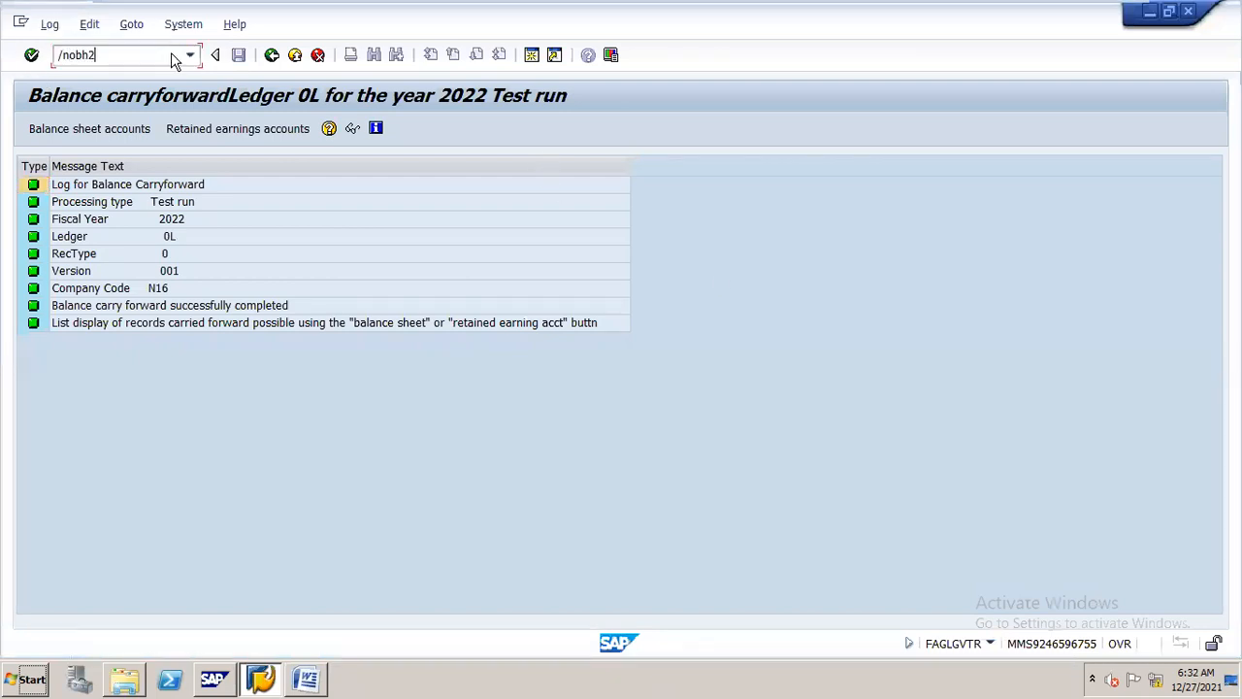
key("Return")
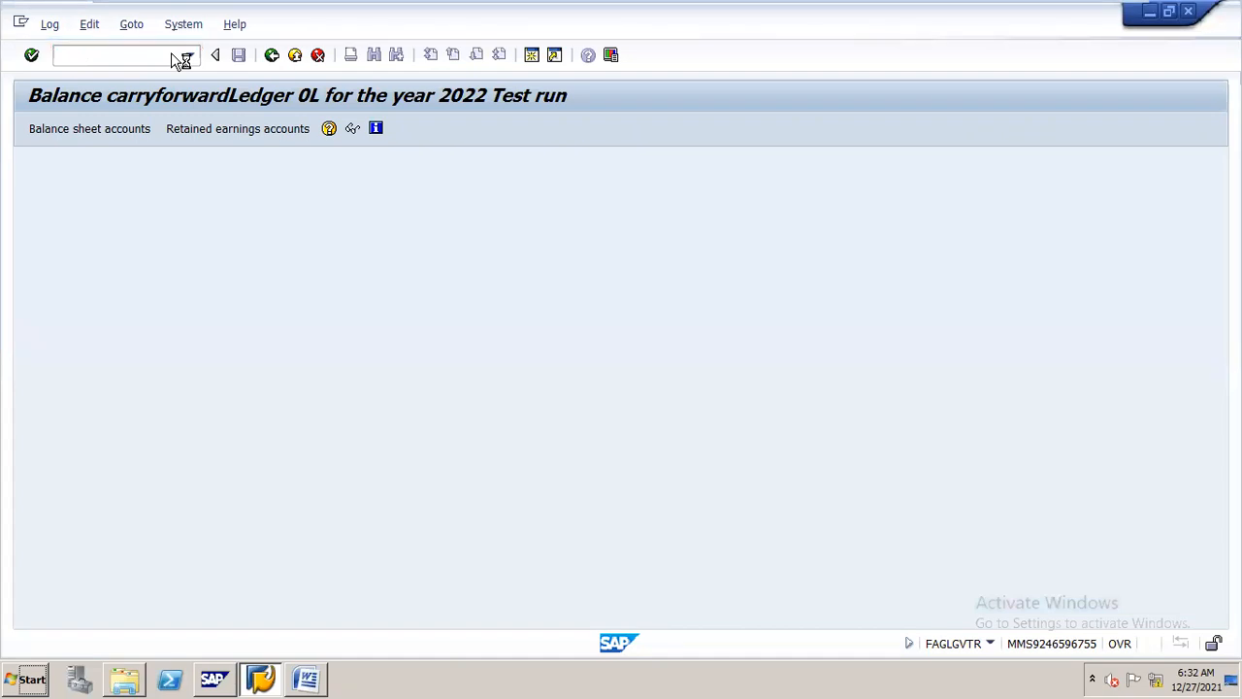
key("Return")
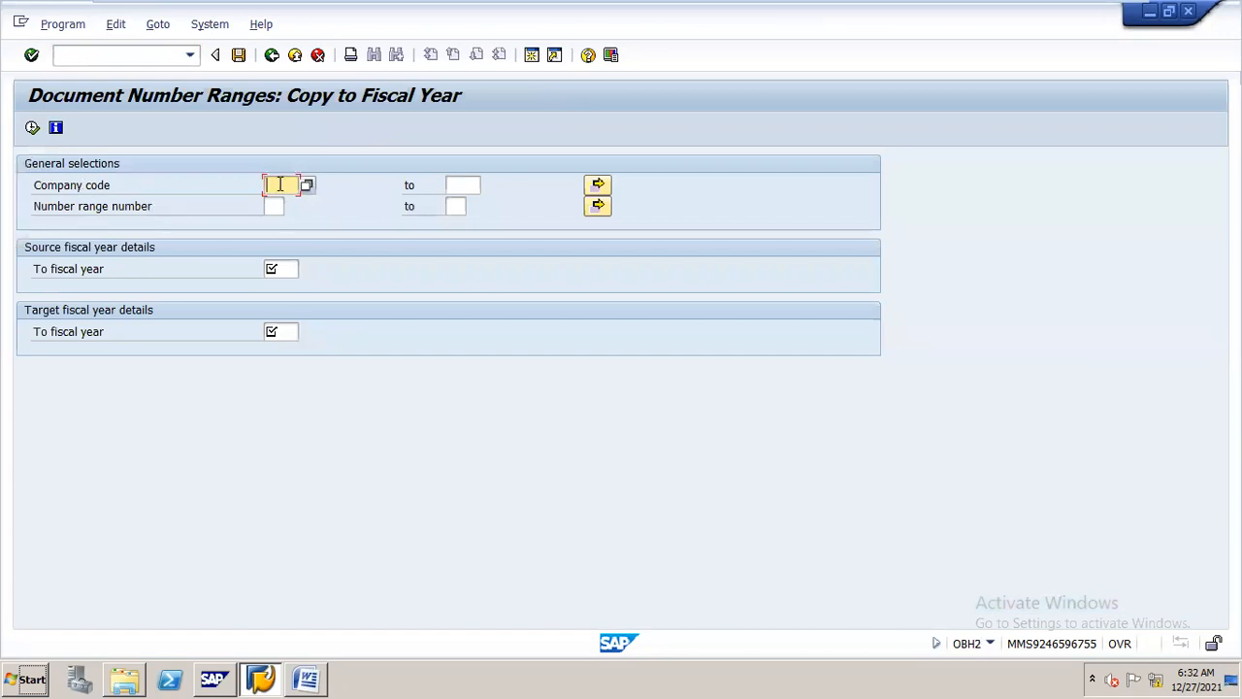
Copy company code N16's document number ranges from source fiscal year 2021 to target fiscal year 2022 and confirm the settings change
type("n16")
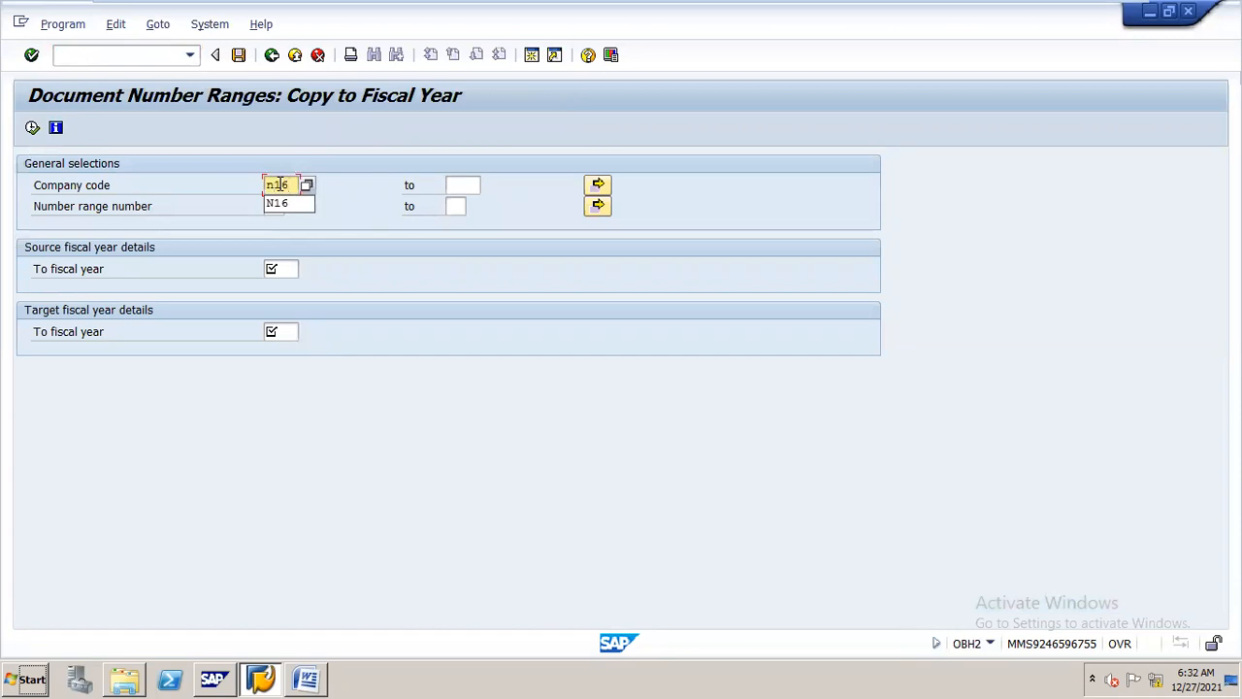
key("Return")
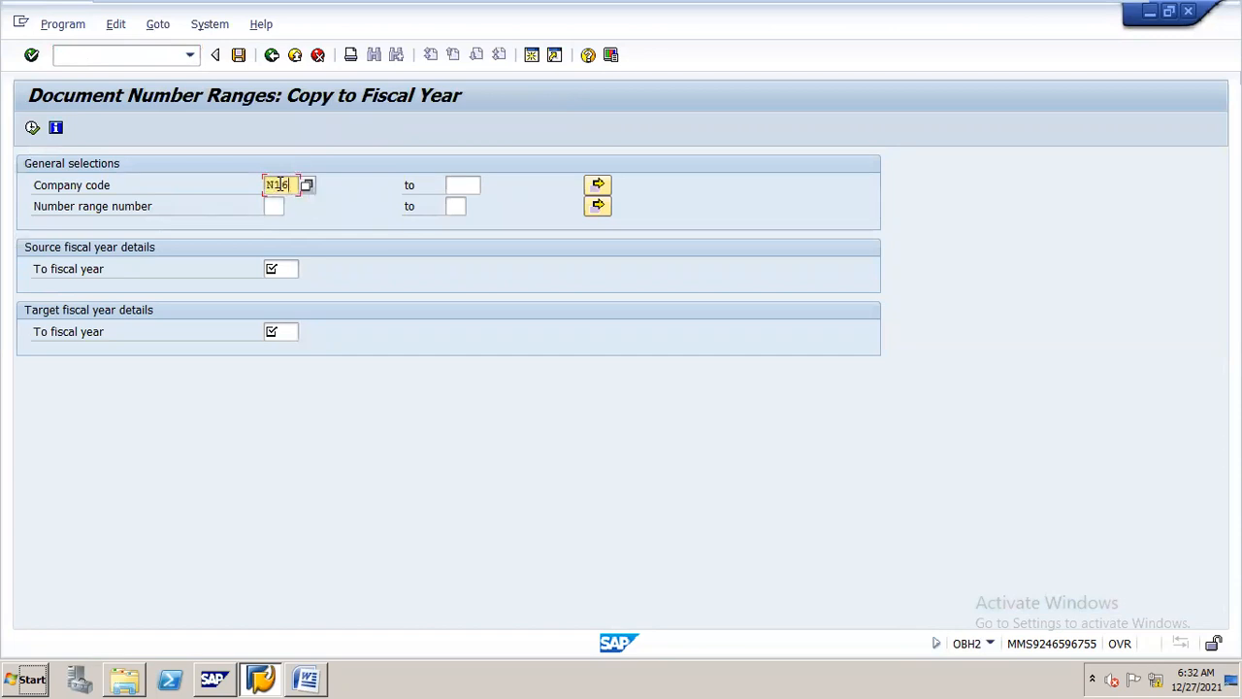
left_click(291, 271)
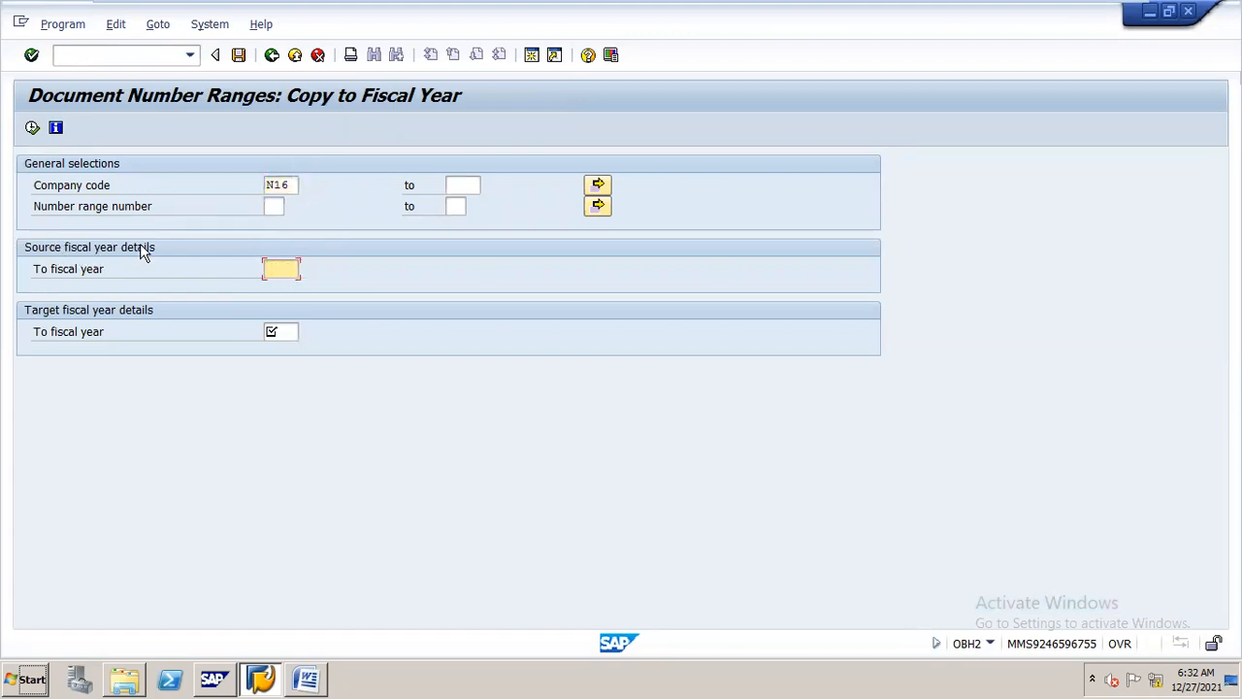
type("2021")
left_click(285, 331)
type("2022")
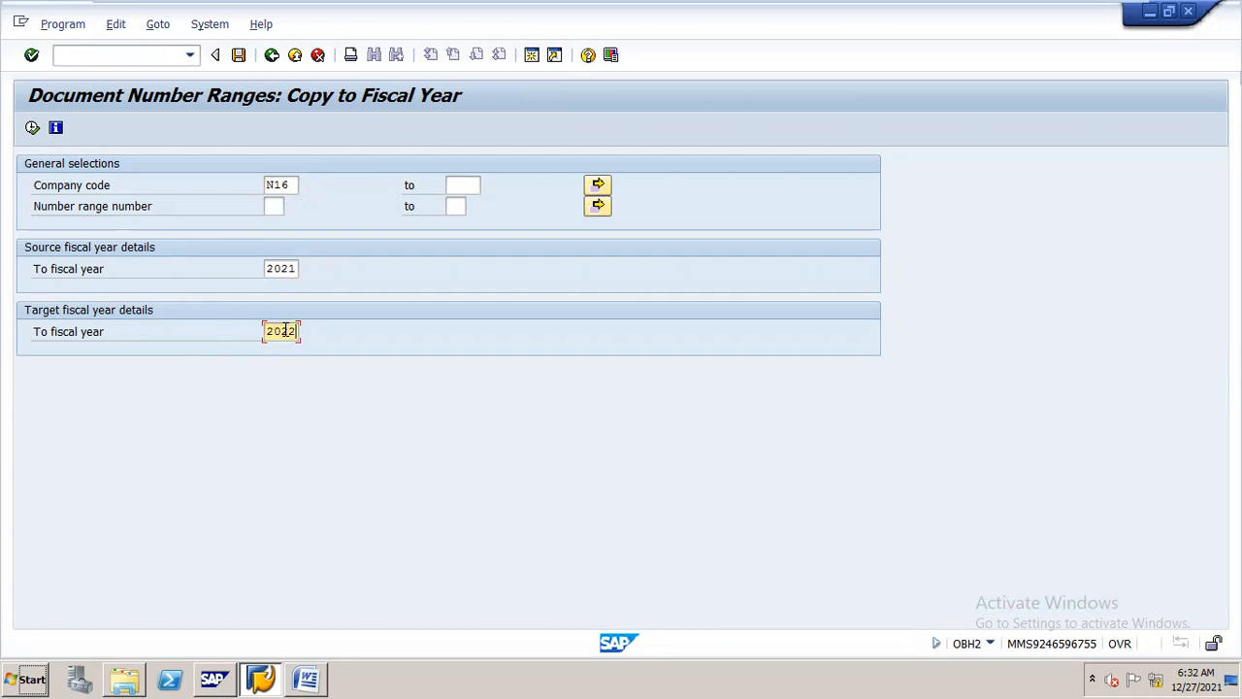
left_click_drag(461, 20, 595, 20)
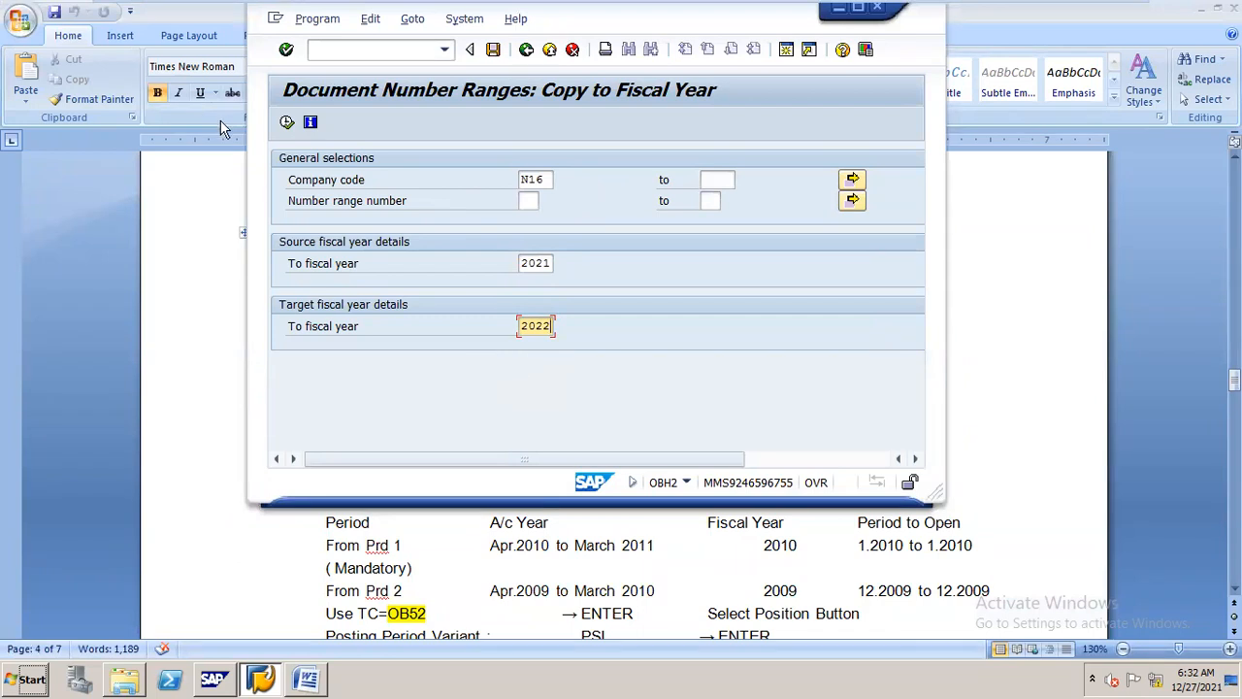
left_click(289, 121)
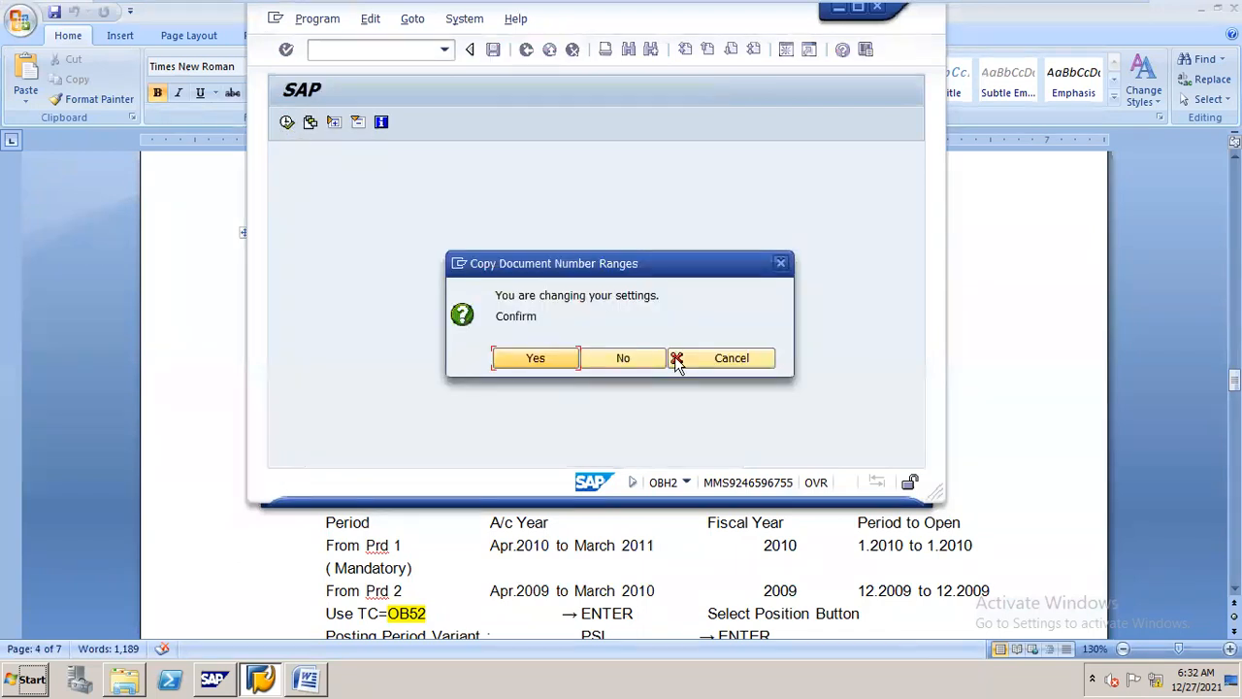
left_click(537, 359)
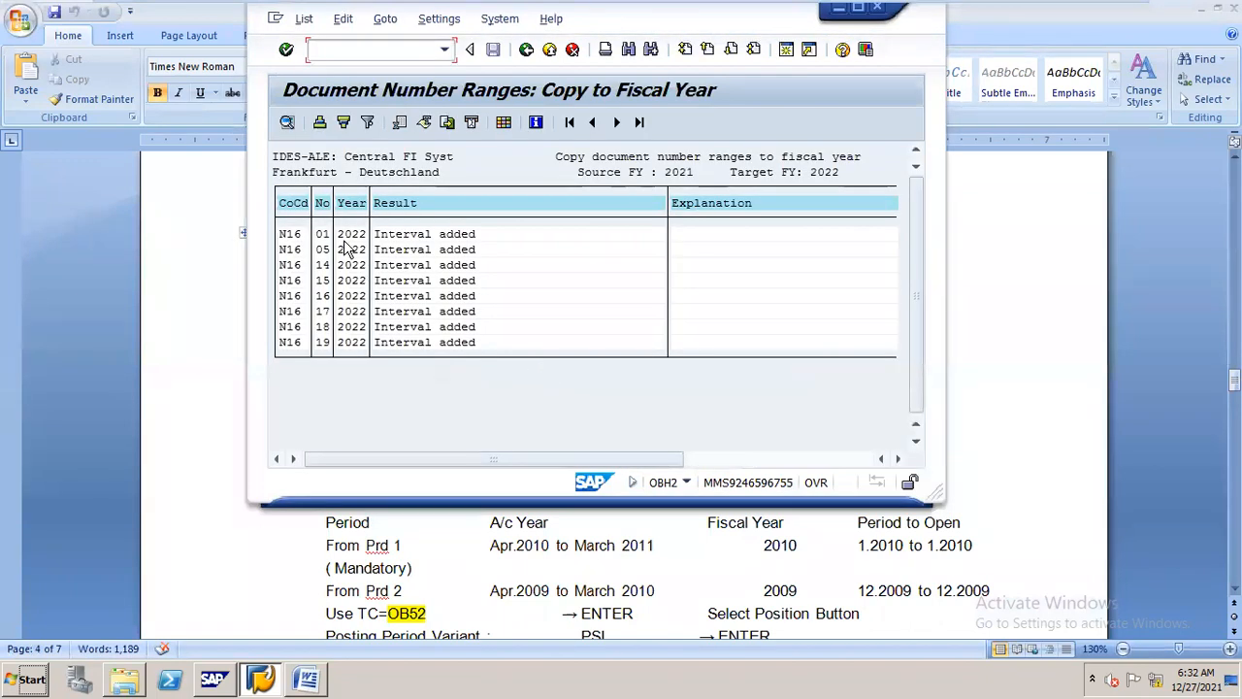
left_click(321, 235)
Go to transaction OBA7, locate document type SA and open its details
mouse_move(837, 7)
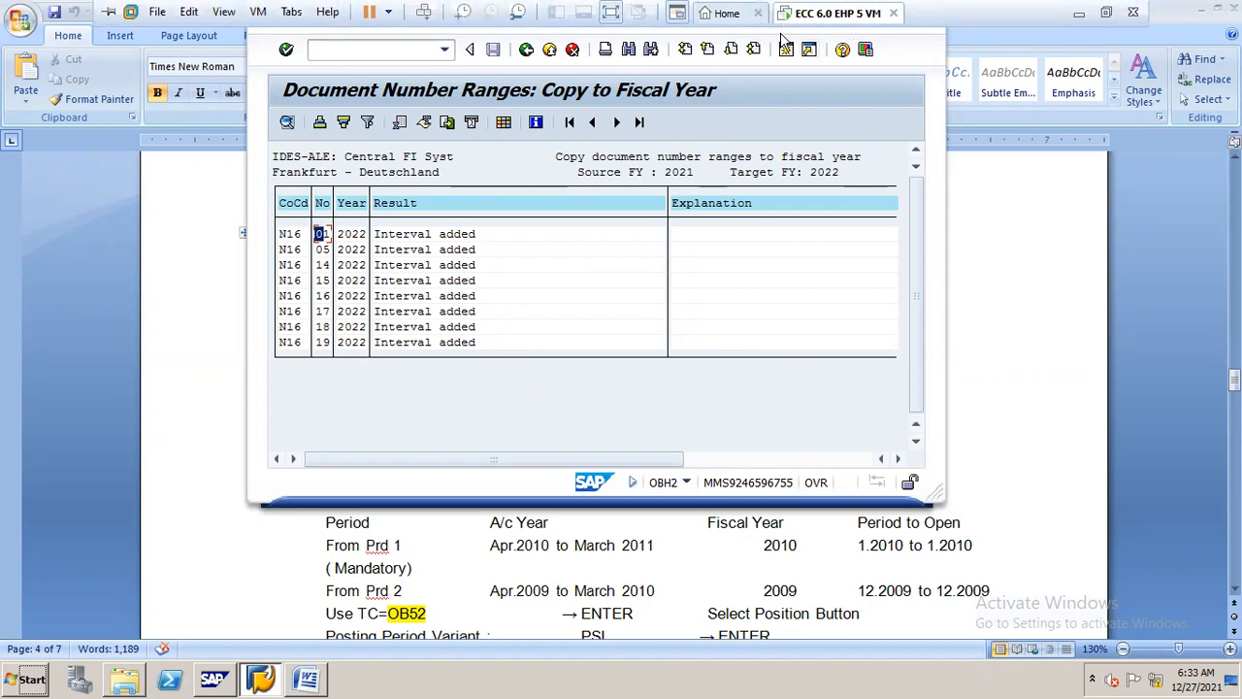
left_click(364, 51)
type("/noba7")
key("Return")
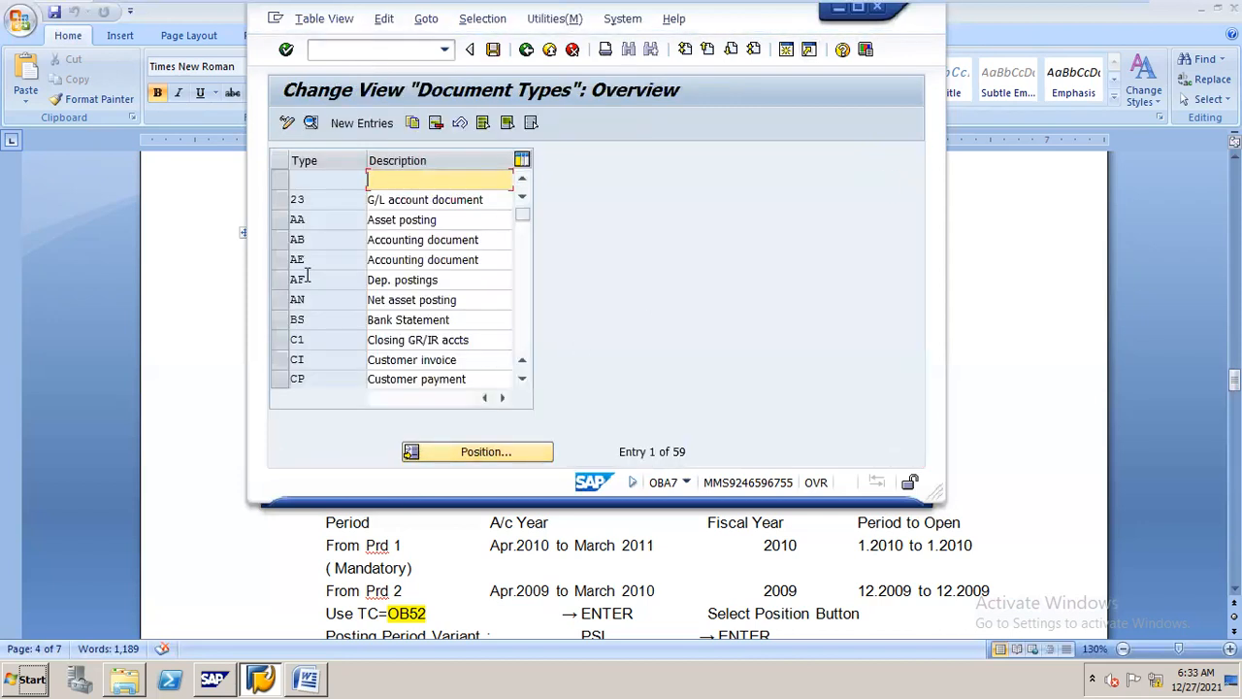
left_click(462, 455)
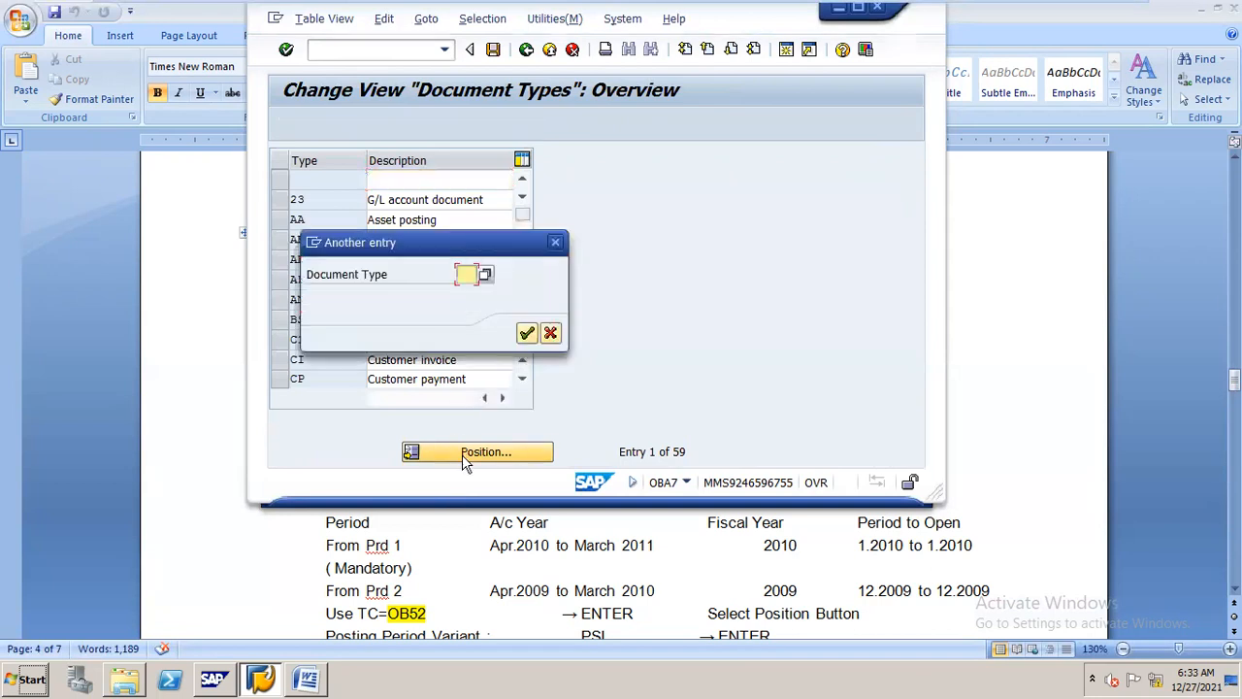
type("SA")
key("Return")
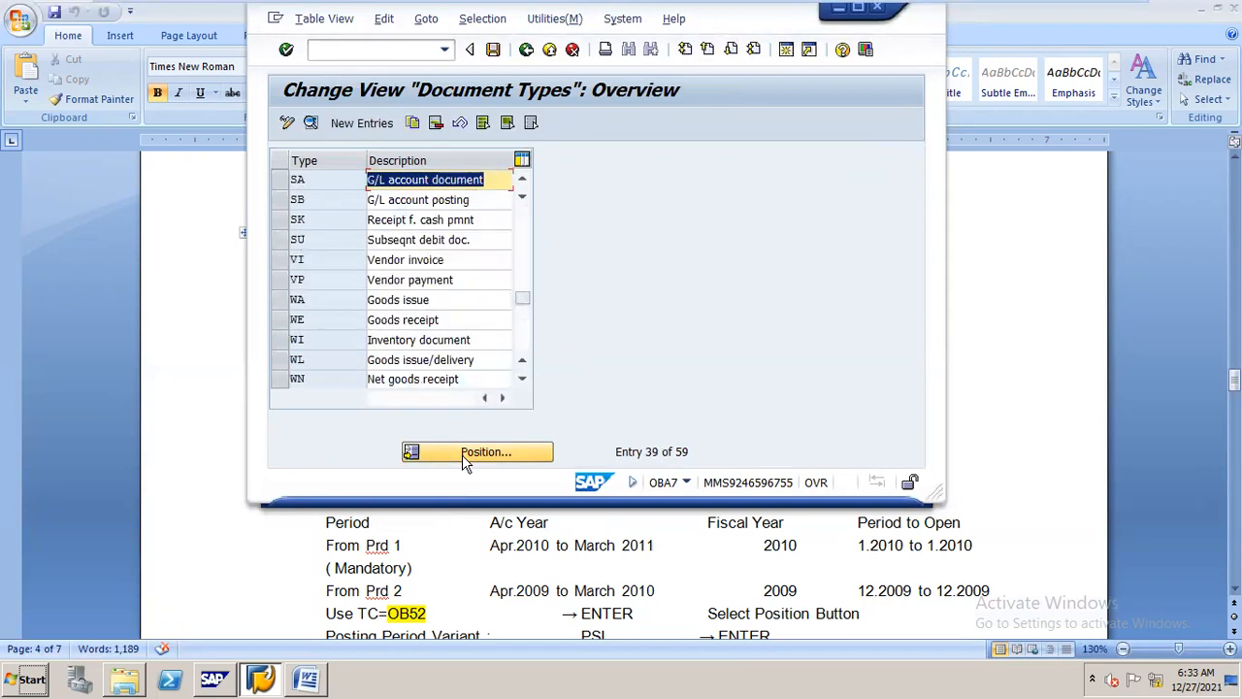
left_click(282, 180)
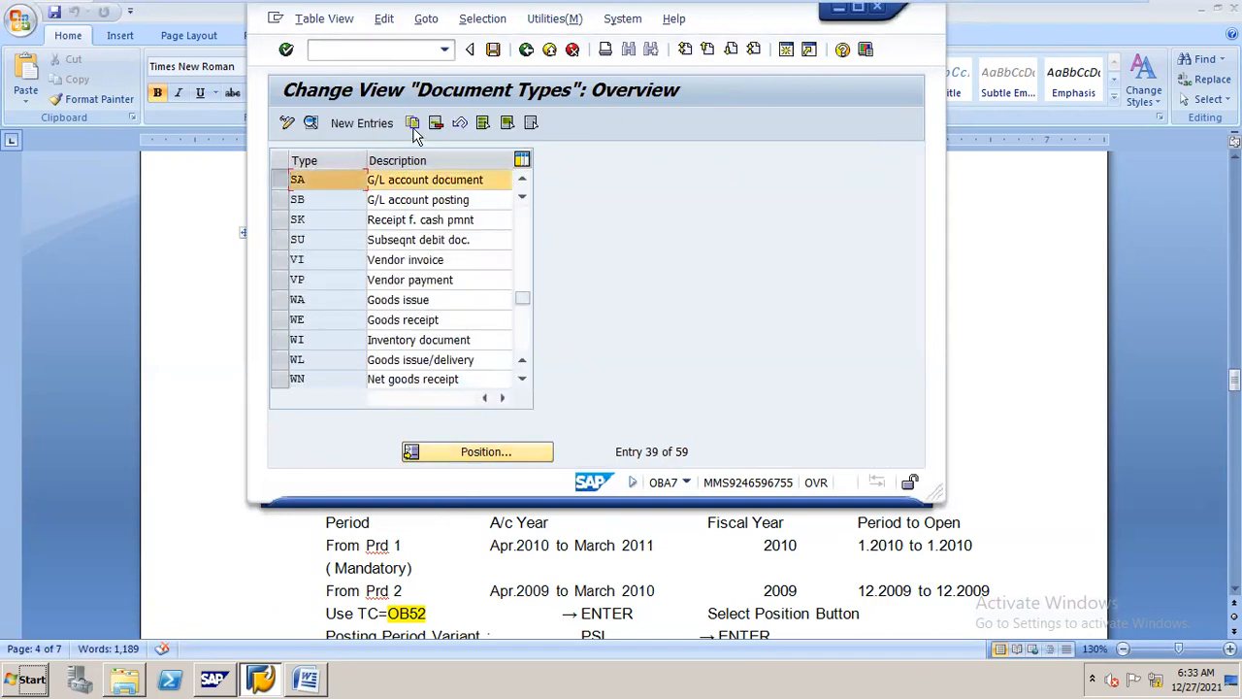
double_click(402, 181)
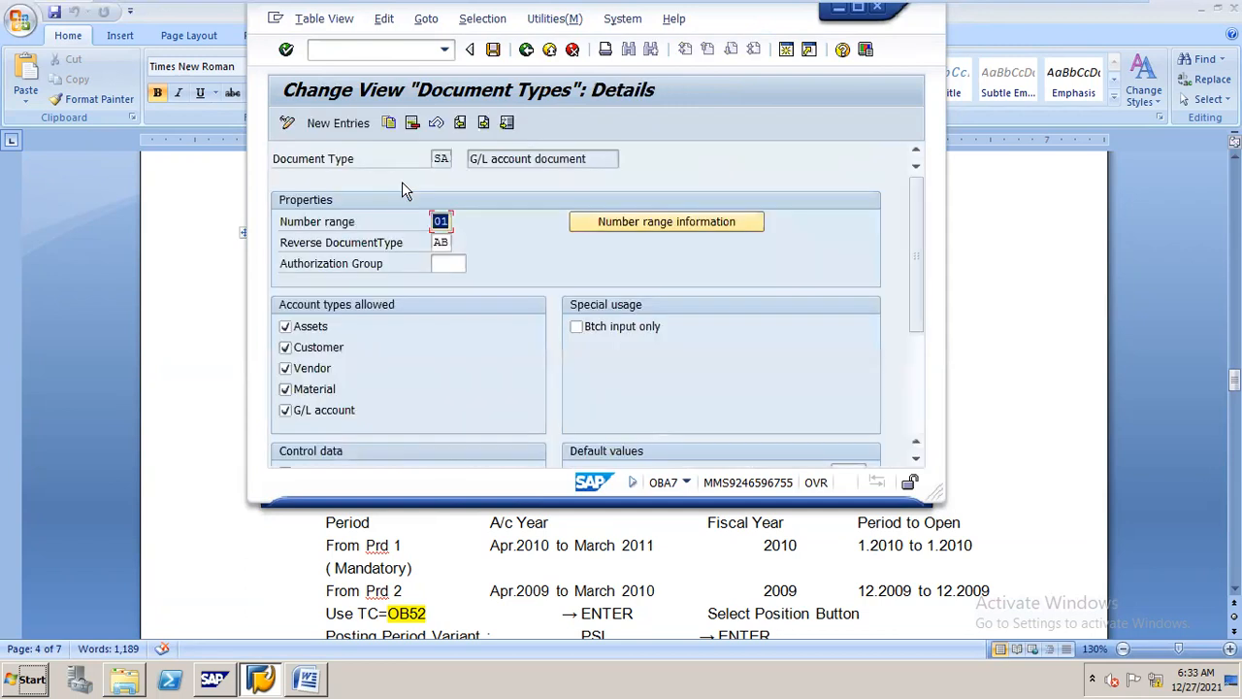
From the number range information, open company code N16's accounting document intervals in change mode and enlarge the window to examine them
left_click(691, 221)
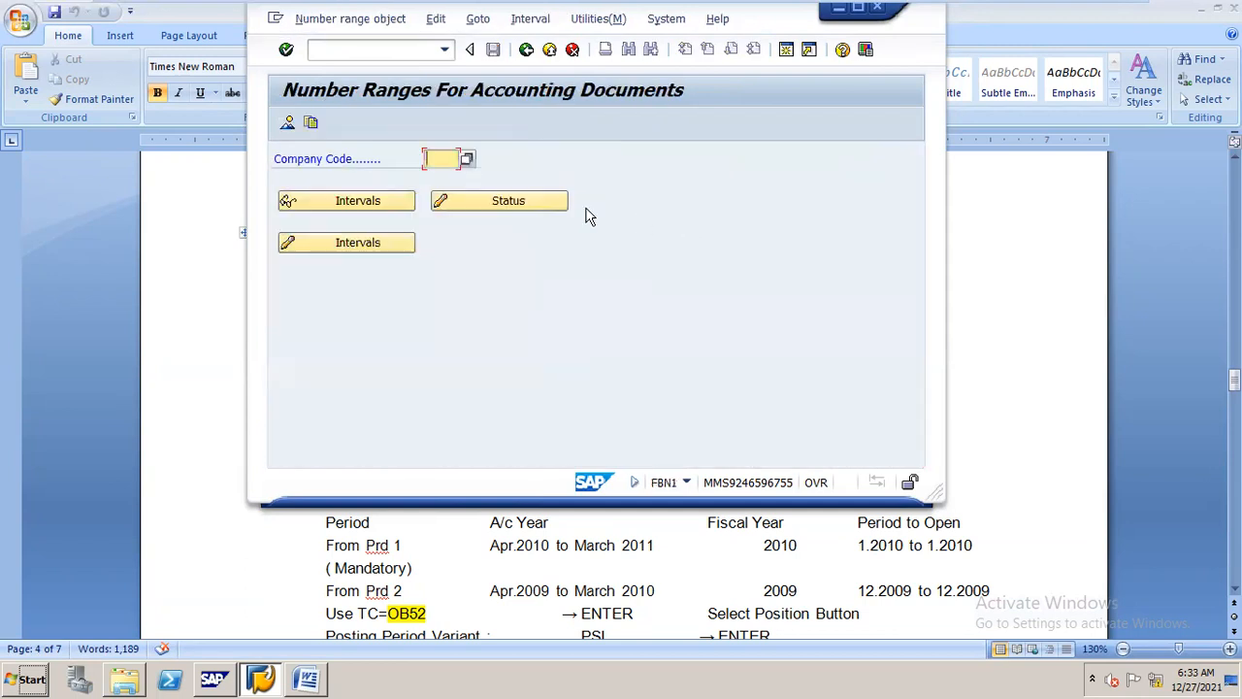
left_click(447, 159)
type("n16")
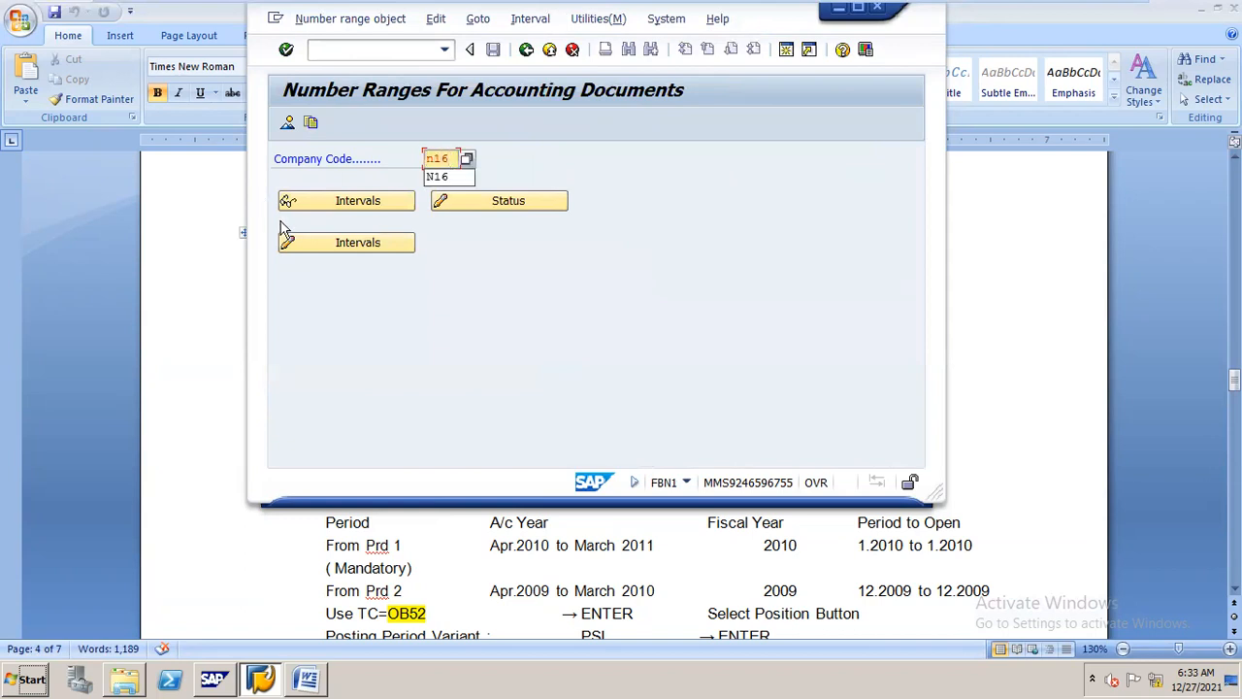
left_click(317, 244)
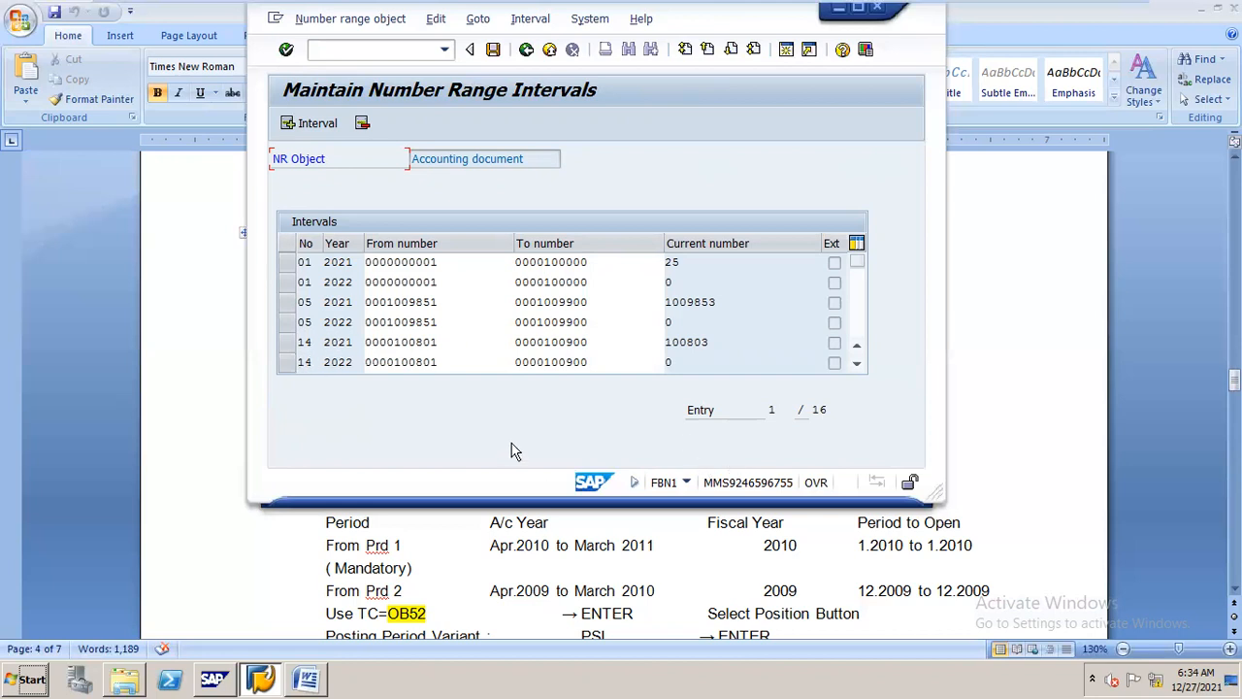
left_click(860, 11)
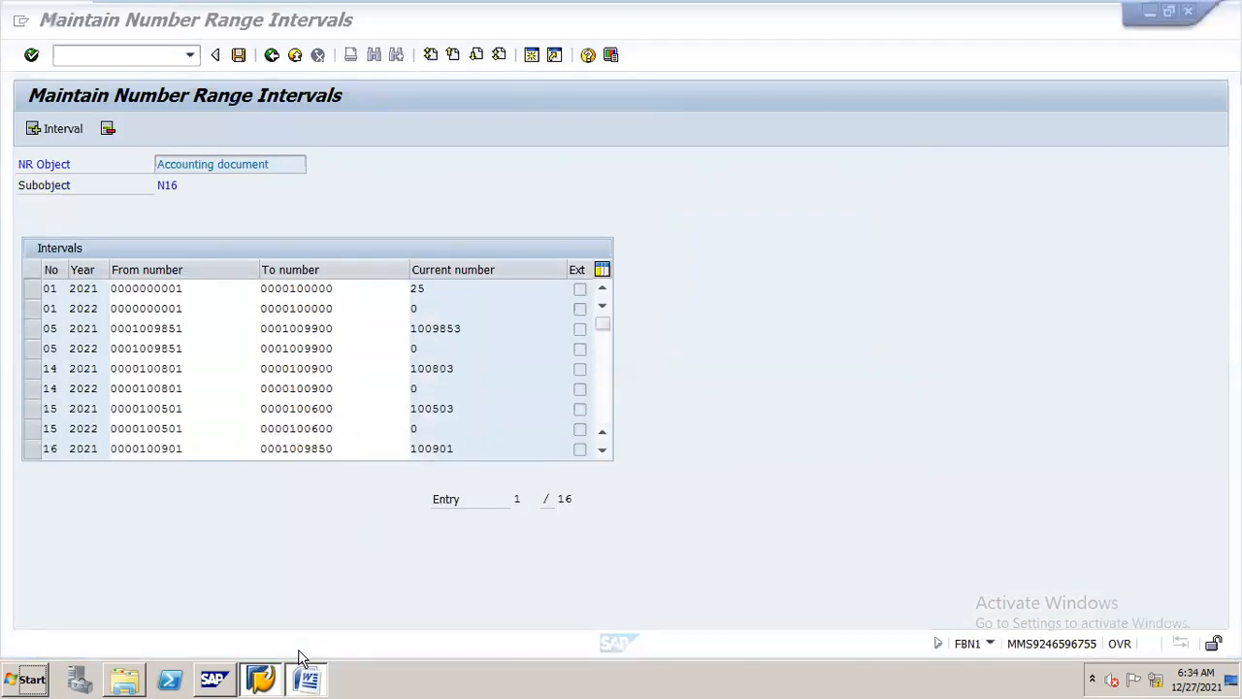
Consult the Word procedure's step on opening posting periods for year 2022
left_click(306, 679)
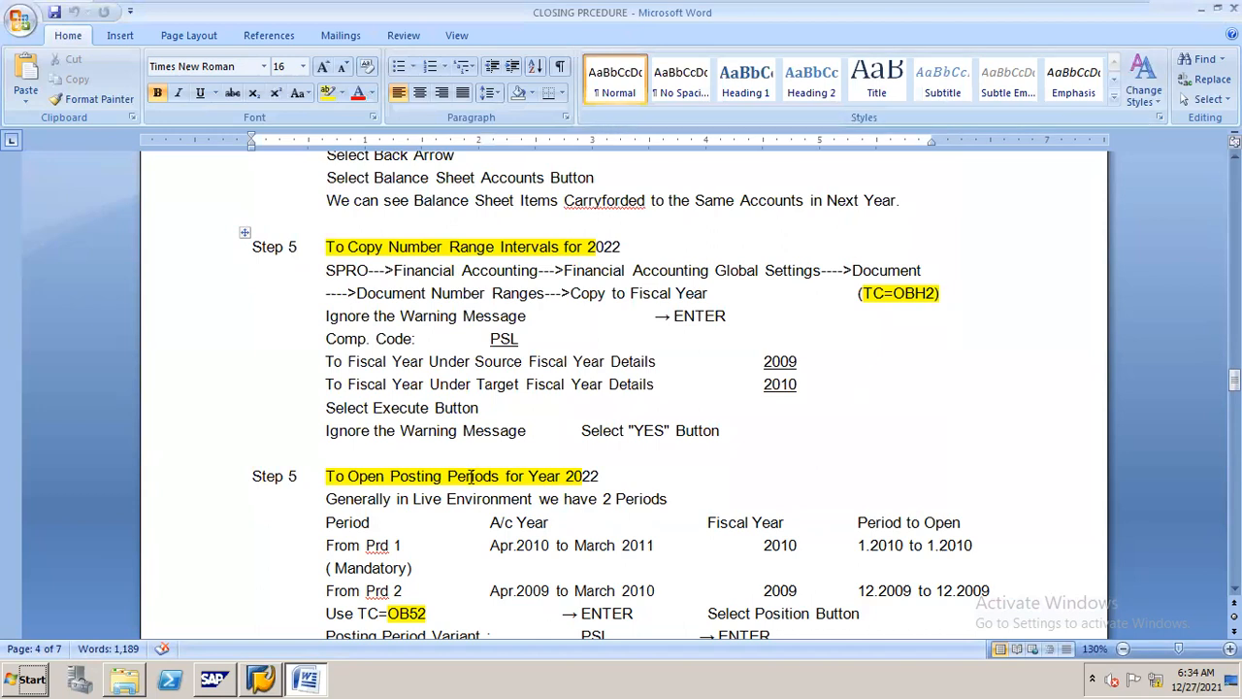
left_click_drag(1234, 379, 1235, 392)
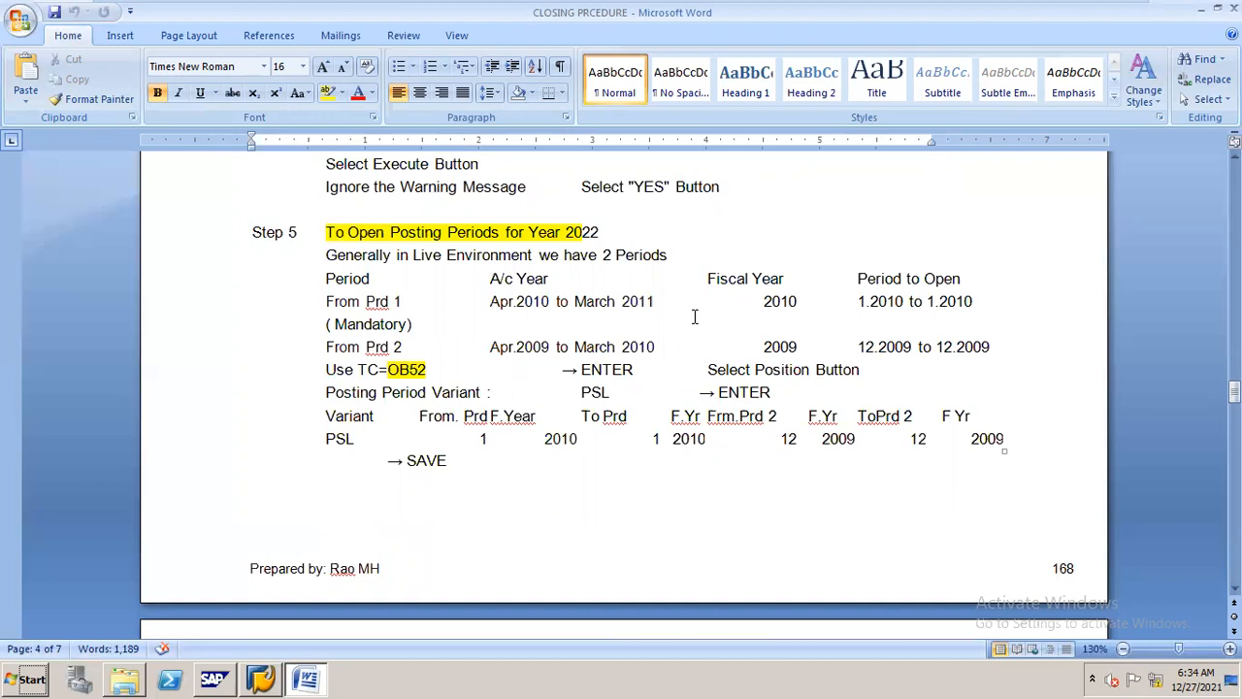
mouse_move(1075, 10)
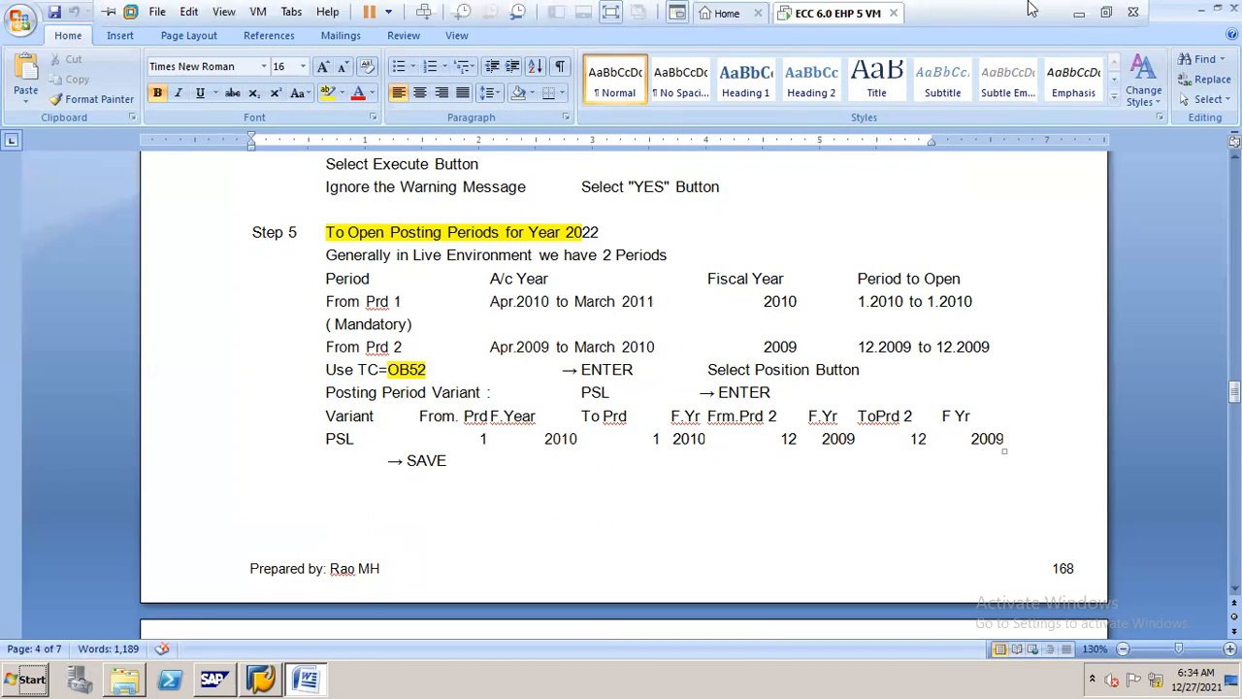
left_click(1078, 14)
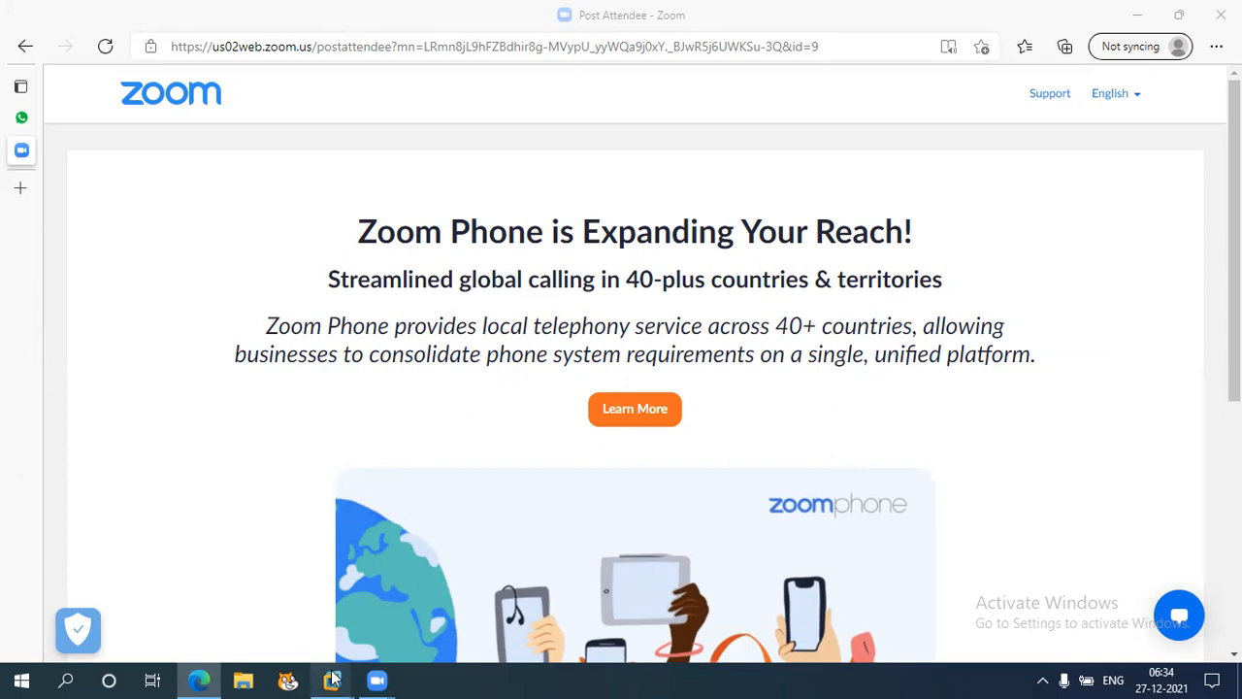
mouse_move(341, 668)
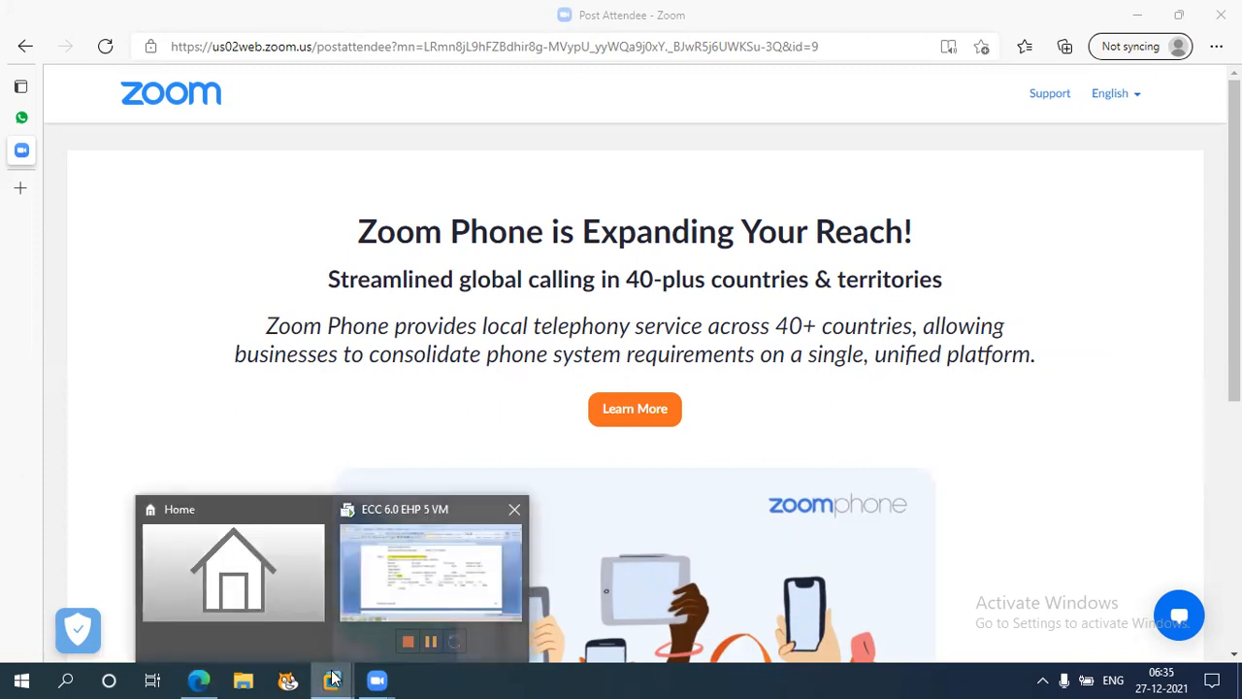
left_click(331, 678)
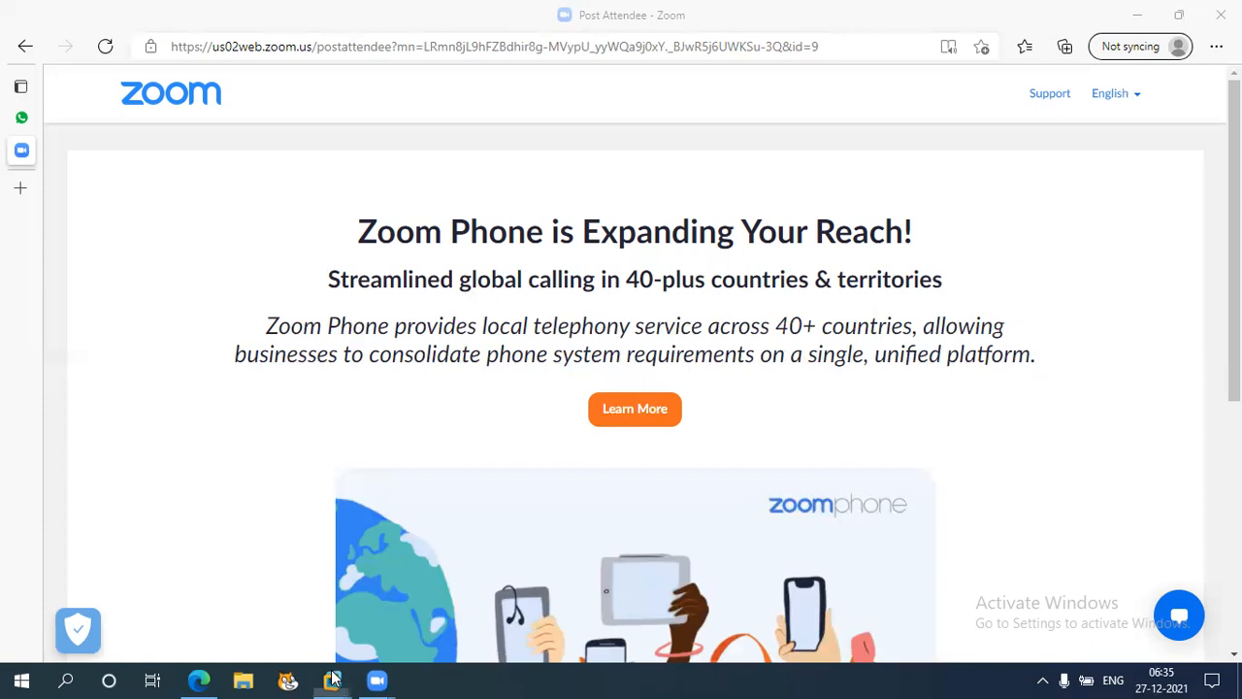
mouse_move(330, 675)
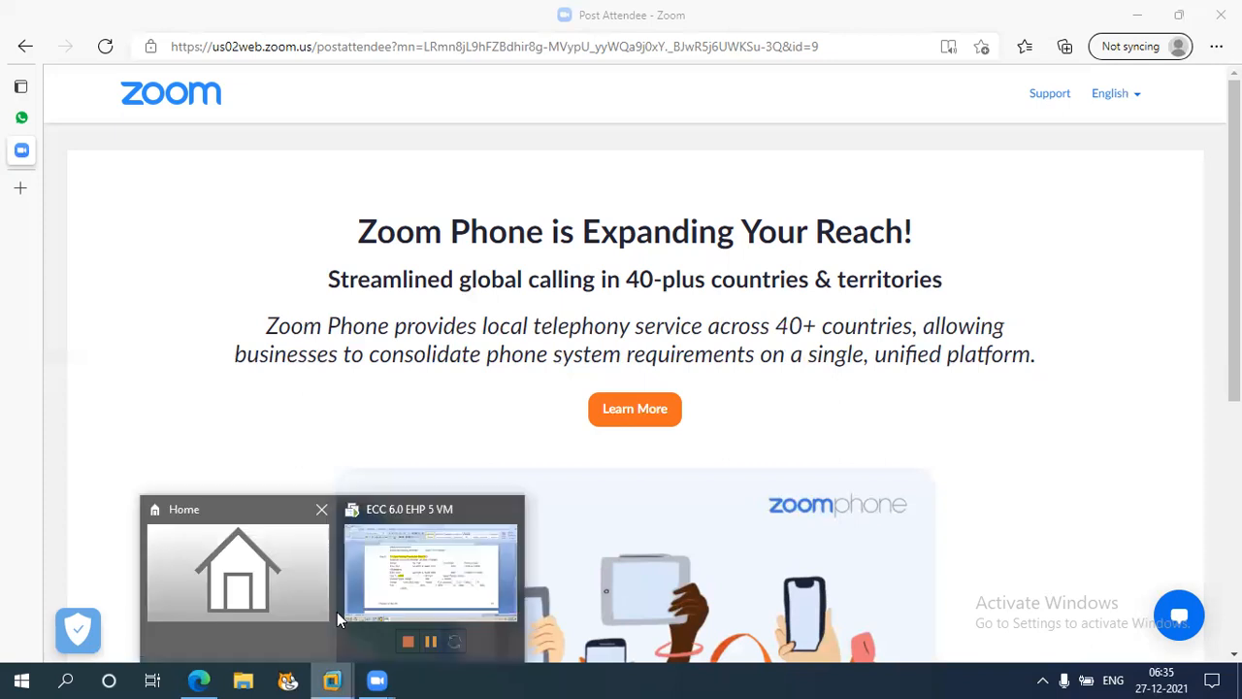
left_click(336, 677)
left_click(333, 677)
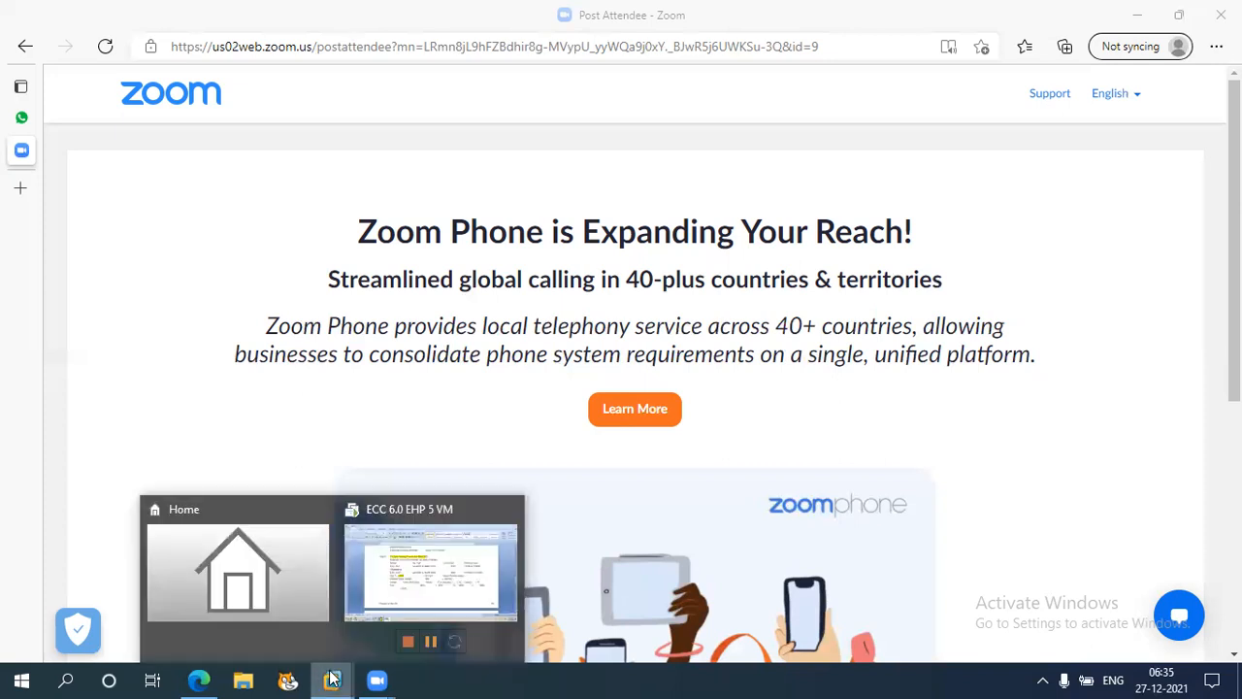
left_click(332, 679)
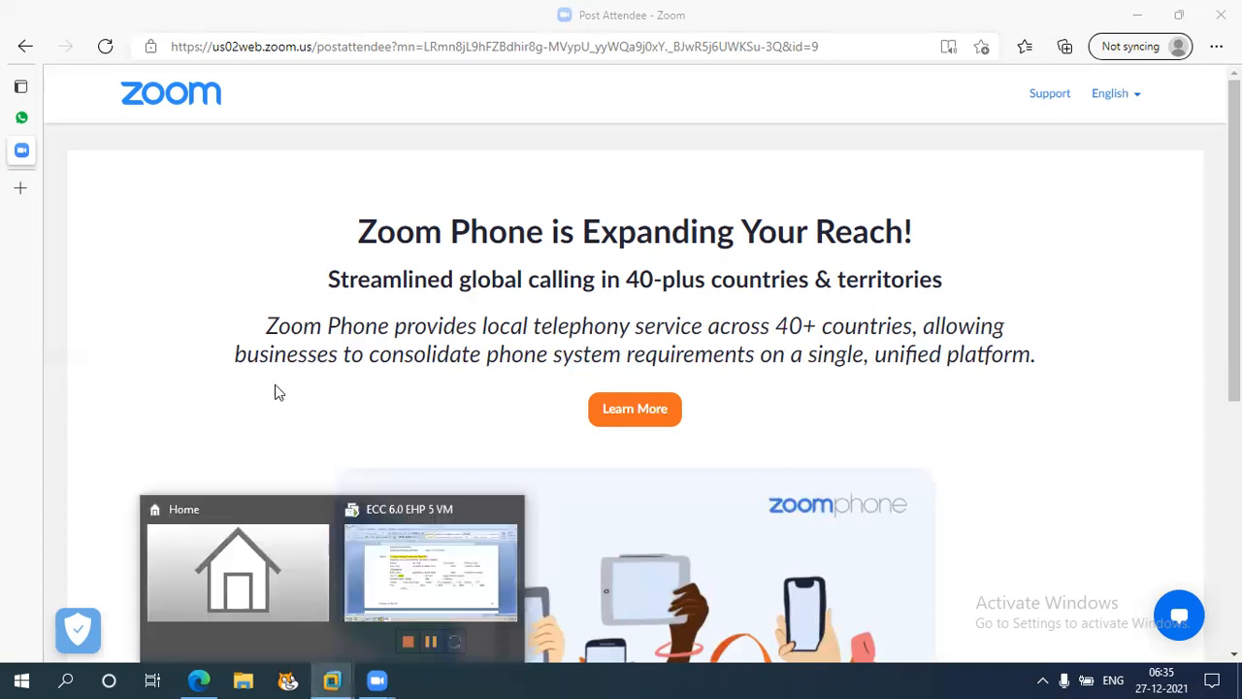
left_click(332, 679)
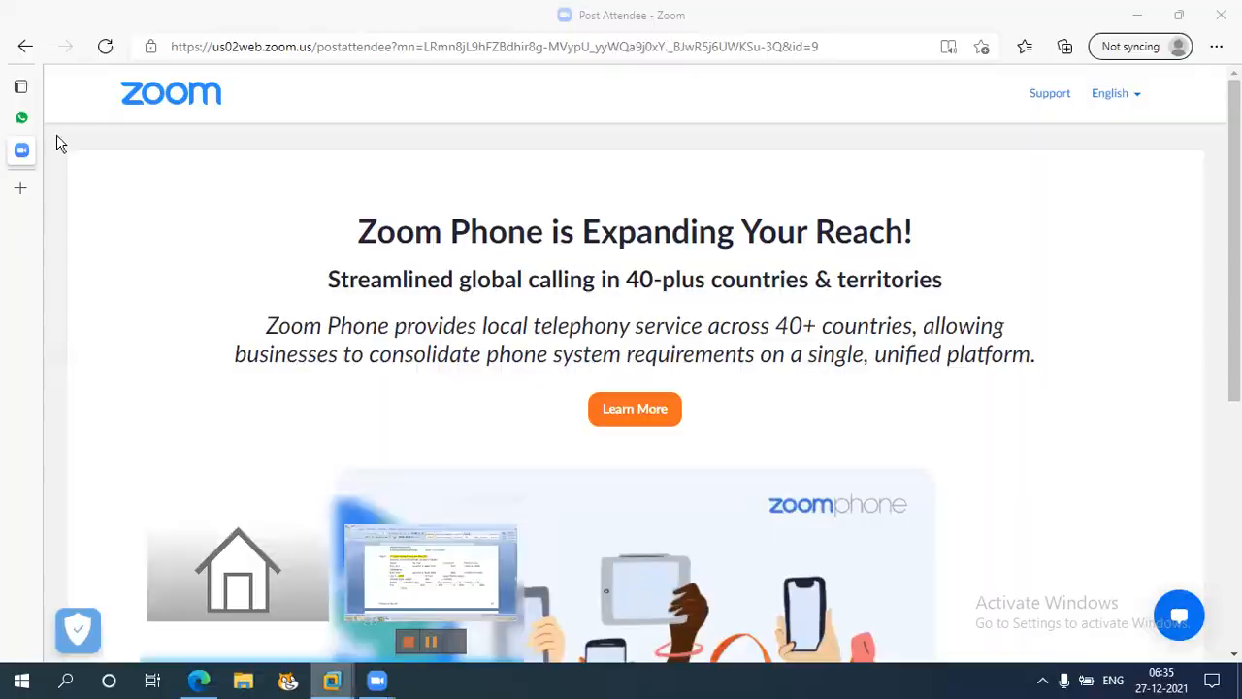
left_click(412, 585)
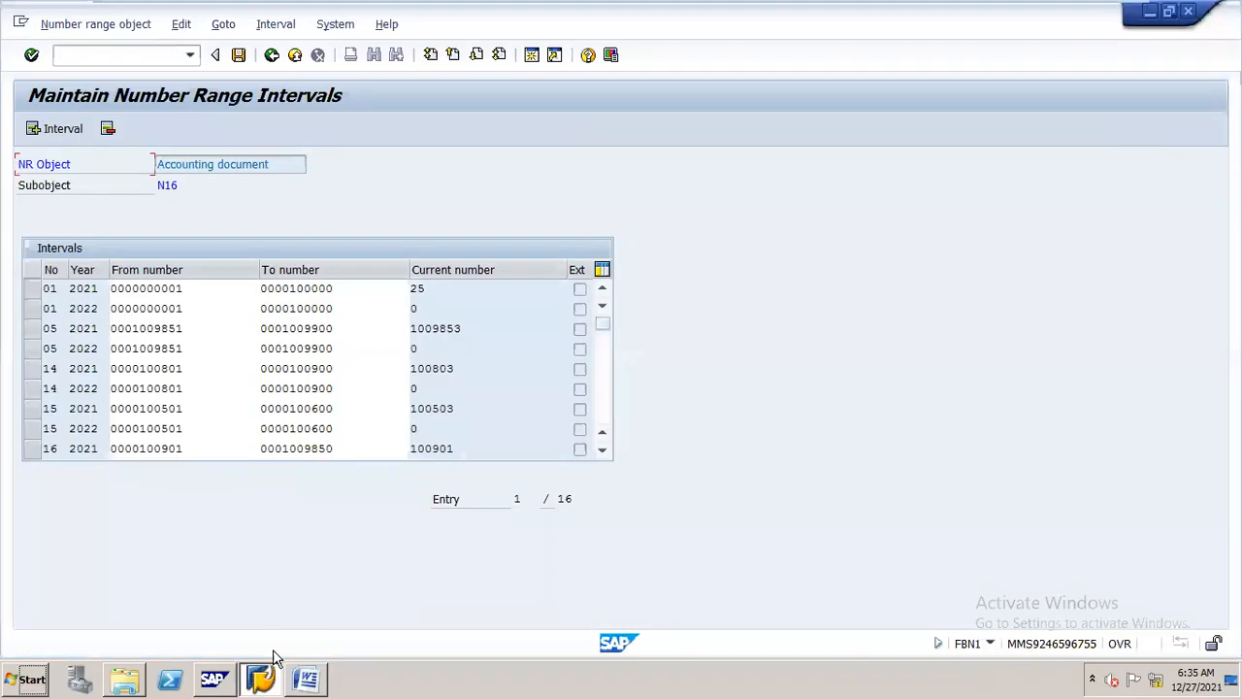
Open transaction OB52 in SAP and position the posting periods list at variant N16
type("/nob5")
key("Return")
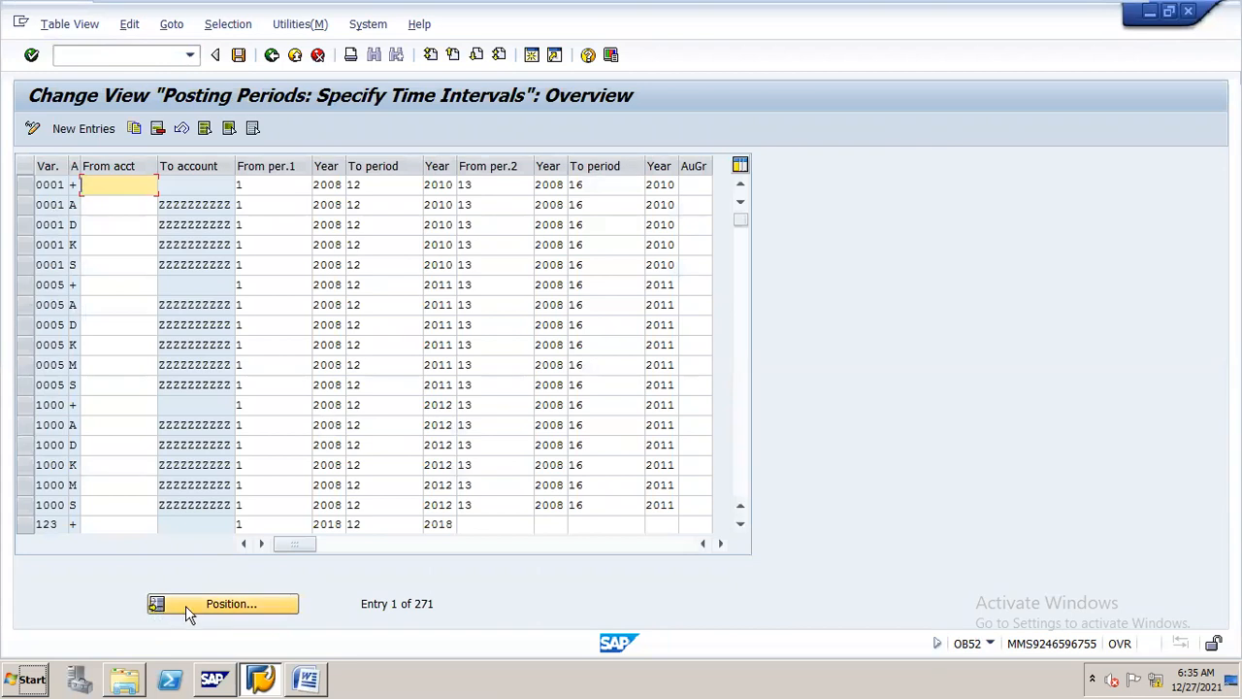
left_click(276, 604)
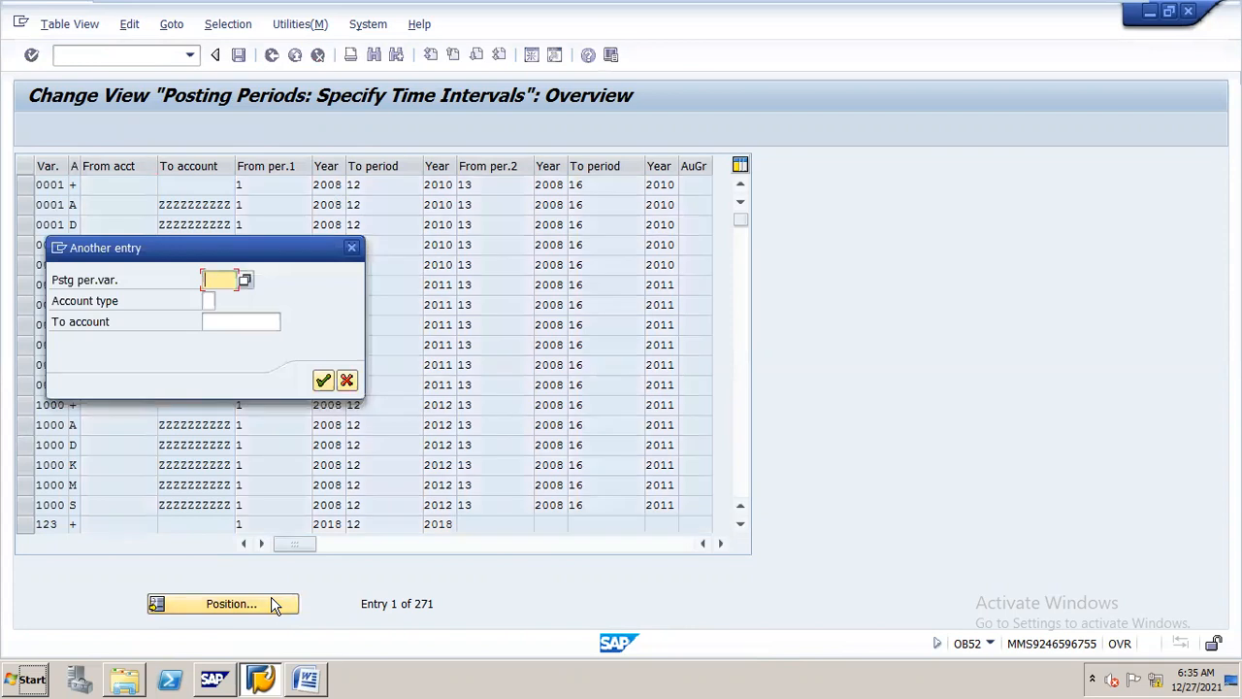
left_click_drag(297, 247, 577, 183)
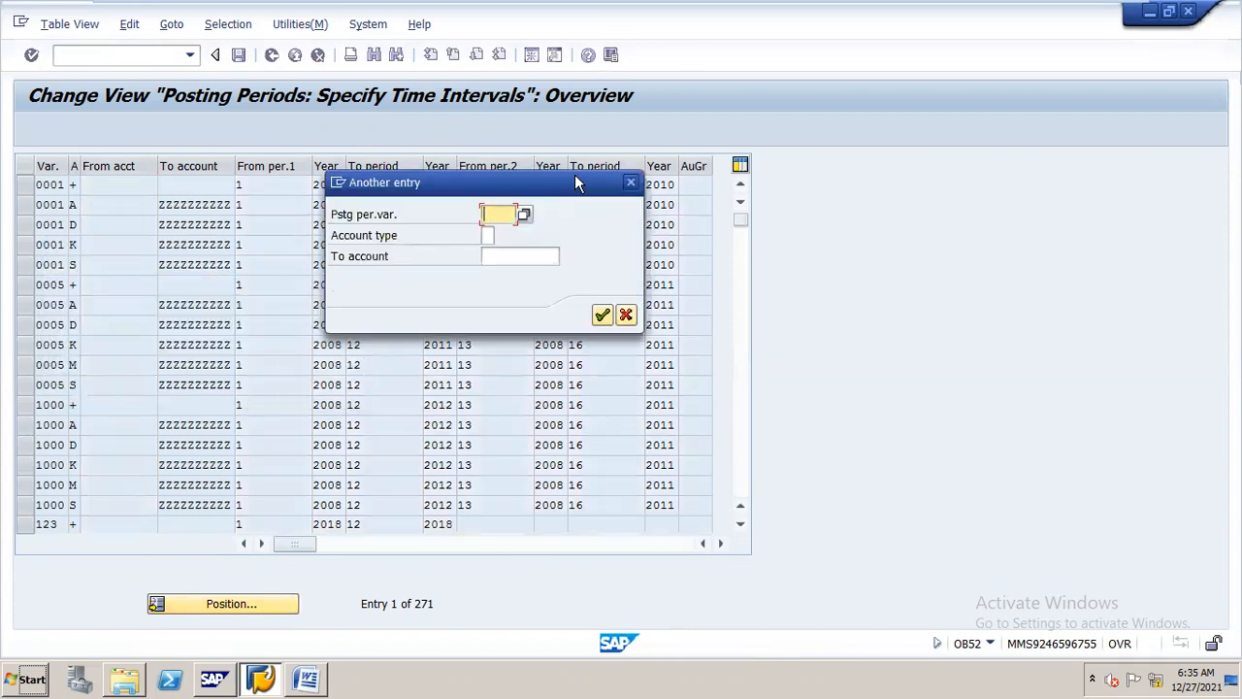
type("n16")
key("Return")
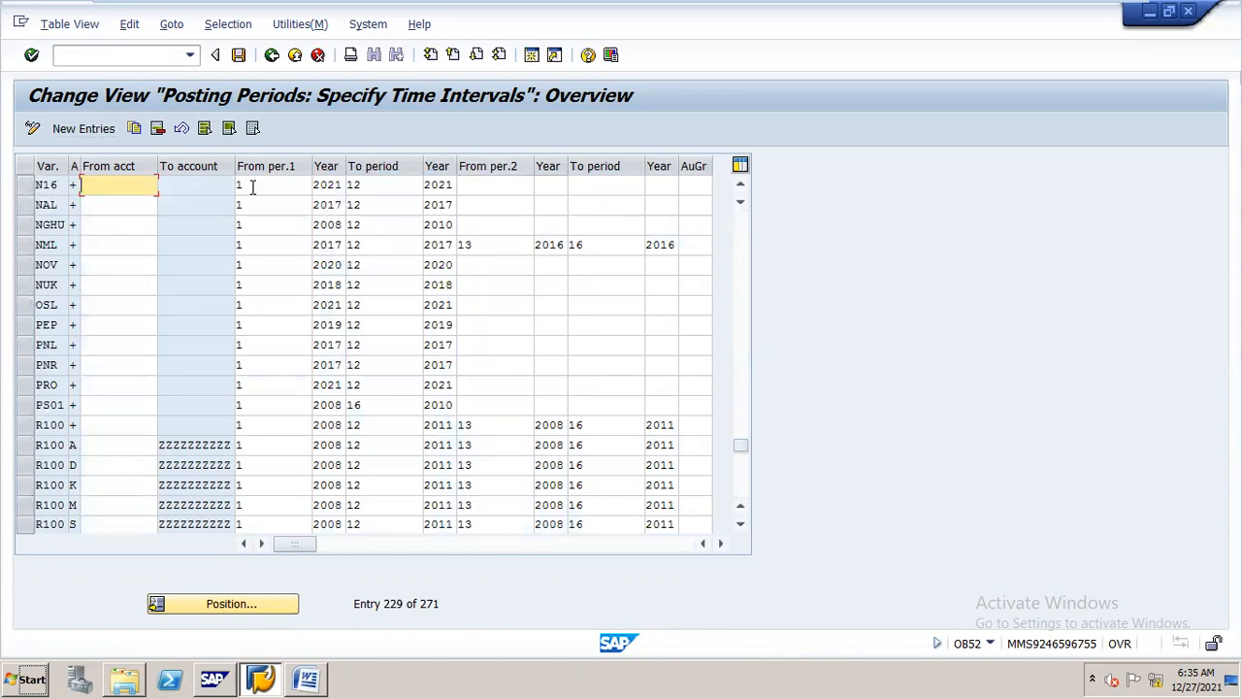
Set both the from-year and the to-year of variant N16's first period interval to 2022
left_click(323, 185)
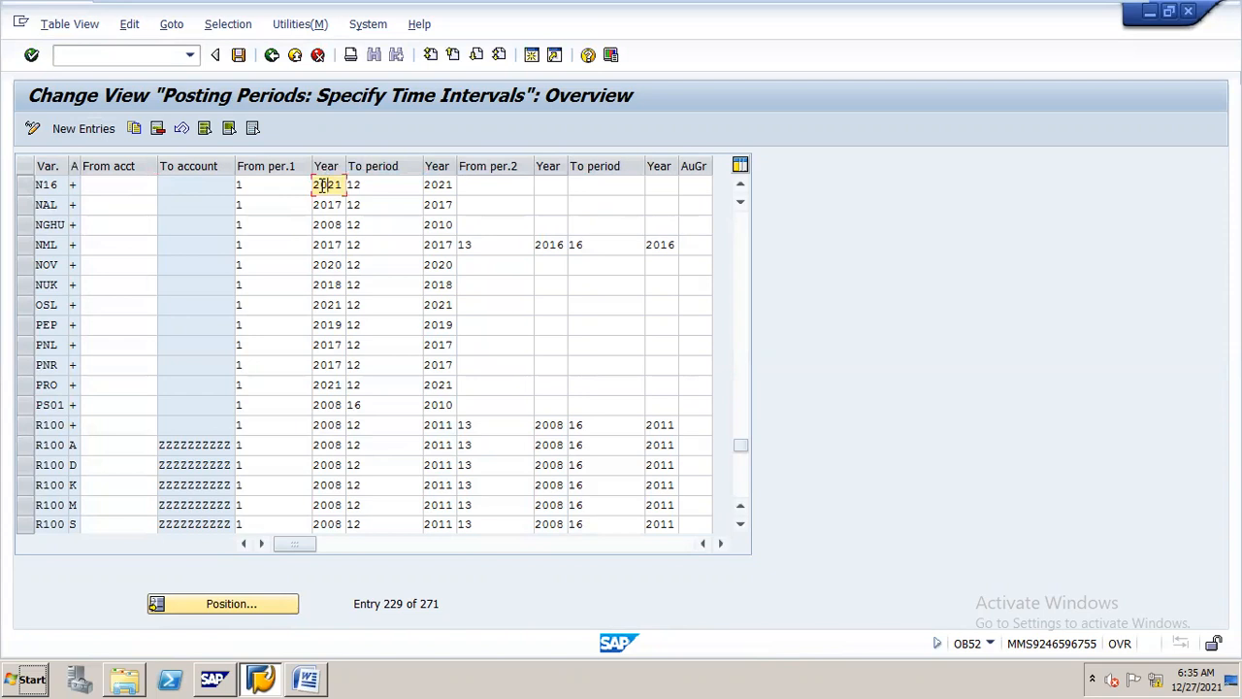
key("BackSpace")
key("BackSpace")
key("BackSpace")
key("BackSpace")
type("2022")
key("Tab")
key("Tab")
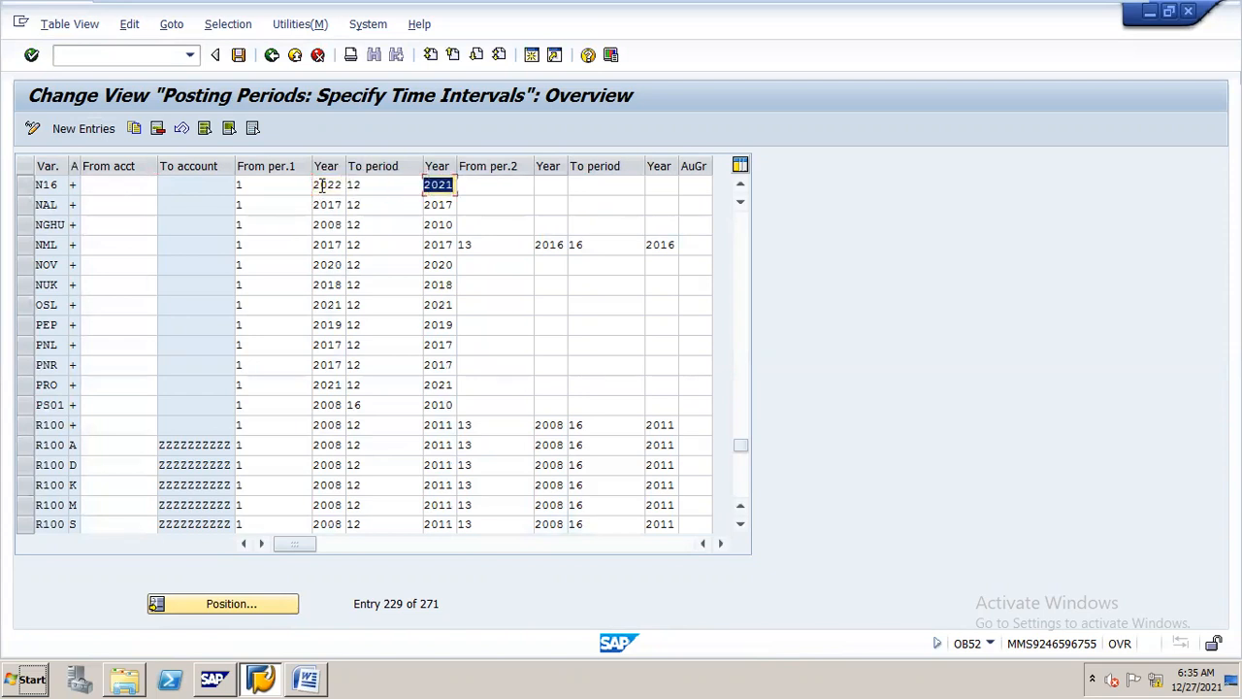
type("2022")
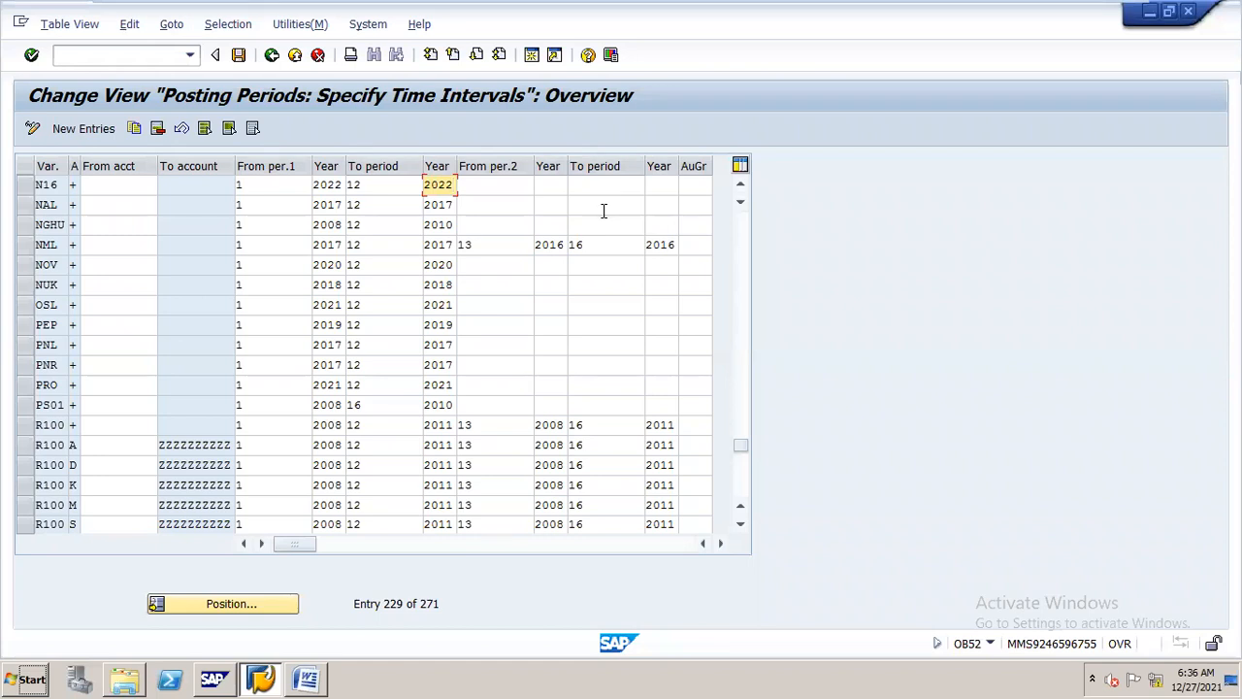
Set both the from-year and the to-year of variant N16's second period interval to 2021
left_click(512, 182)
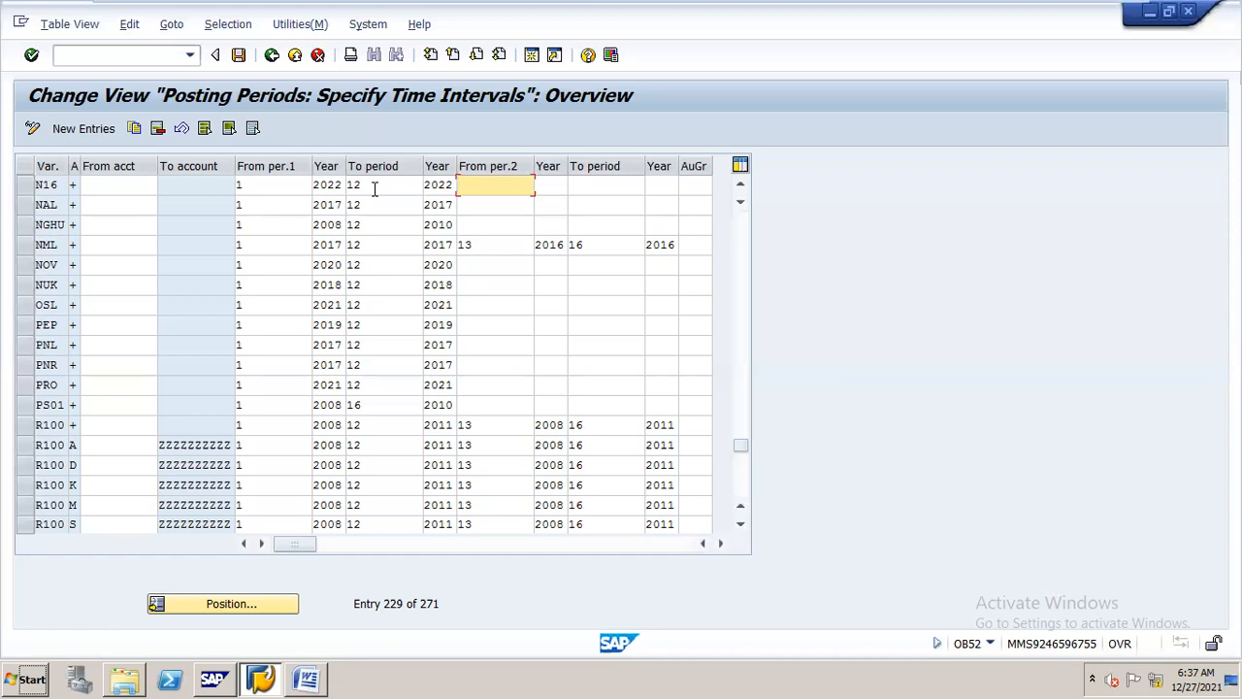
key("Tab")
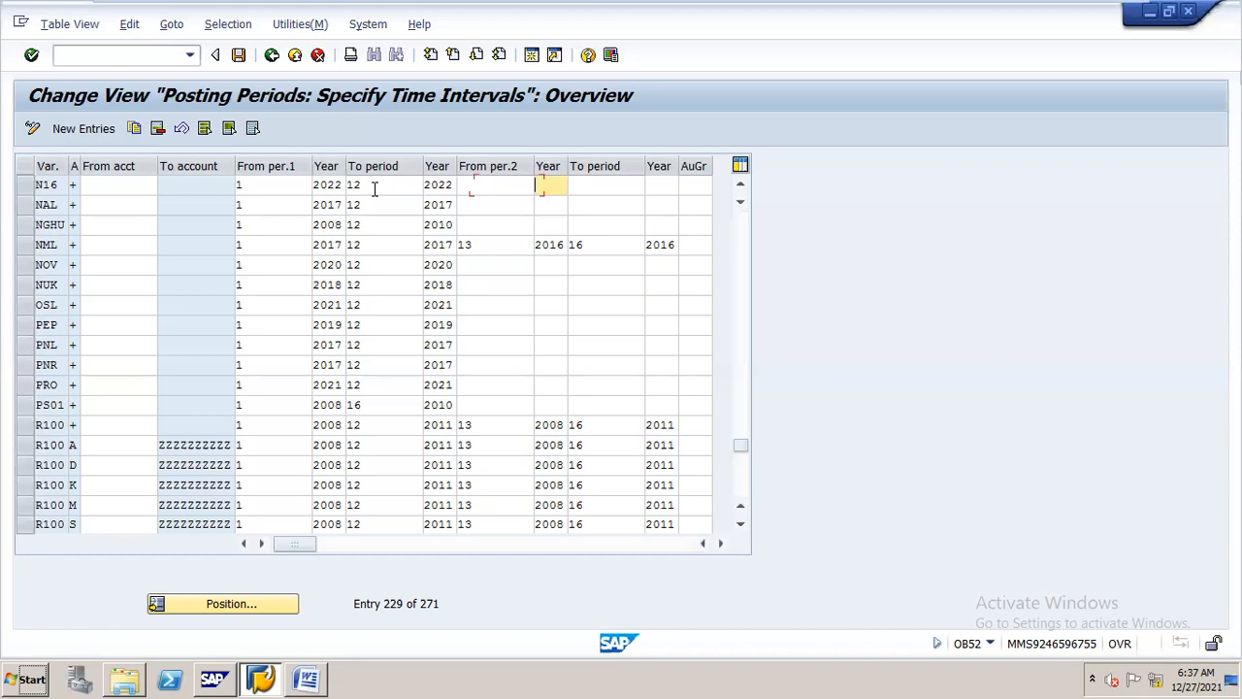
type("2021")
key("Tab")
key("Tab")
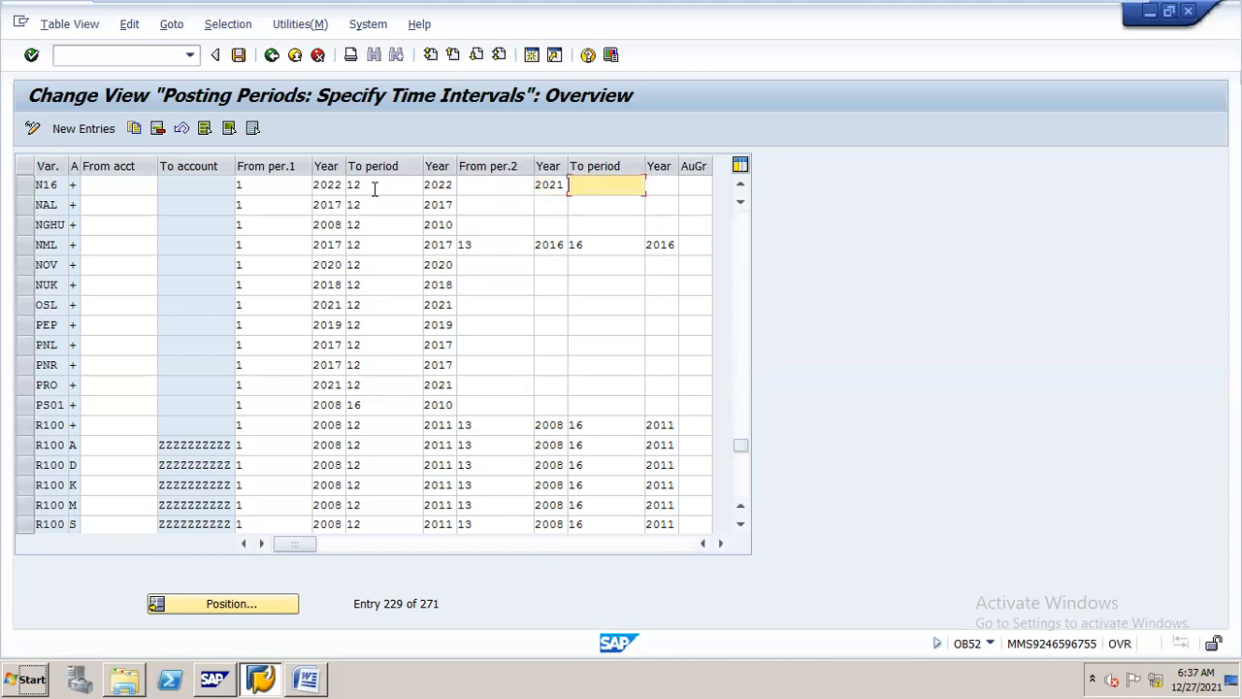
type("2021")
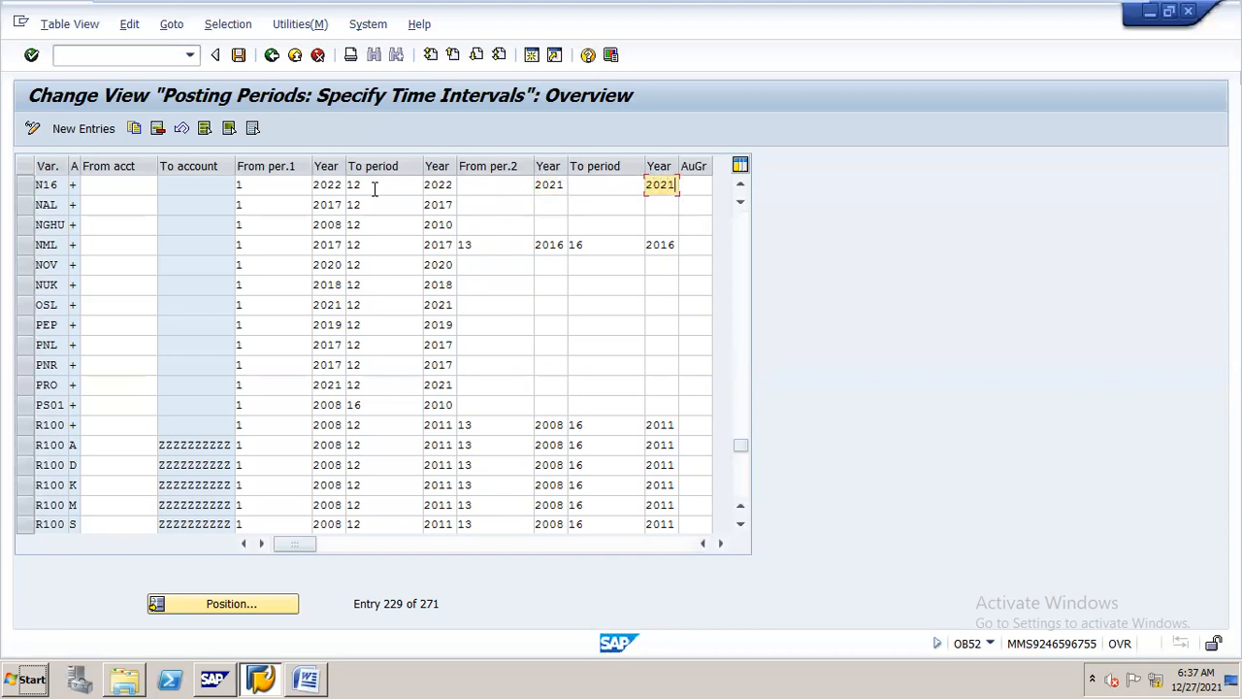
Set variant N16's second interval to run from special period 13 to period 16
left_click(513, 184)
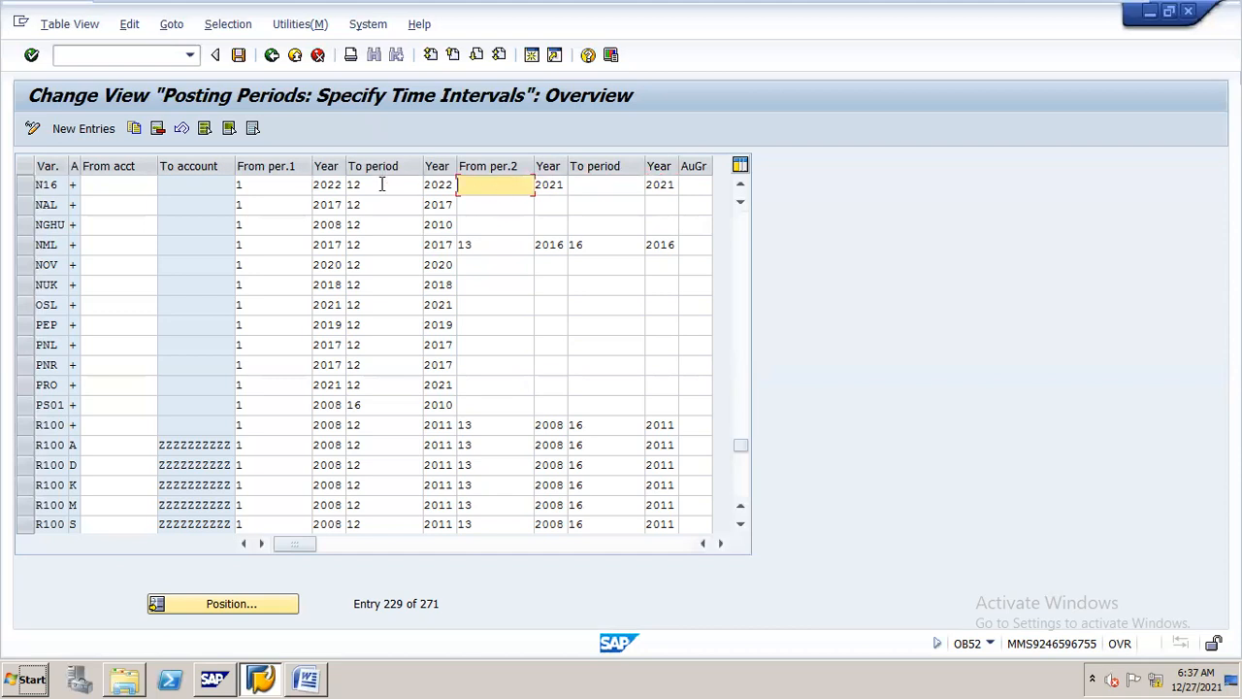
type("14")
key("Tab")
key("Tab")
key("Tab")
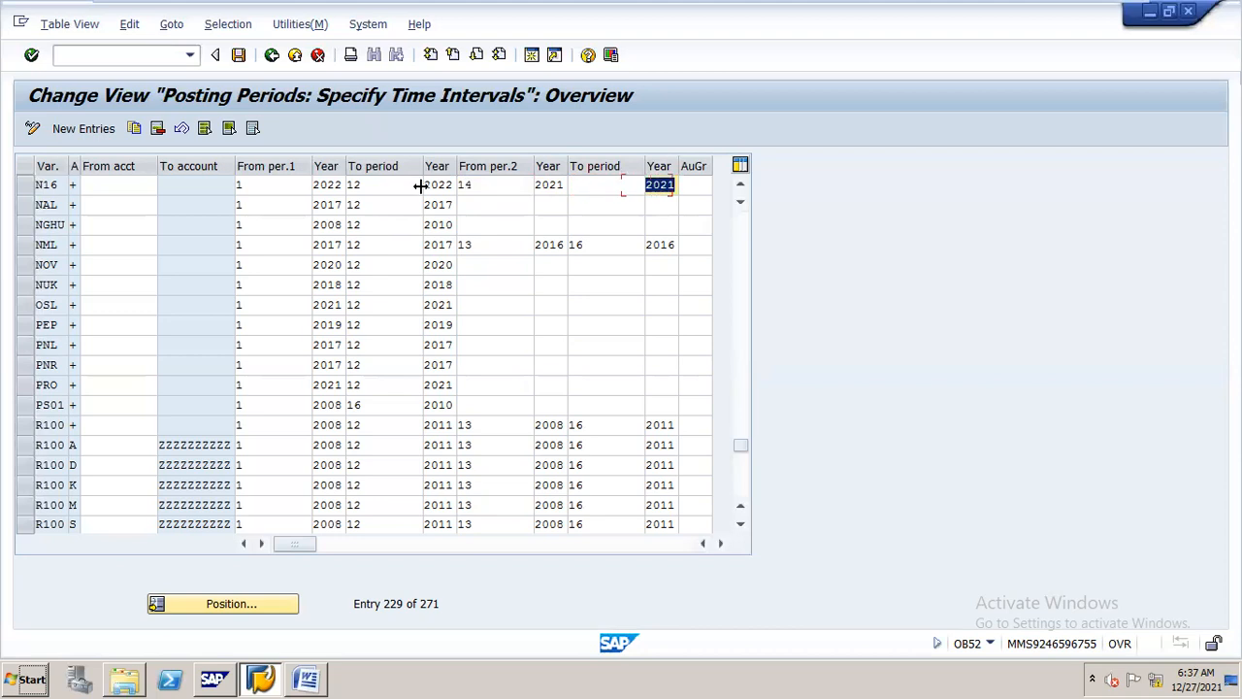
left_click(612, 183)
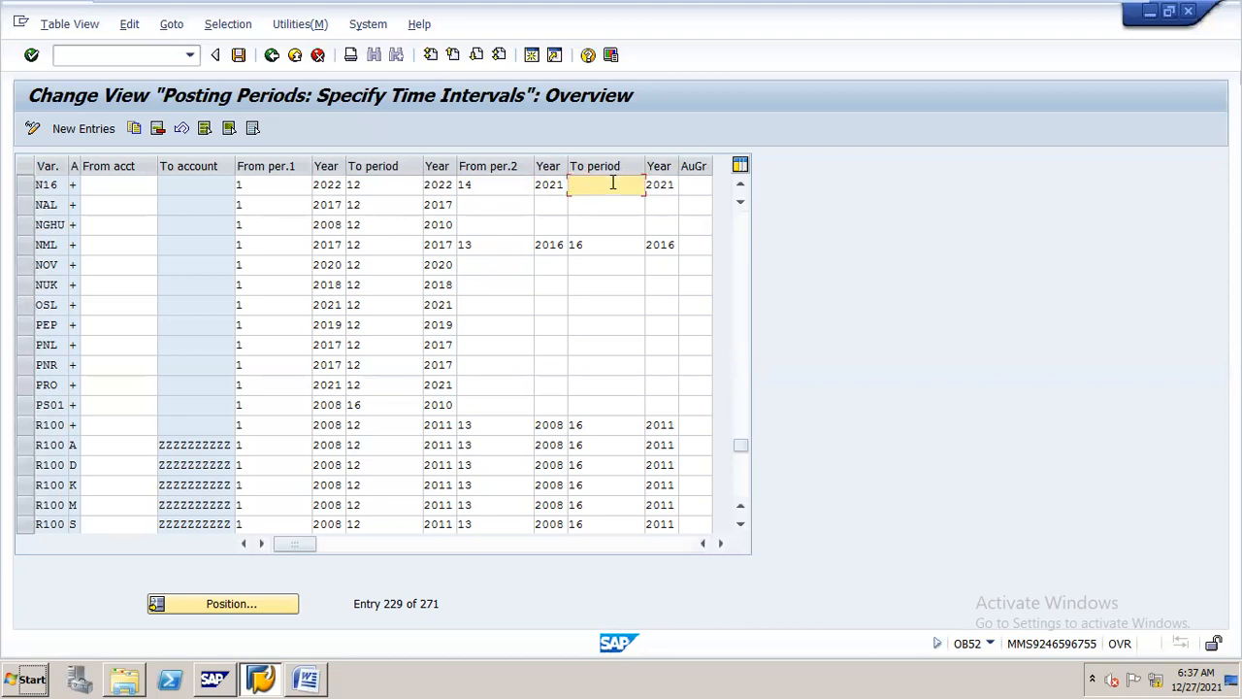
left_click(519, 183)
key("BackSpace")
type("3")
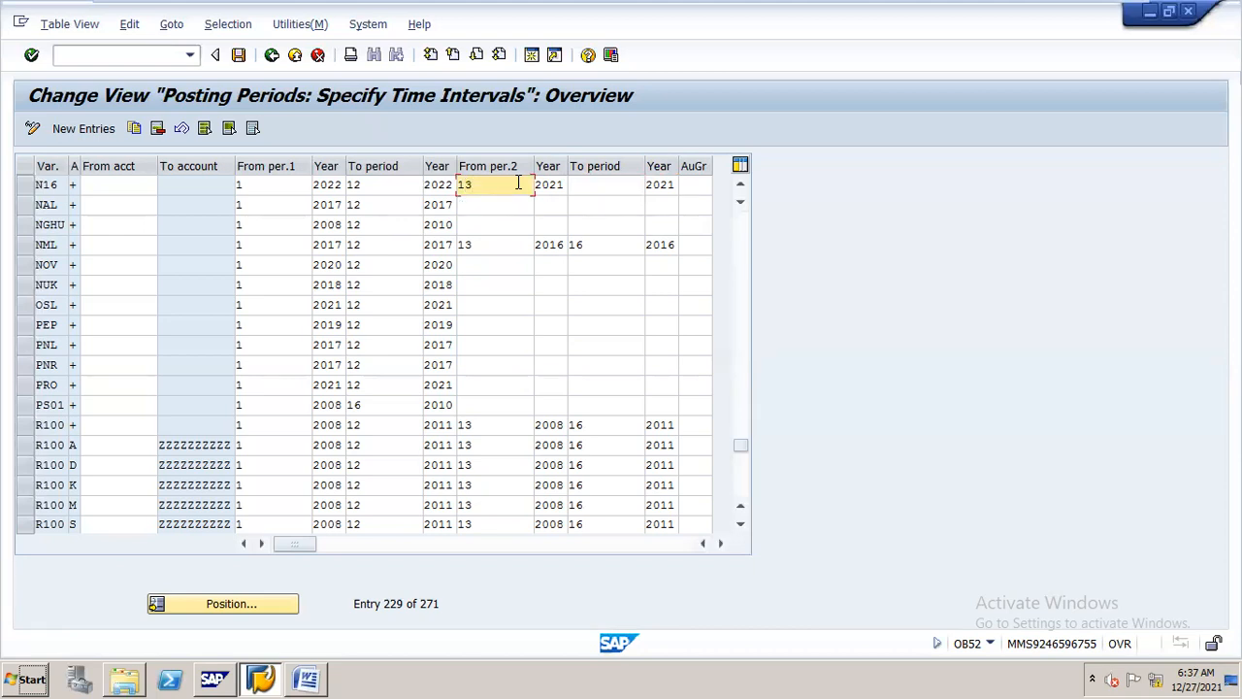
left_click(585, 186)
type("16")
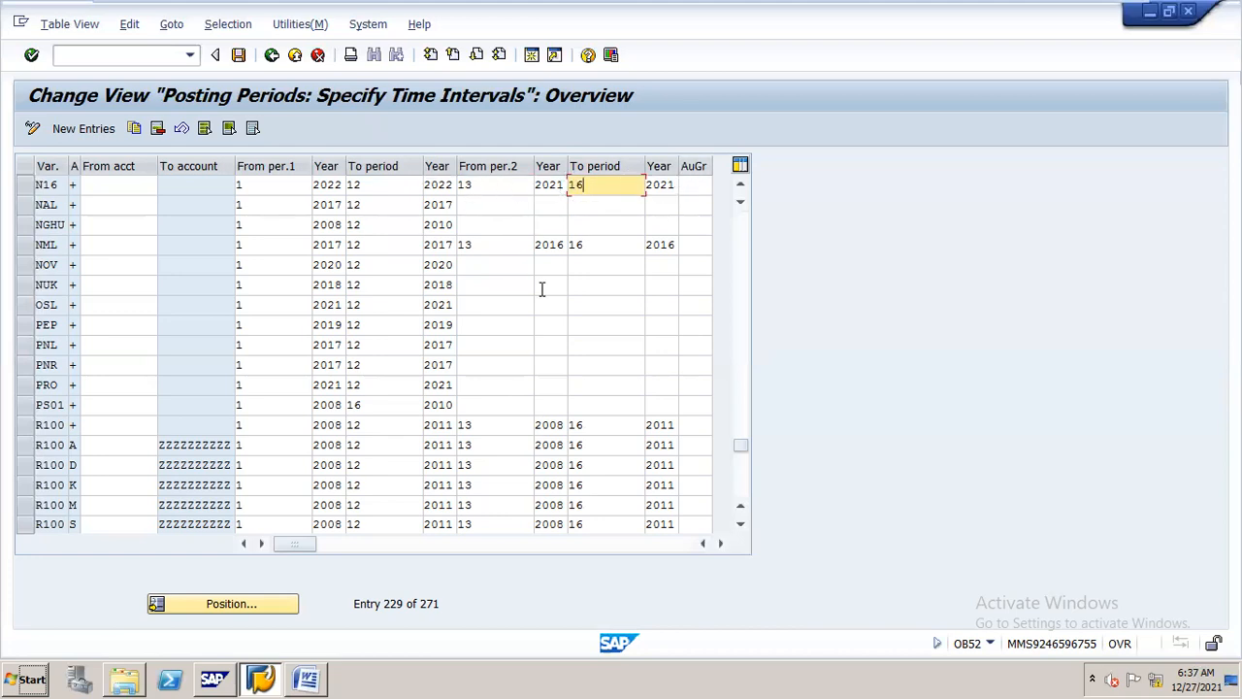
Consult the Word procedure's section on why special periods are required, and return to the SAP posting periods list
left_click(315, 658)
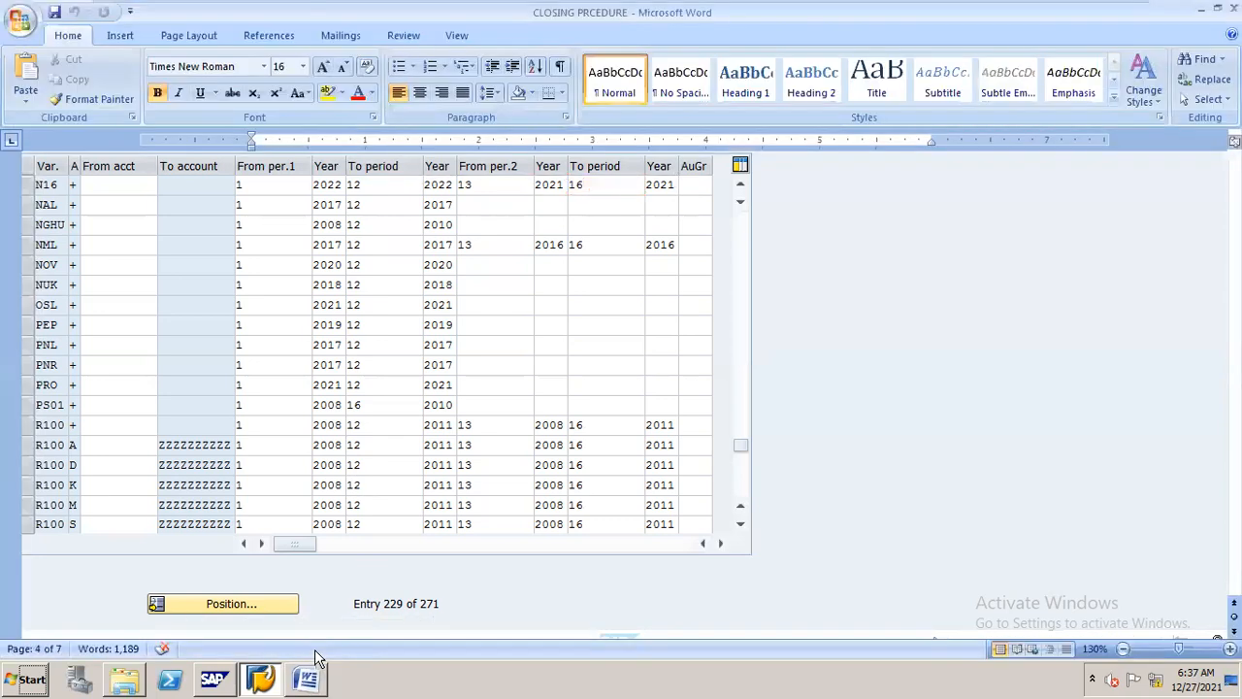
left_click_drag(1235, 392, 1235, 475)
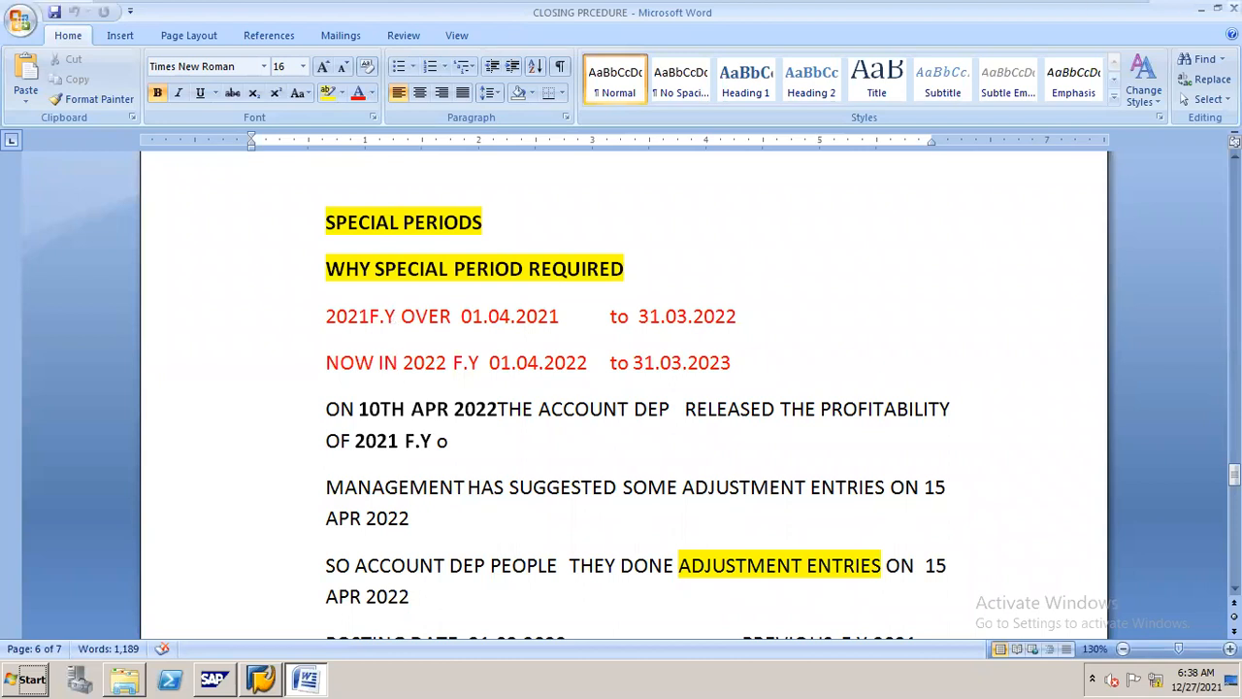
left_click(1201, 8)
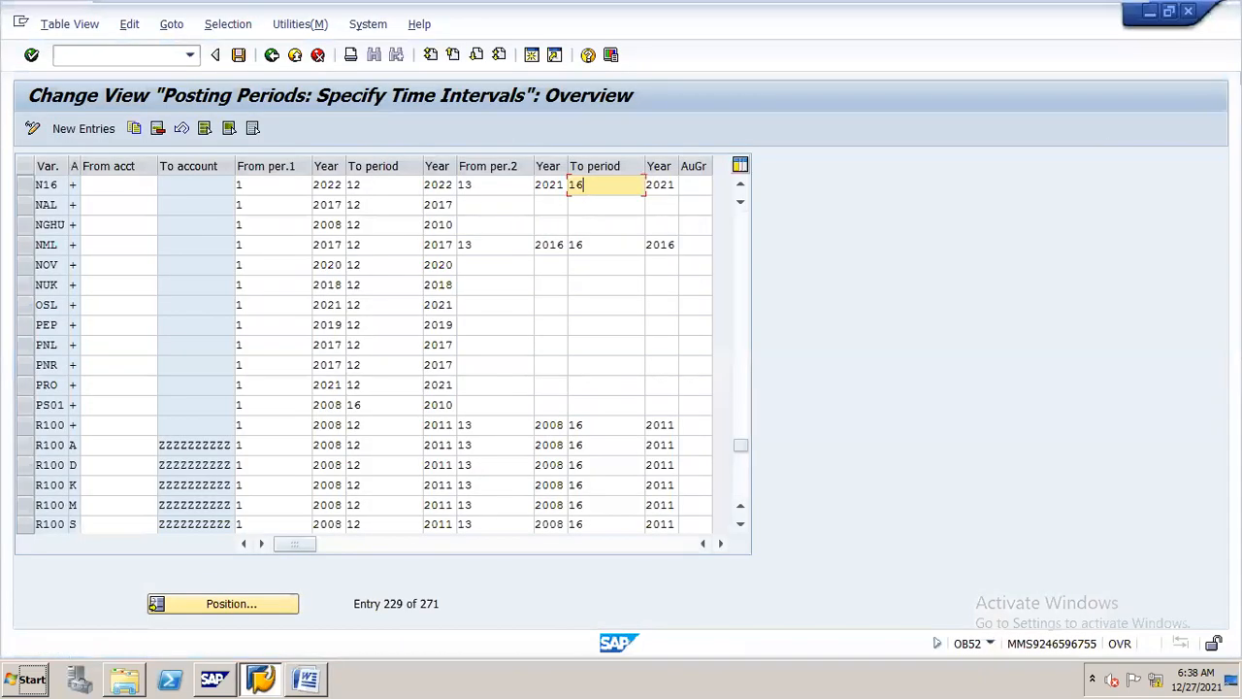
mouse_move(1046, 10)
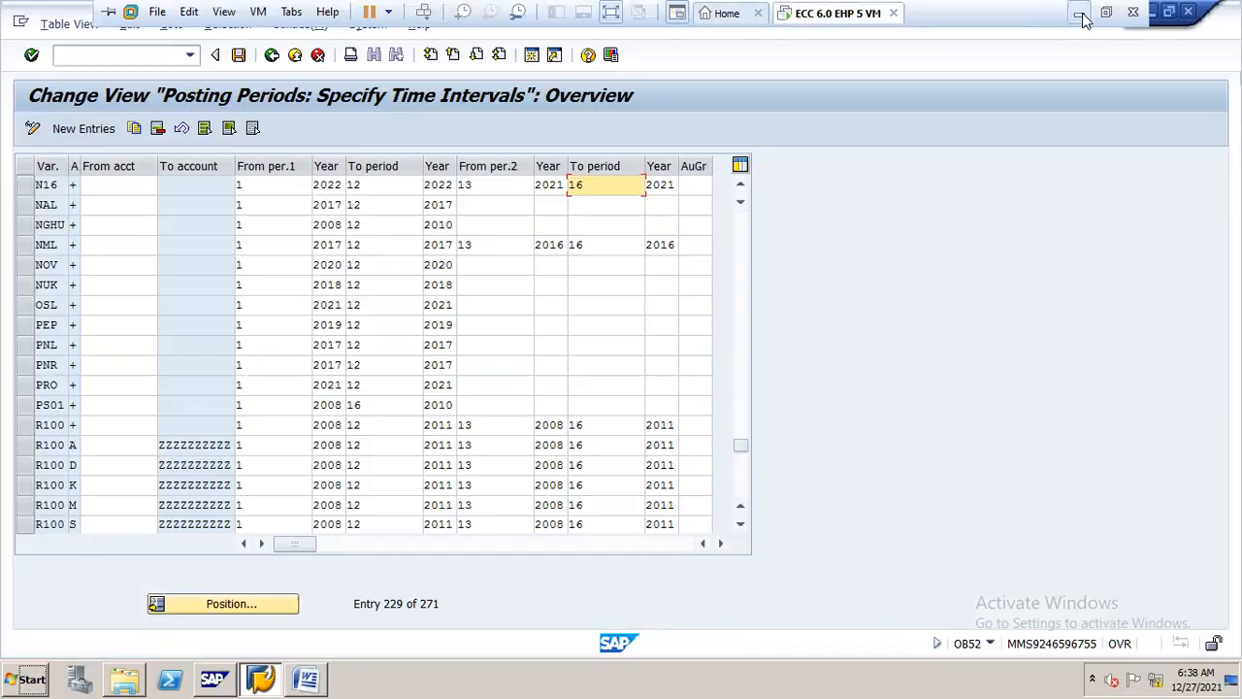
left_click(1078, 11)
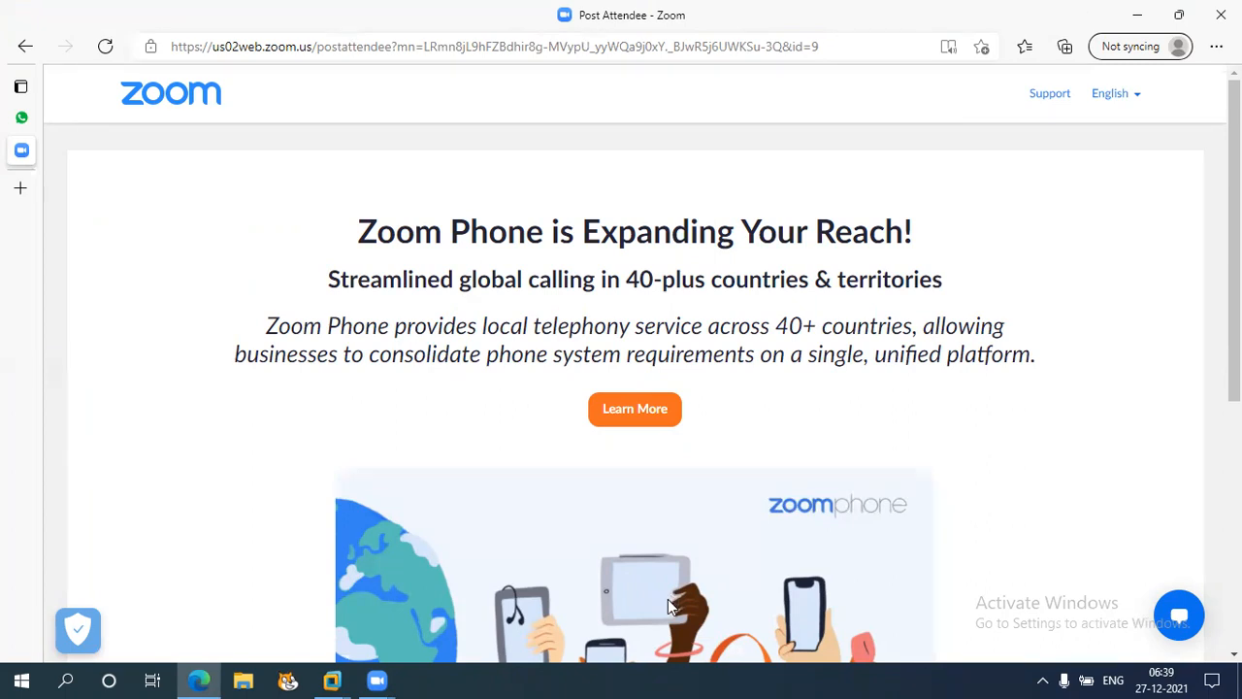
left_click(331, 679)
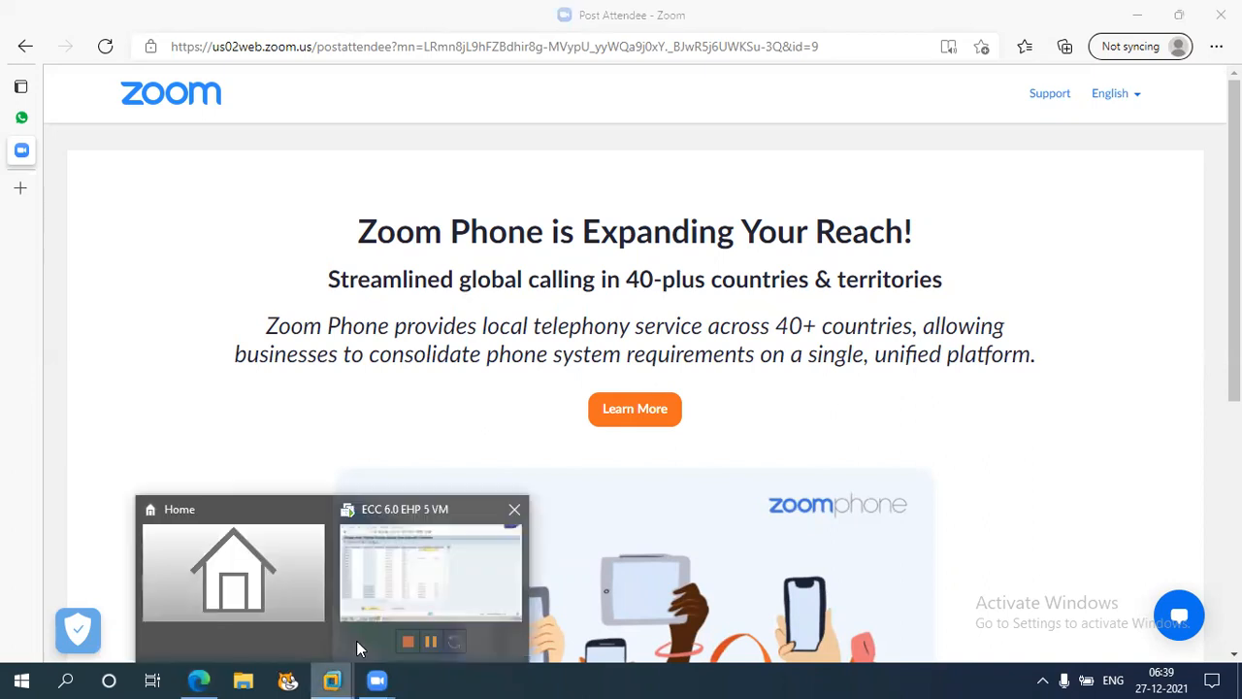
left_click(472, 595)
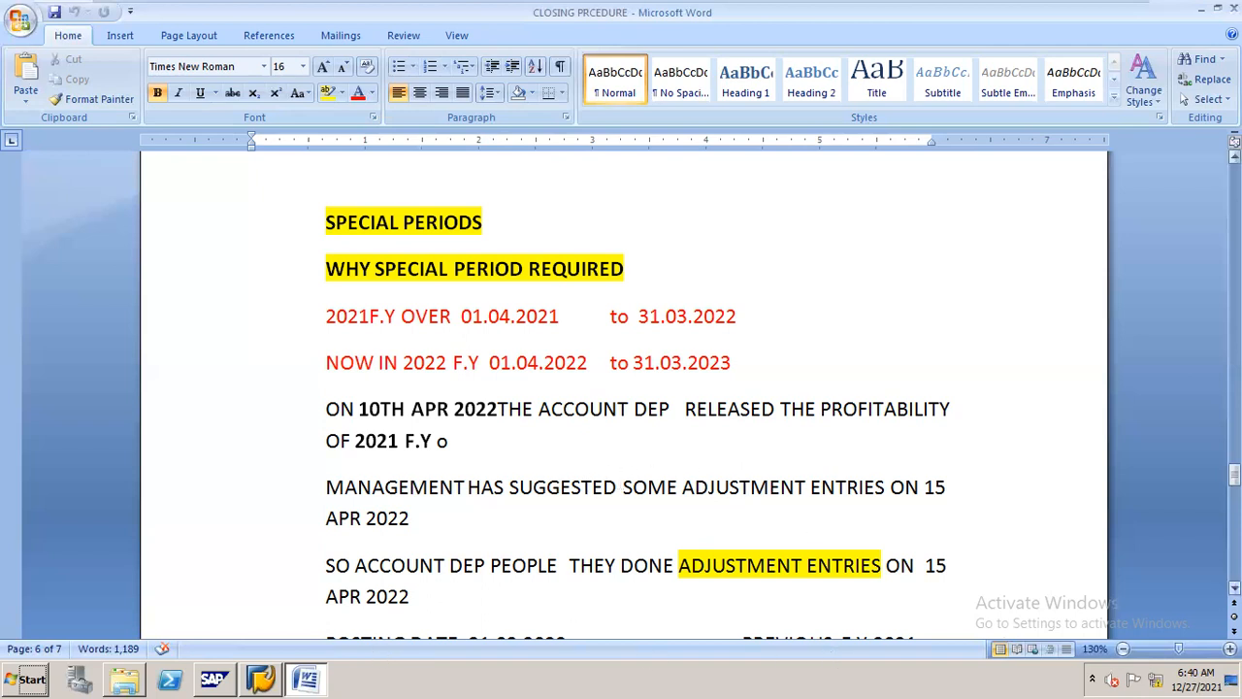
Read the Word procedure's dated examples of adjustment and rectification entries posted to the previous fiscal year, and return to SAP
scroll(1234, 588, "down", 4)
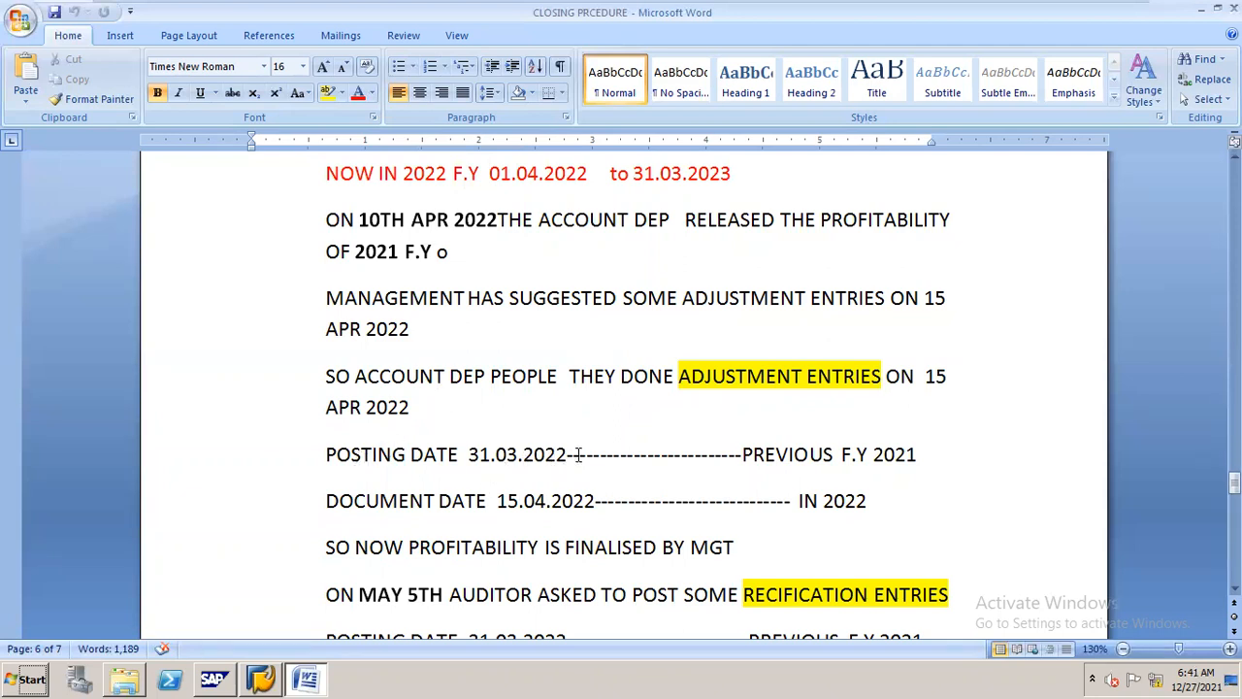
left_click_drag(469, 453, 558, 464)
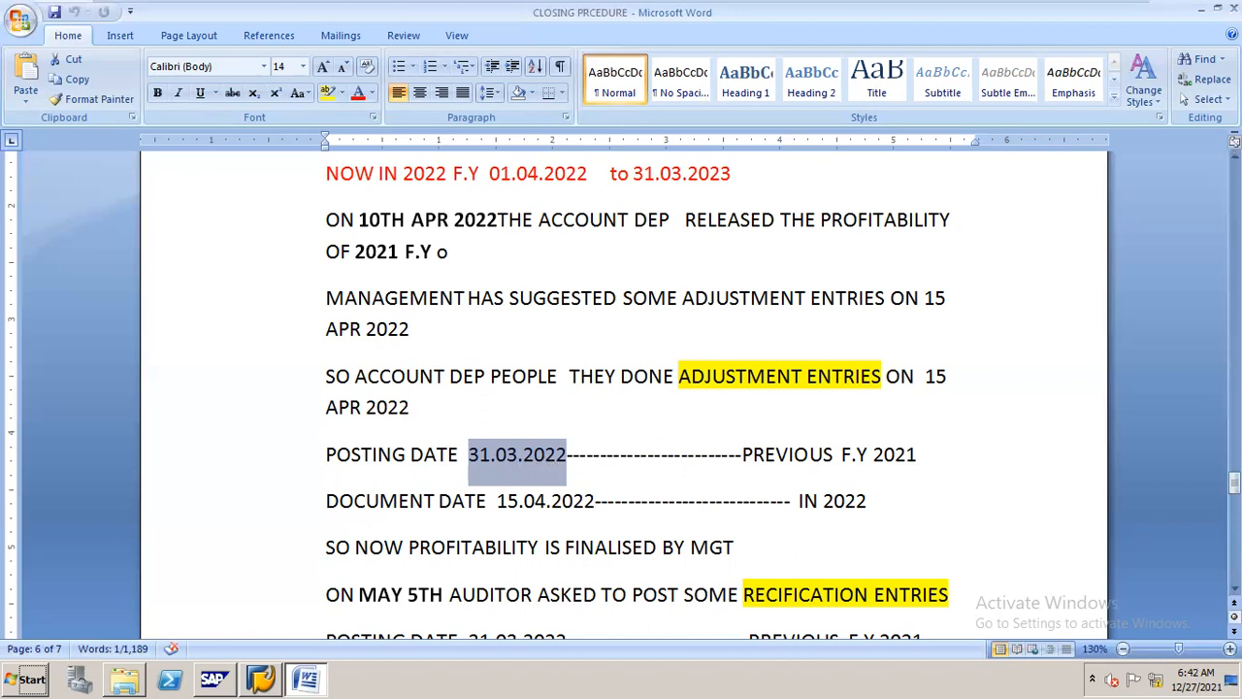
scroll(621, 389, "down", 4)
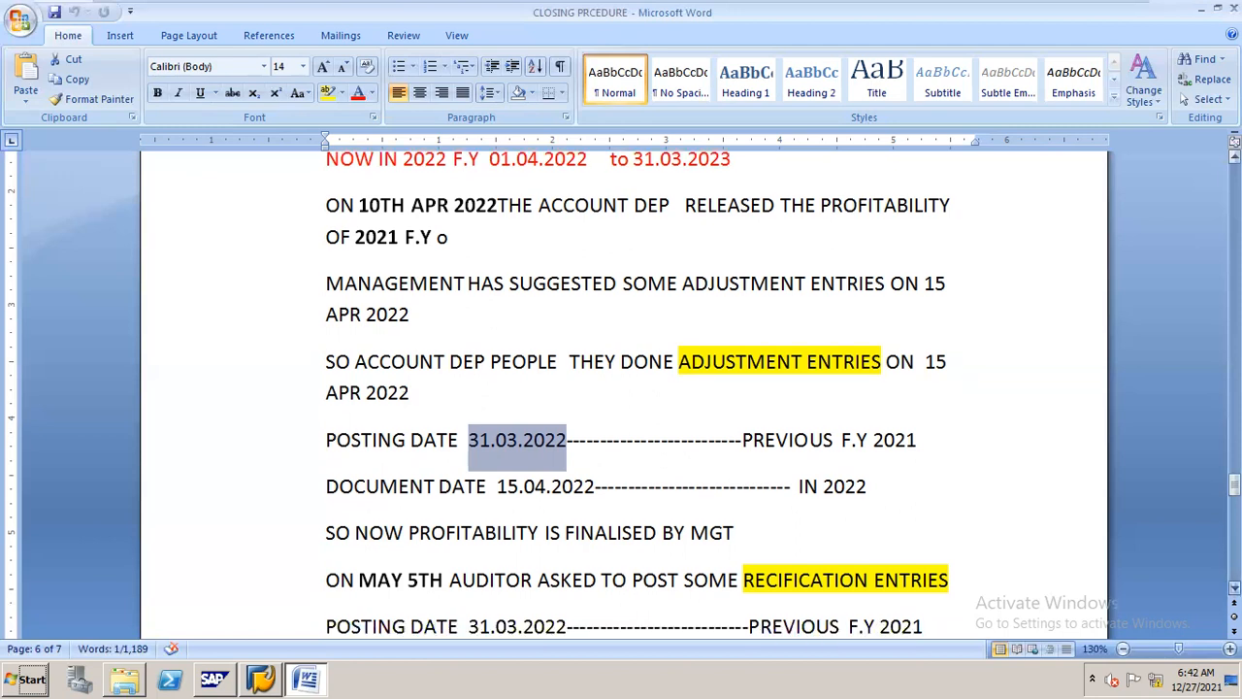
scroll(621, 388, "down", 2)
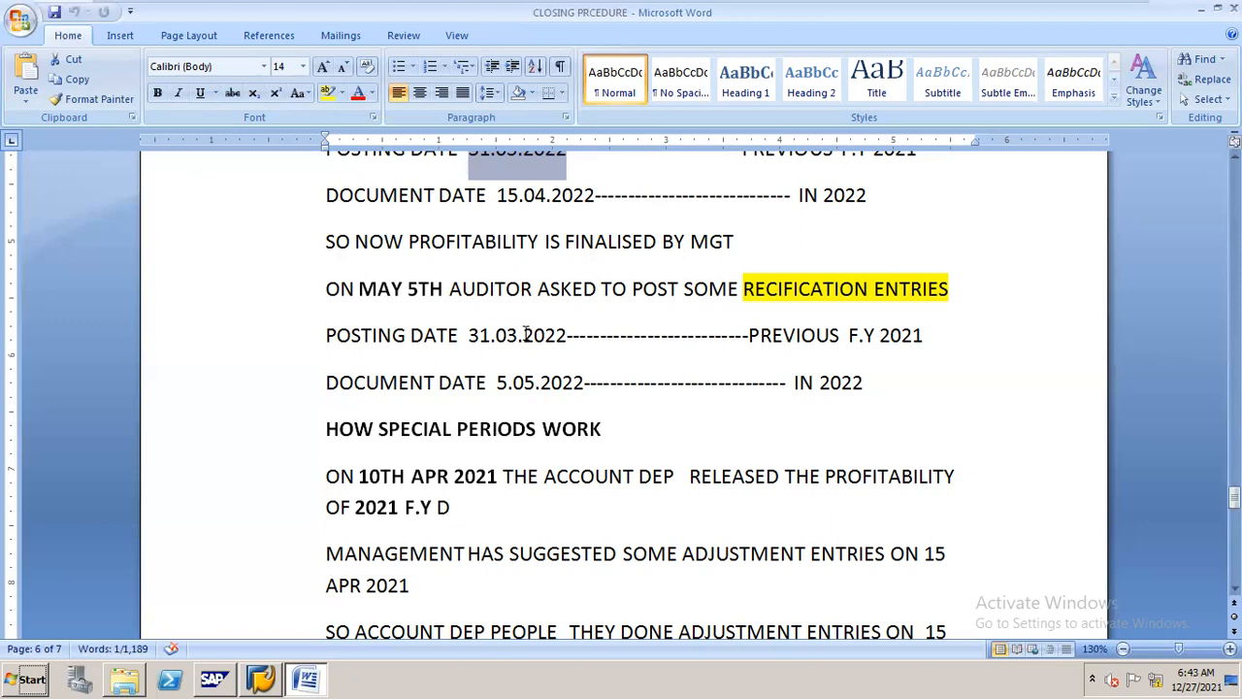
left_click(264, 670)
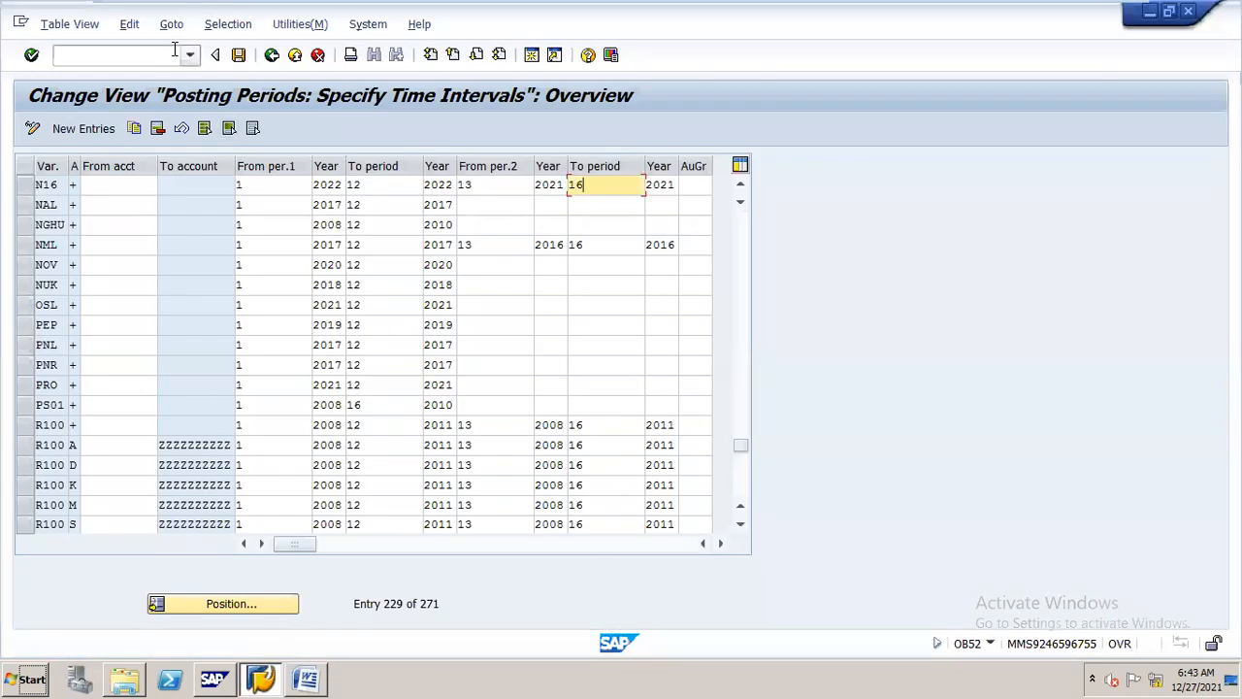
Open the G/L account balance display, transaction FAGLB03, in a new SAP session
left_click(532, 56)
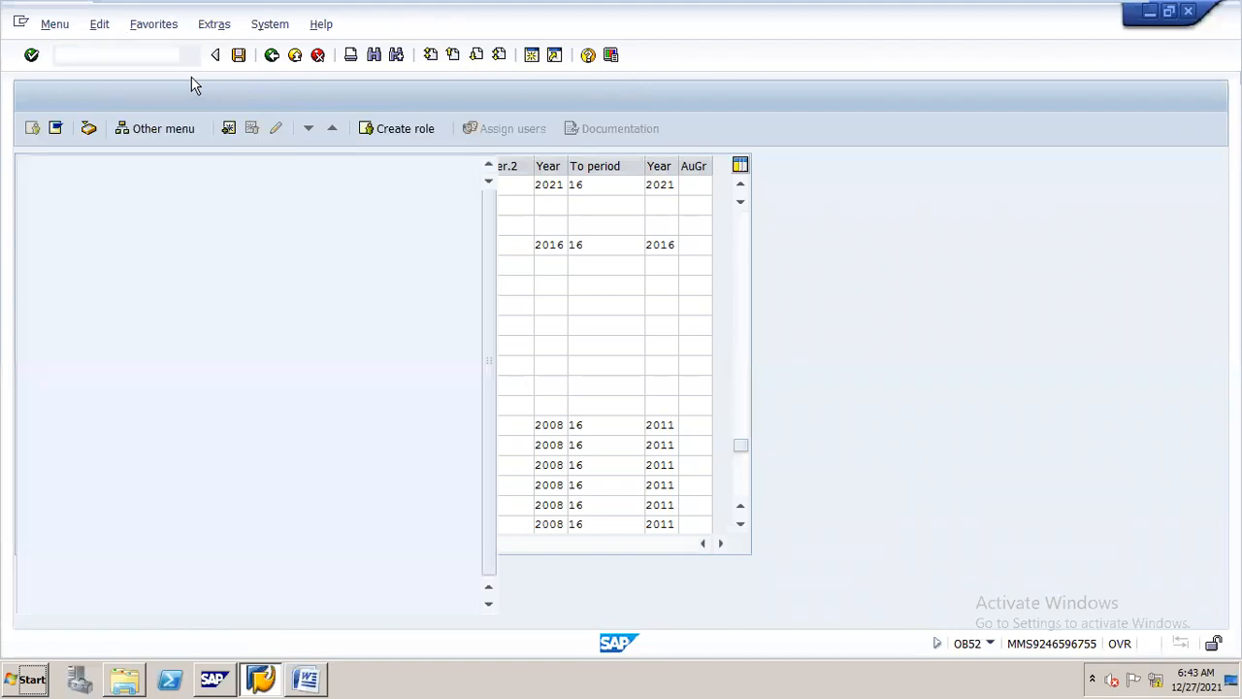
type("/nfa")
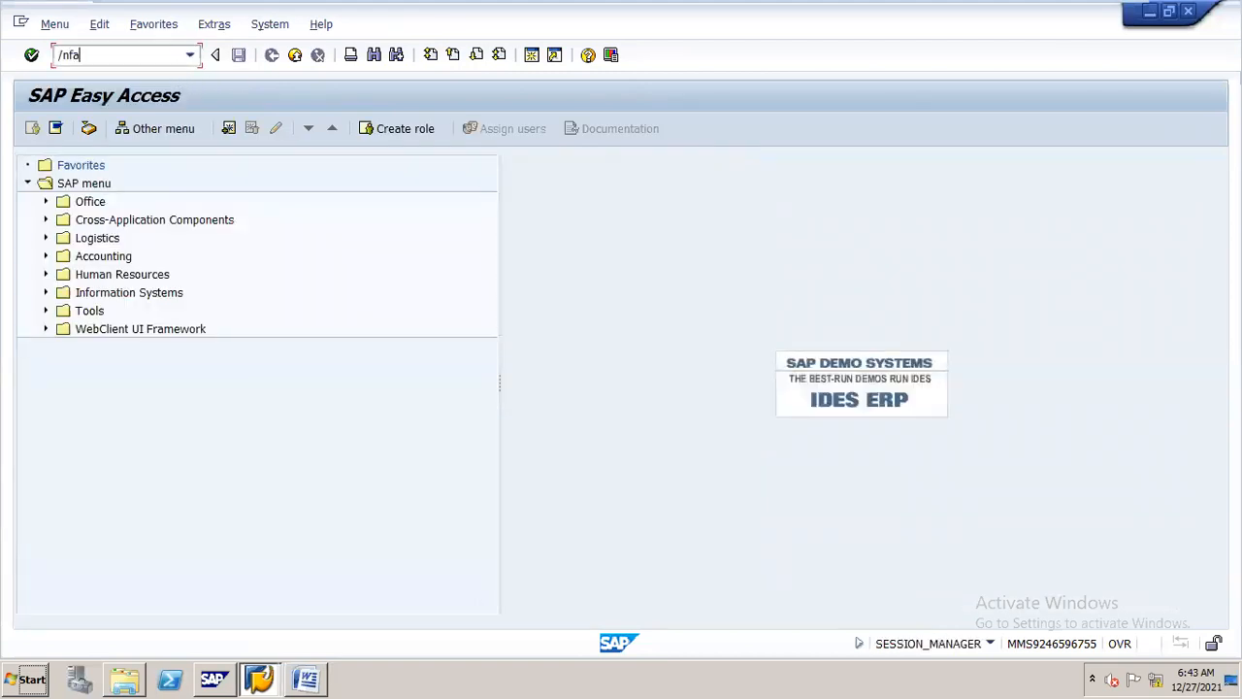
type("glb03")
key("Return")
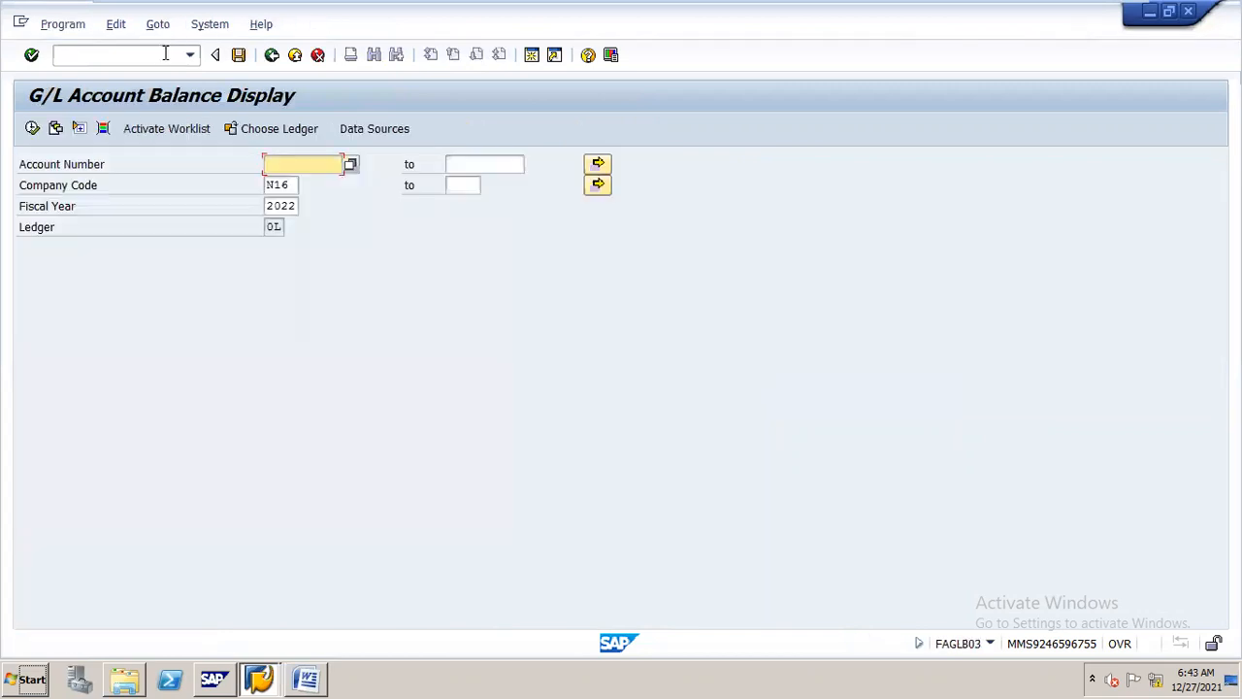
Display the balances of G/L account 200100 in company code N16 for fiscal year 2021
type("20100")
double_click(265, 206)
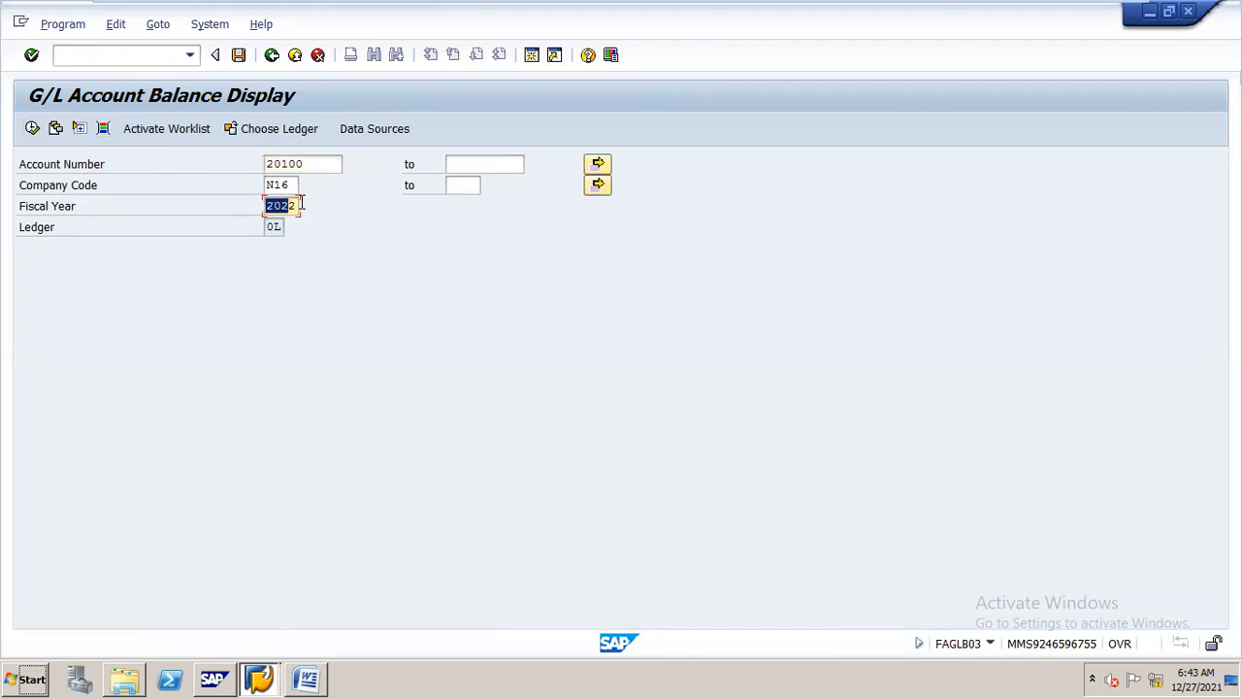
type("2021")
left_click(32, 129)
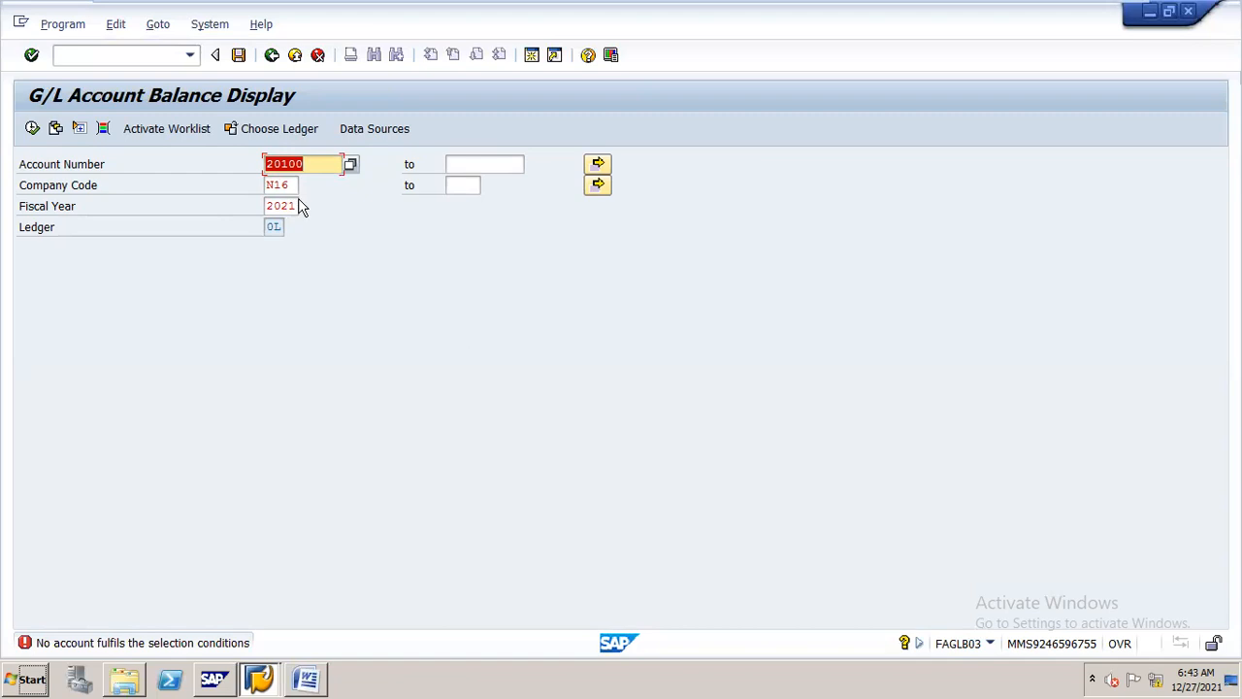
type("200100")
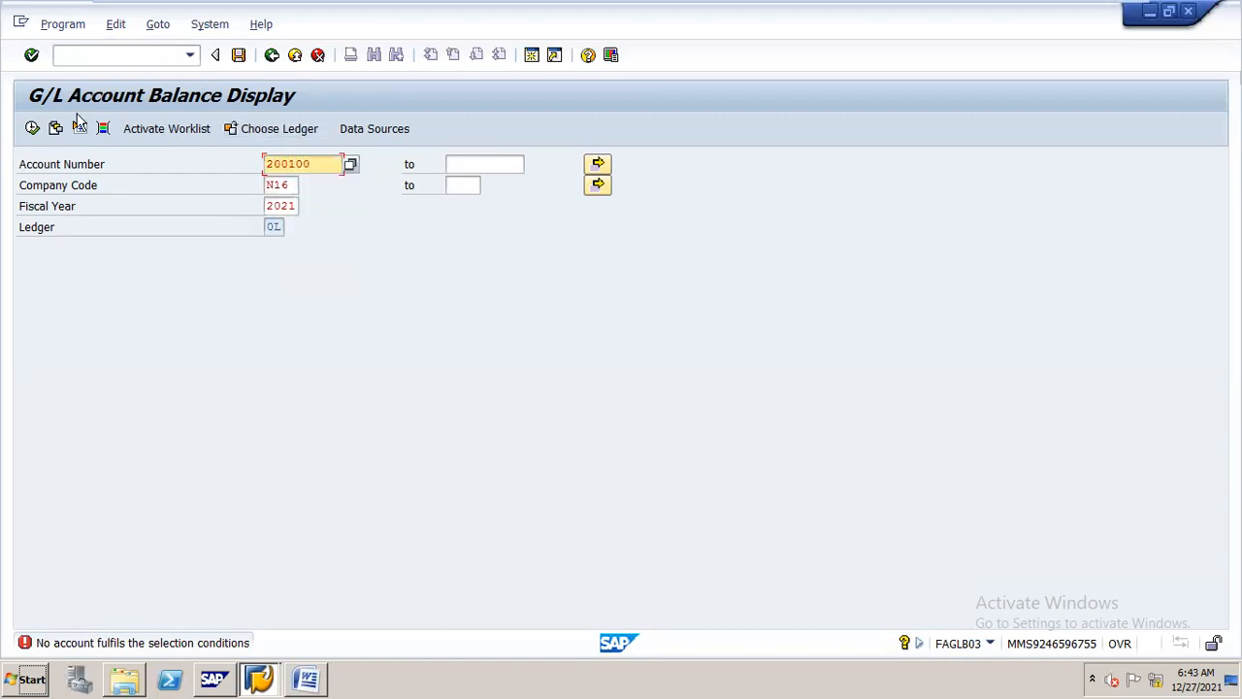
left_click(32, 129)
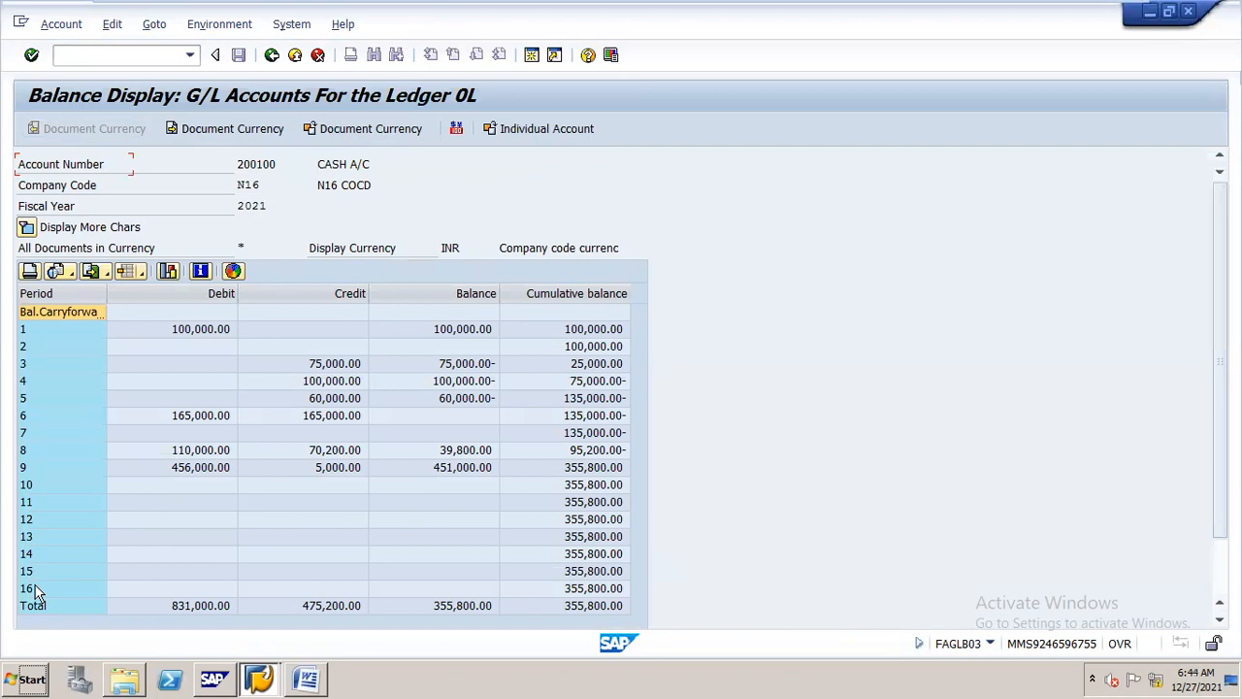
Try to drill down into line items from period 12's row label, and dismiss the information message
left_click(36, 522)
double_click(37, 525)
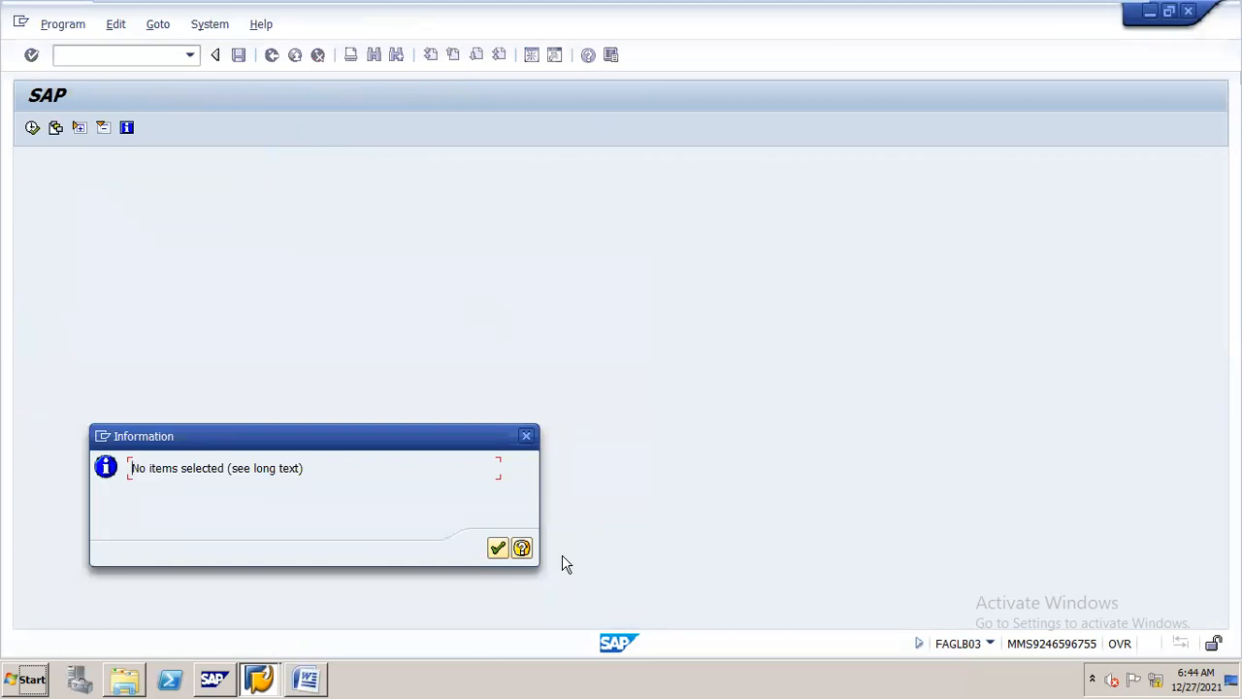
left_click(526, 436)
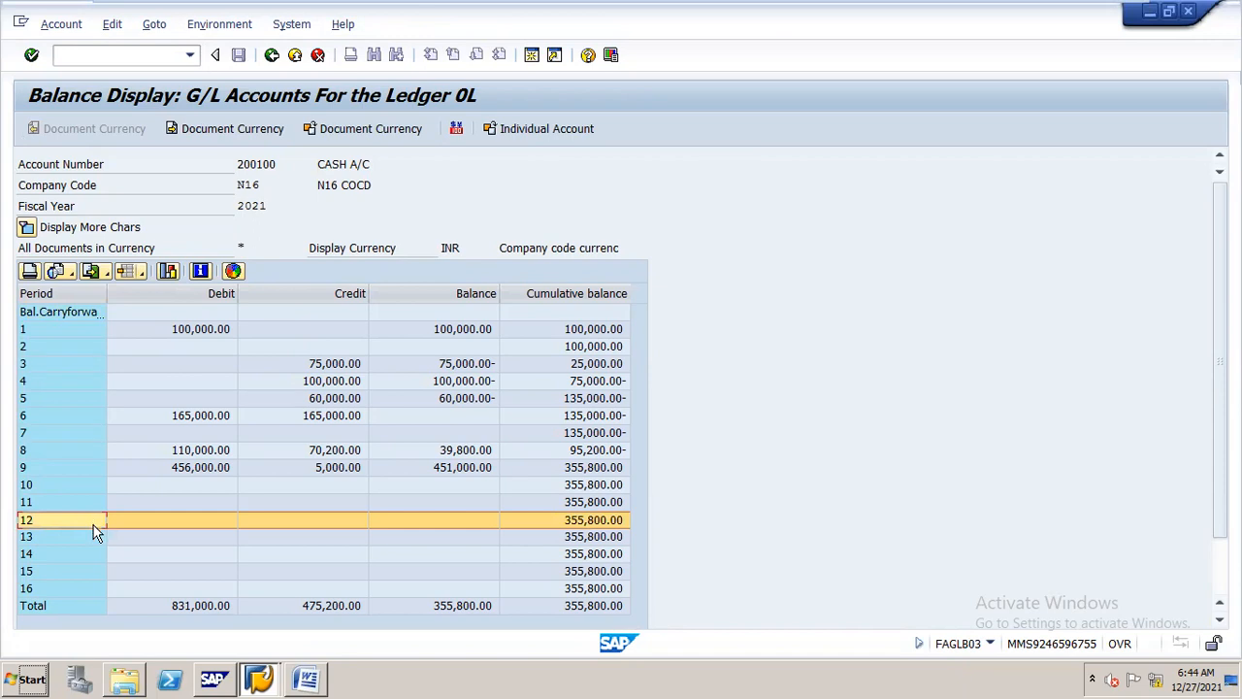
Examine the cash account's line items behind the cumulative balance of period 12
double_click(614, 522)
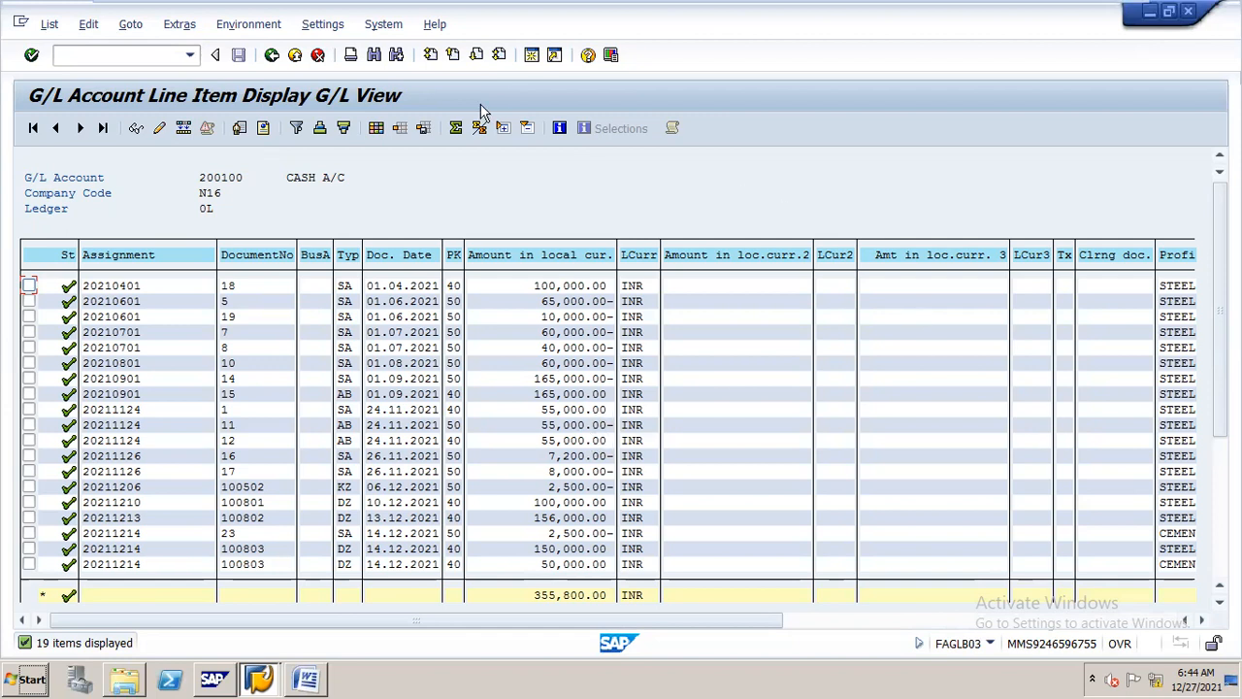
left_click(271, 56)
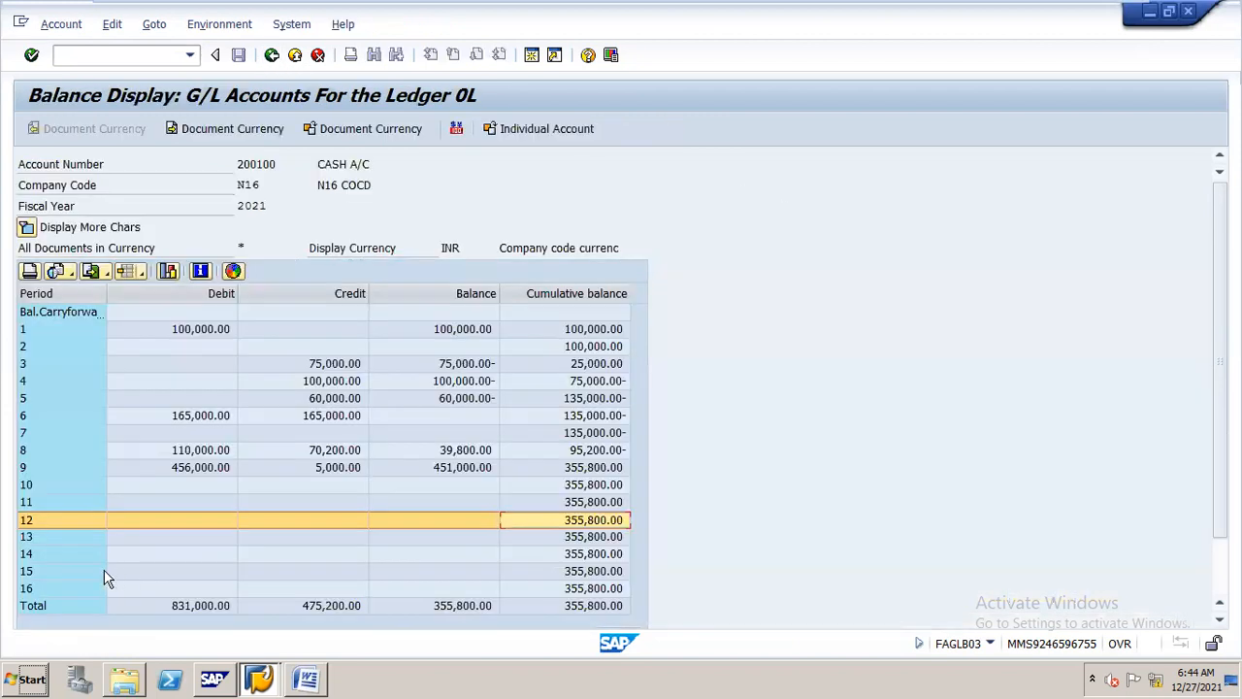
double_click(621, 521)
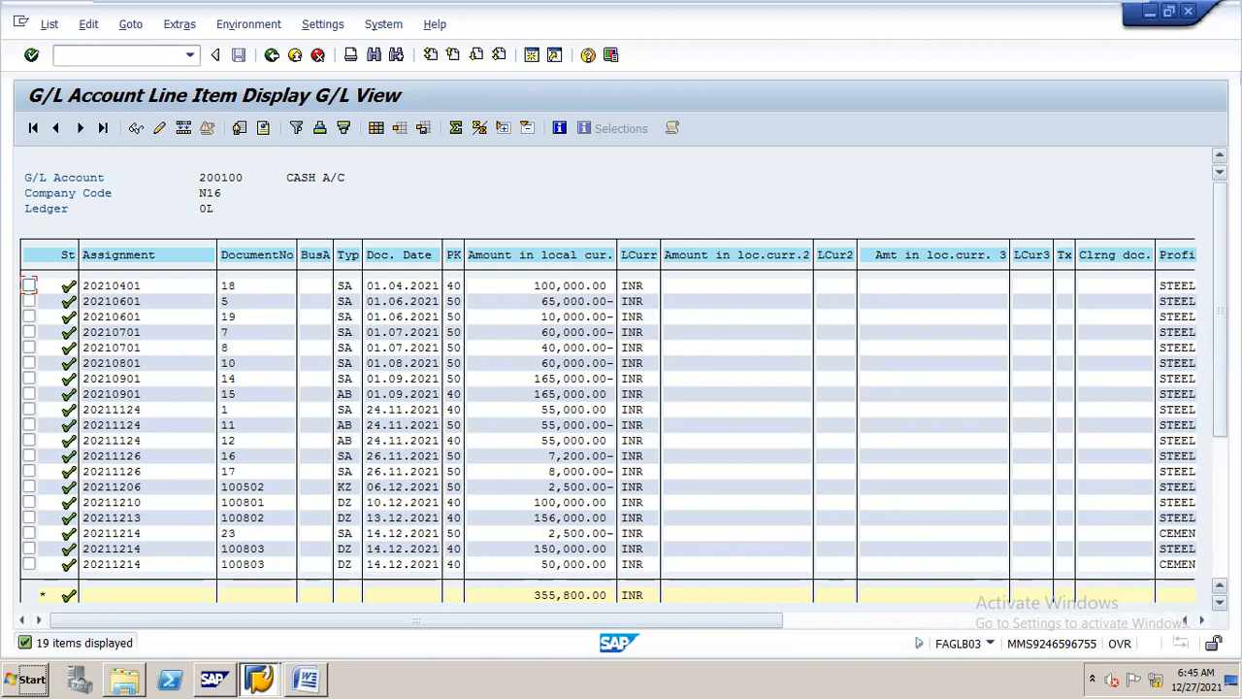
mouse_move(1220, 313)
left_mouse_down()
mouse_move(1220, 388)
mouse_move(1220, 311)
left_mouse_up()
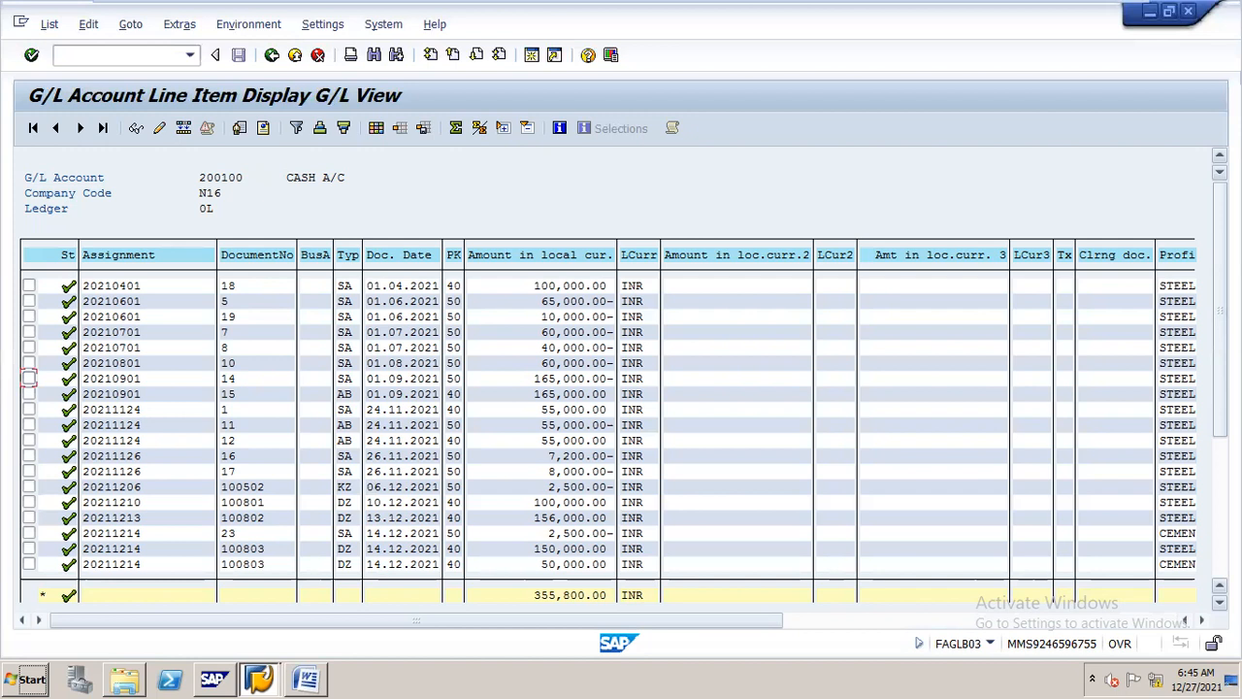
left_click(271, 54)
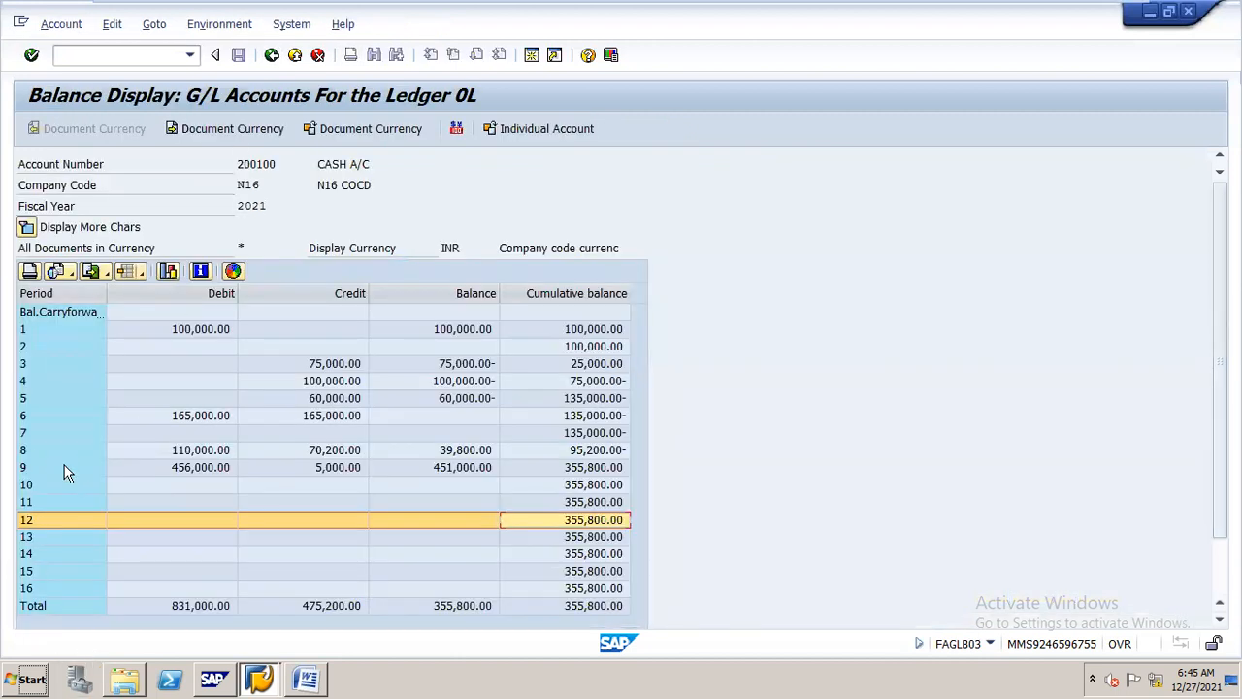
double_click(603, 525)
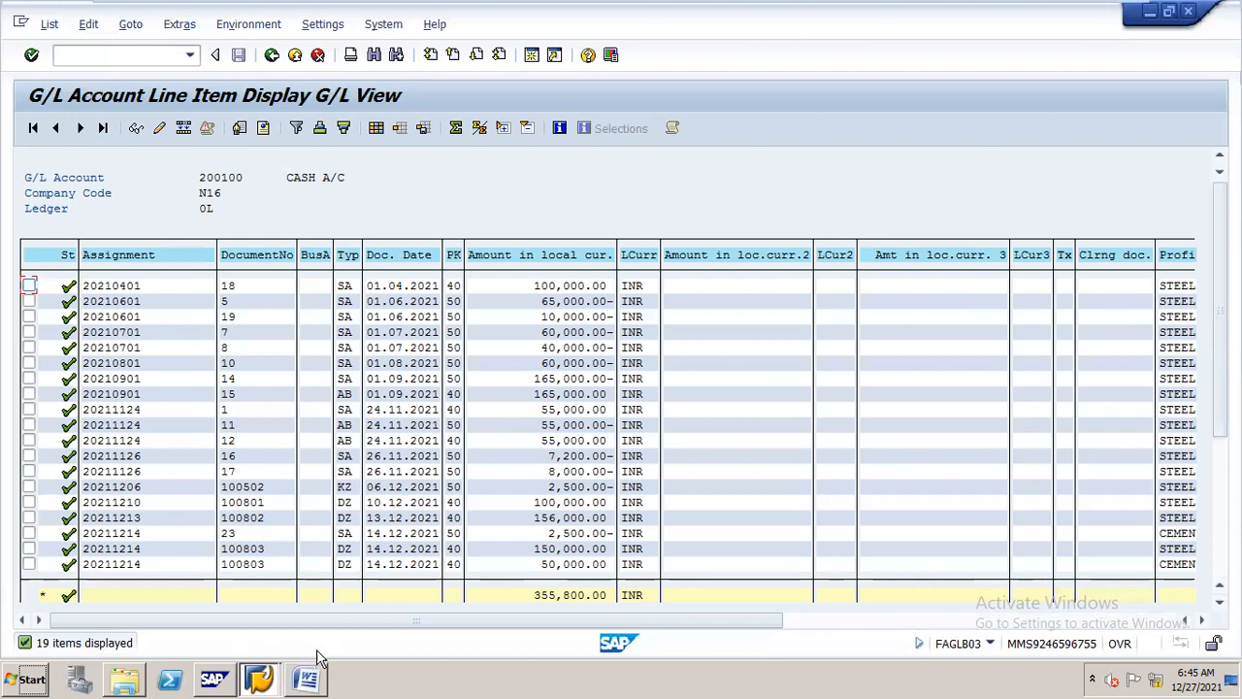
Consult the Word procedure's section on how special periods work, and return to the SAP line item display
left_click(306, 678)
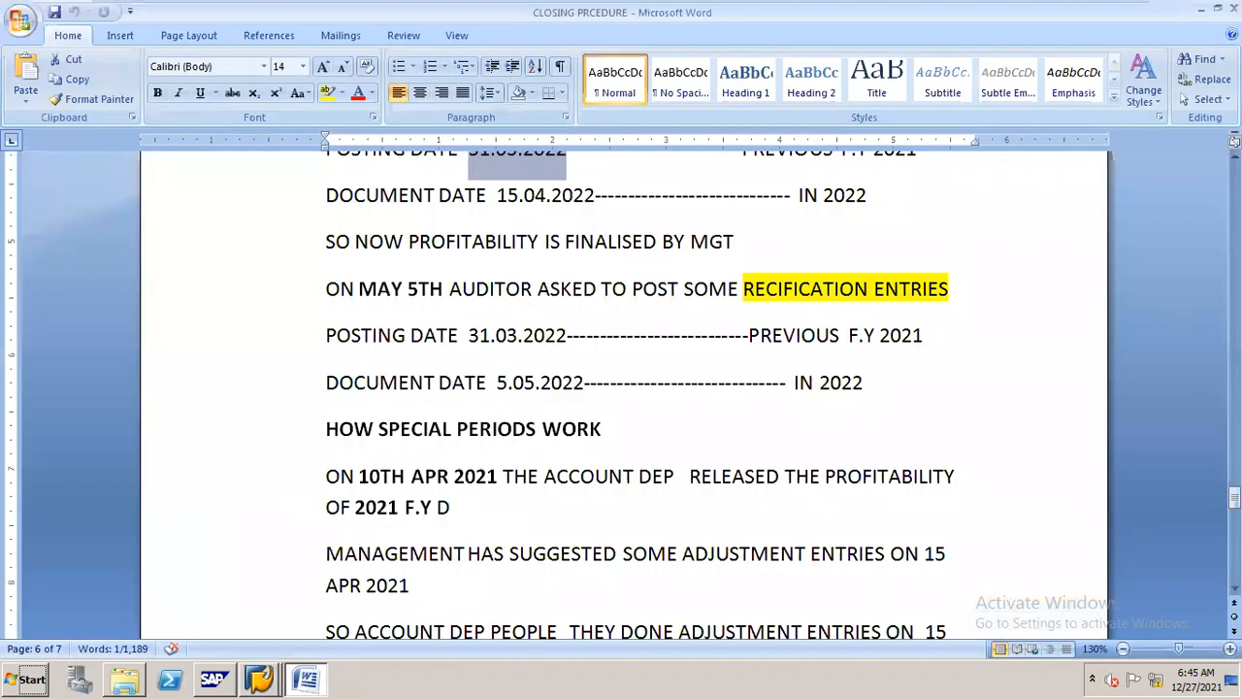
mouse_move(1235, 497)
left_mouse_down()
mouse_move(1235, 551)
mouse_move(1234, 307)
mouse_move(1234, 542)
mouse_move(1234, 518)
left_mouse_up()
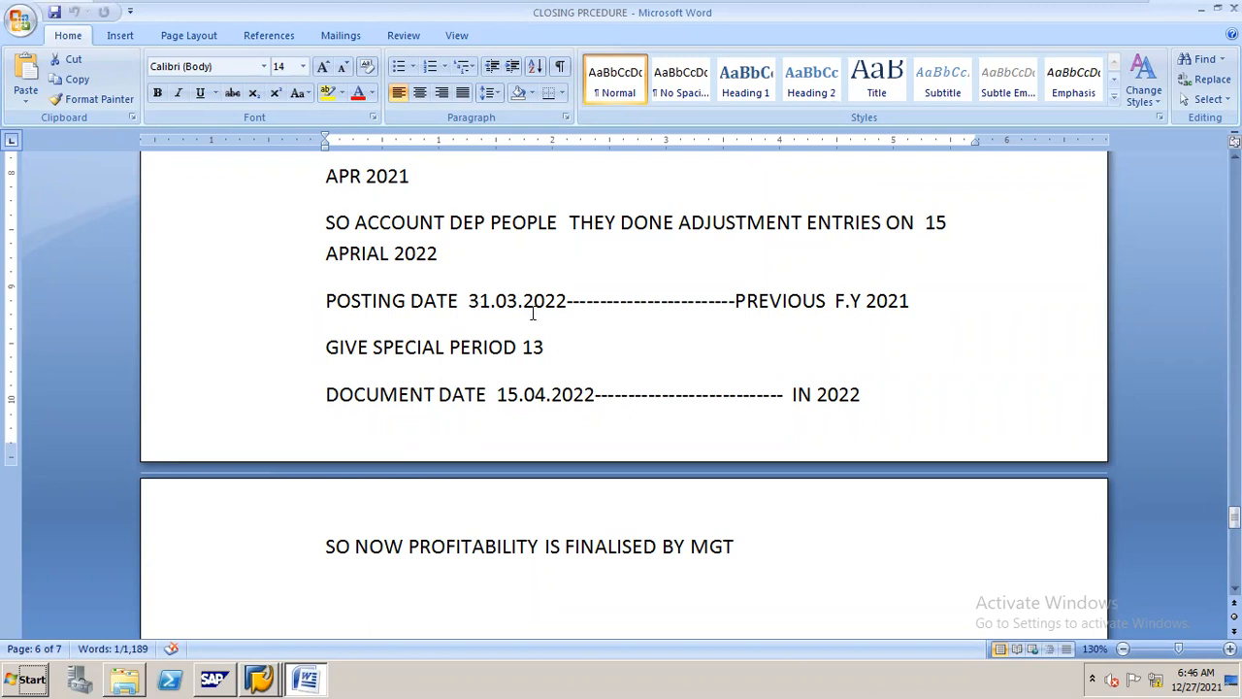
key("alt+Tab")
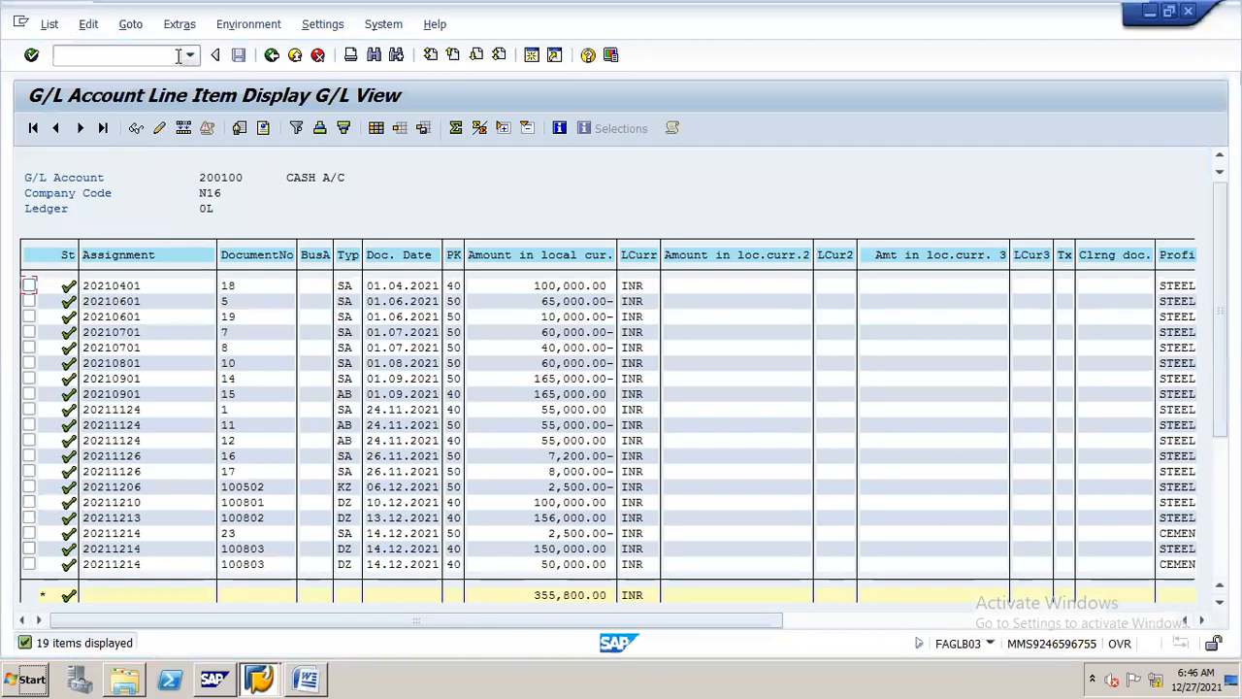
Open the G/L account posting entry, transaction F-02, in another new SAP session
mouse_move(543, 4)
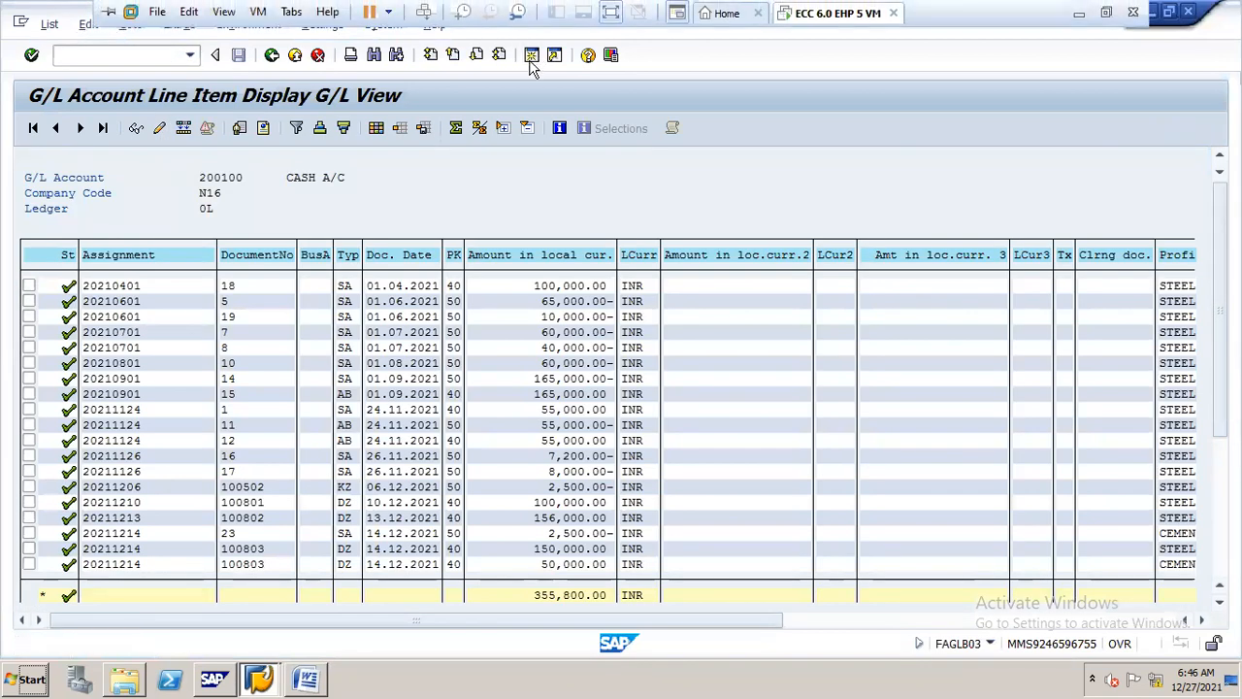
key("shift+F3")
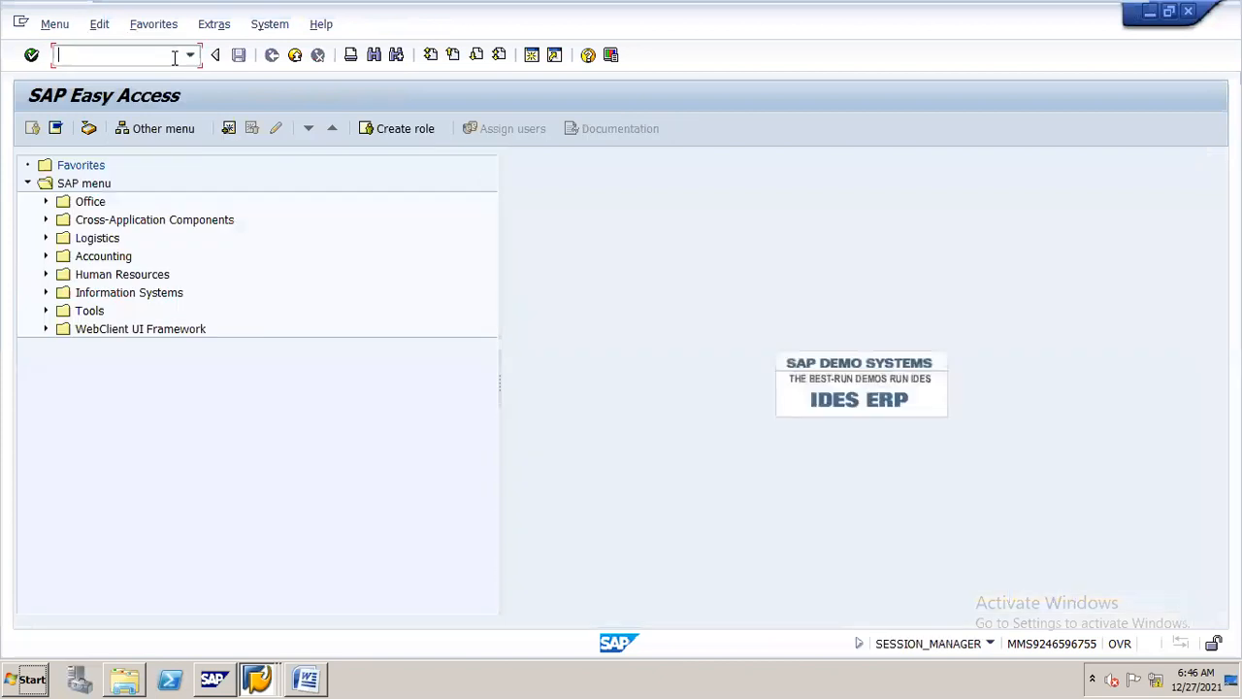
type("/nf-02")
key("Return")
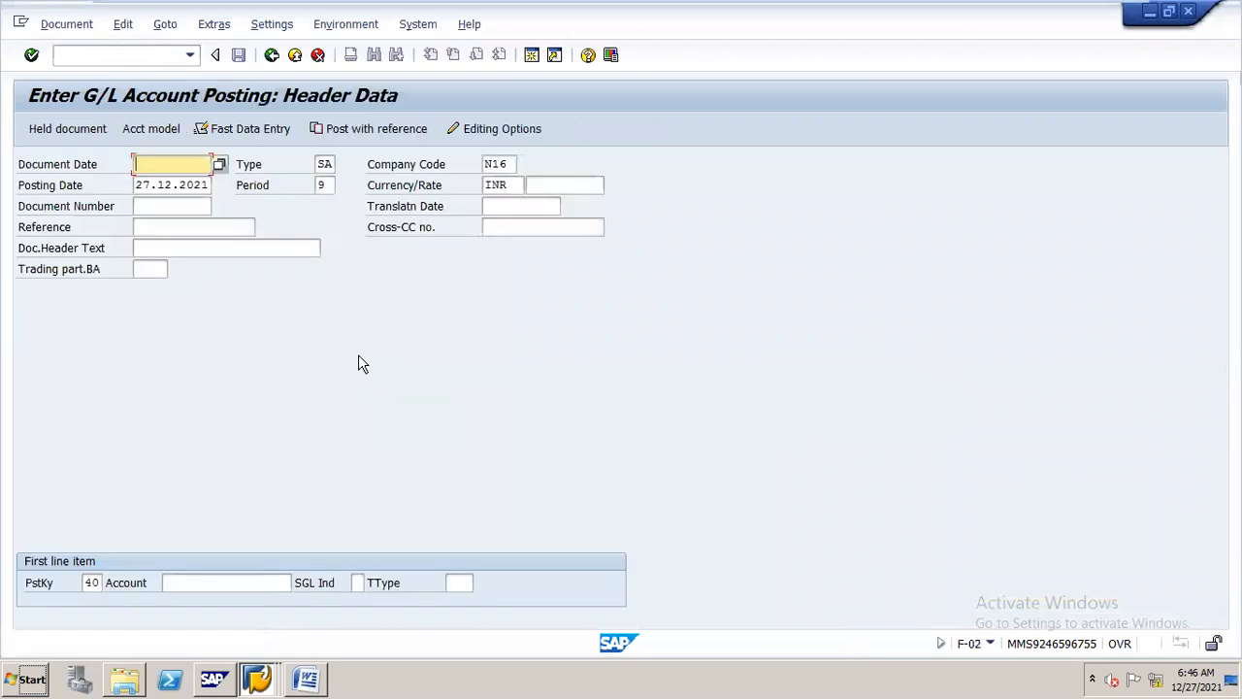
Set the period in the posting header to special period 13, and change it to 14
left_click(331, 184)
key("BackSpace")
type("13")
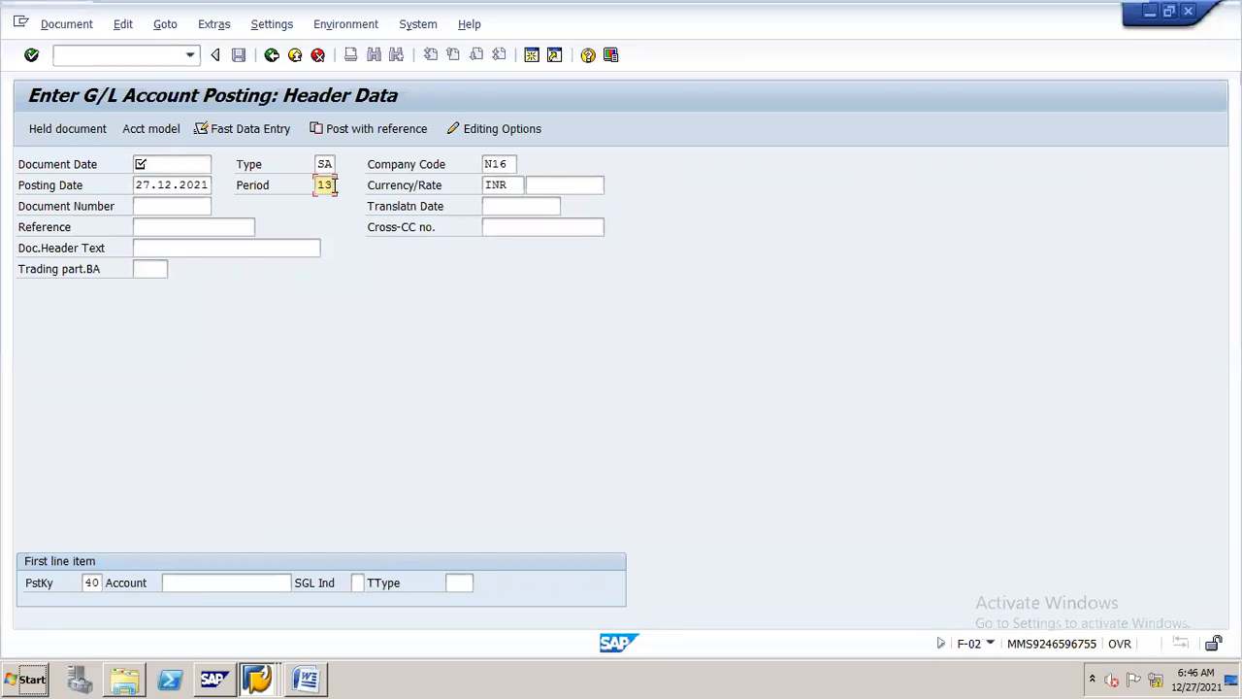
key("BackSpace")
type("1")
key("BackSpace")
type("4")
Return to the cash account's 2021 balance display and check special period 13's line items and the rows for periods 13 and 14
left_click(261, 670)
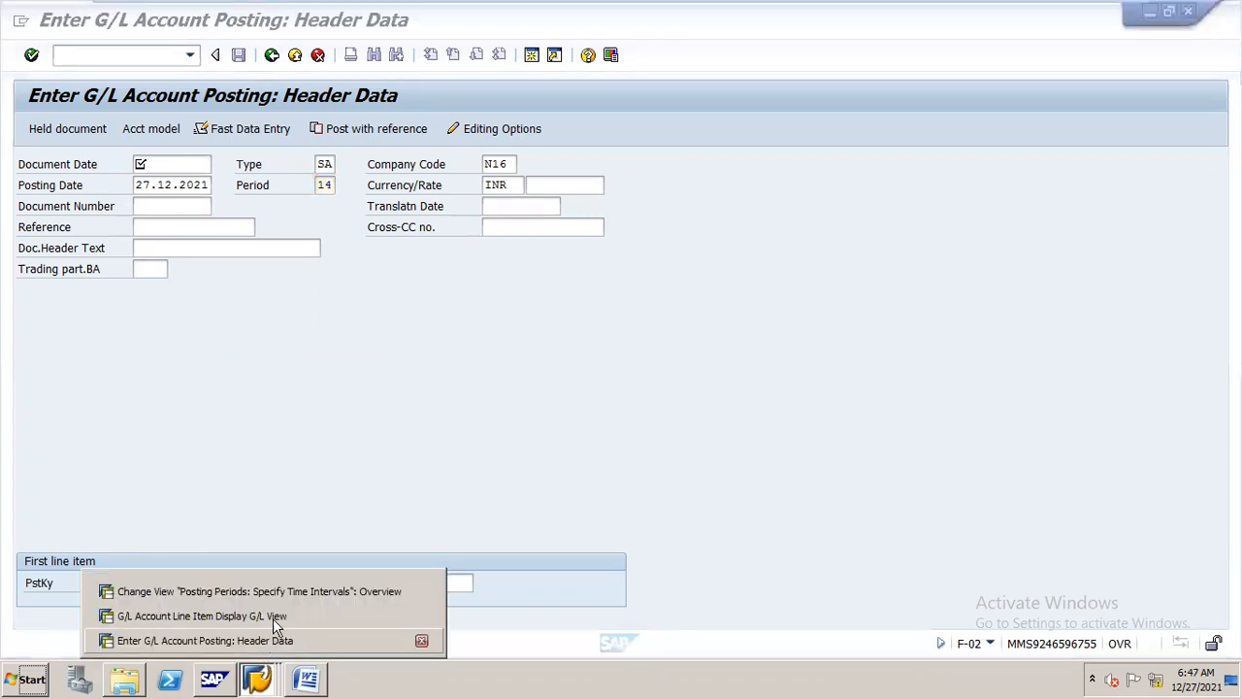
left_click(277, 617)
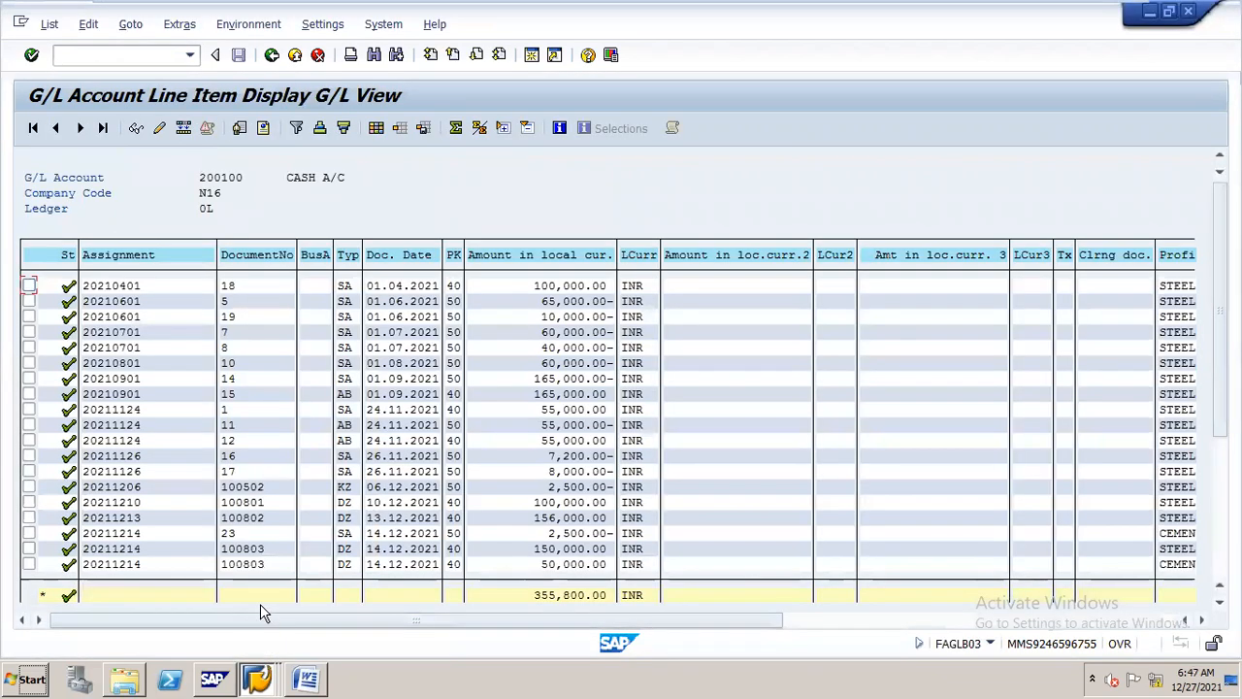
left_click(272, 55)
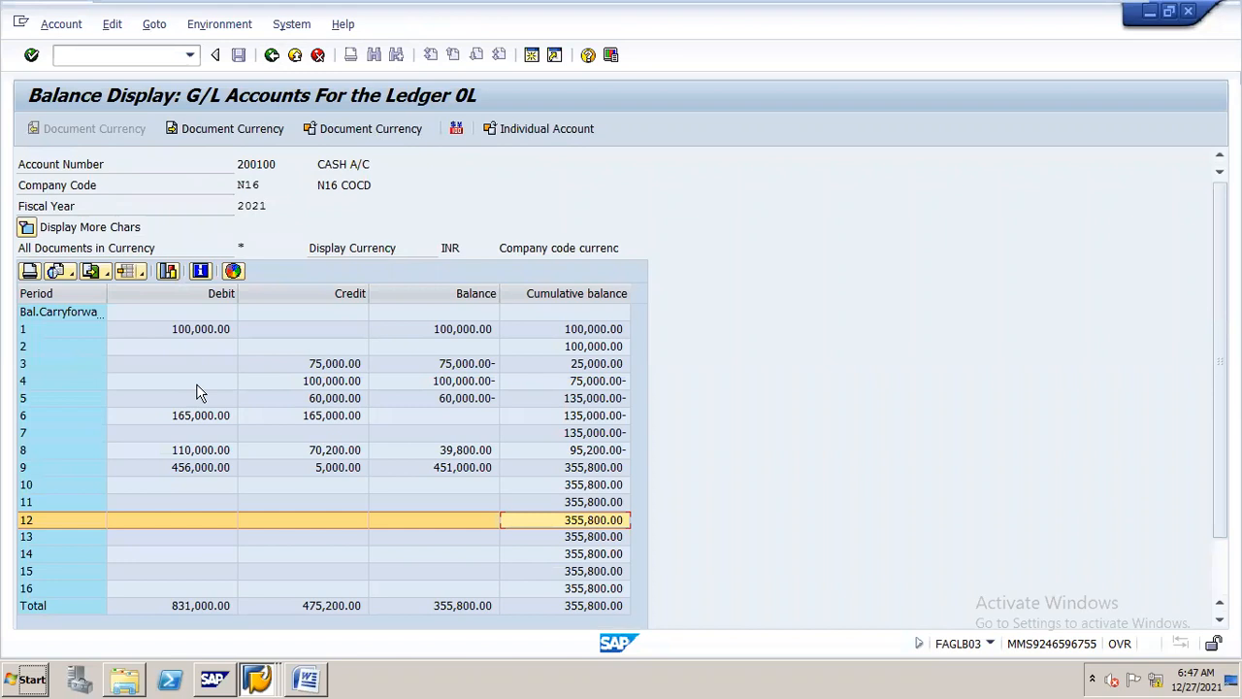
left_click(43, 541)
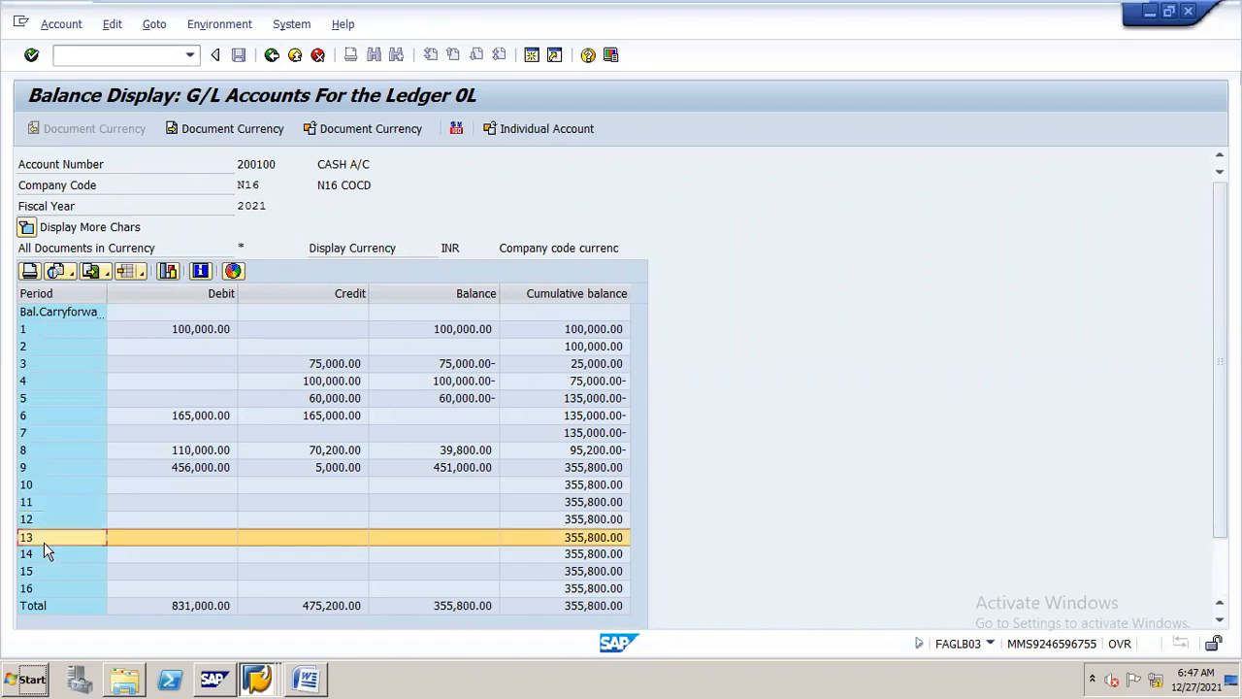
double_click(489, 544)
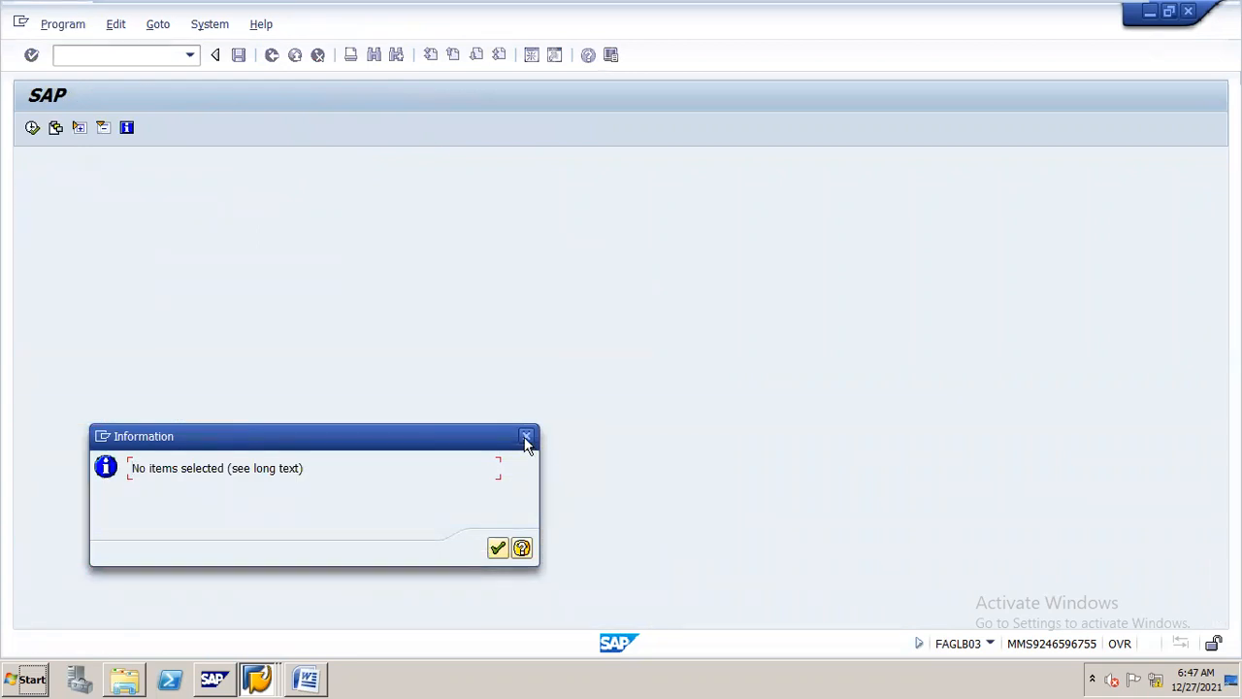
left_click(526, 438)
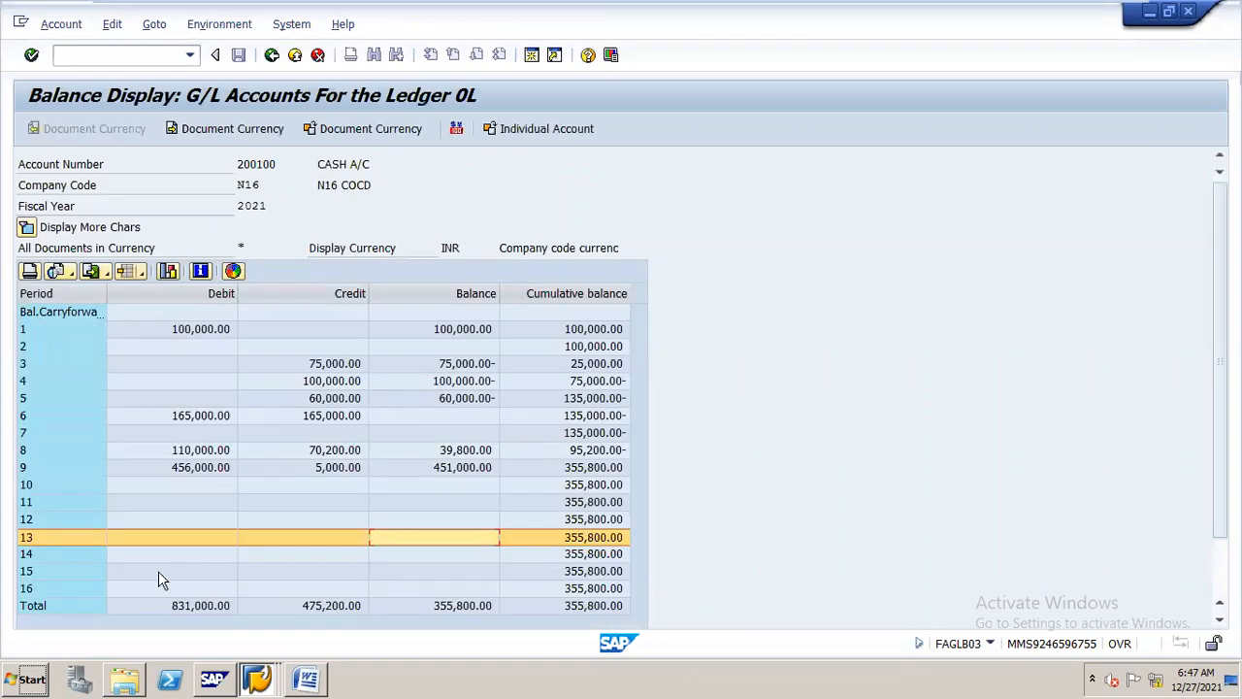
left_click(79, 557)
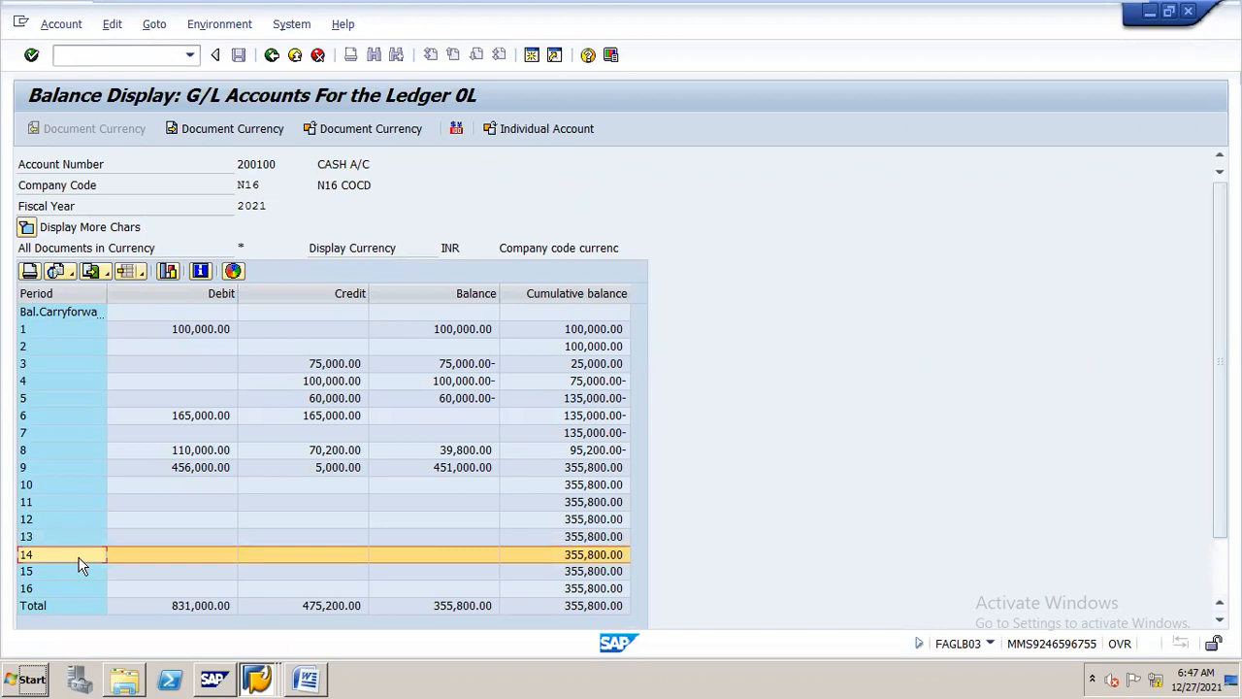
left_click(70, 540)
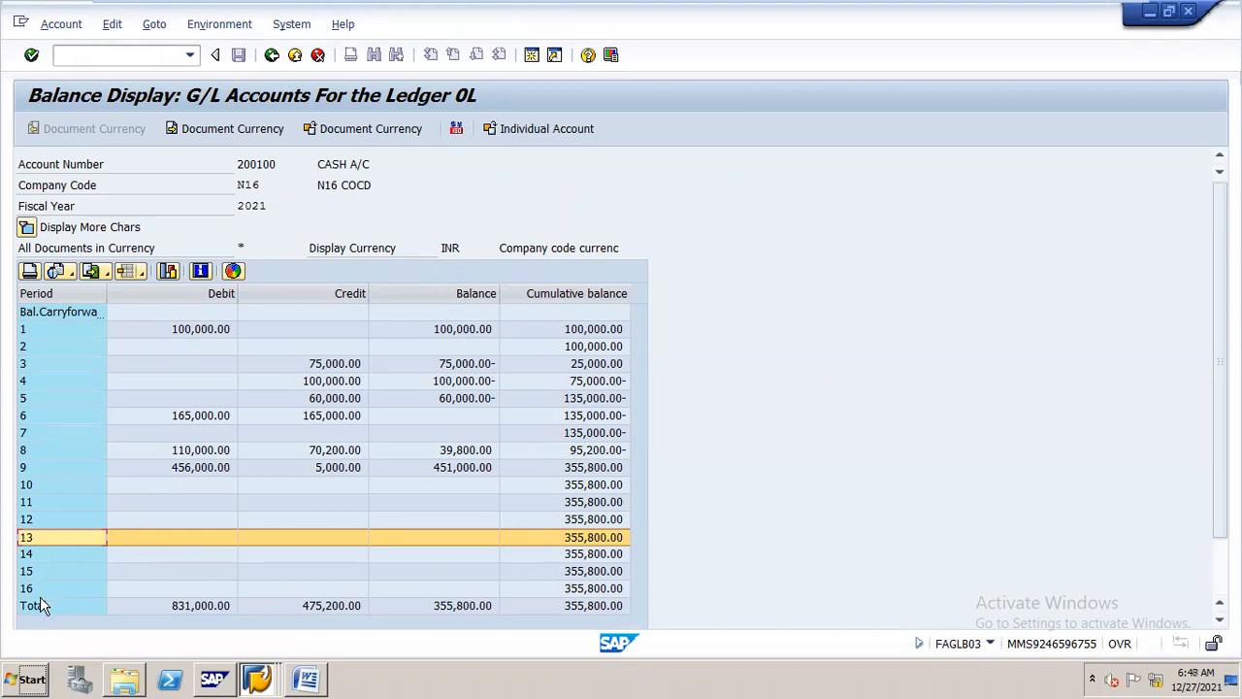
Examine the period 12 row of the cash account's 2021 balance display, and return to the posting periods overview session
left_click(37, 522)
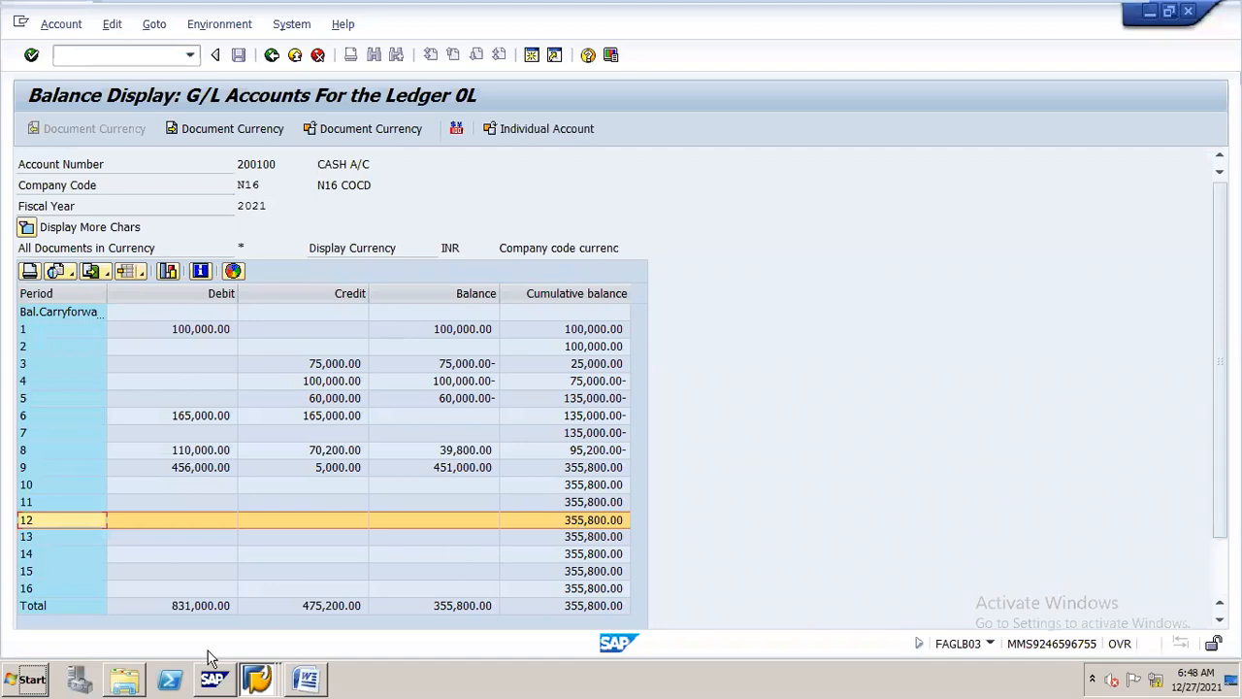
left_click(260, 662)
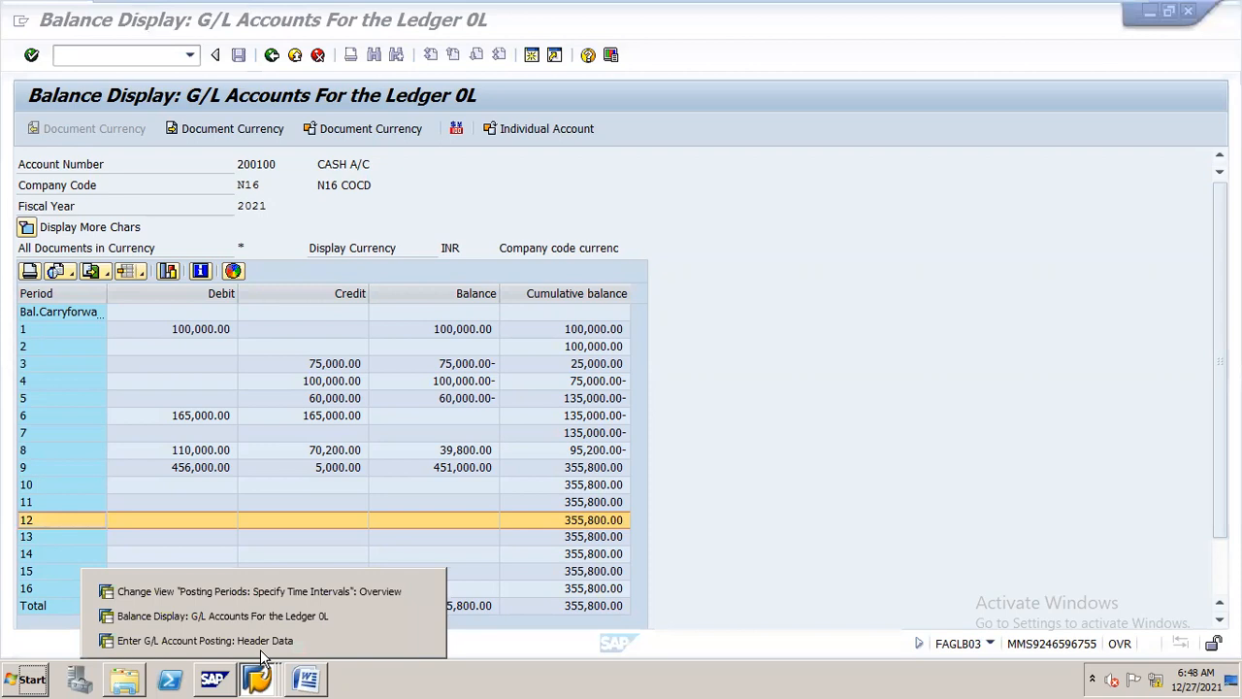
left_click(319, 613)
left_click(258, 670)
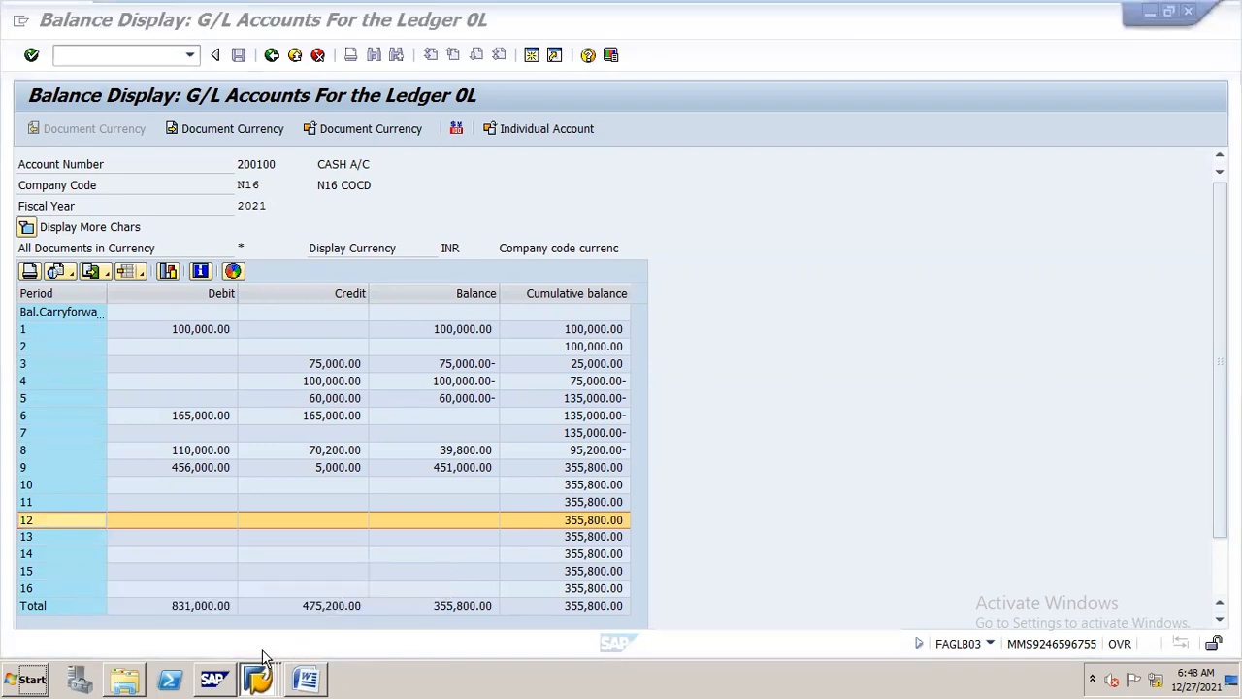
left_click(331, 589)
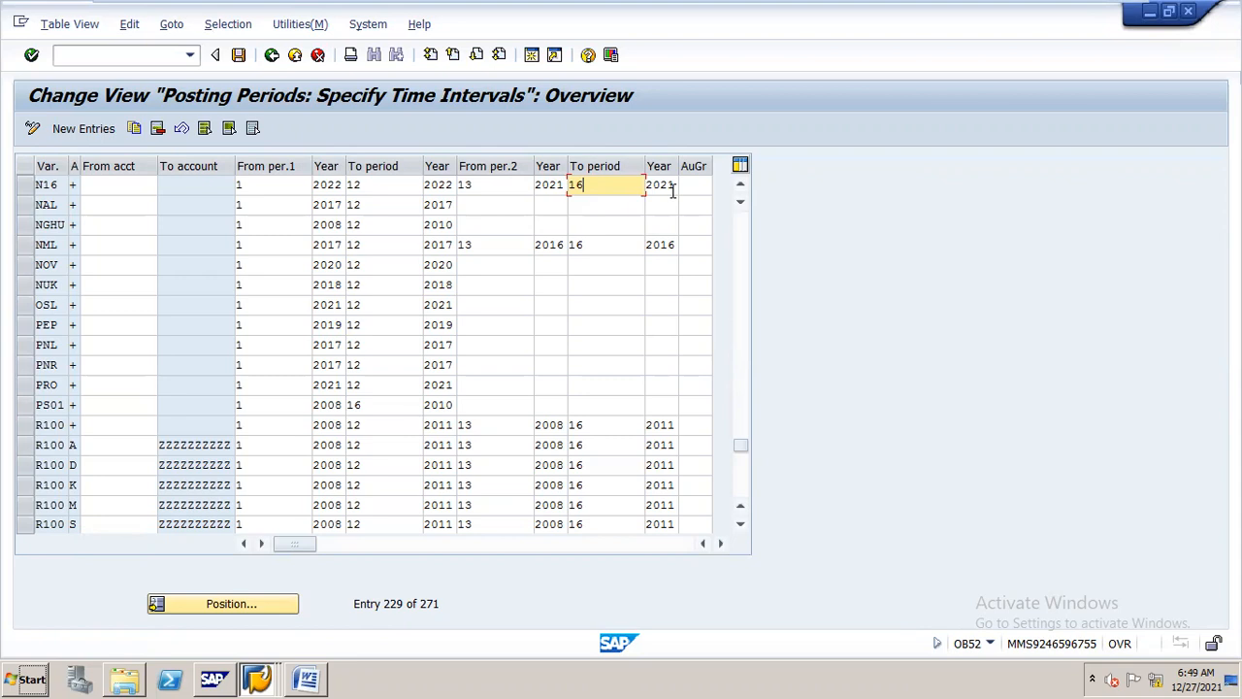
Save variant N16's posting period intervals, assigning the change to one of the own customizing requests
left_click(238, 56)
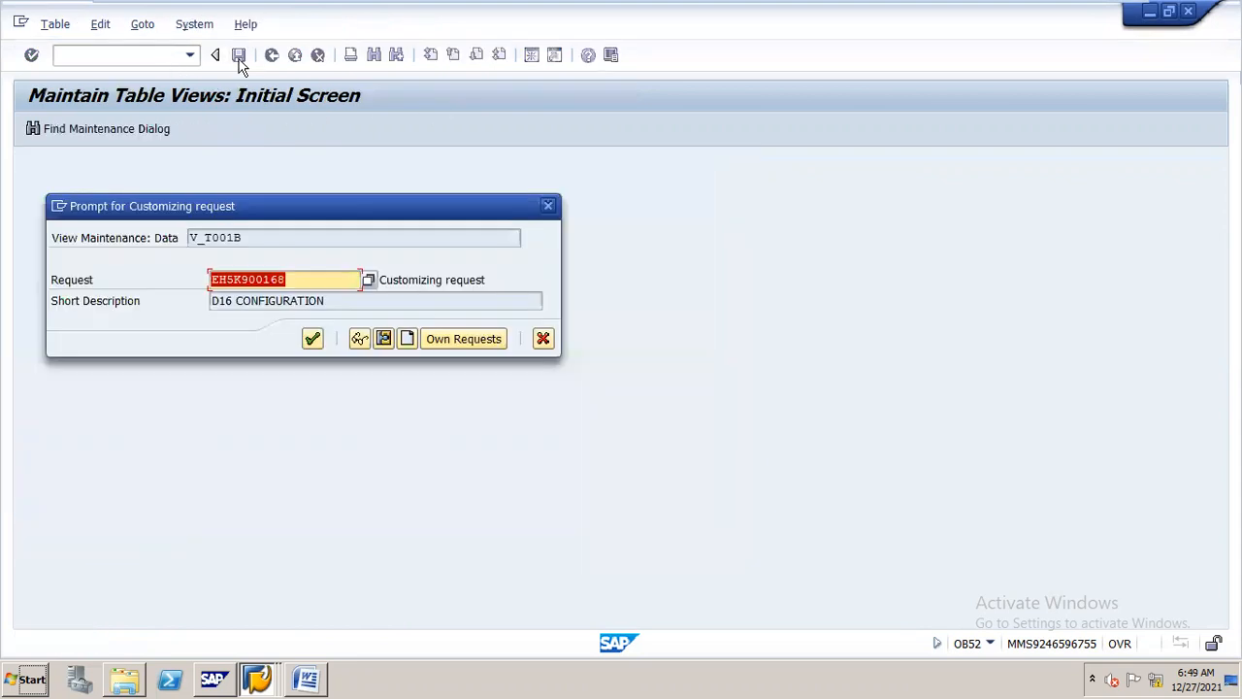
left_click(485, 346)
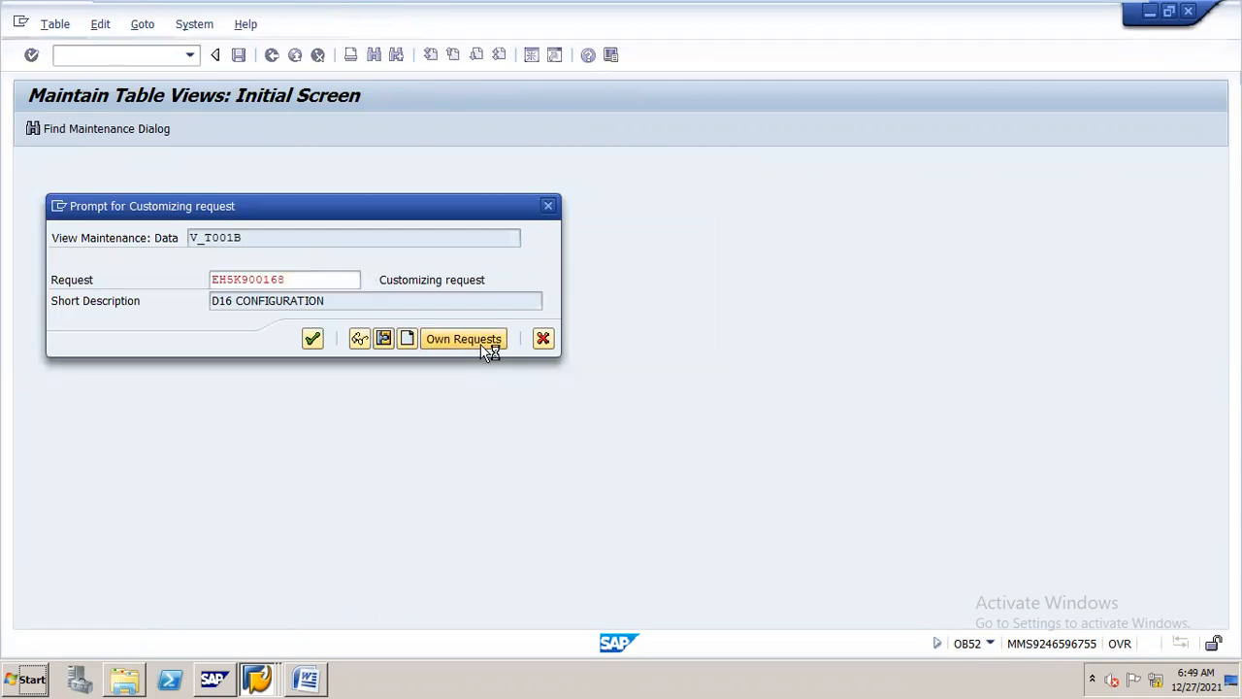
left_click(365, 370)
double_click(365, 369)
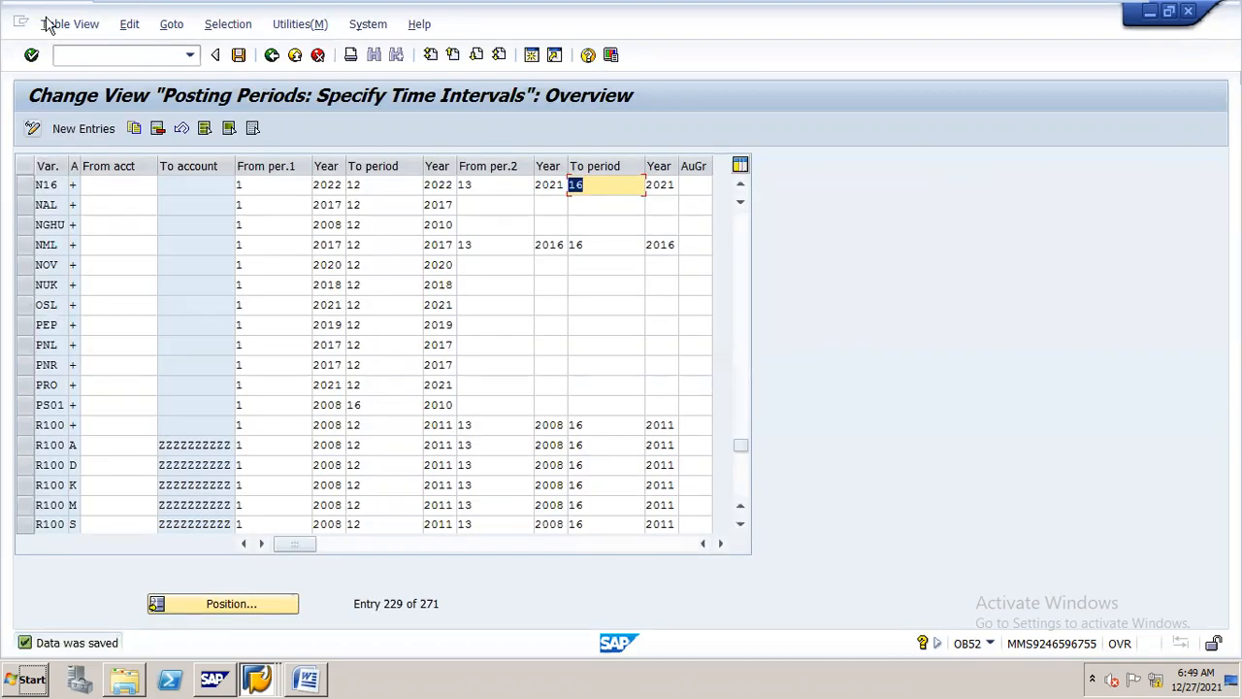
left_click(165, 55)
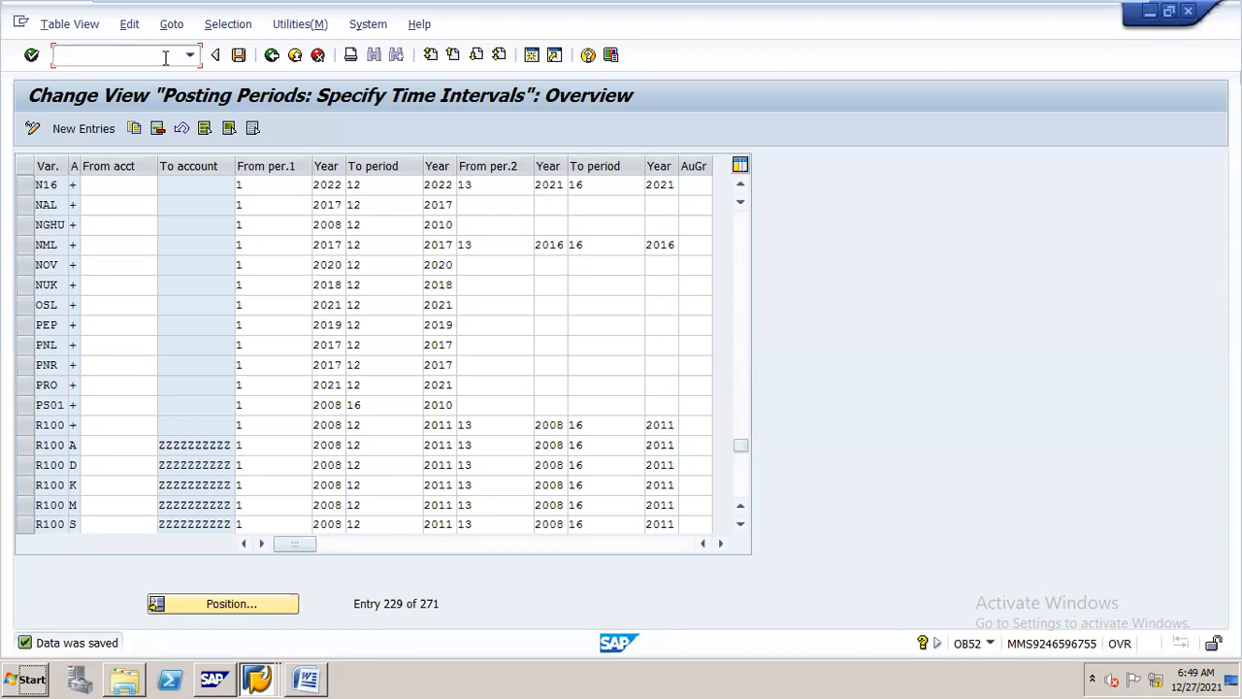
type("/n")
left_click(257, 677)
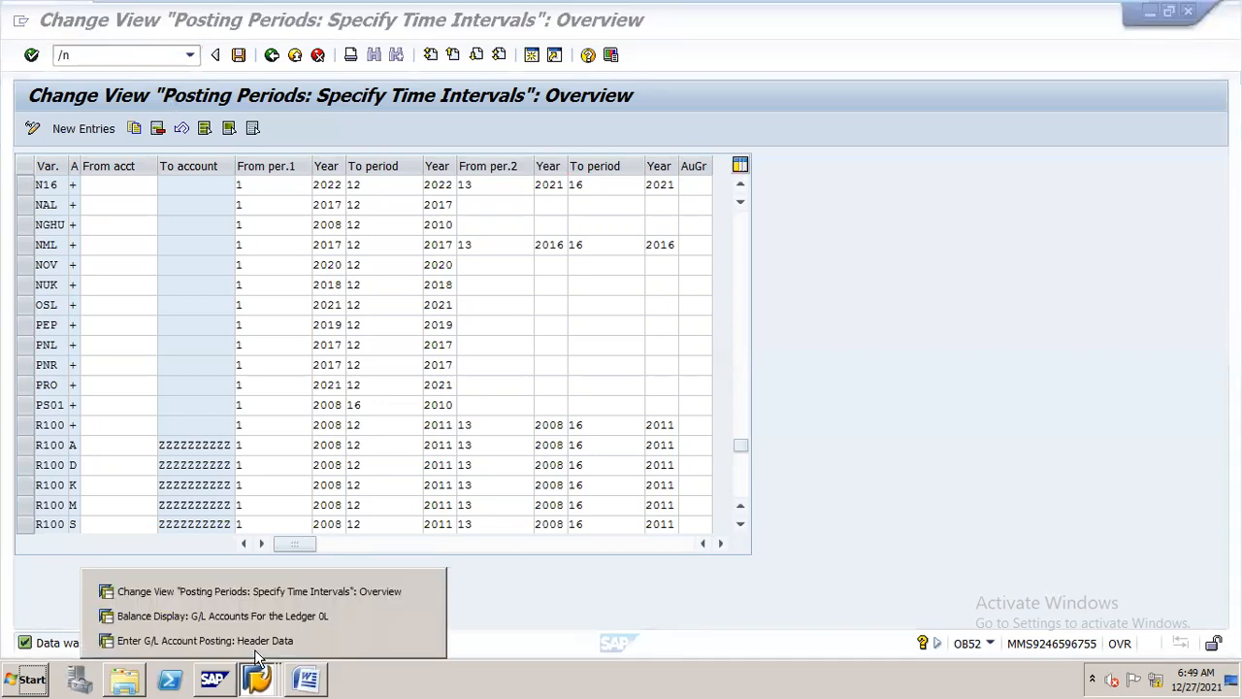
left_click(304, 617)
left_click(258, 675)
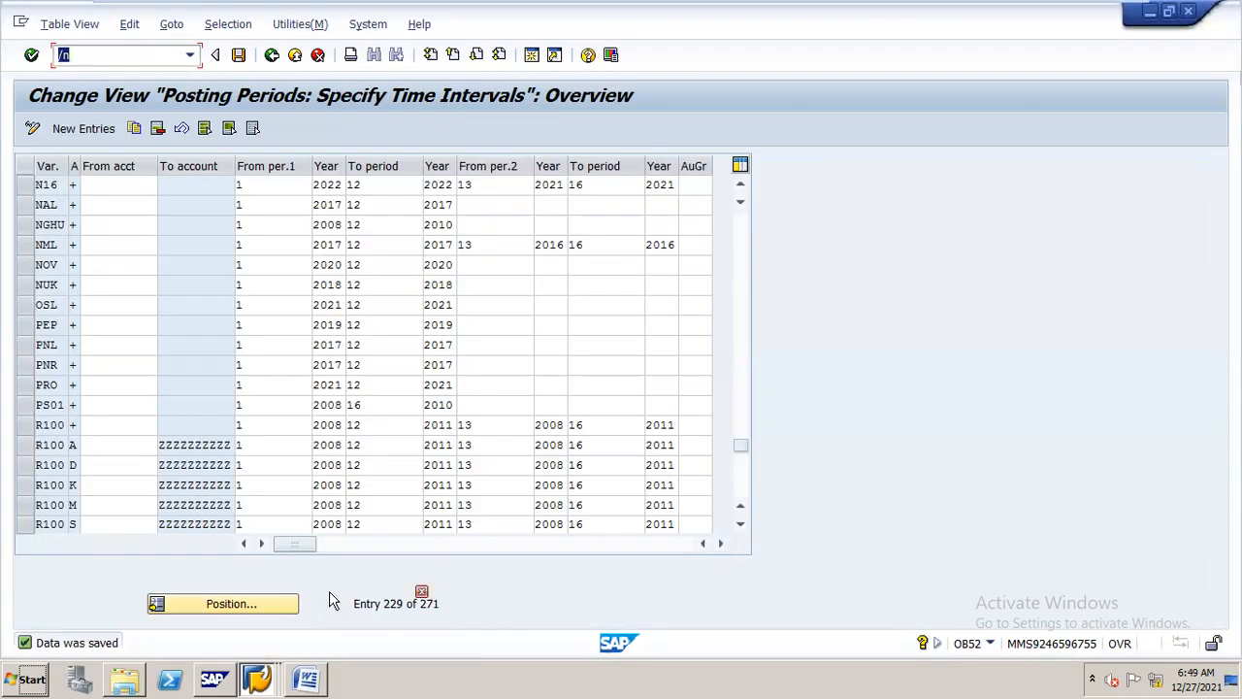
left_click(329, 591)
left_click(258, 677)
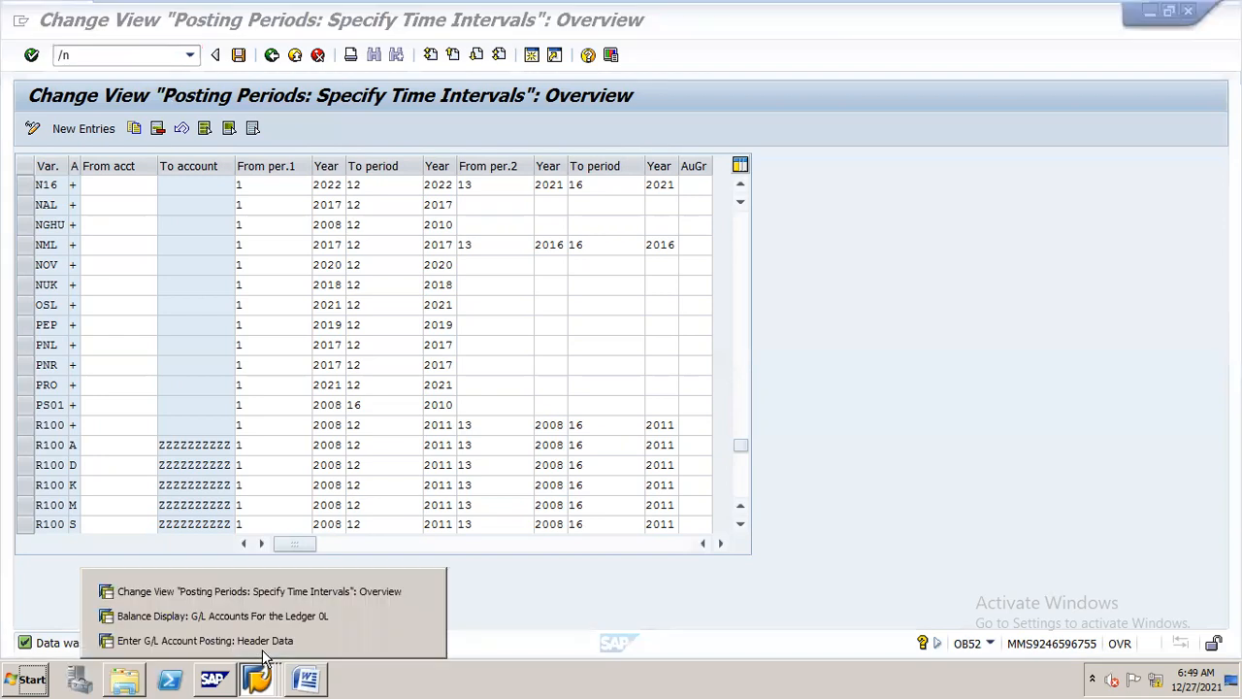
In the G/L account posting header, set both the document date and the posting date to 31.12.2022
left_click(295, 642)
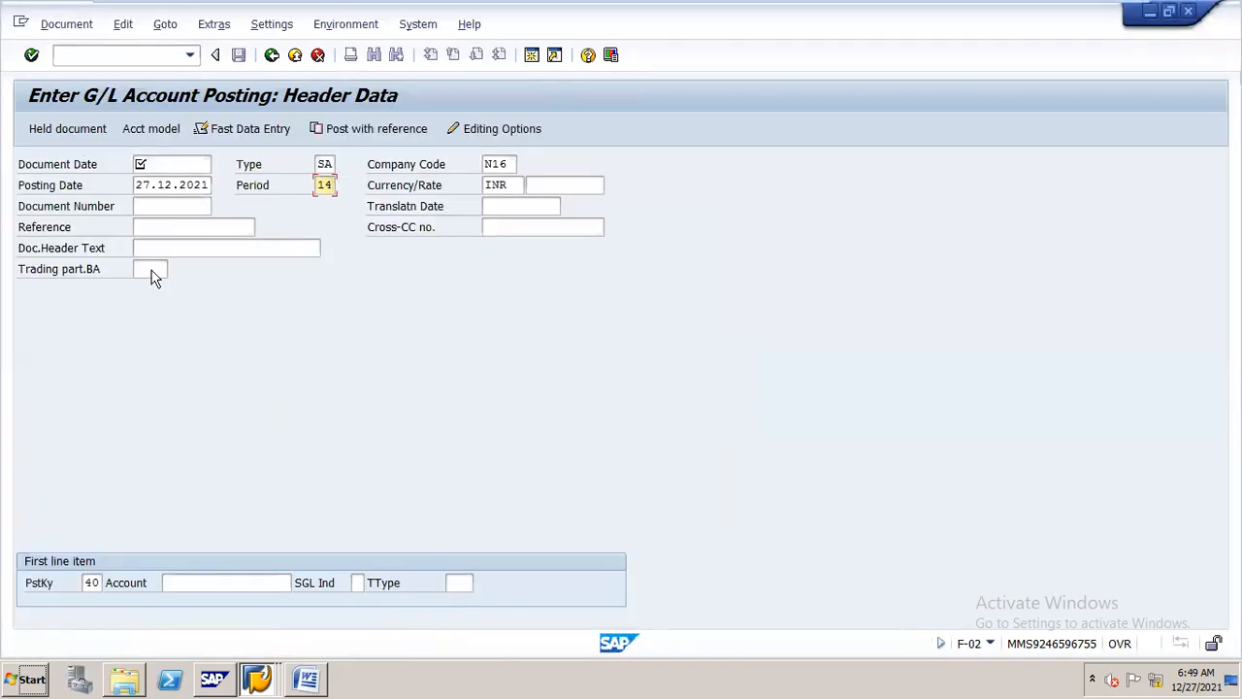
left_click(156, 165)
type("31.12.2022")
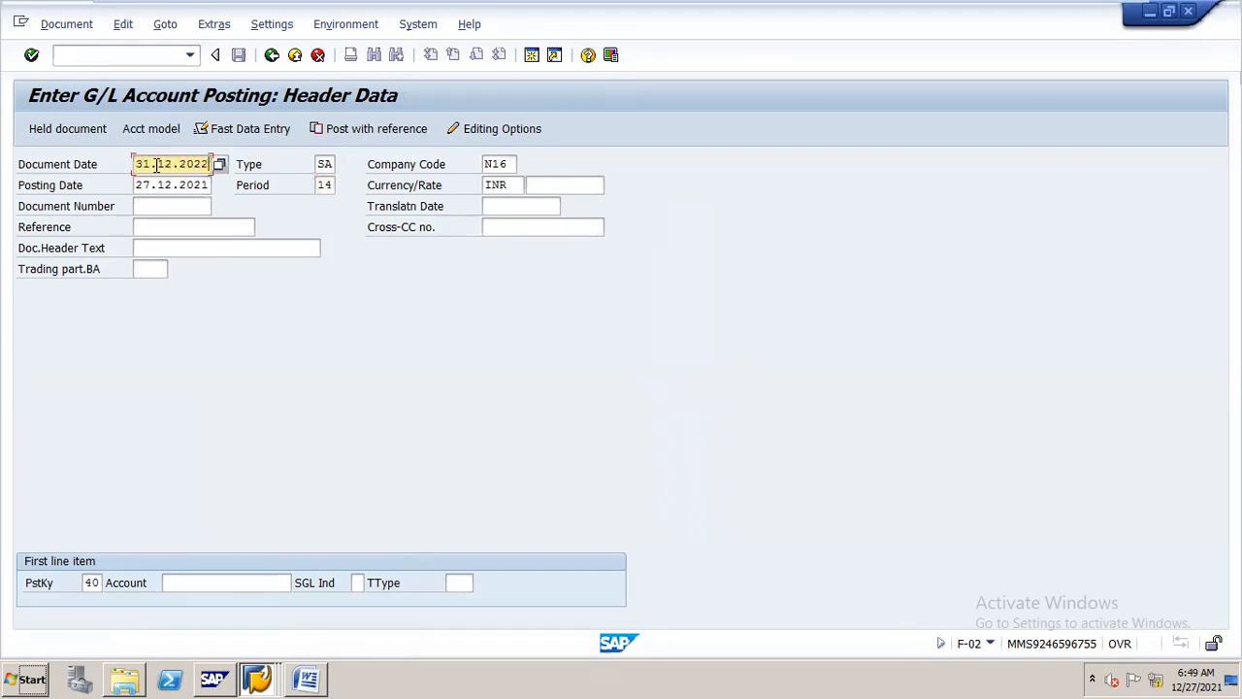
key("Tab")
key("BackSpace")
key("BackSpace")
key("BackSpace")
key("BackSpace")
key("BackSpace")
key("BackSpace")
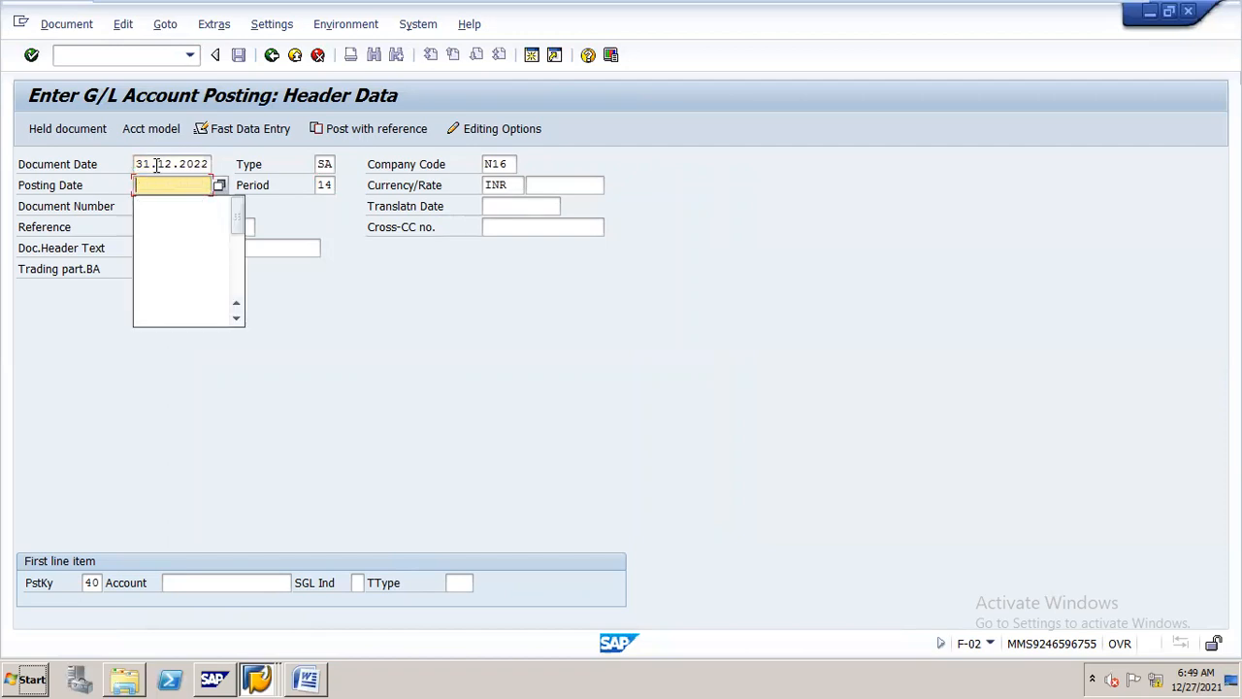
type("31.")
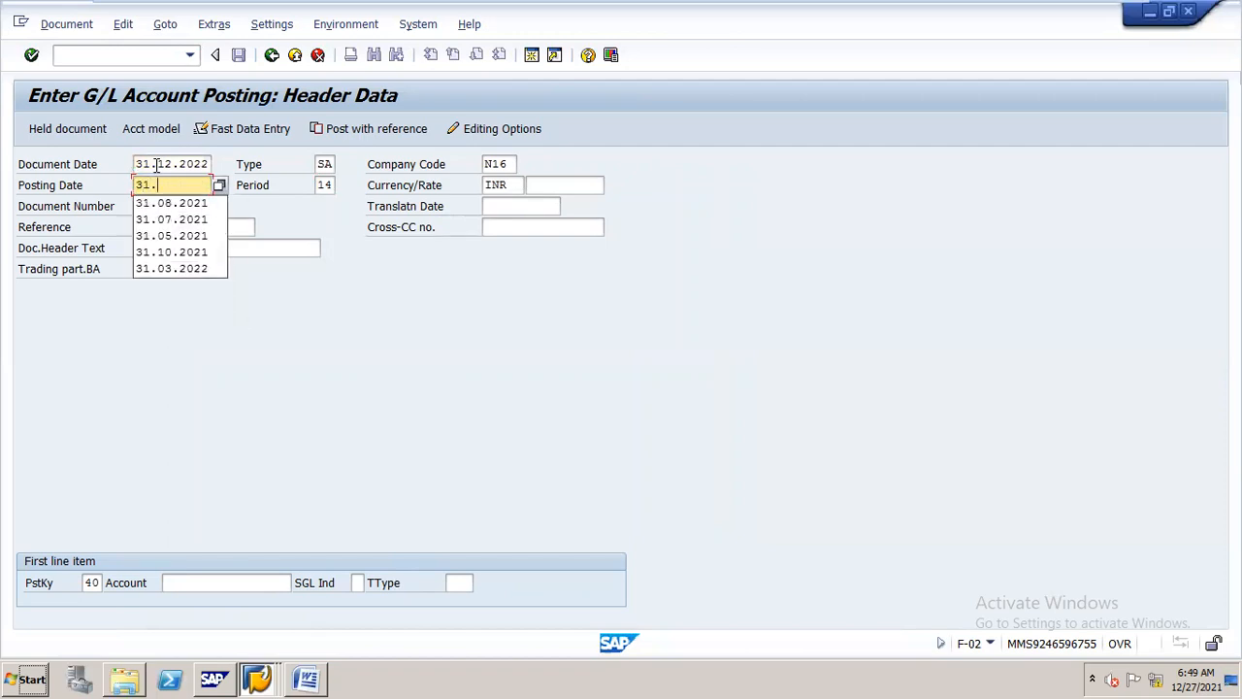
key("Down")
type(".")
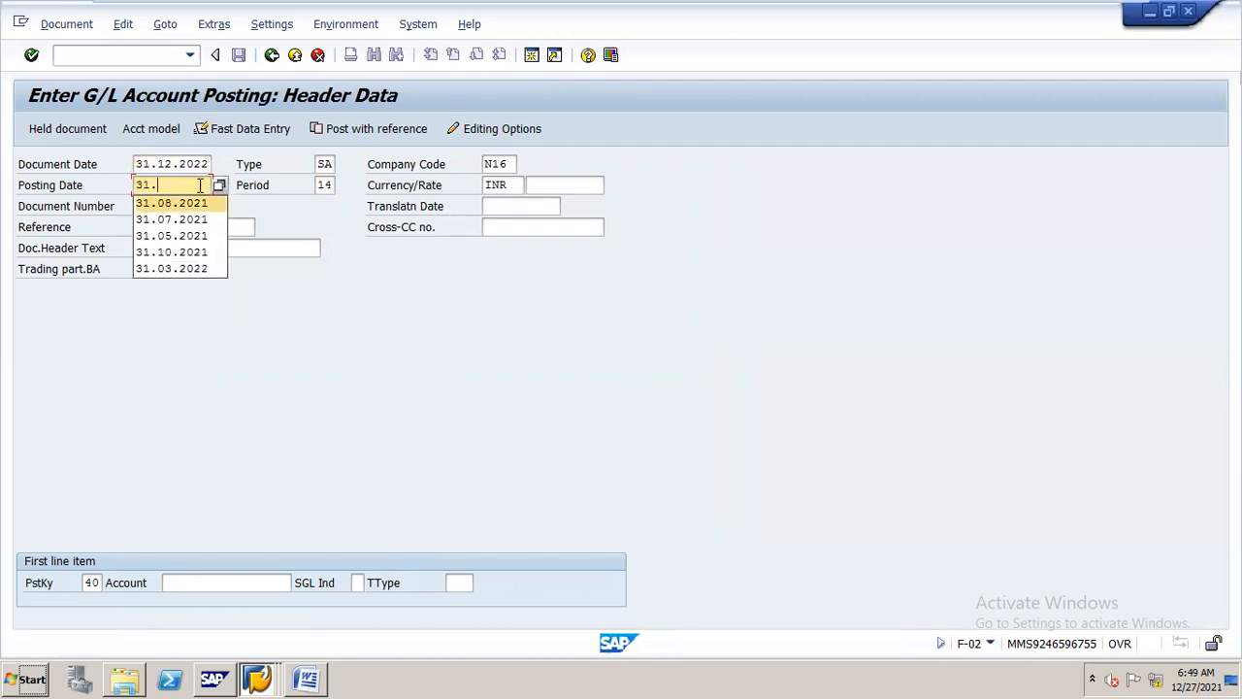
type("12.2022")
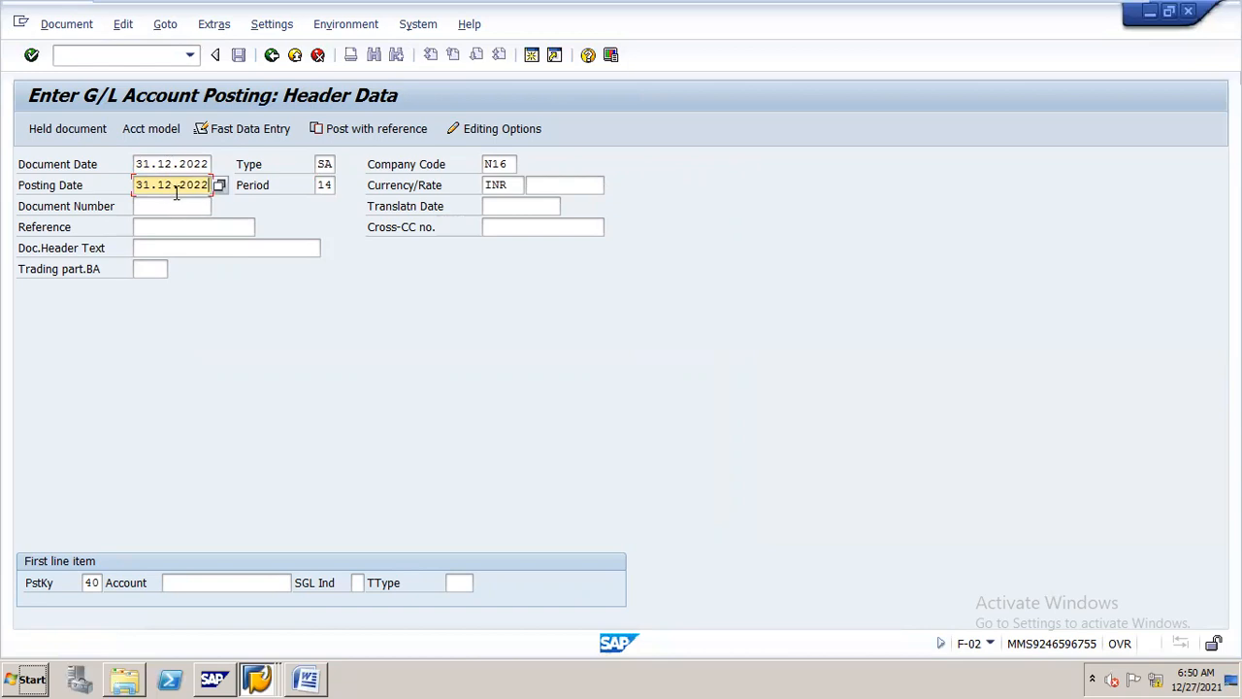
Set the posting period to 13, enter account 400100 for the first line item, and continue to its item entry
double_click(322, 185)
type("1")
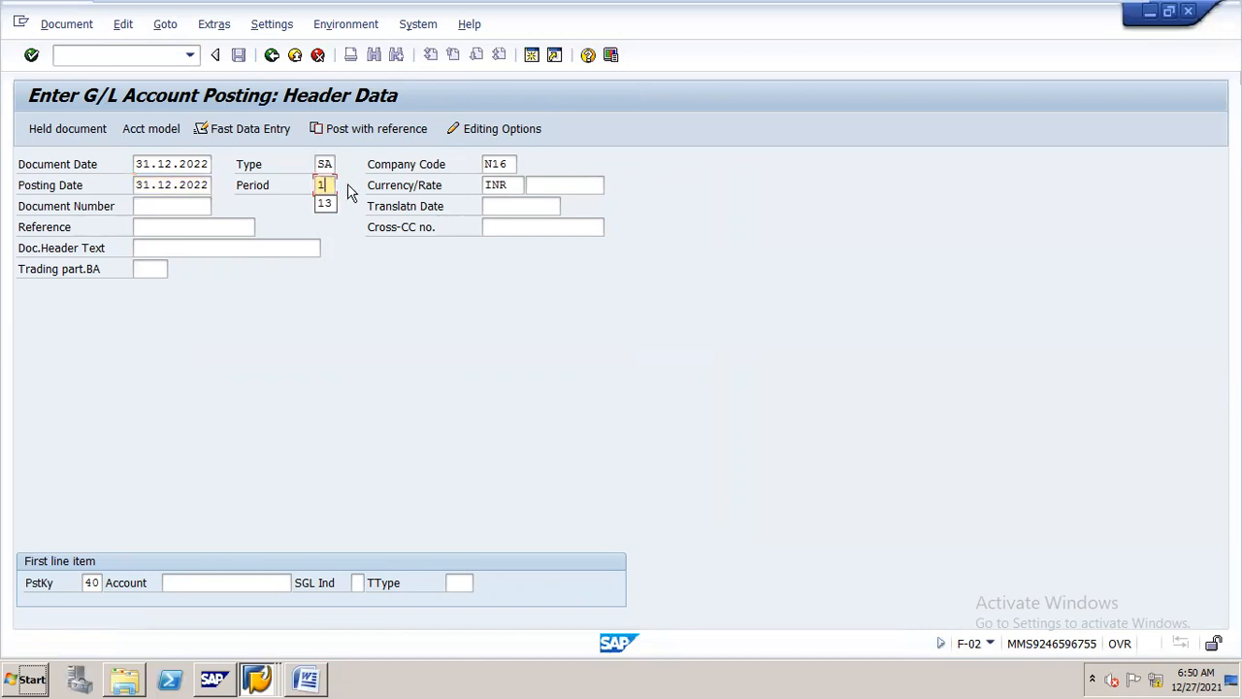
type("3")
left_click(280, 582)
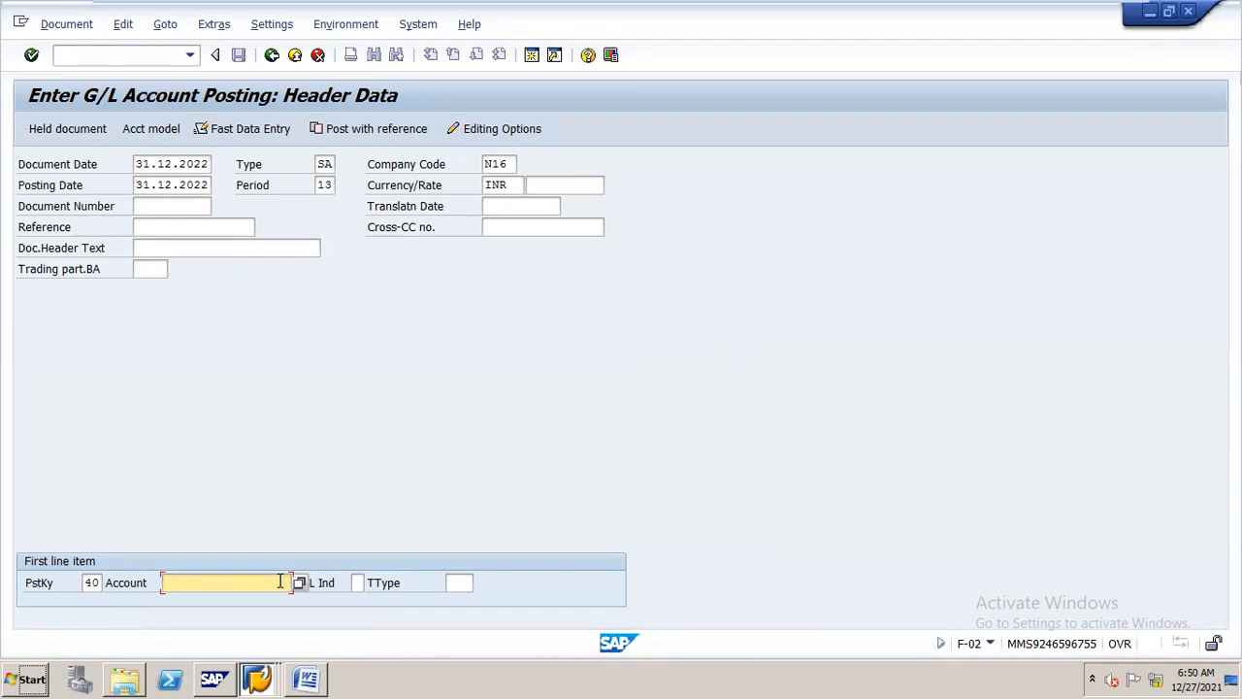
type("400100")
key("Return")
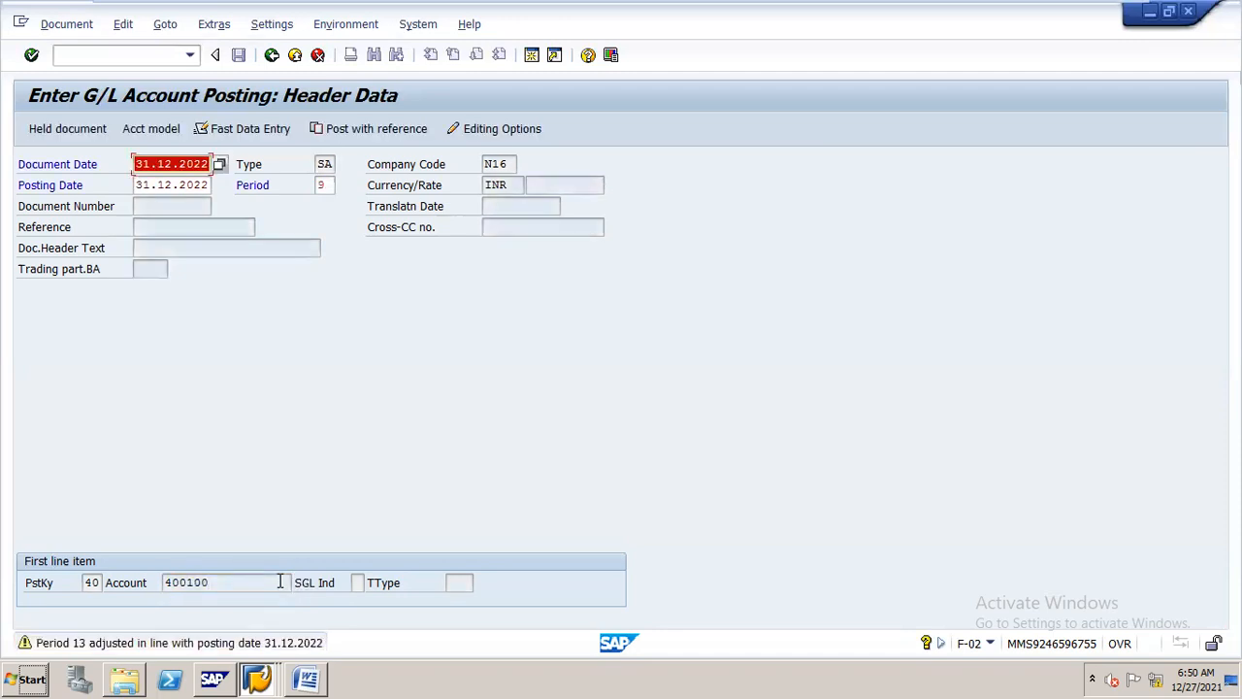
key("Return")
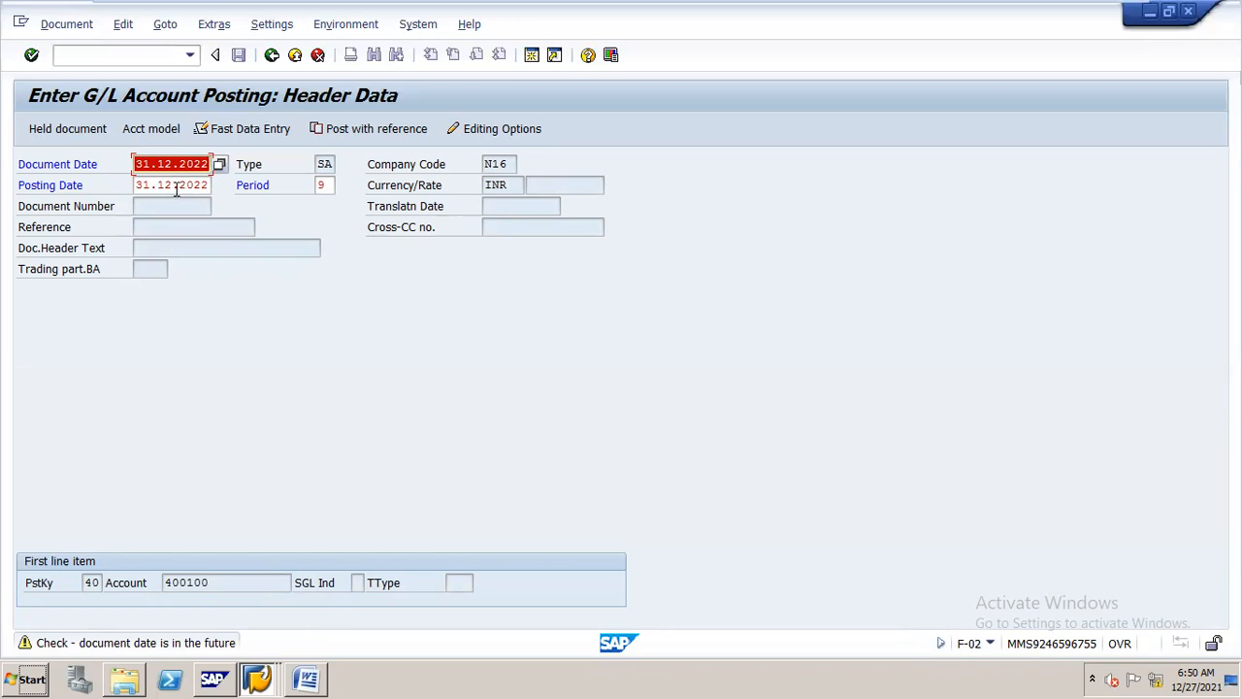
key("Return")
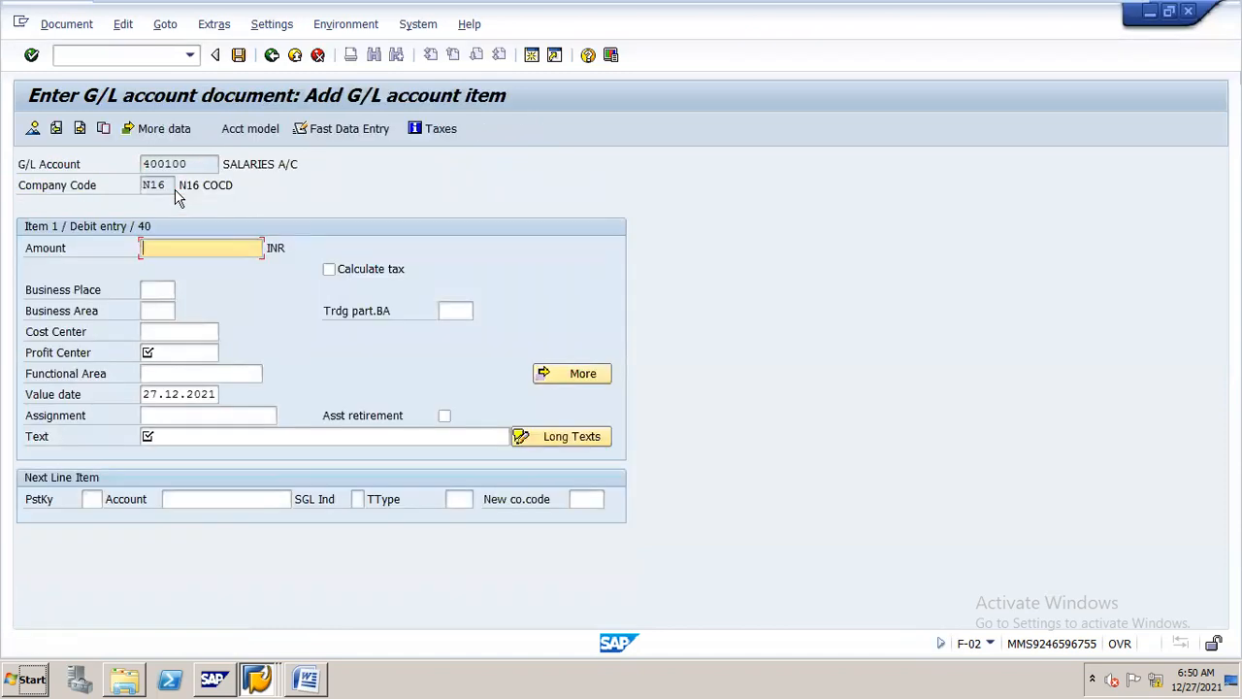
Enter an amount of 123456 and profit center STEEL for the salaries debit item
type("123456")
key("Down")
key("Down")
key("Down")
key("Down")
key("space")
Enter the salaries item's text as "salries posting in spl period 13"
key("Down")
key("Return")
key("Down")
key("Down")
key("Down")
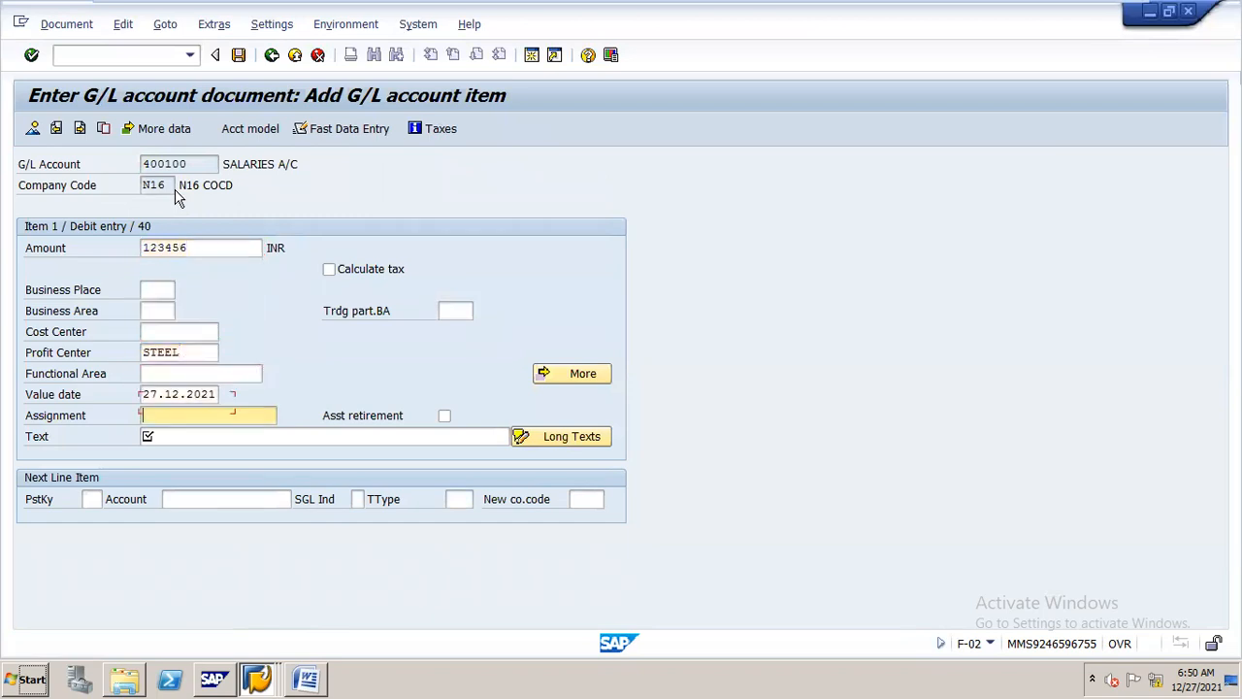
key("Down")
type("salr")
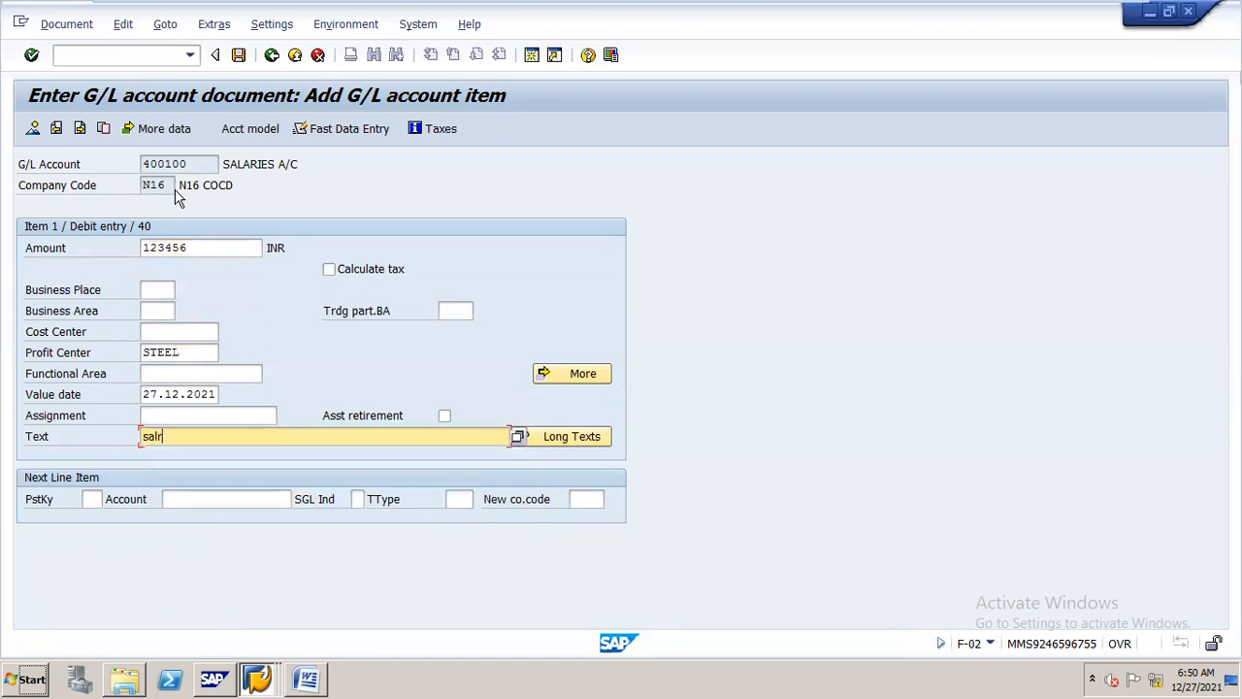
type("ies posting in spl perio")
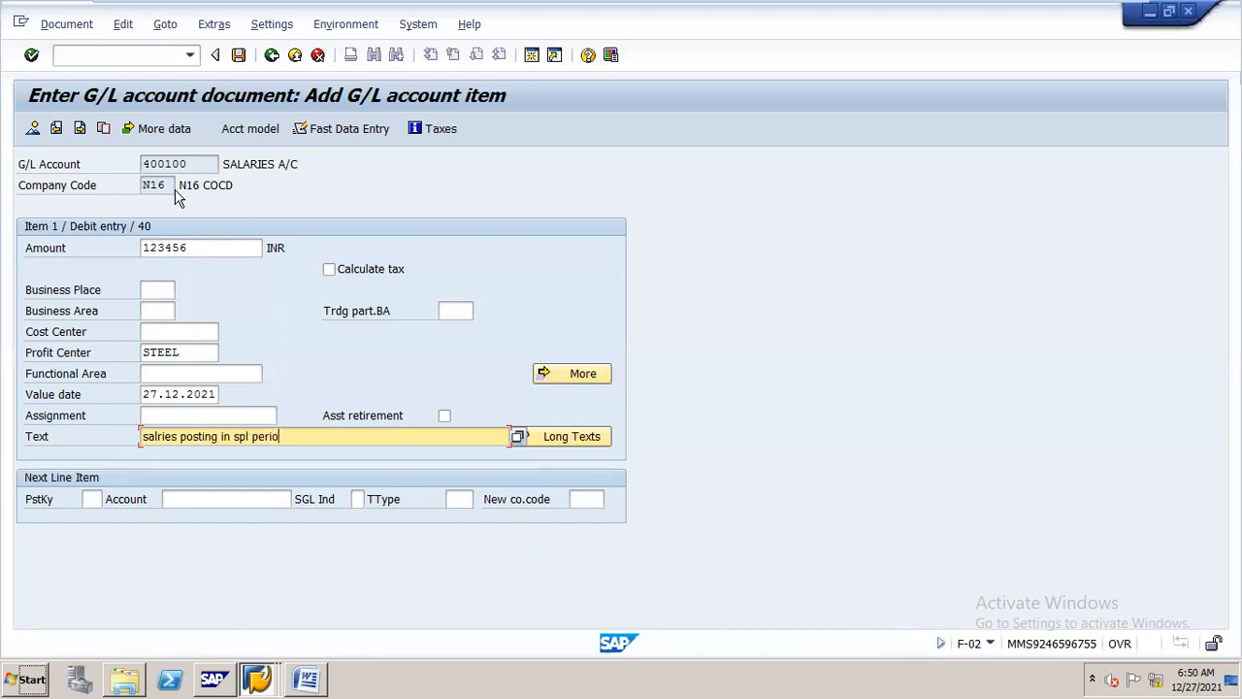
type("d 12")
key("BackSpace")
type("3")
Add a next line item with posting key 50 and cash account 200100
key("Tab")
key("Tab")
type("50")
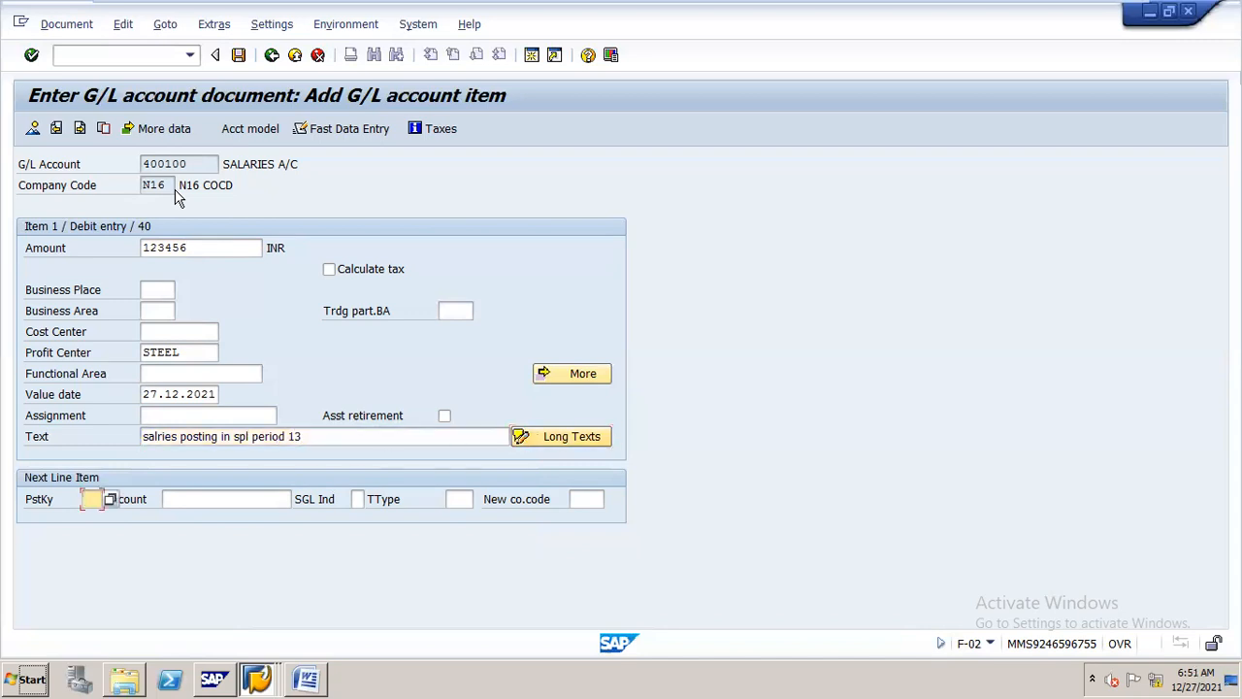
key("Tab")
type("200100")
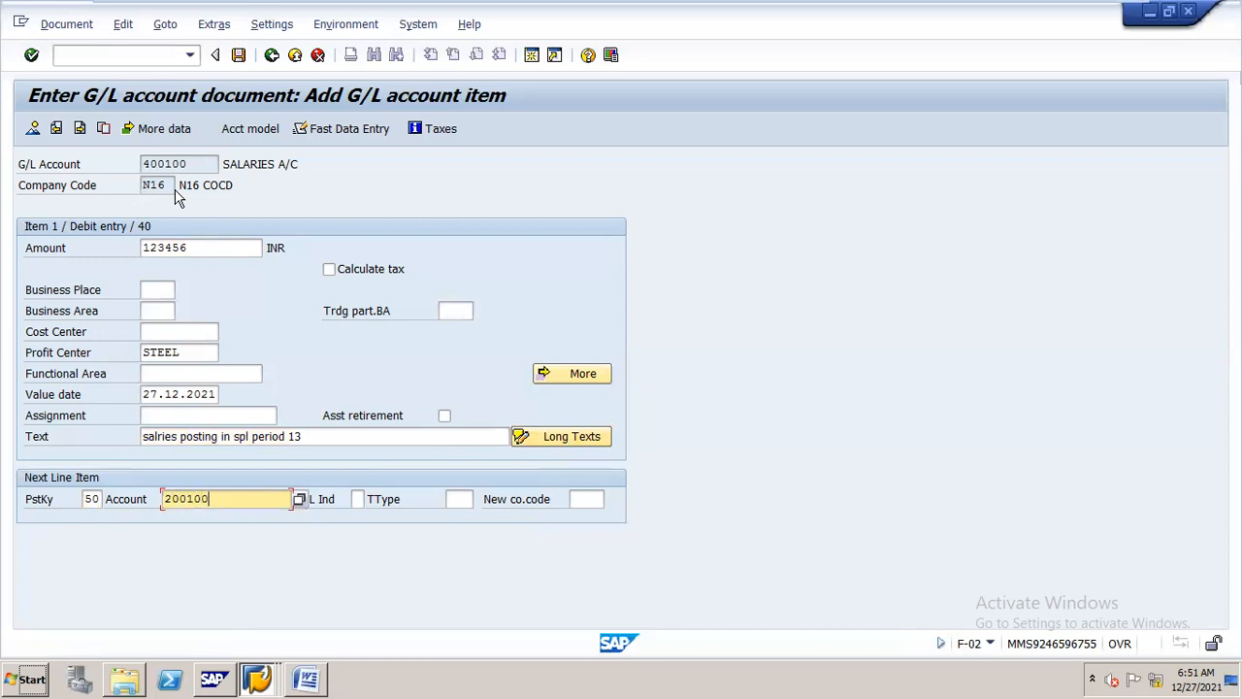
key("Return")
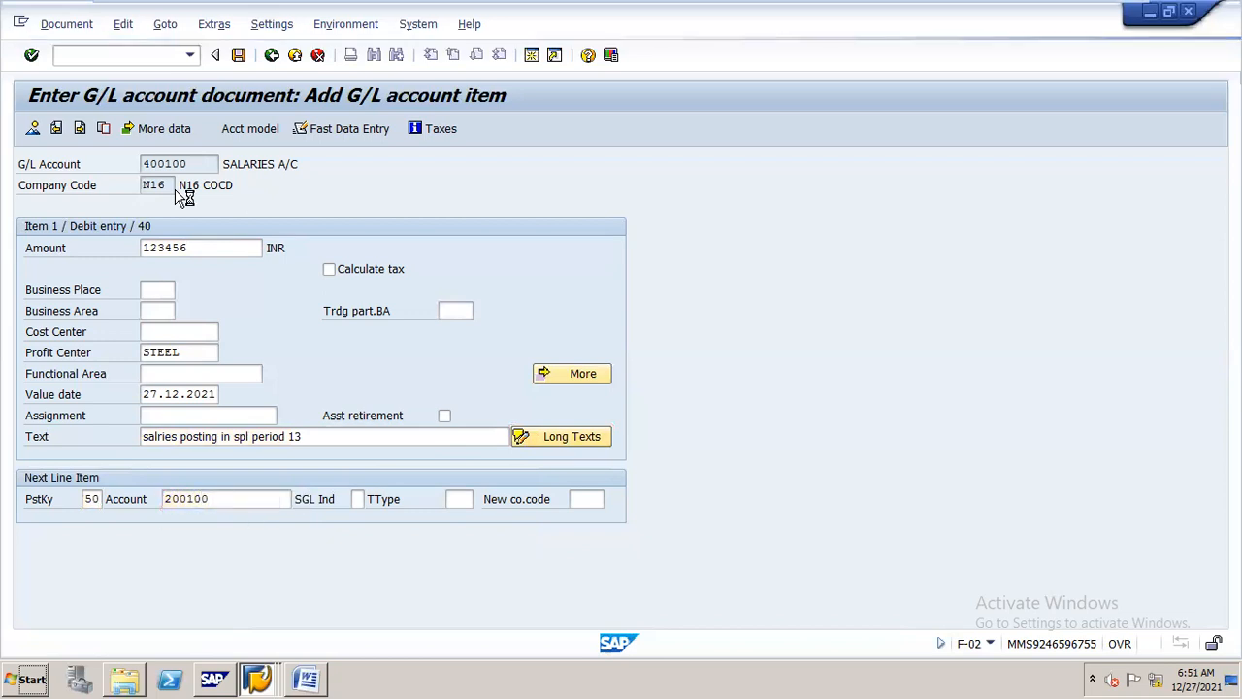
Complete the cash credit item with amount *, profit center STEEL and text +, and simulate the document
type("*")
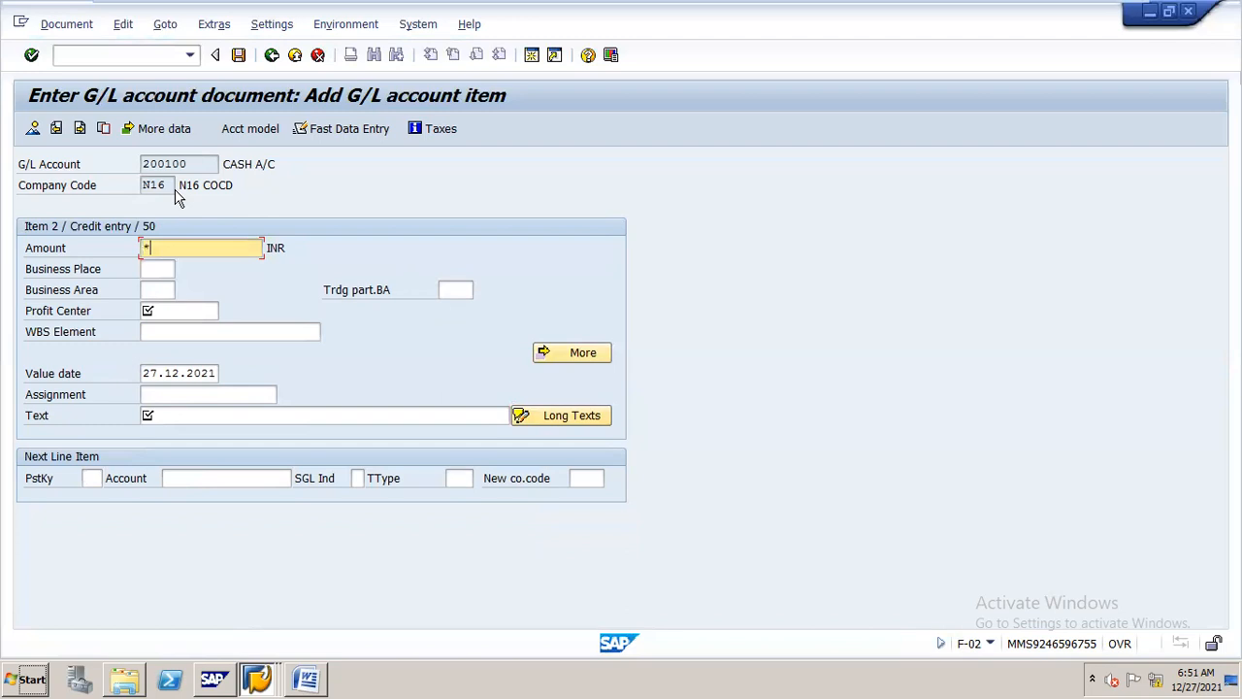
key("Tab")
key("Tab")
key("Tab")
key("Down")
key("Tab")
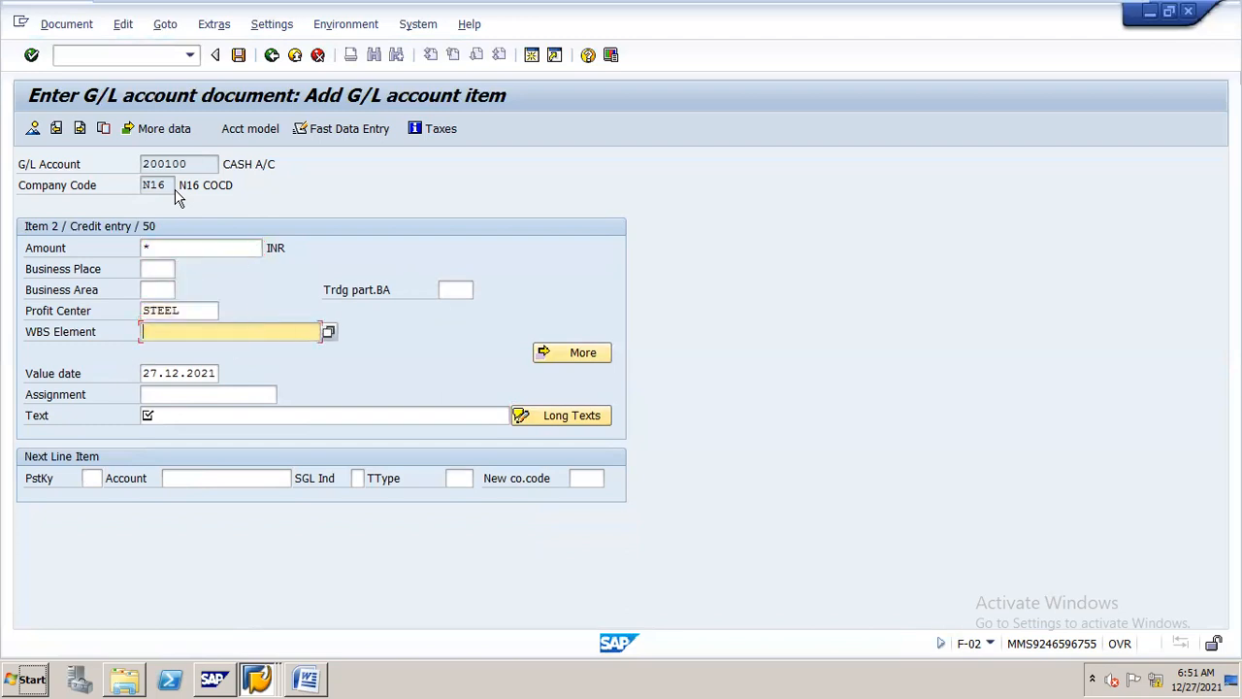
key("Tab")
key("Tab")
key("Tab")
type("+")
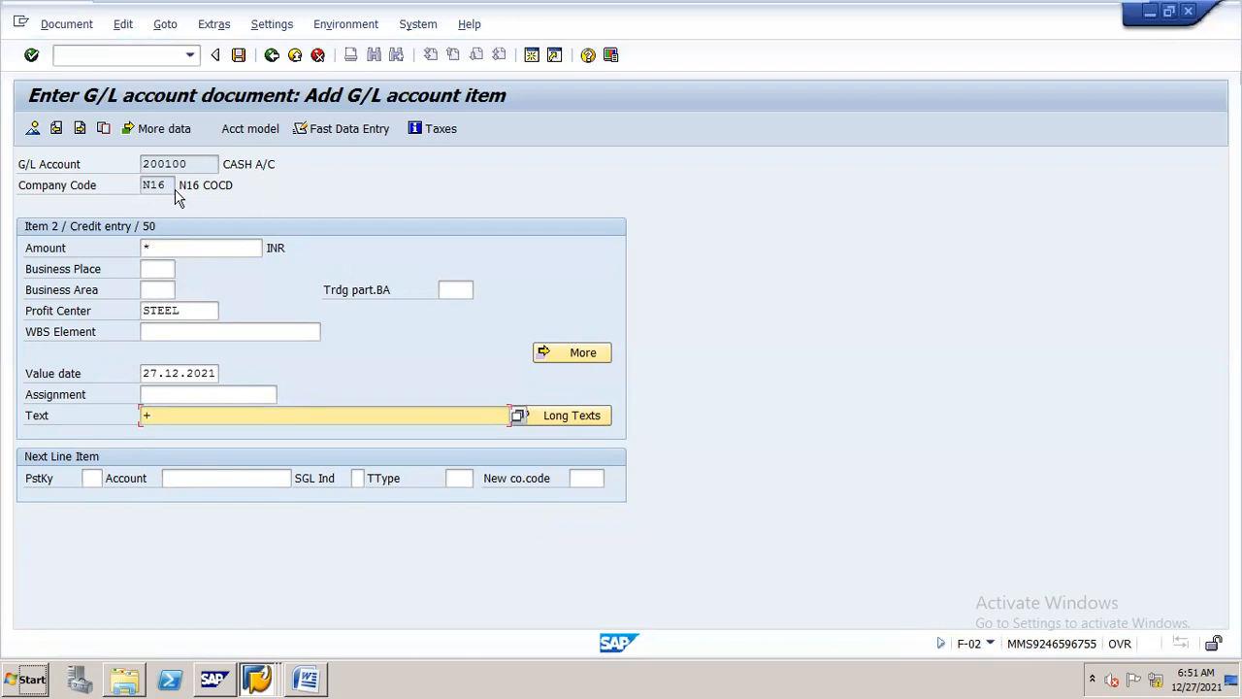
key("Return")
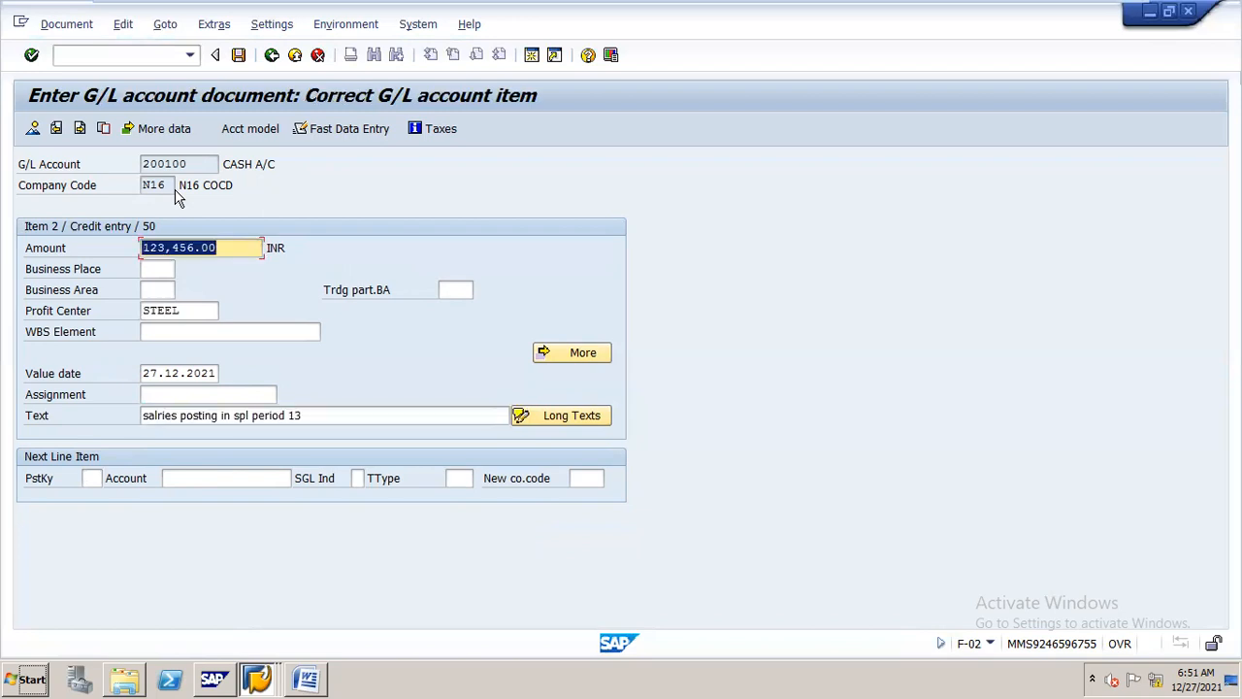
left_click(65, 29)
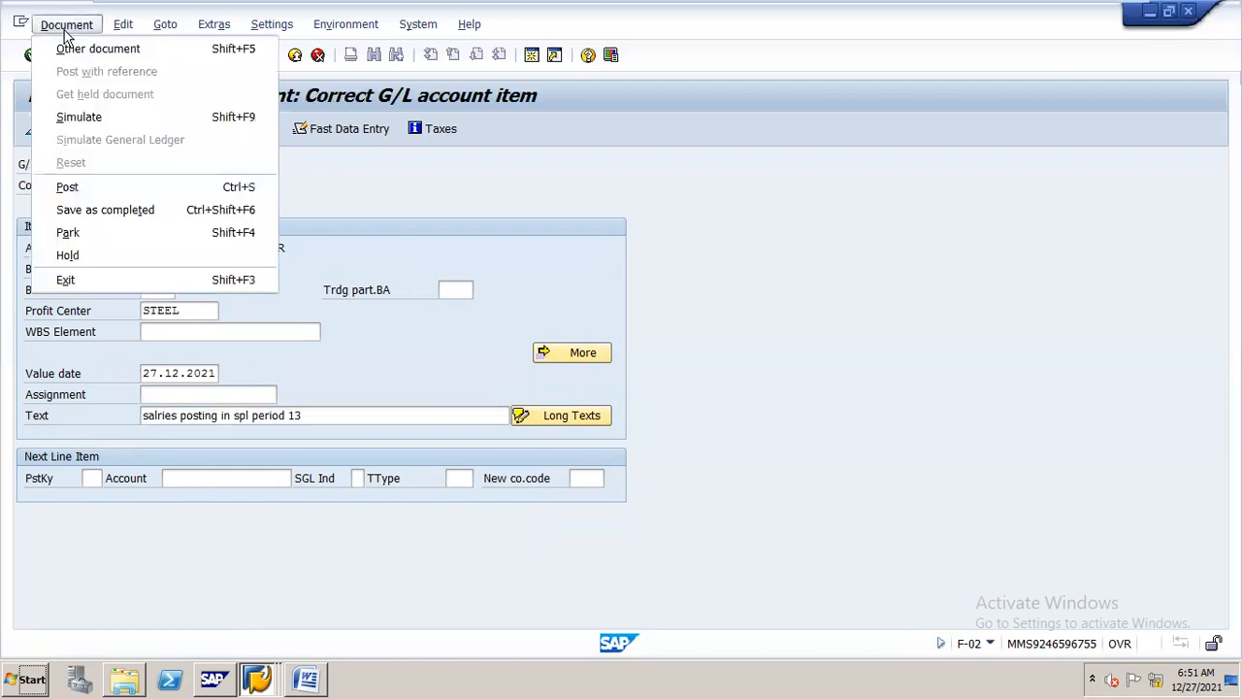
left_click(125, 116)
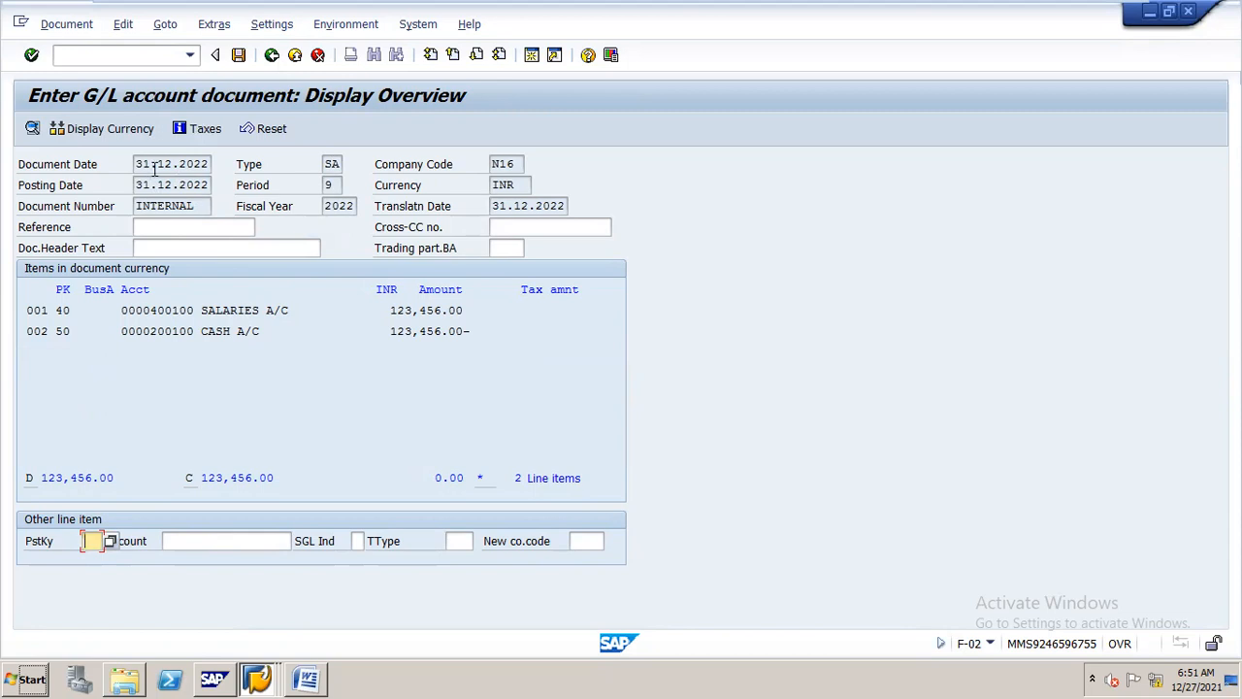
Abandon the simulated document, restart transaction F-02 and enter 31.03.2022 as the document date
left_click(163, 56)
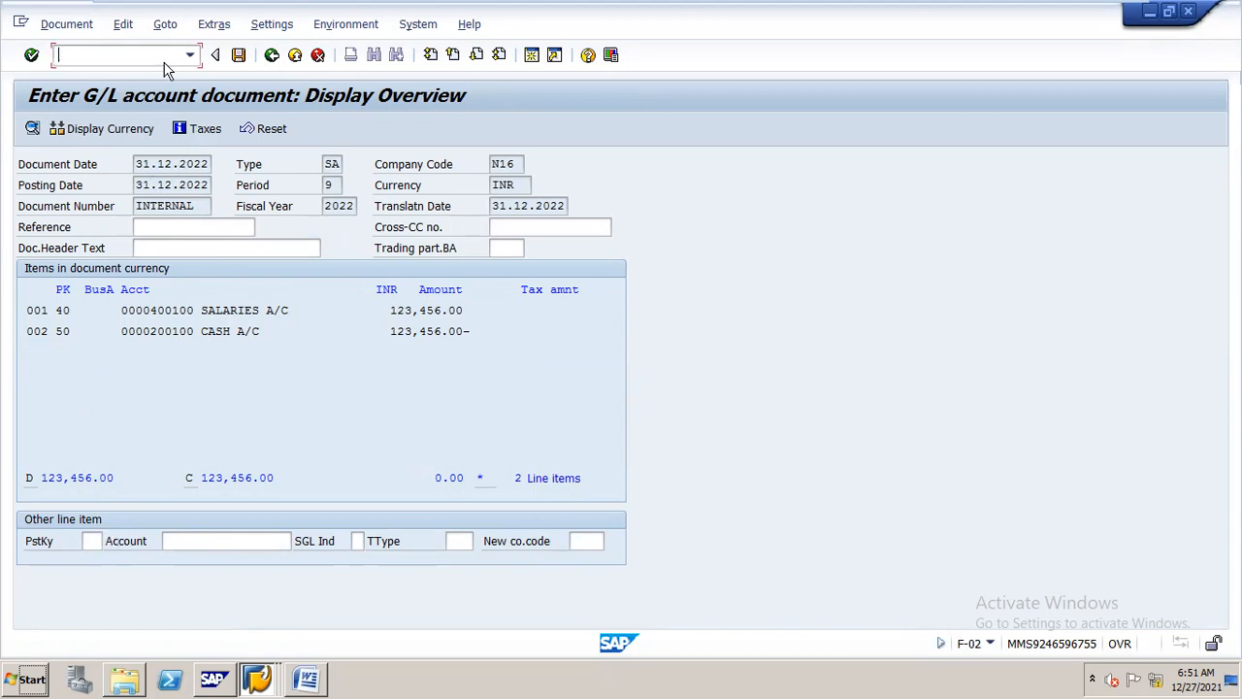
type("/nf-02")
key("Return")
type("31.")
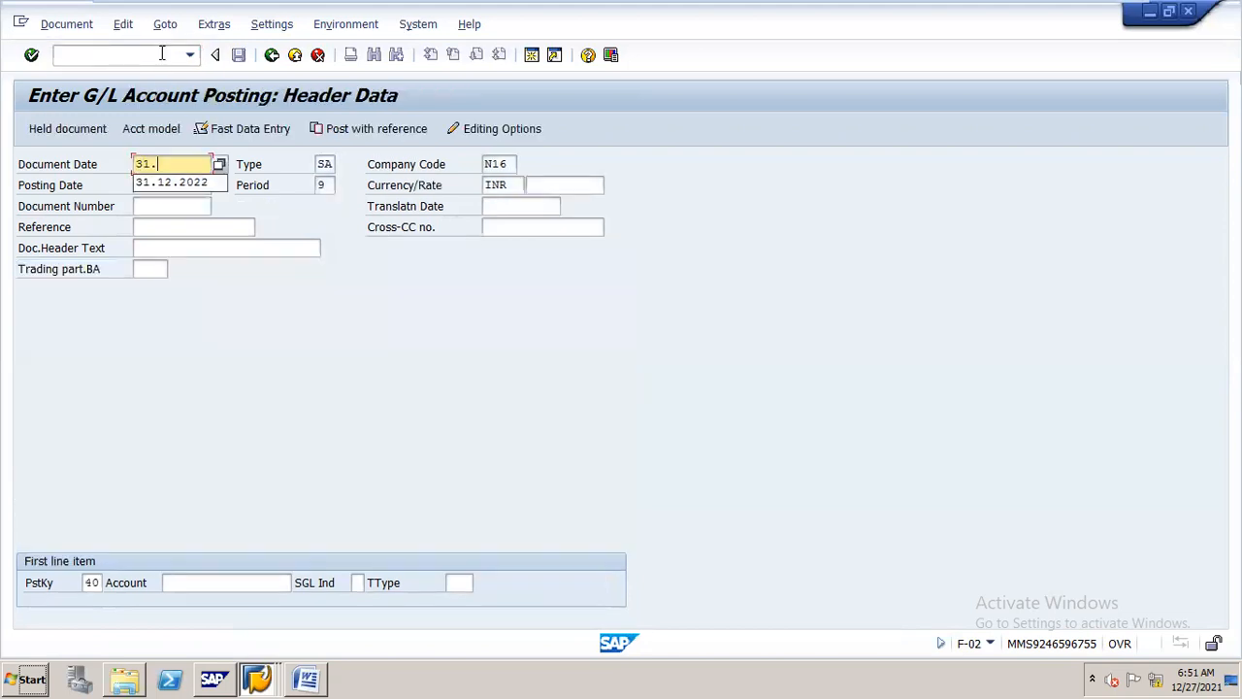
type("03.20")
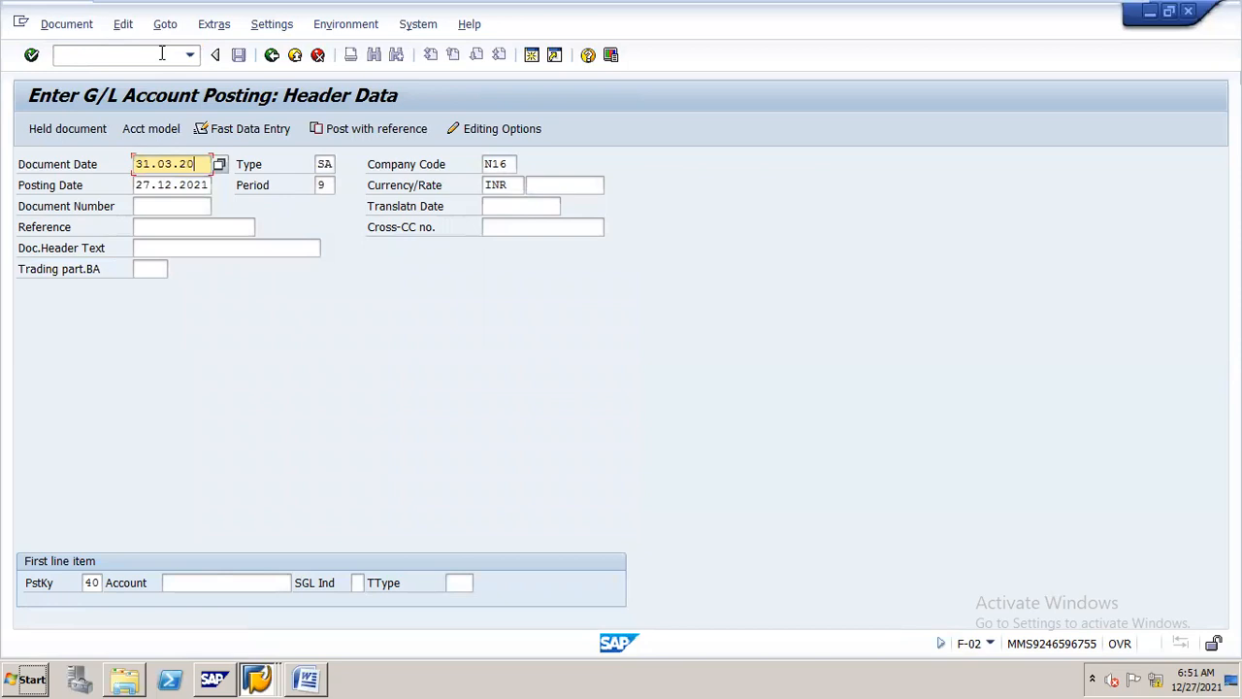
type("22")
Replace the posting date with 31.03.2022
key("Tab")
key("BackSpace")
key("BackSpace")
key("BackSpace")
key("BackSpace")
key("BackSpace")
key("BackSpace")
key("BackSpace")
key("BackSpace")
key("BackSpace")
key("BackSpace")
type("3")
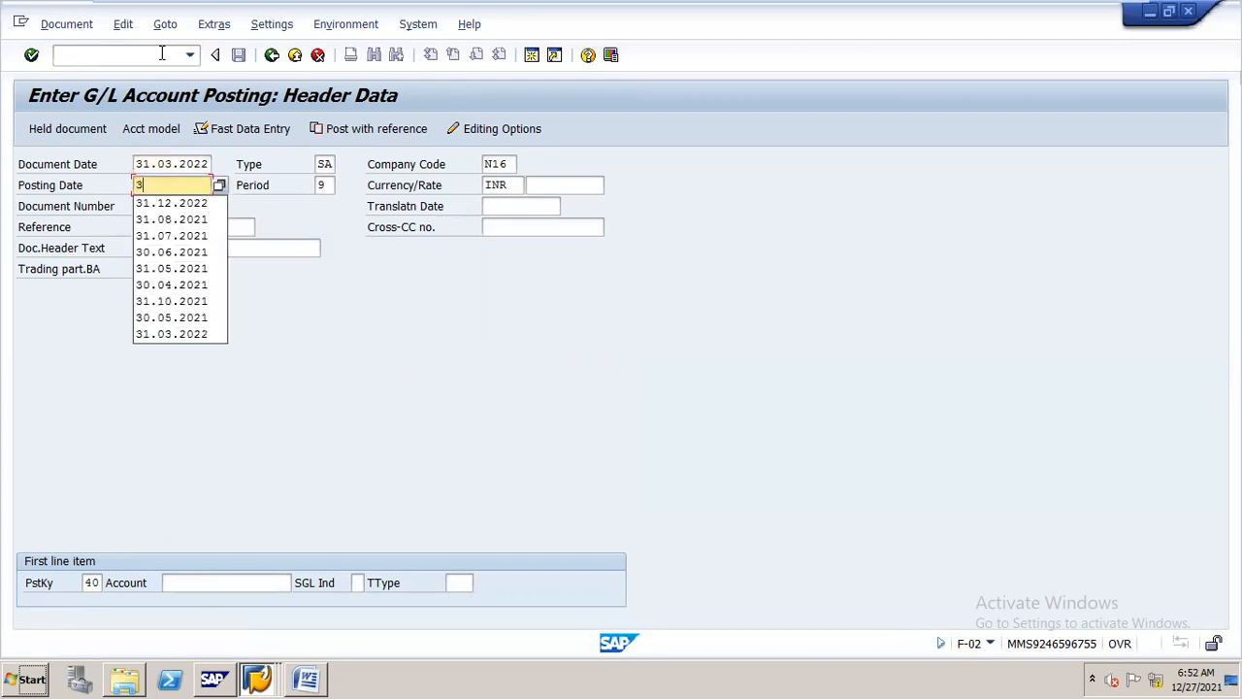
type("1.03.2")
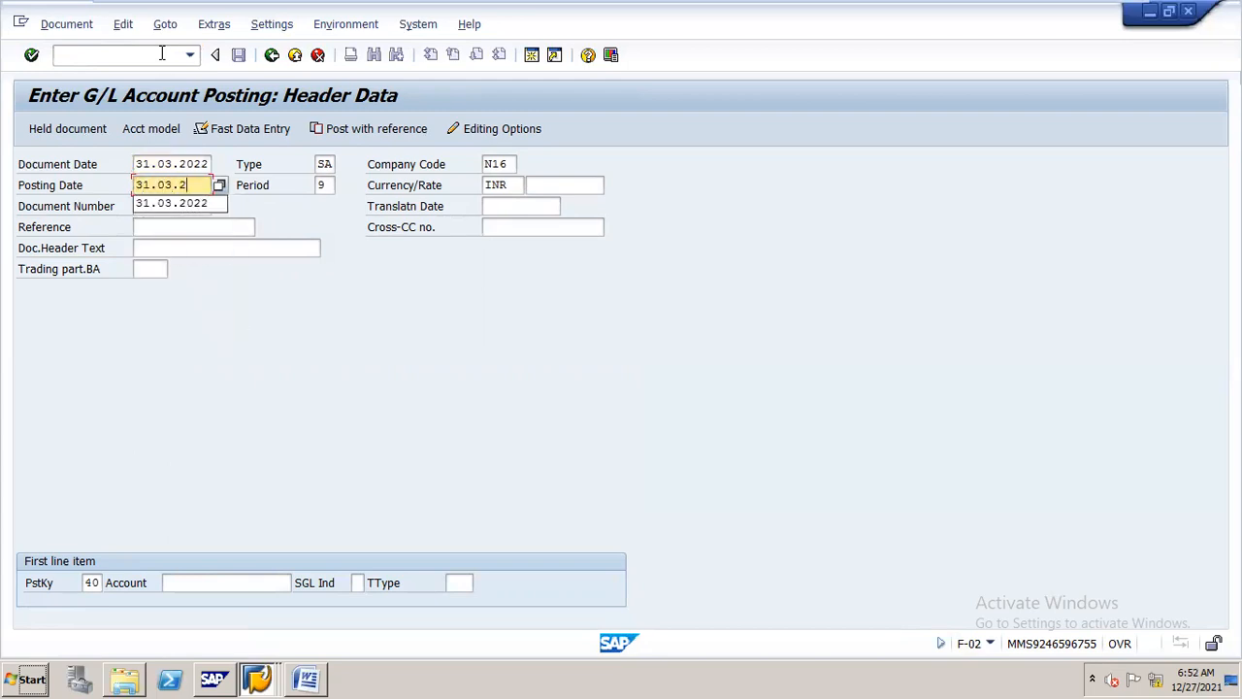
type("022")
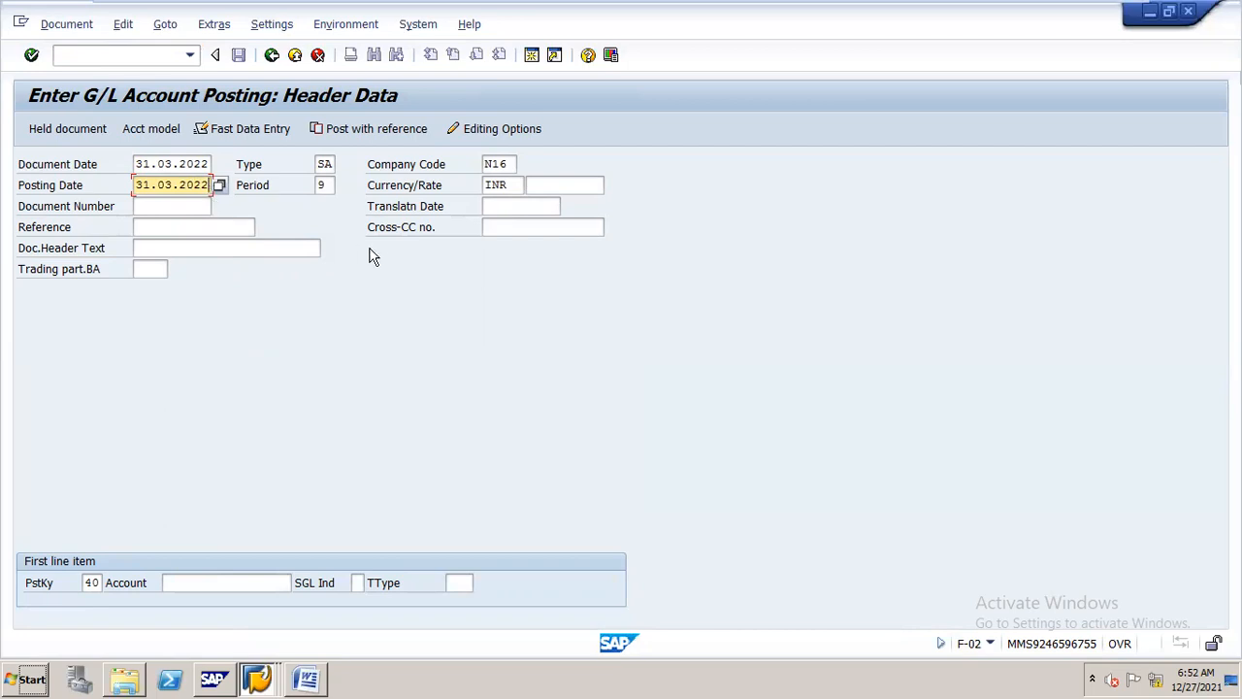
Consult the special periods notes in the CLOSING PRCEDURE Word document and set the posting period to 13 in SAP
key("Tab")
type("12")
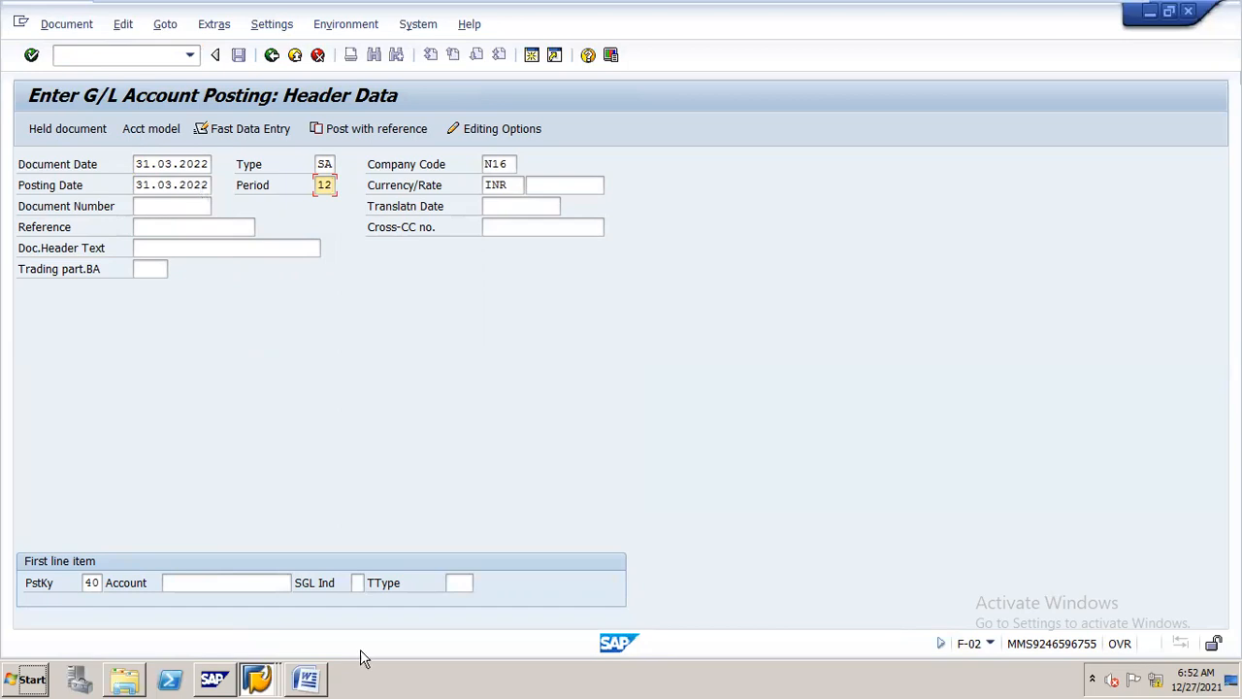
left_click(309, 670)
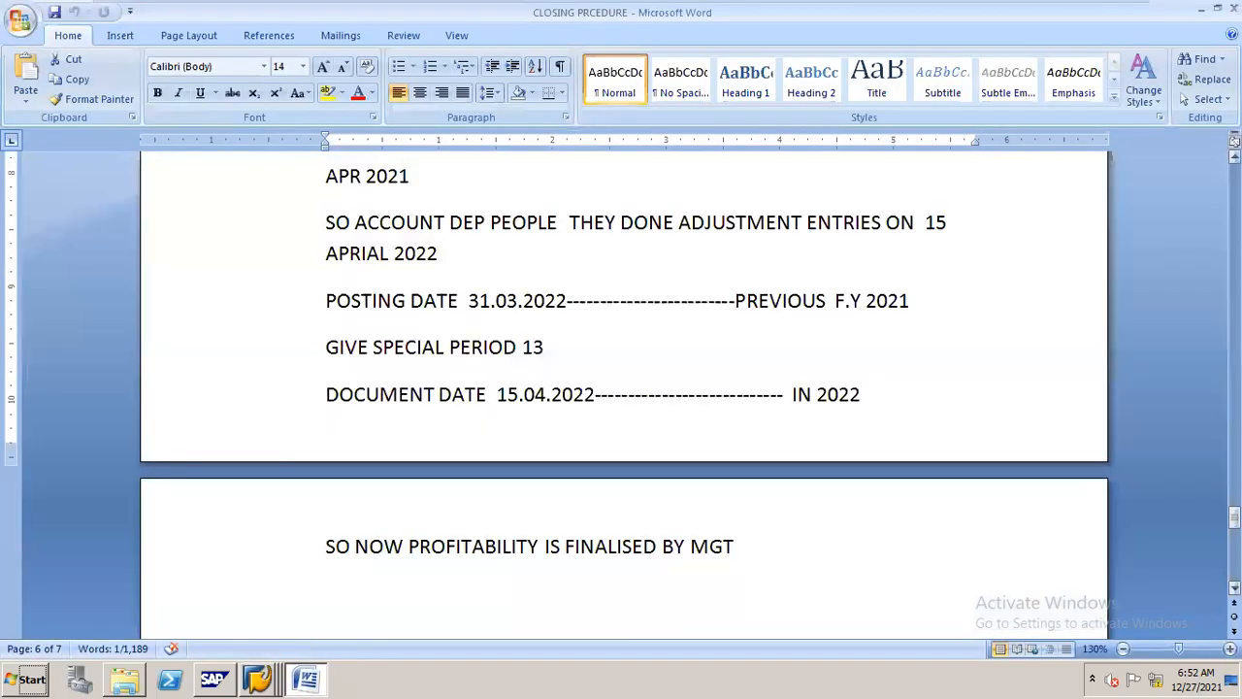
left_click_drag(1235, 517, 1234, 466)
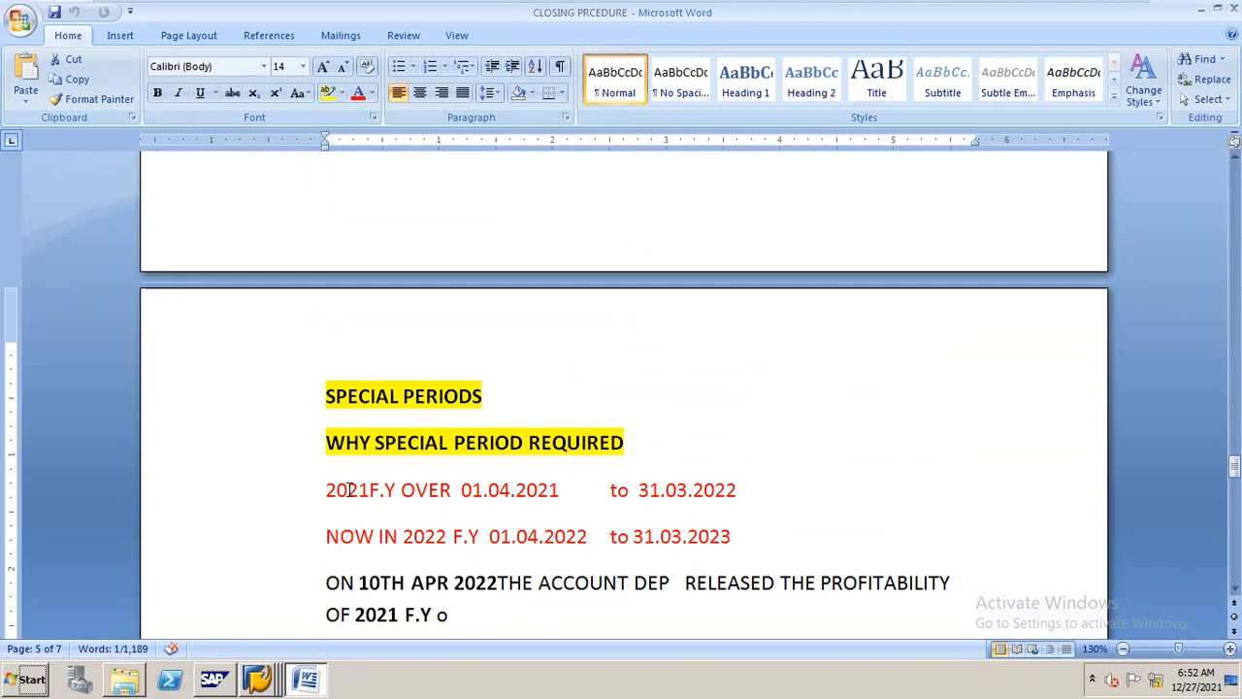
key("alt+Tab")
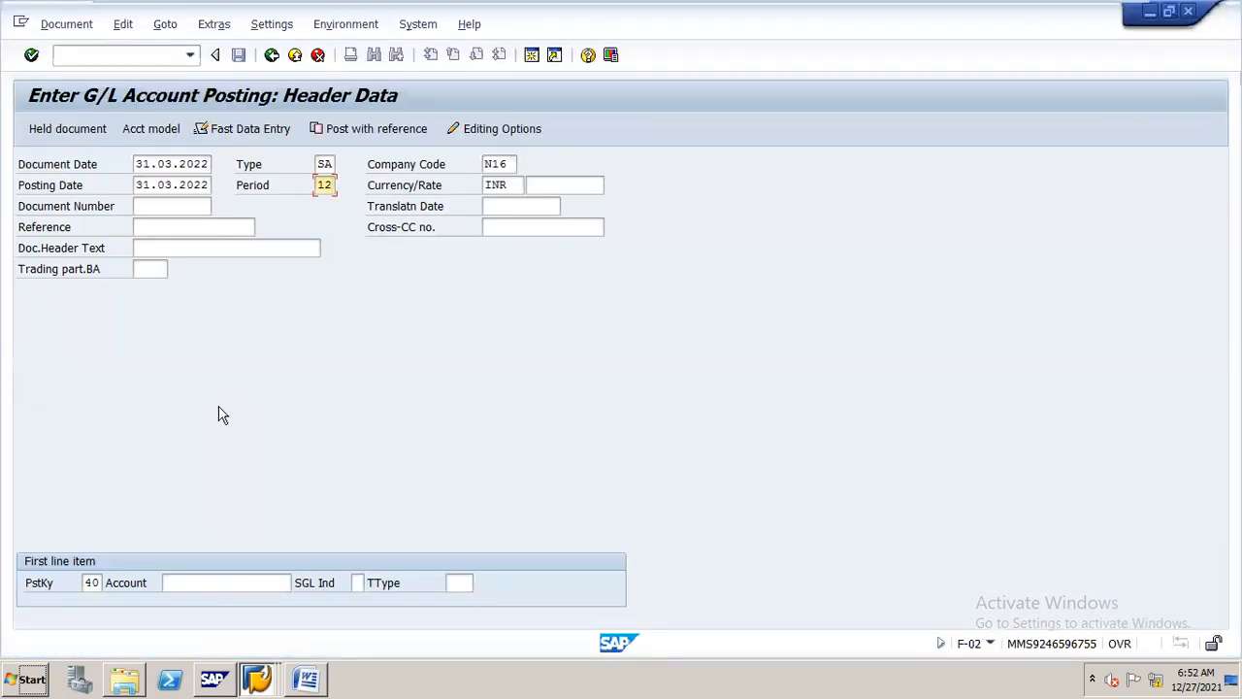
type("1")
type("3")
Enter salaries account 400100 for the first debit item and accept the header to open its item details
left_click(275, 582)
type("400100")
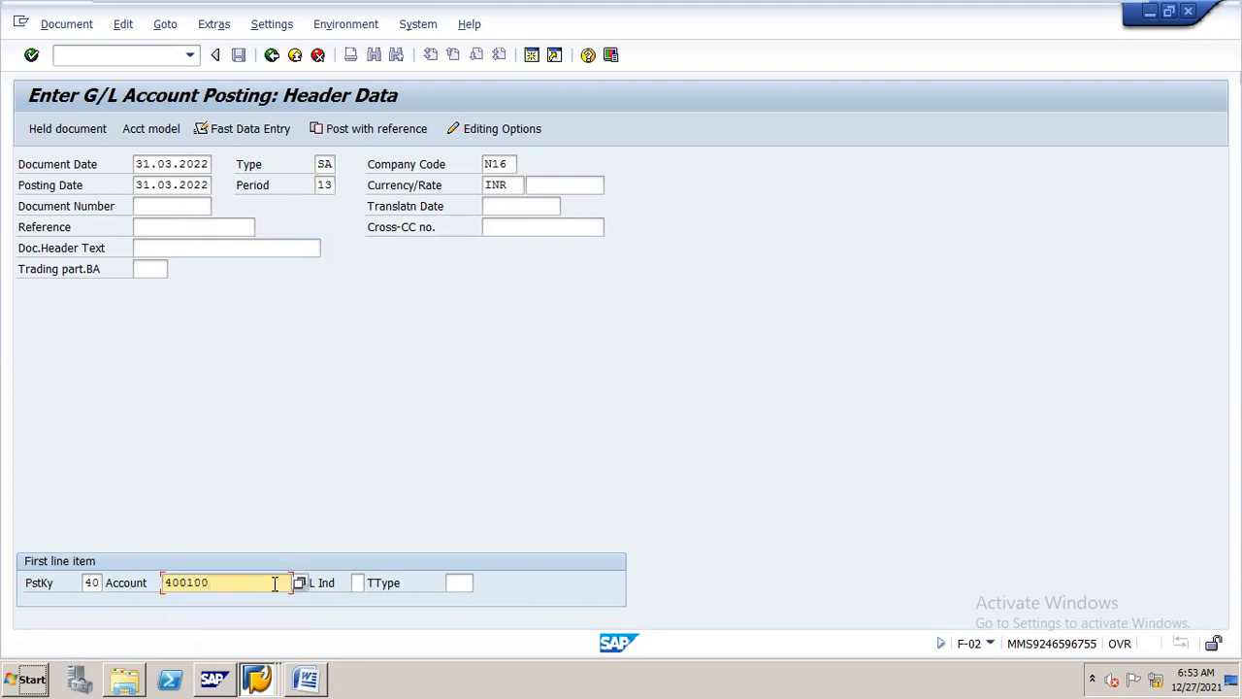
key("Return")
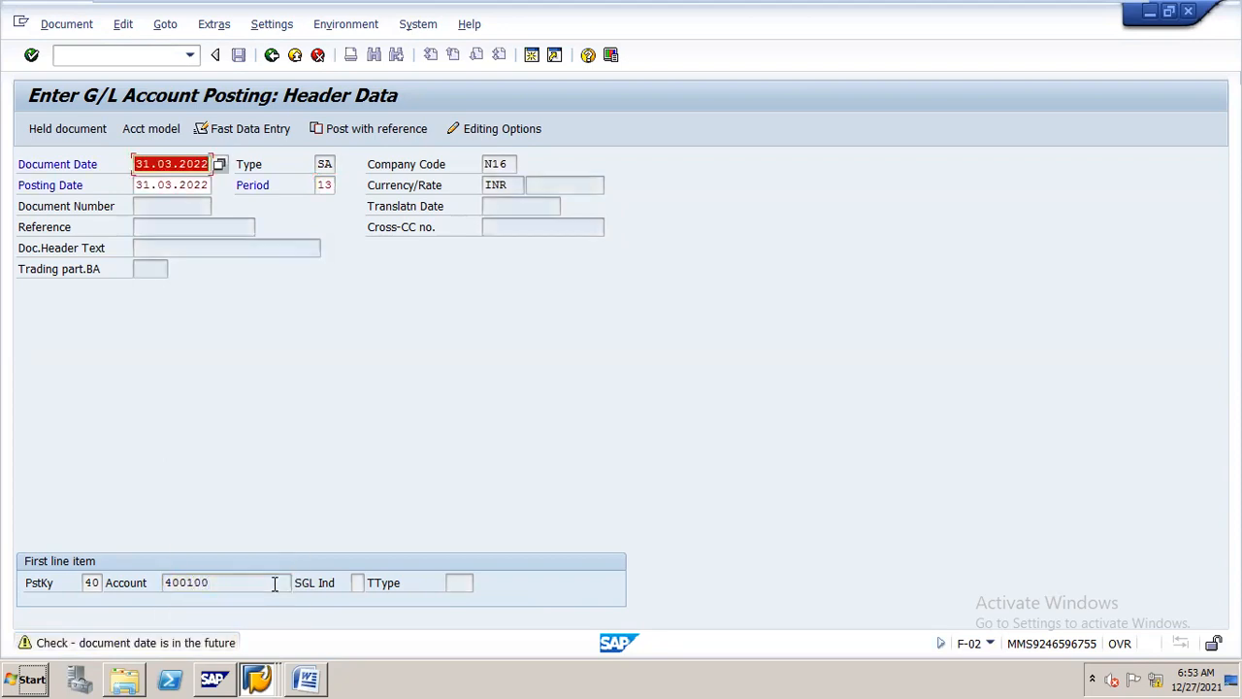
key("Return")
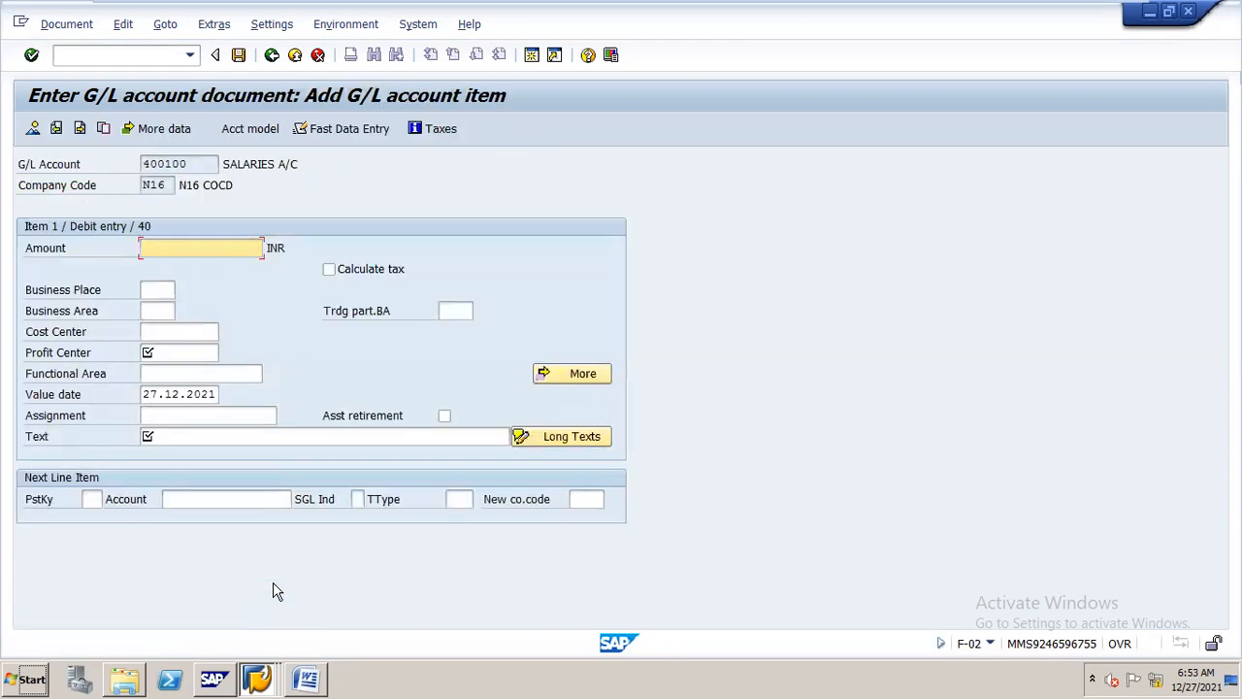
Give the salaries debit item an amount of 123456 and profit center STEEL
type("123")
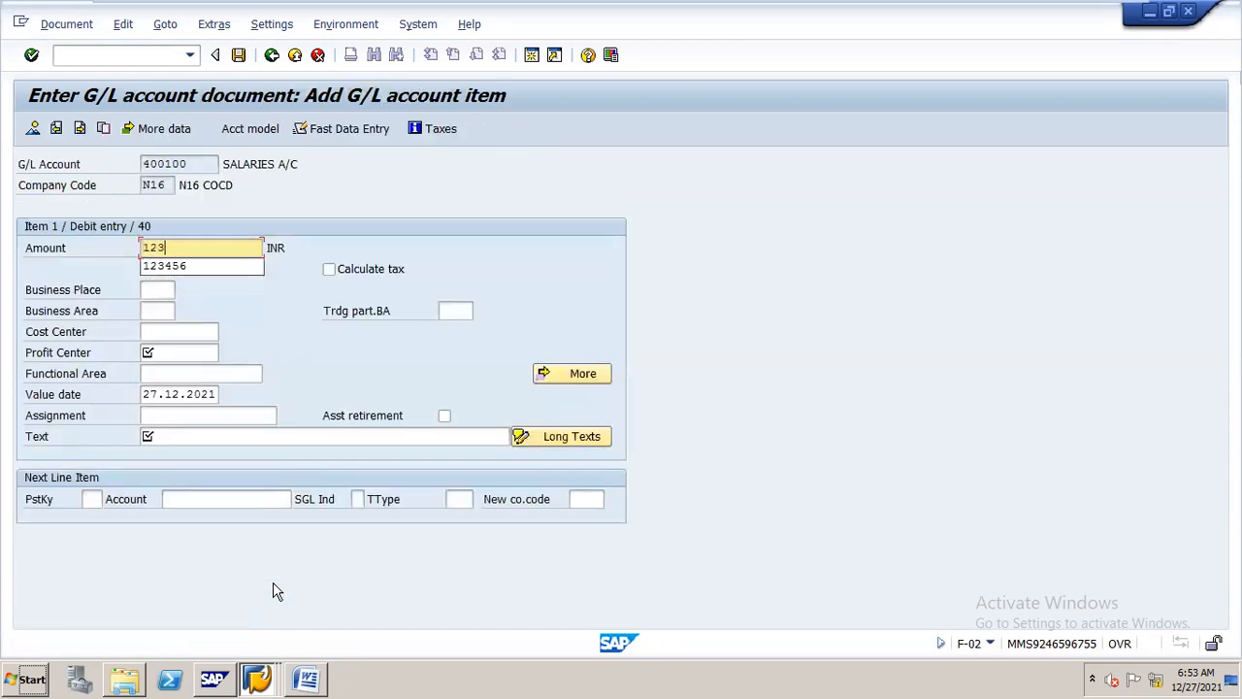
key("Down")
key("Return")
key("Down")
key("Down")
key("Down")
key("Down")
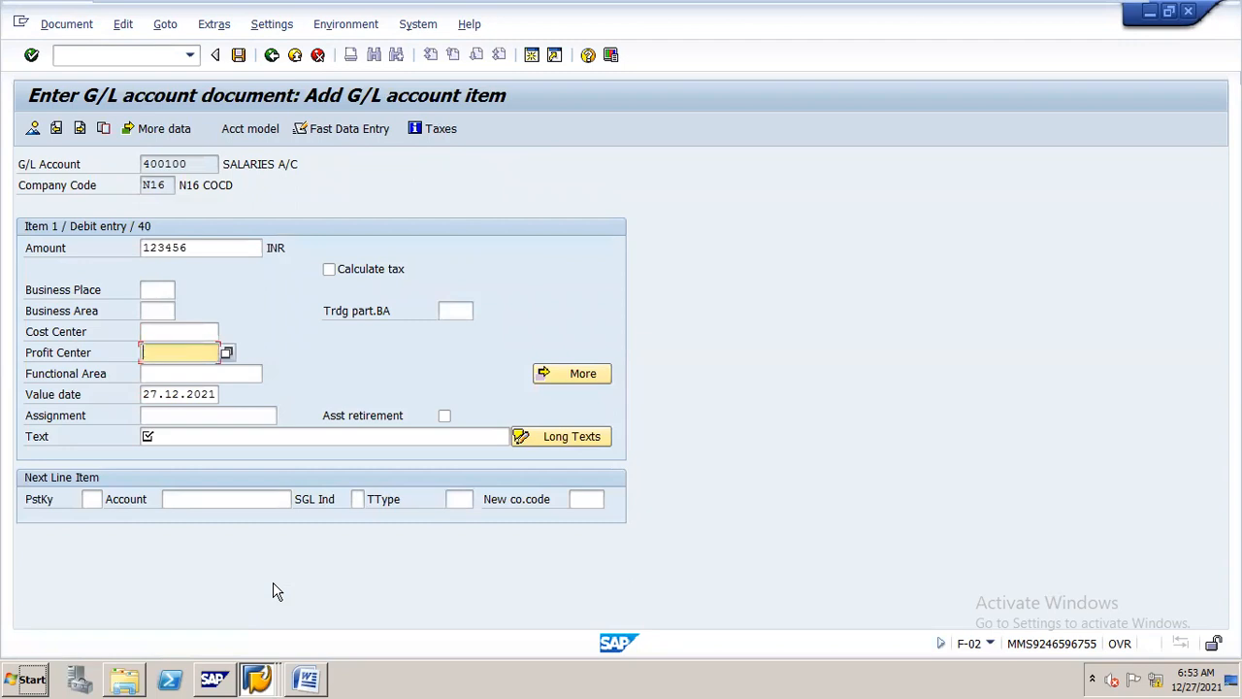
key("Down")
key("Return")
Reuse the earlier entry "salries posting in spl period 13" as the salaries item's text
key("Down")
key("Down")
key("Down")
key("Down")
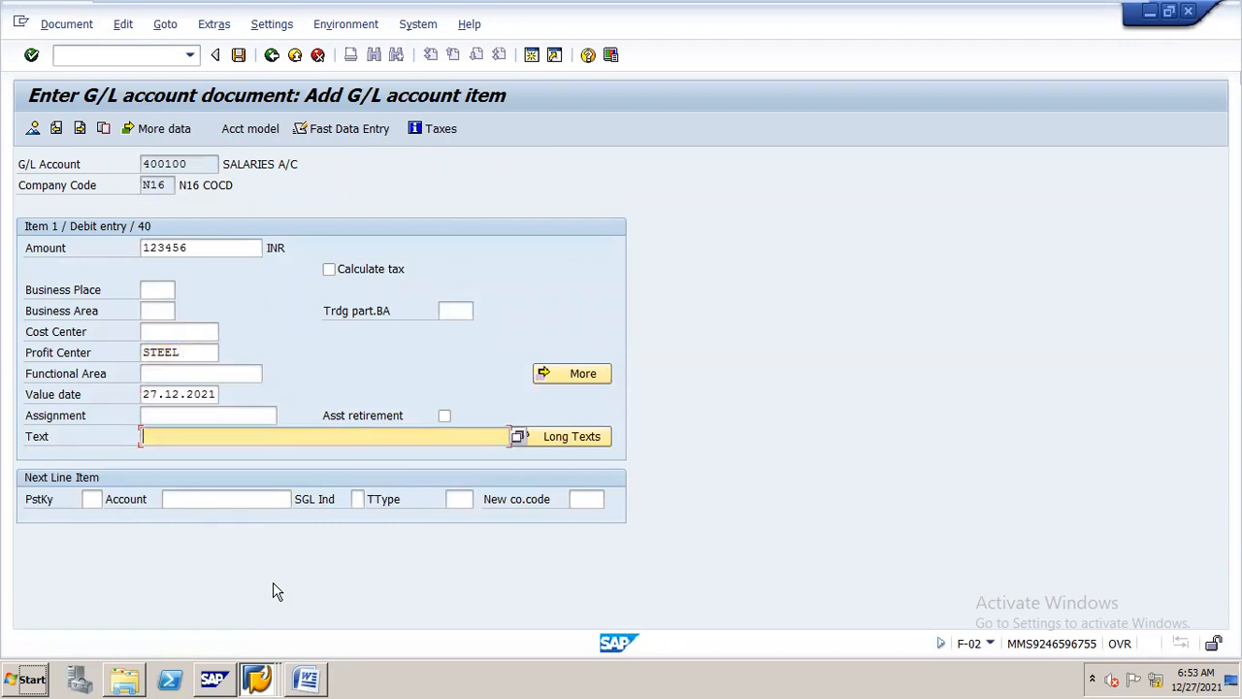
key("Down")
key("Down")
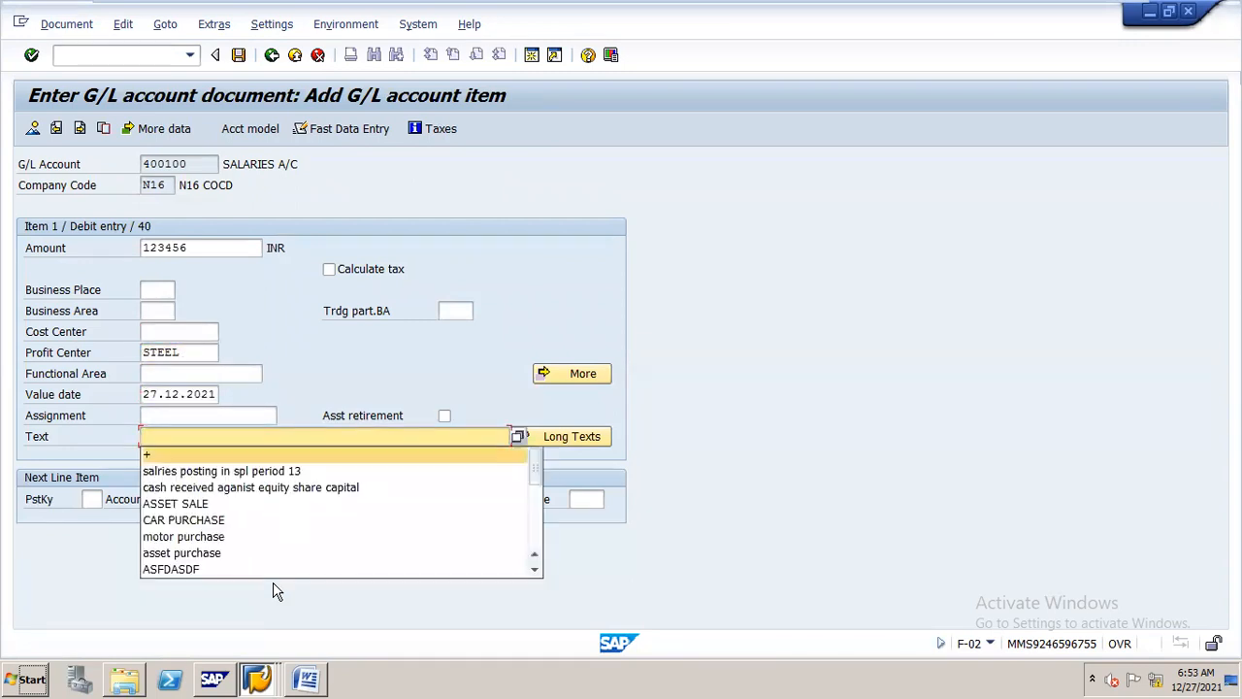
key("Return")
key("Down")
Add the offsetting line item with posting key 50 and cash account 200100
type("50")
key("Tab")
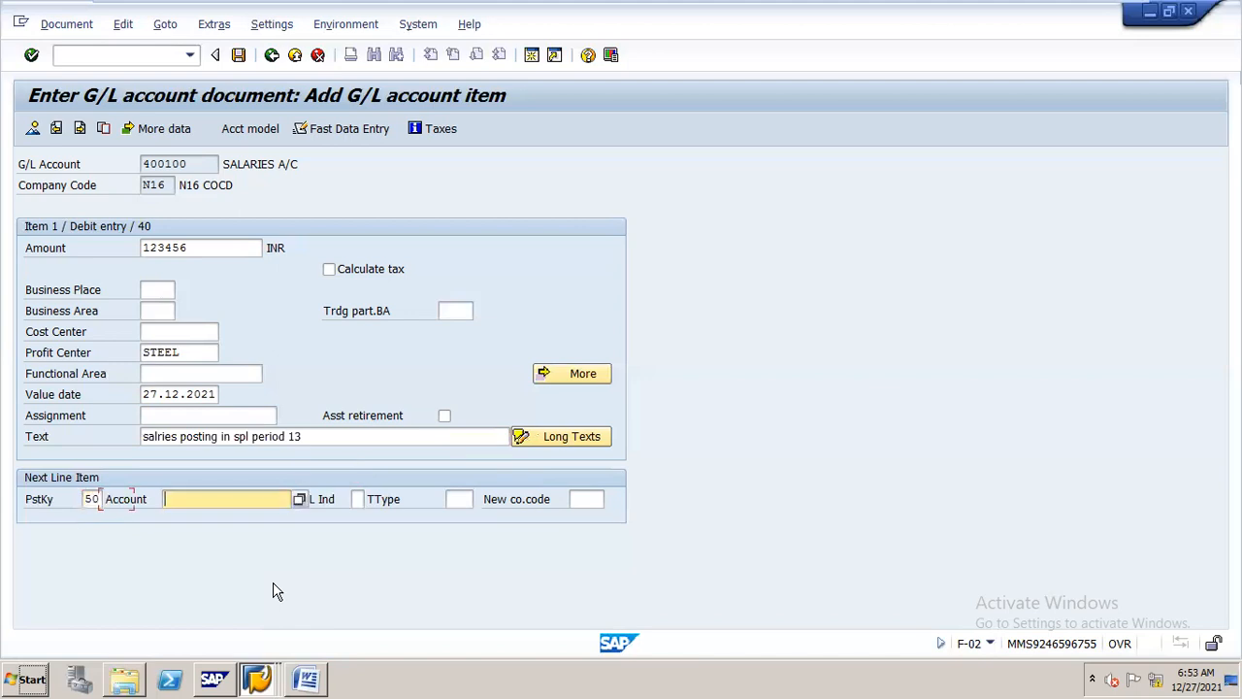
type("2001")
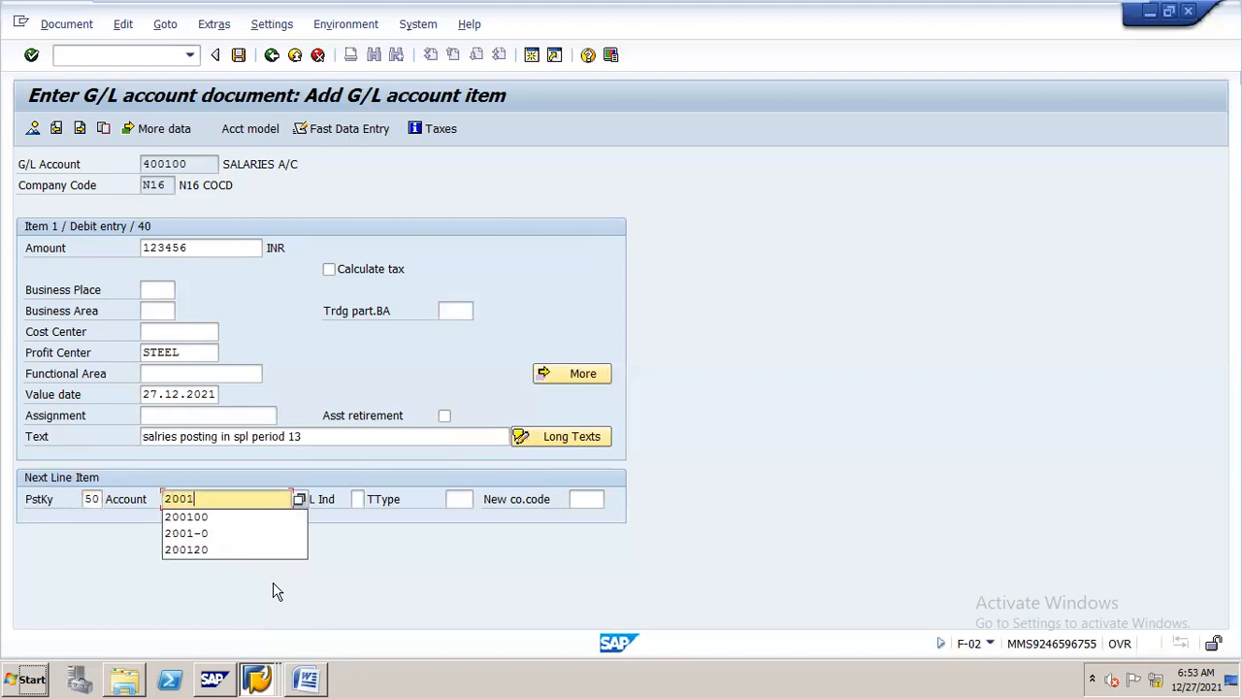
type("00")
key("Return")
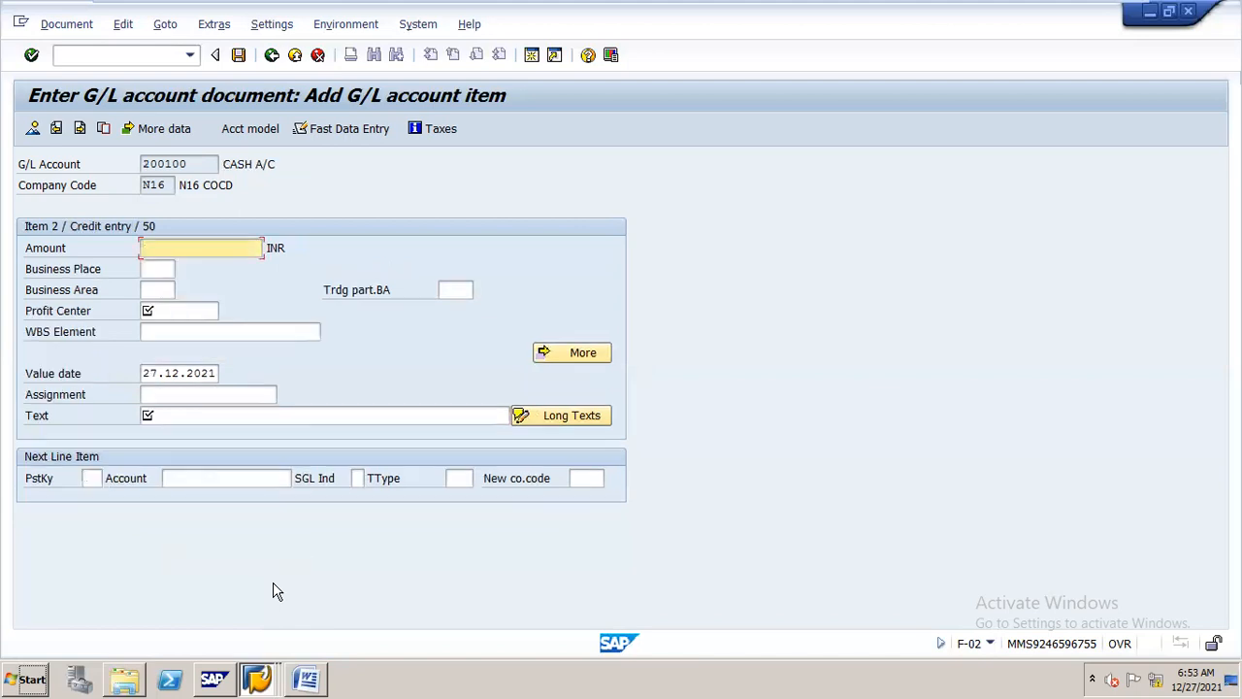
Fill the cash credit item with amount *, profit center STEEL and the same text as the salaries item
key("Tab")
key("Tab")
key("Tab")
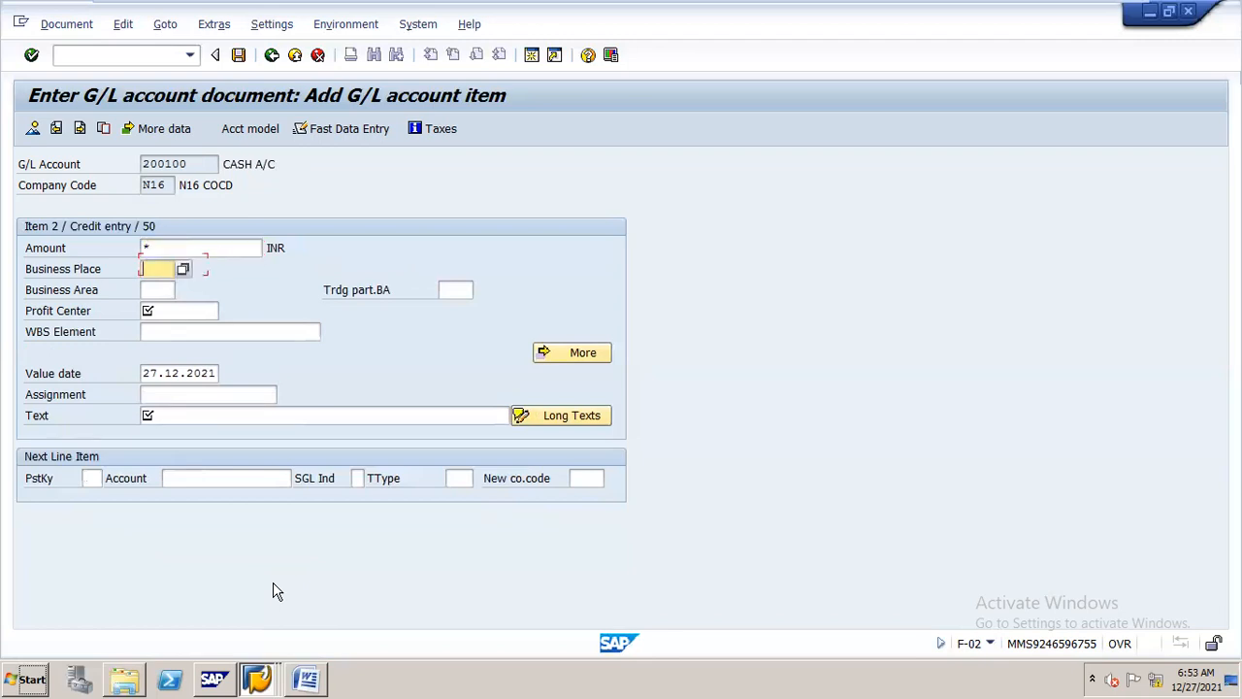
type("STEEL")
key("Tab")
key("Tab")
key("Tab")
key("Tab")
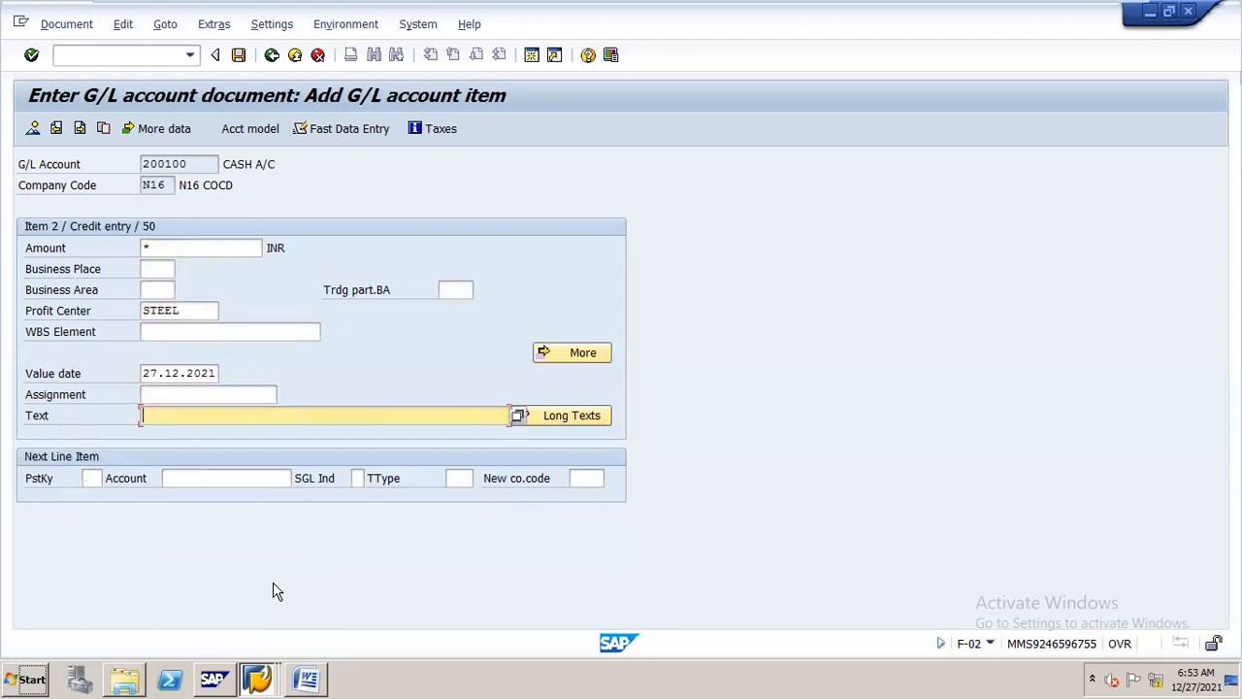
key("Return")
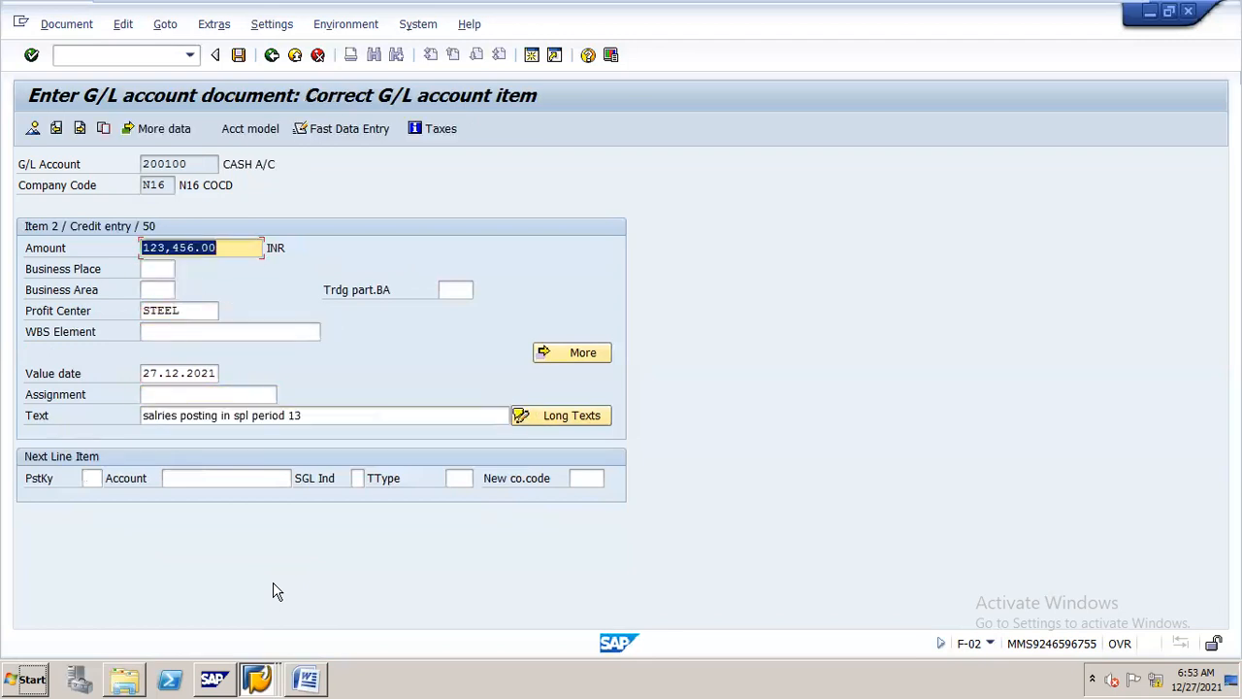
Simulate the period 13 salaries document and post it
left_click(73, 27)
left_click(150, 126)
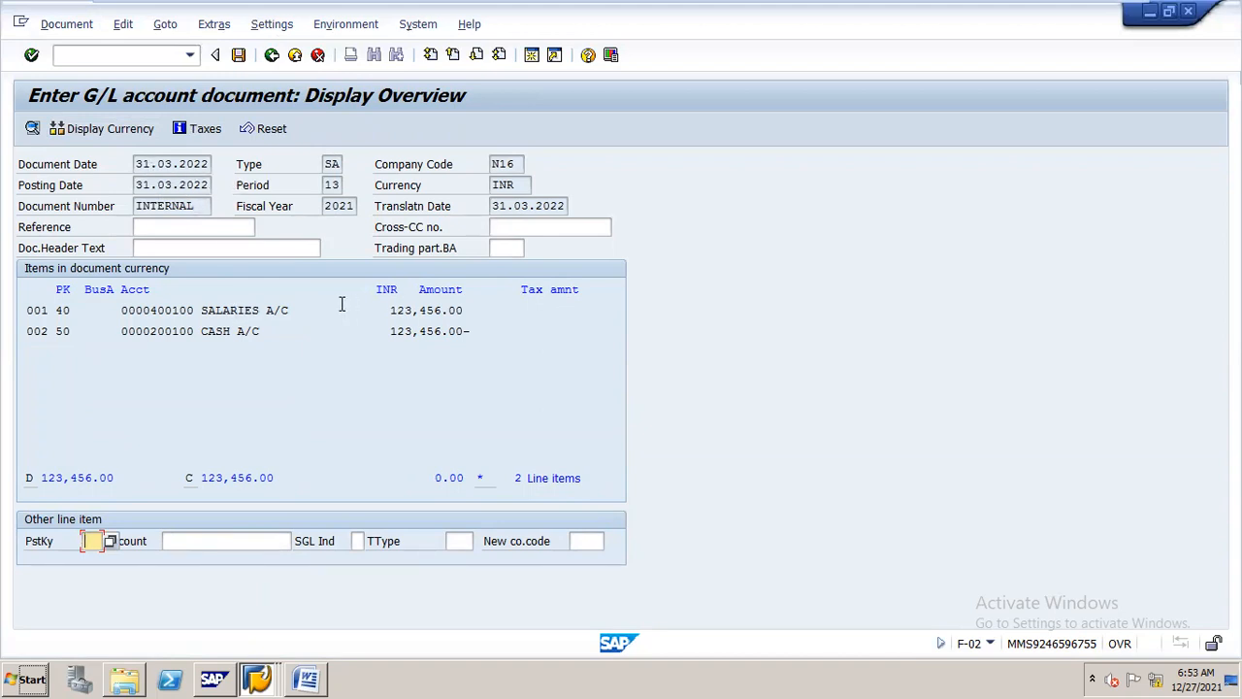
left_click(240, 55)
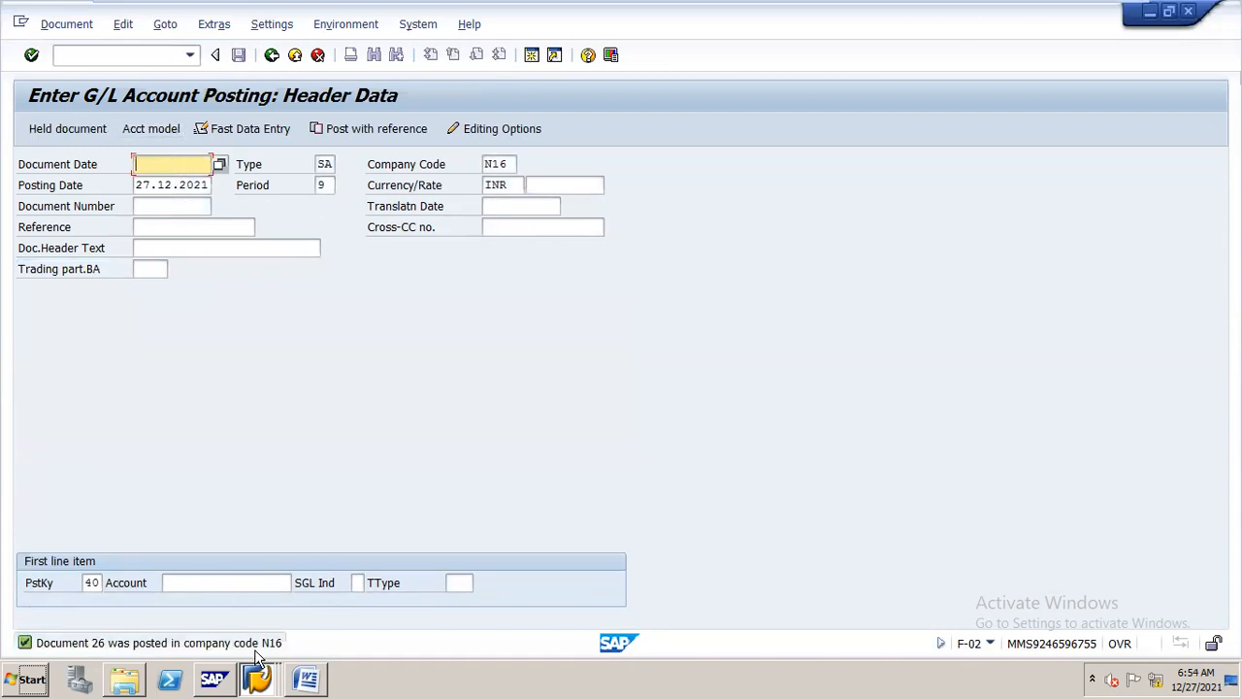
Switch to the G/L balance display session and show salaries account 400100 for company code N16, fiscal year 2021
left_click(258, 680)
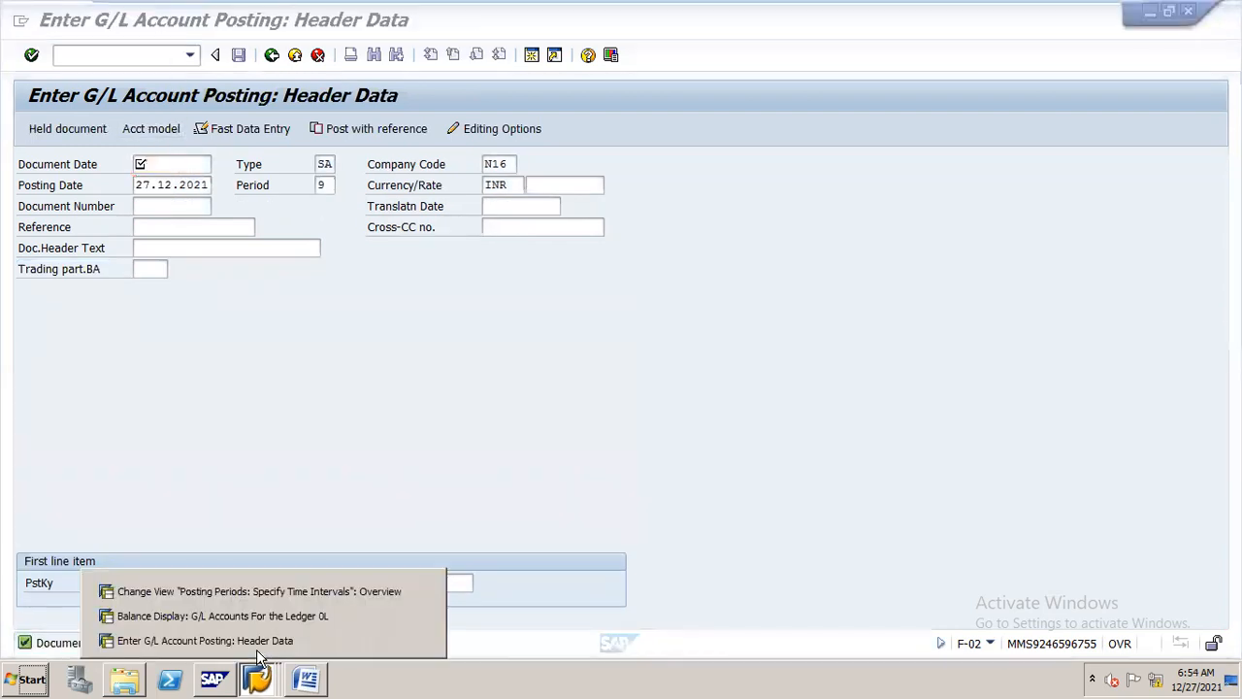
left_click(289, 614)
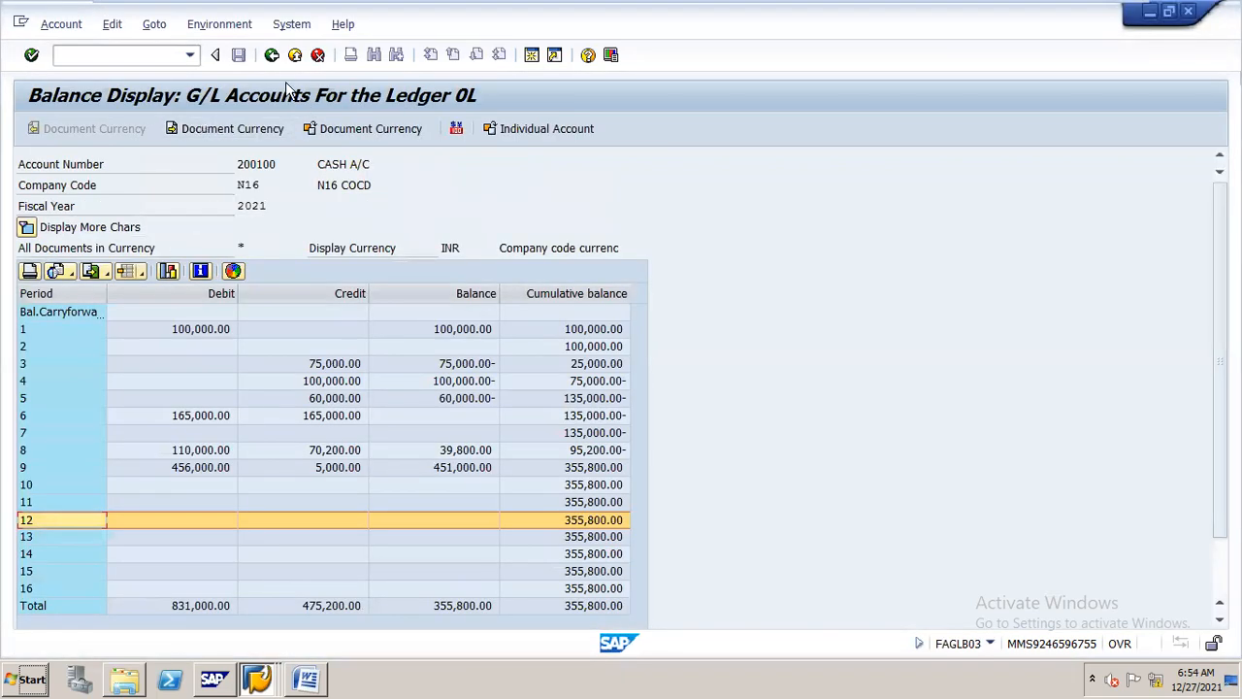
left_click(273, 56)
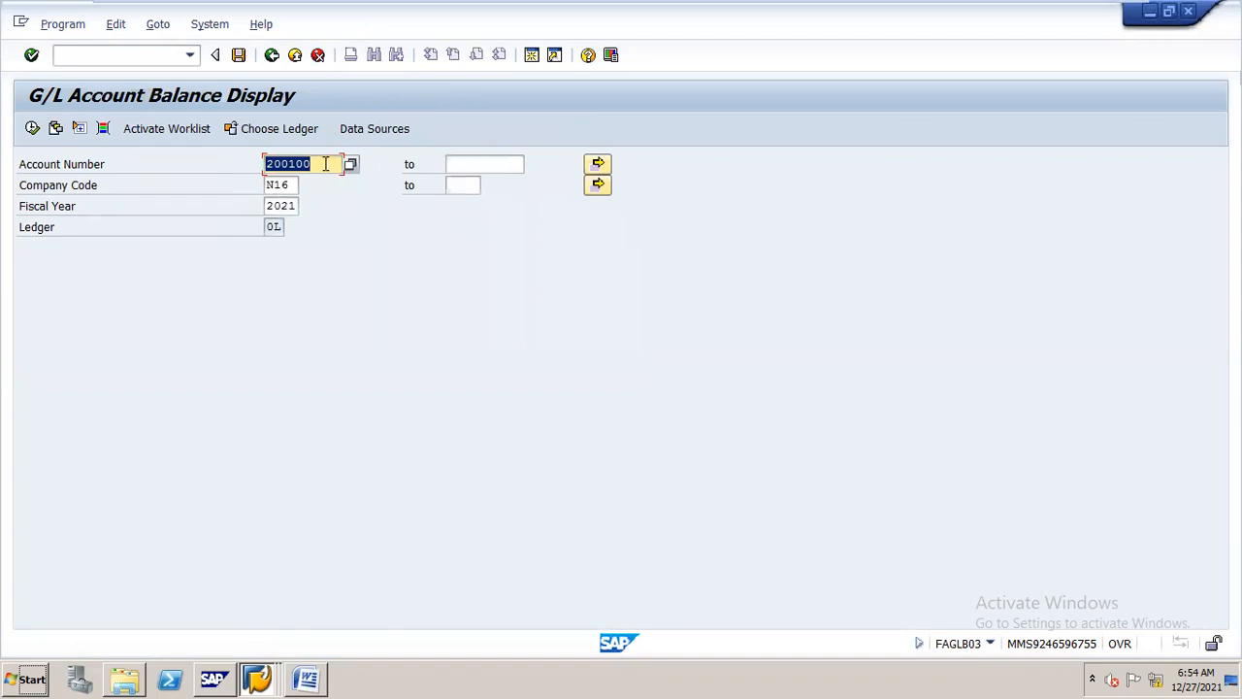
type("400100")
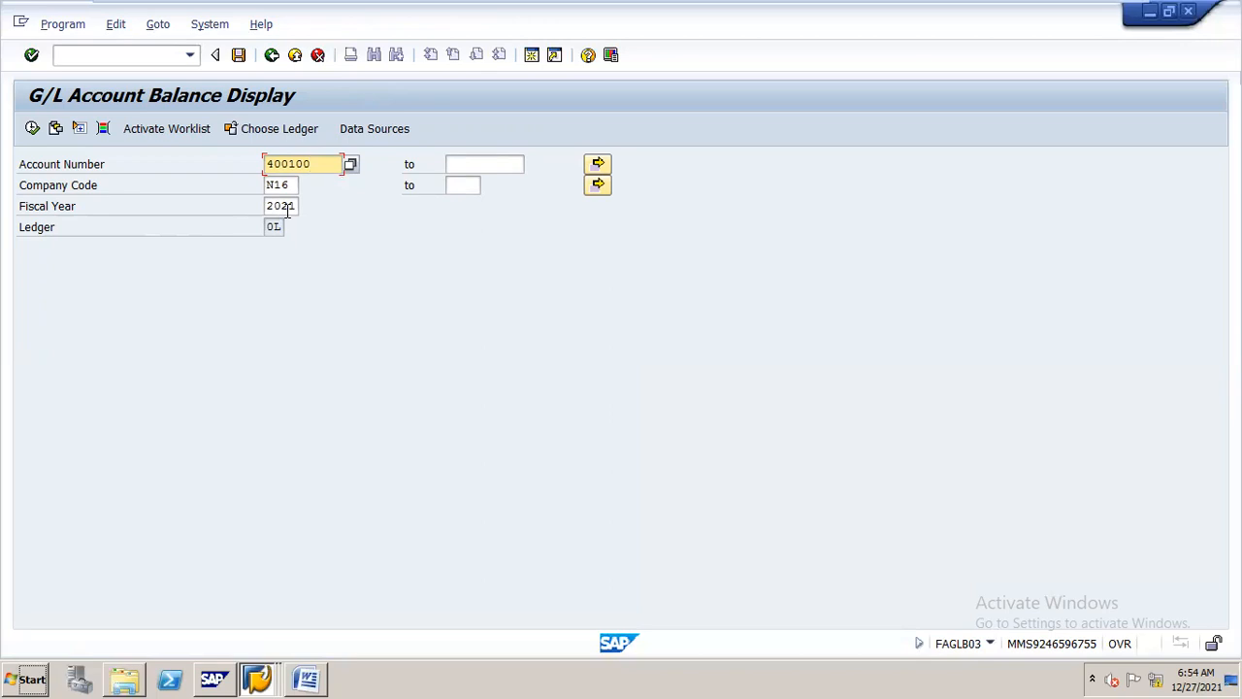
left_click(32, 128)
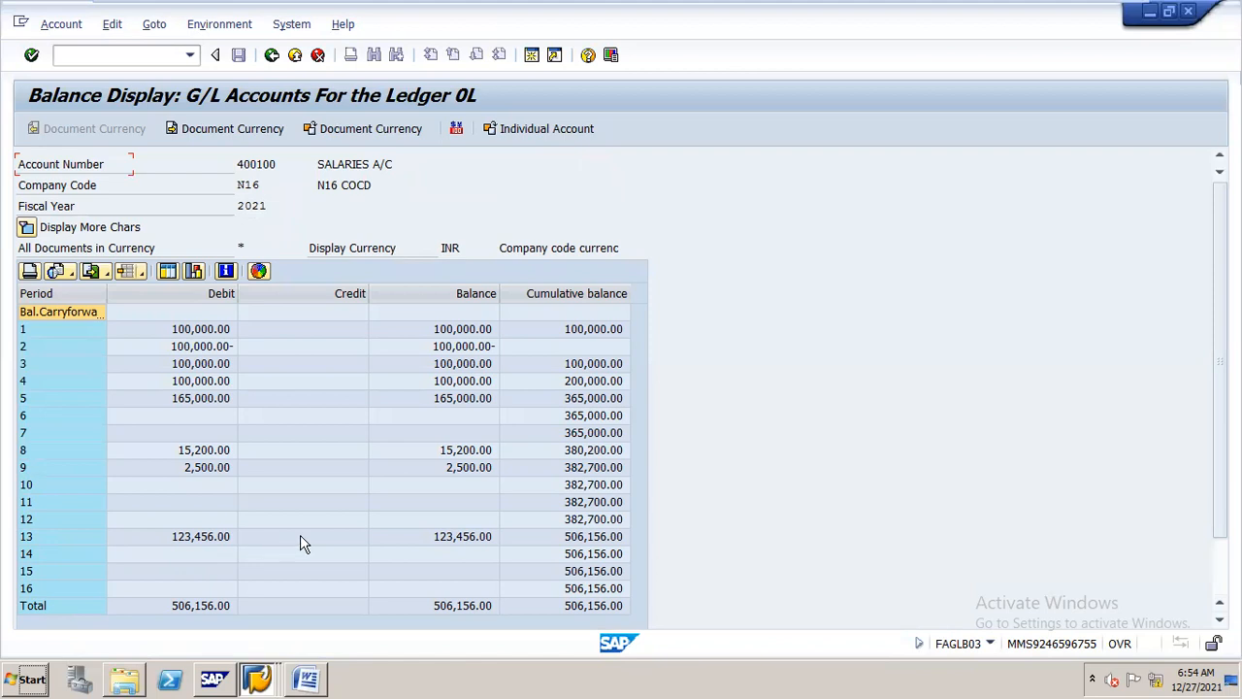
Examine the line items behind period 13's balance and then behind its cumulative balance for the salaries account
double_click(460, 536)
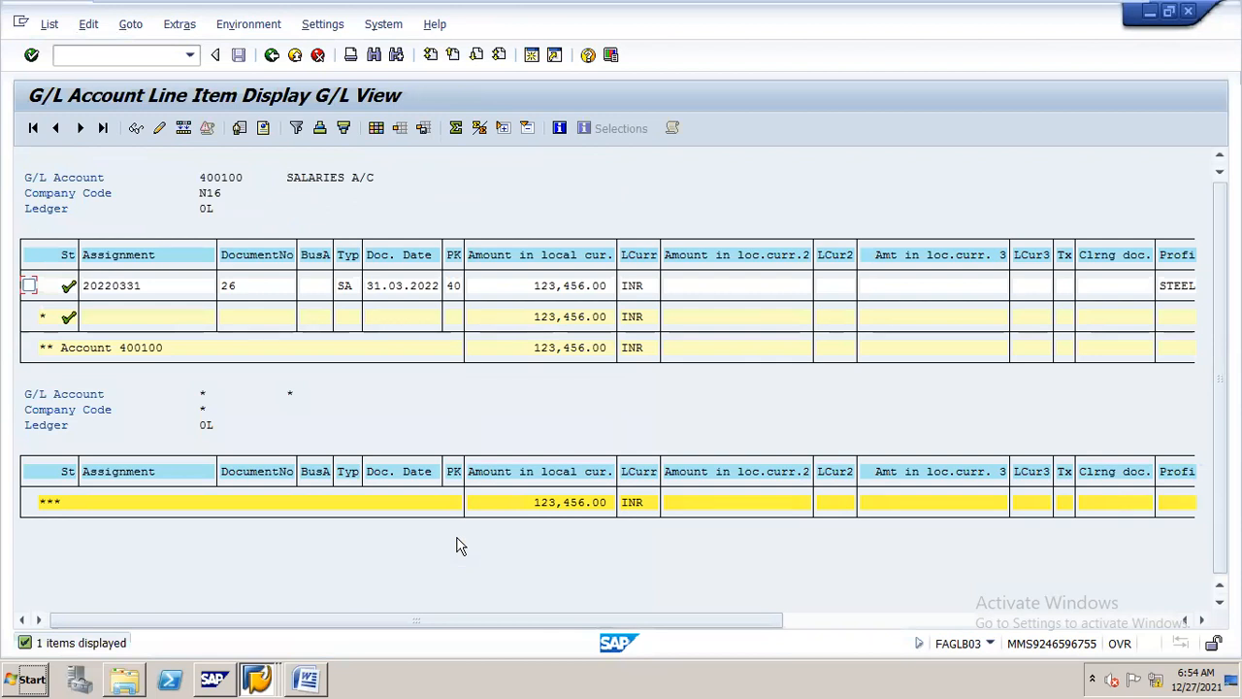
left_click(272, 54)
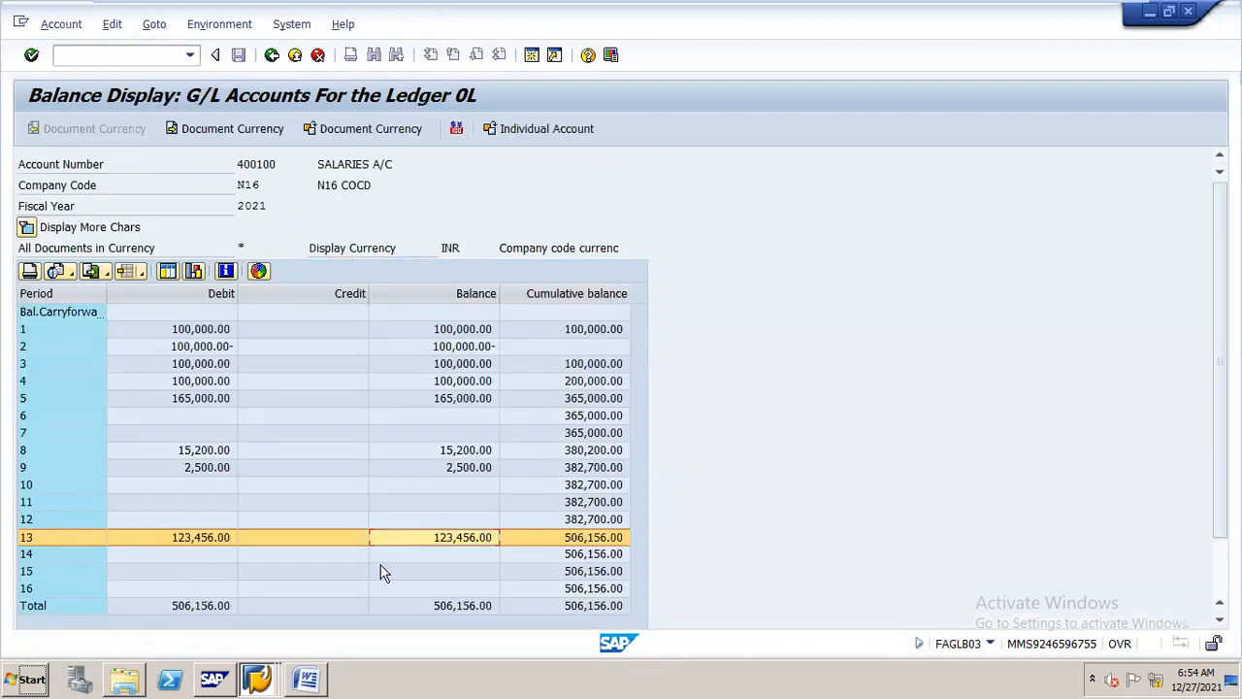
double_click(461, 538)
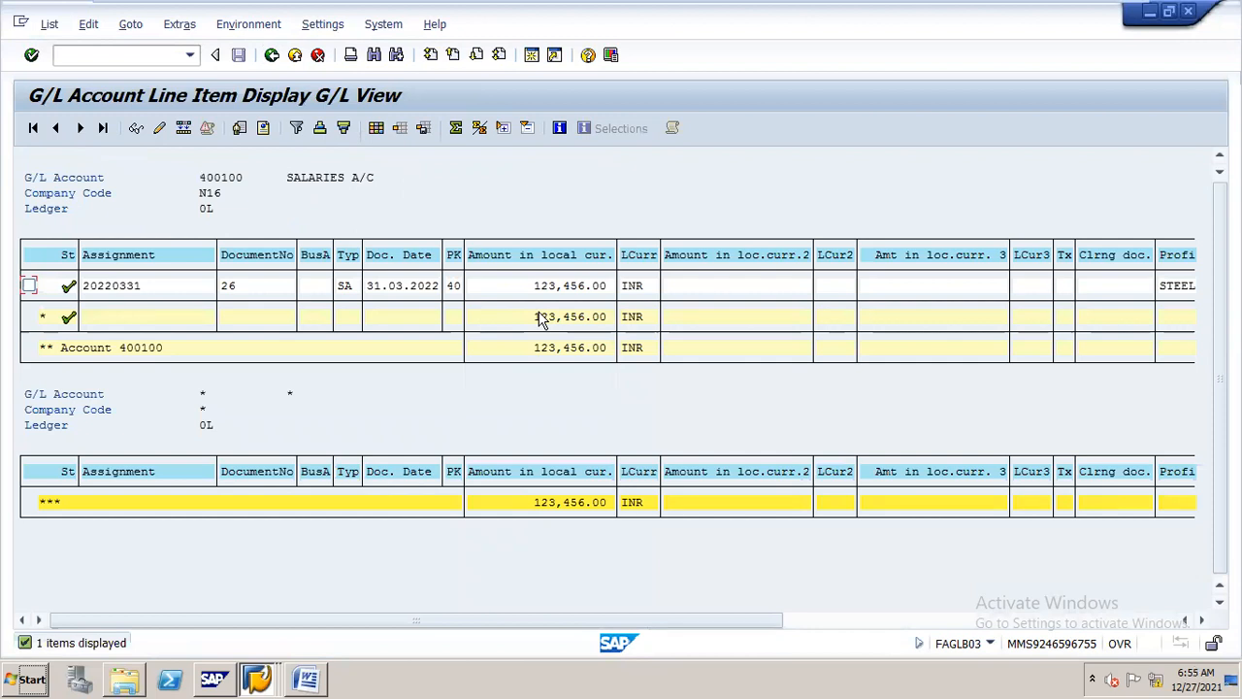
left_click(272, 56)
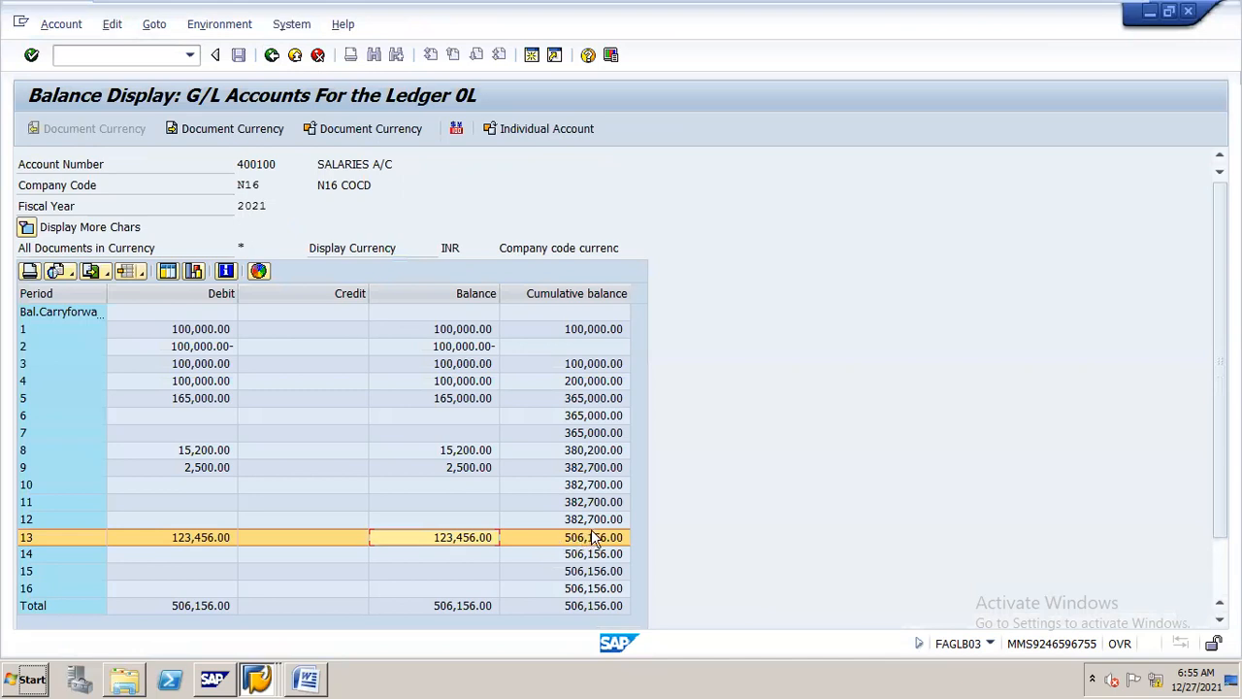
double_click(597, 540)
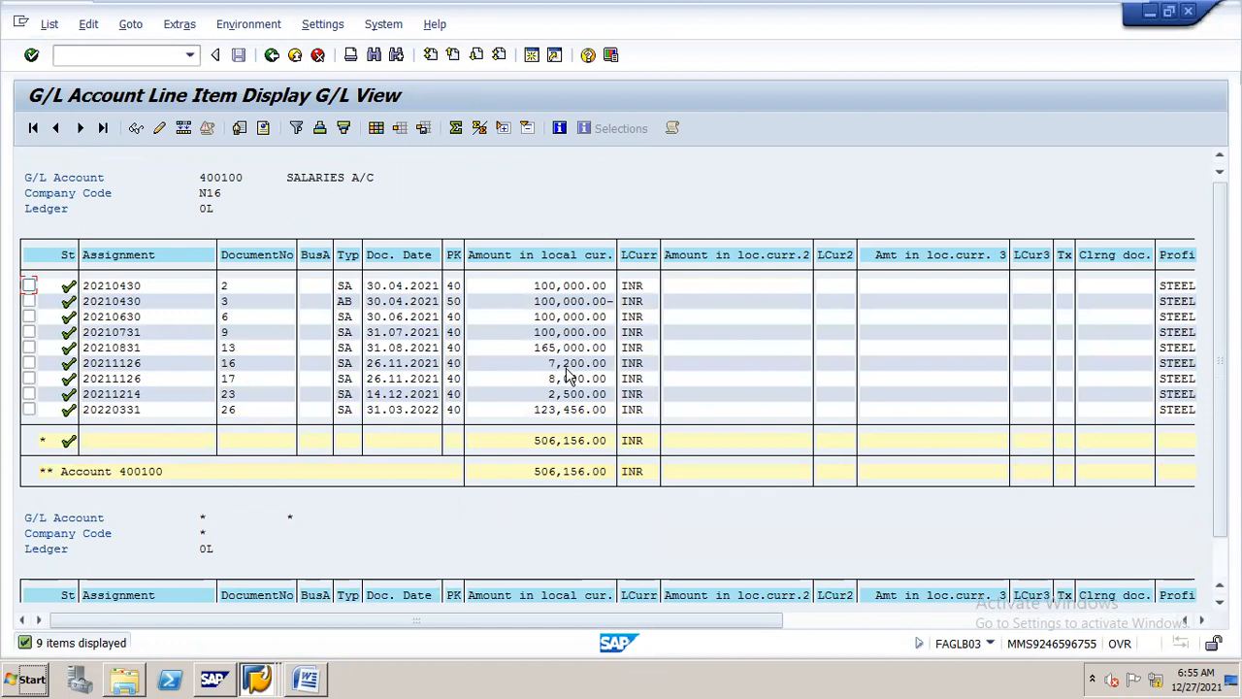
Display the balances of cash account 200100 for company code N16, fiscal year 2021, and open the line items behind period 13's balance
left_click(273, 56)
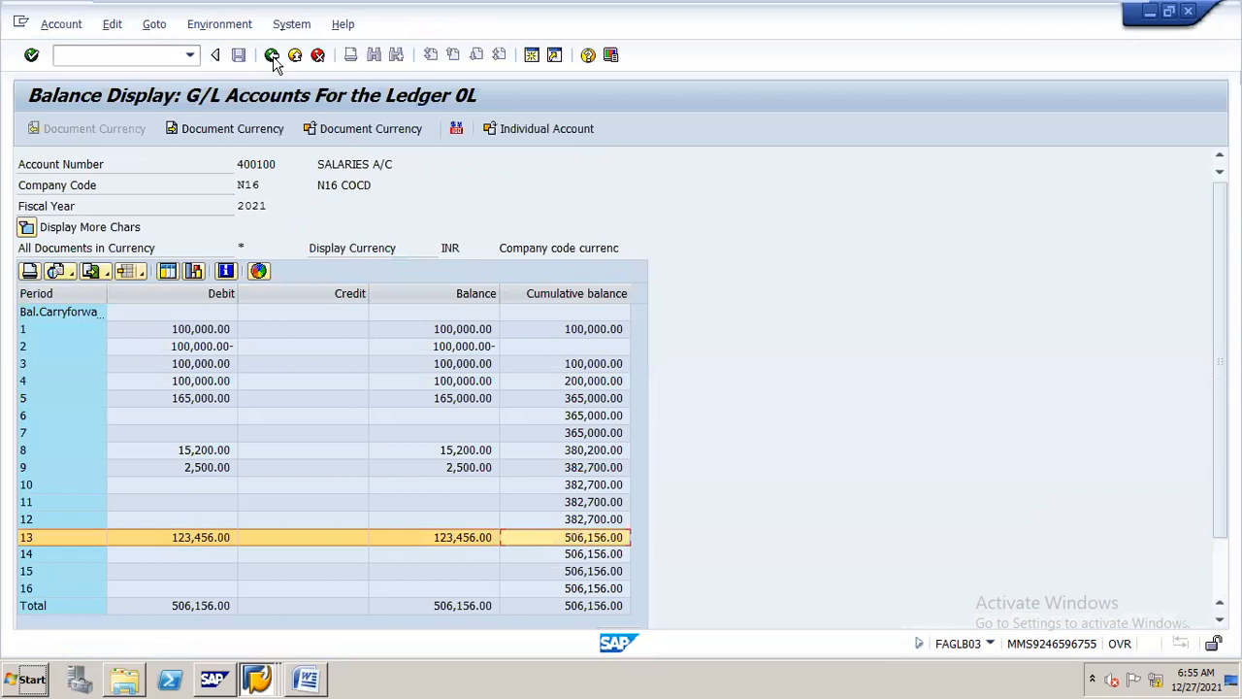
left_click(273, 57)
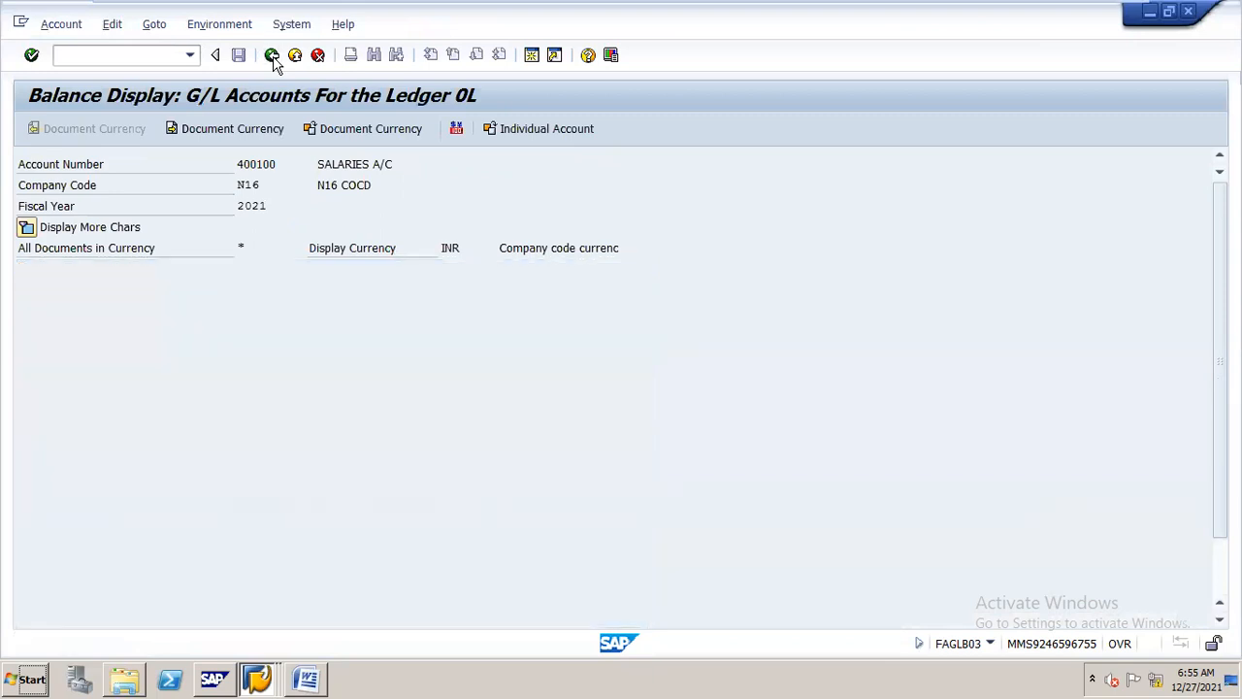
type("200100")
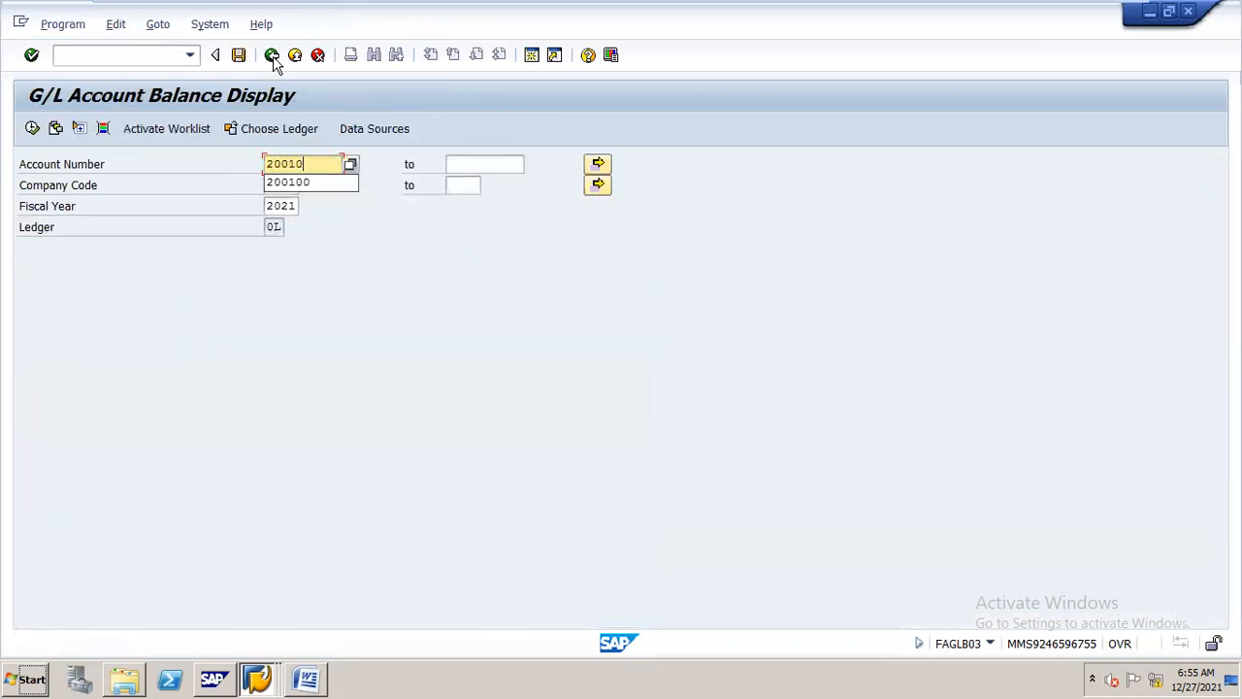
left_click(32, 128)
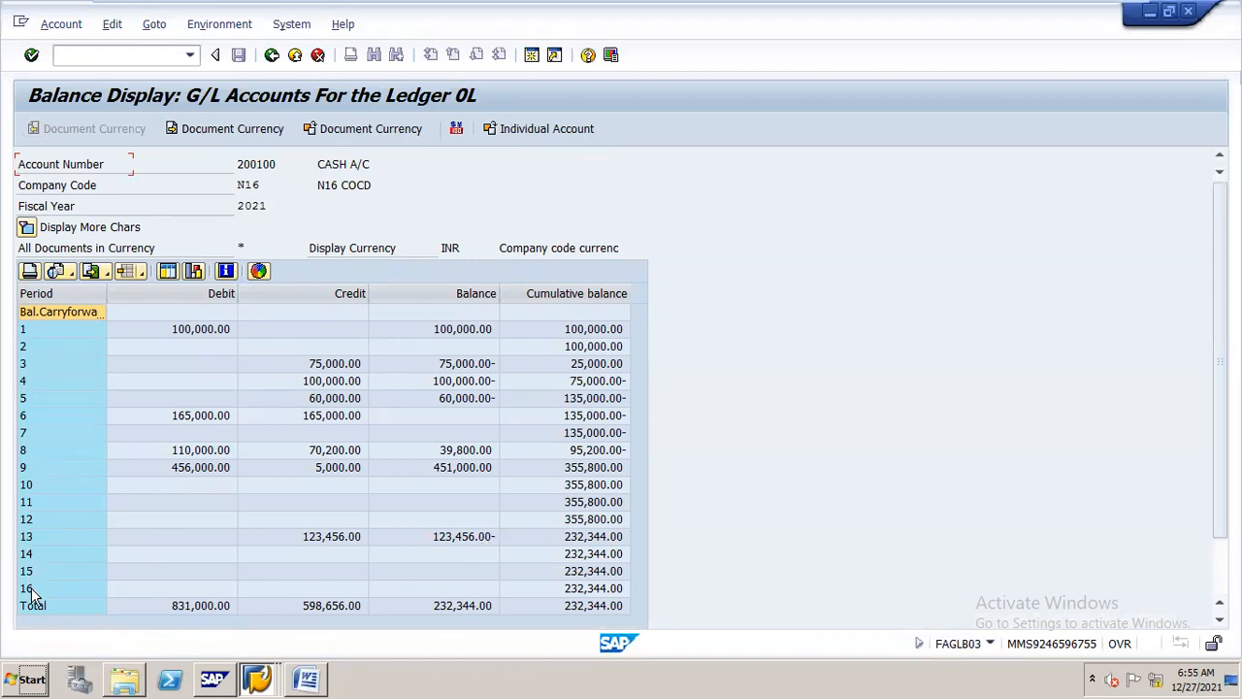
left_click(31, 522)
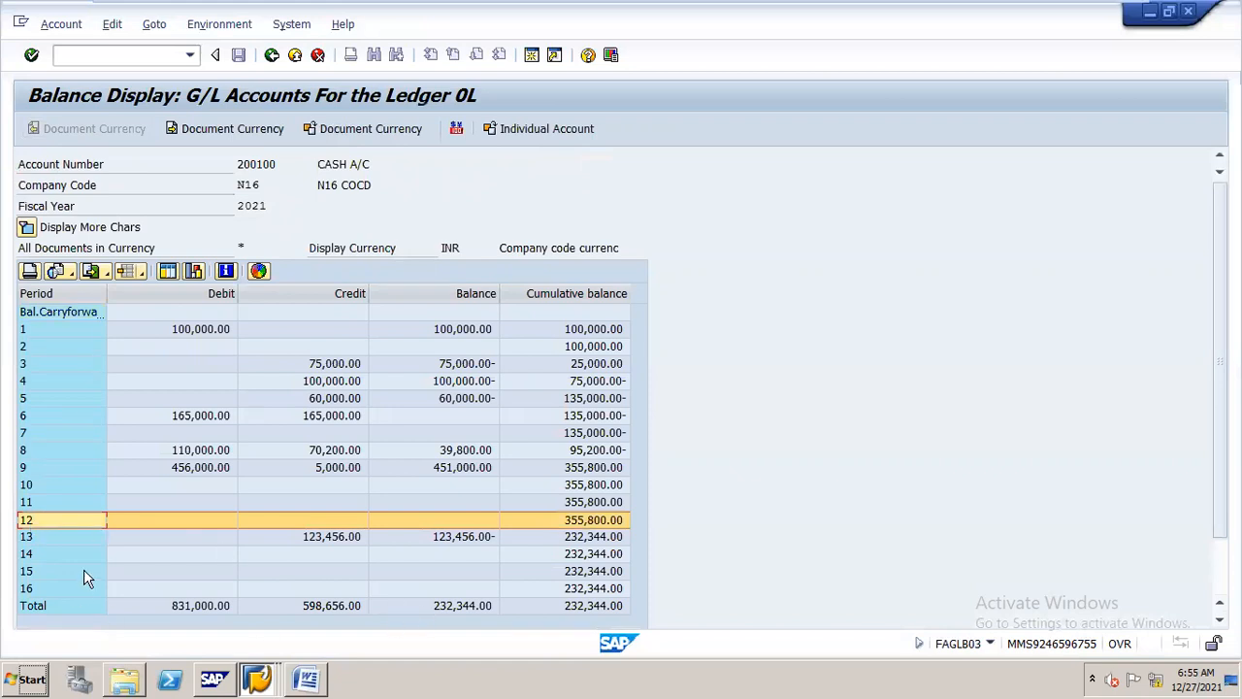
double_click(458, 539)
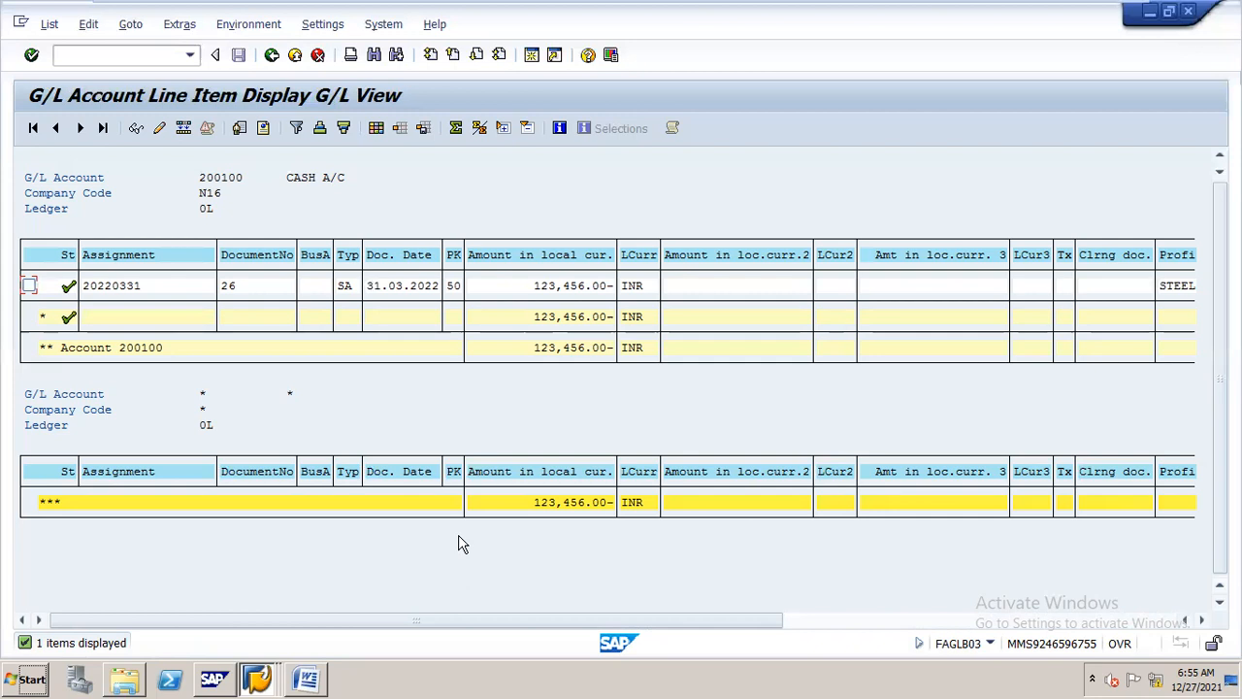
mouse_move(1103, 22)
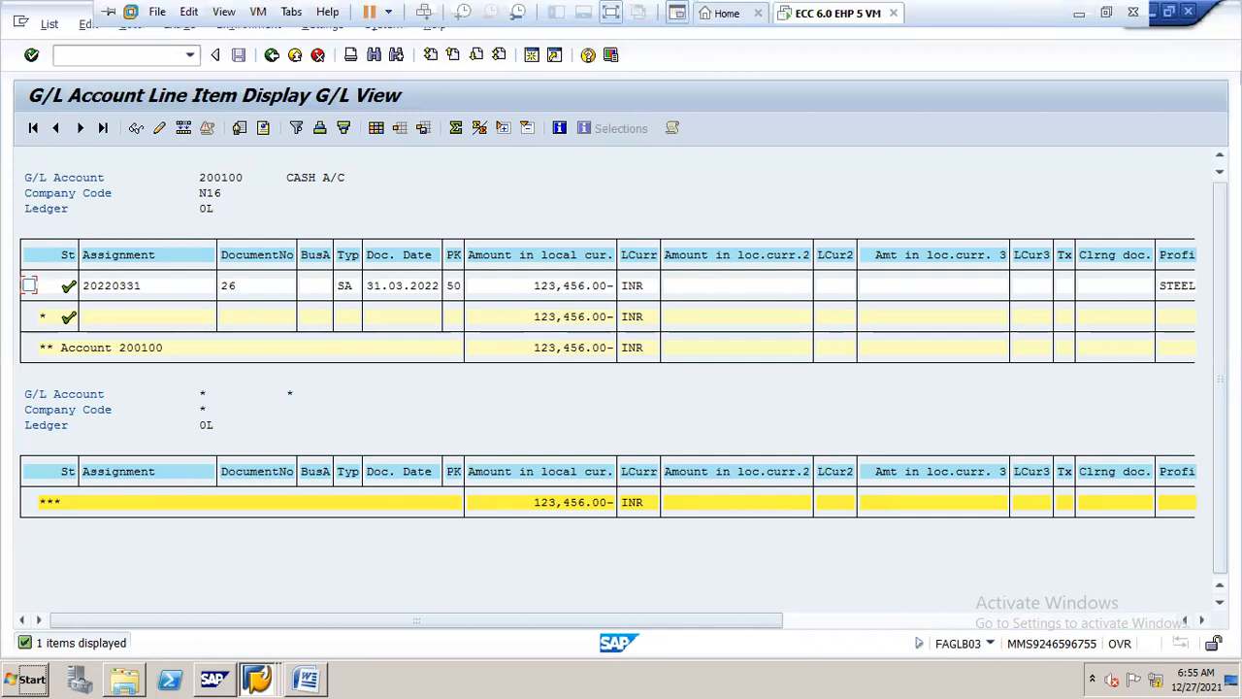
left_click(1084, 17)
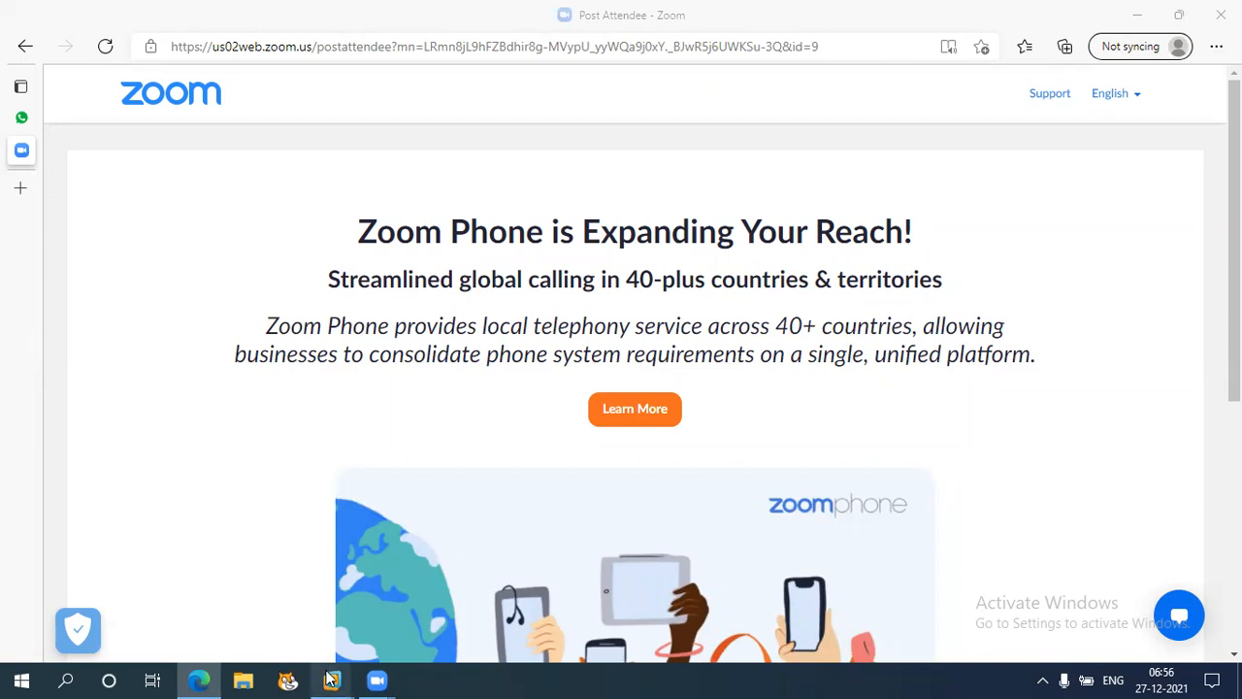
mouse_move(331, 679)
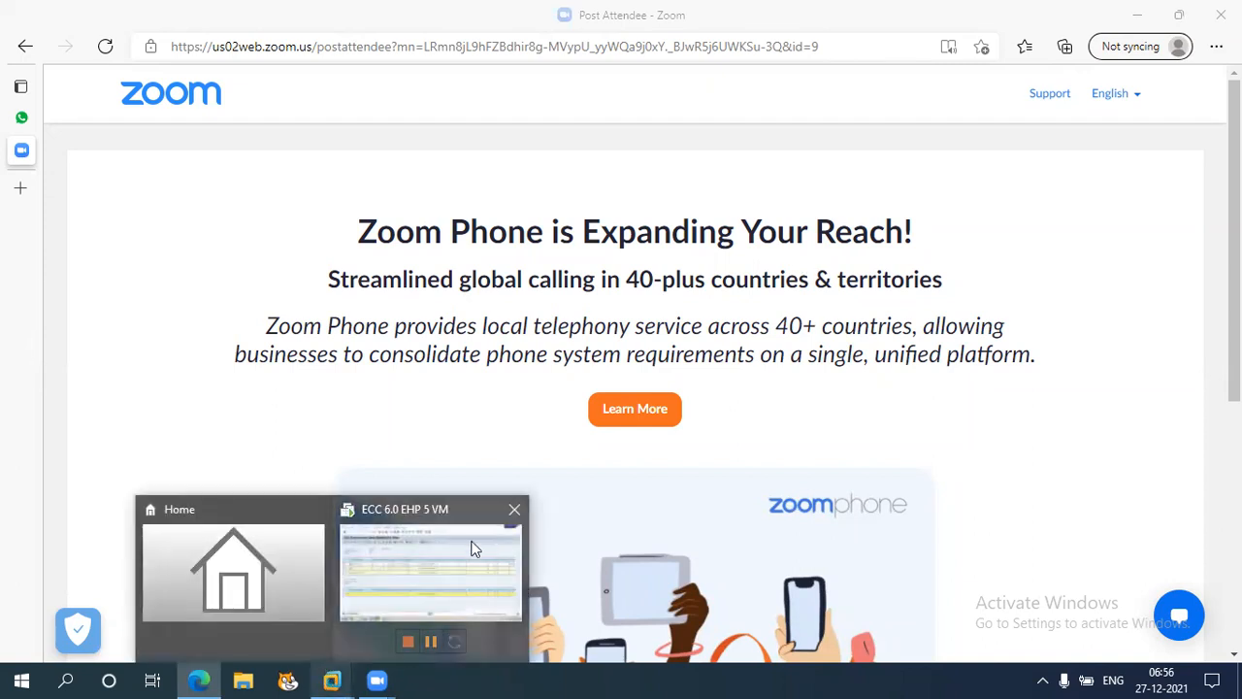
left_click(475, 549)
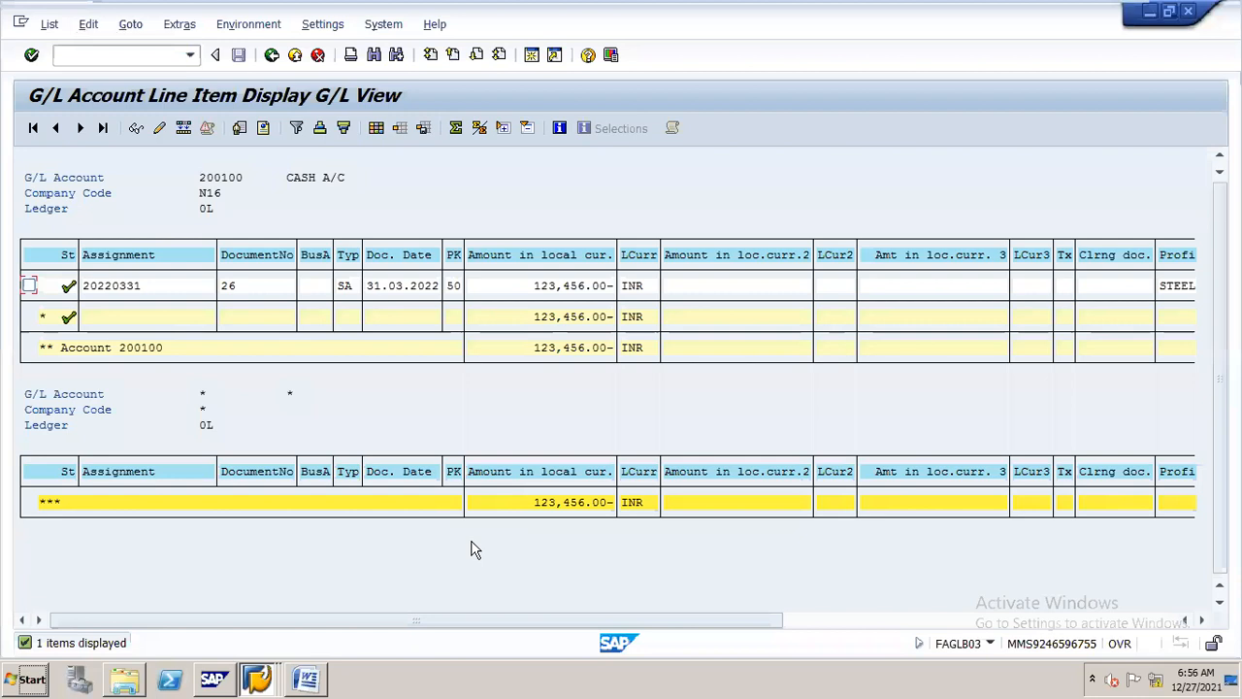
left_click(312, 668)
left_click(268, 668)
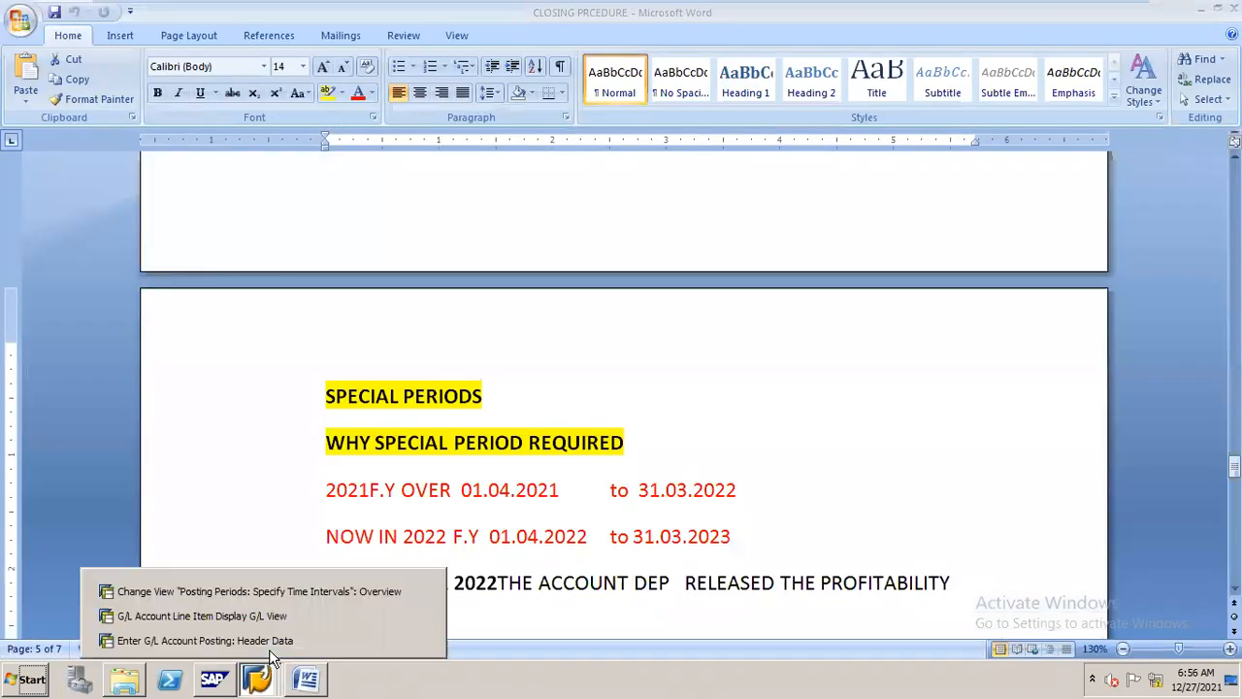
left_click(762, 349)
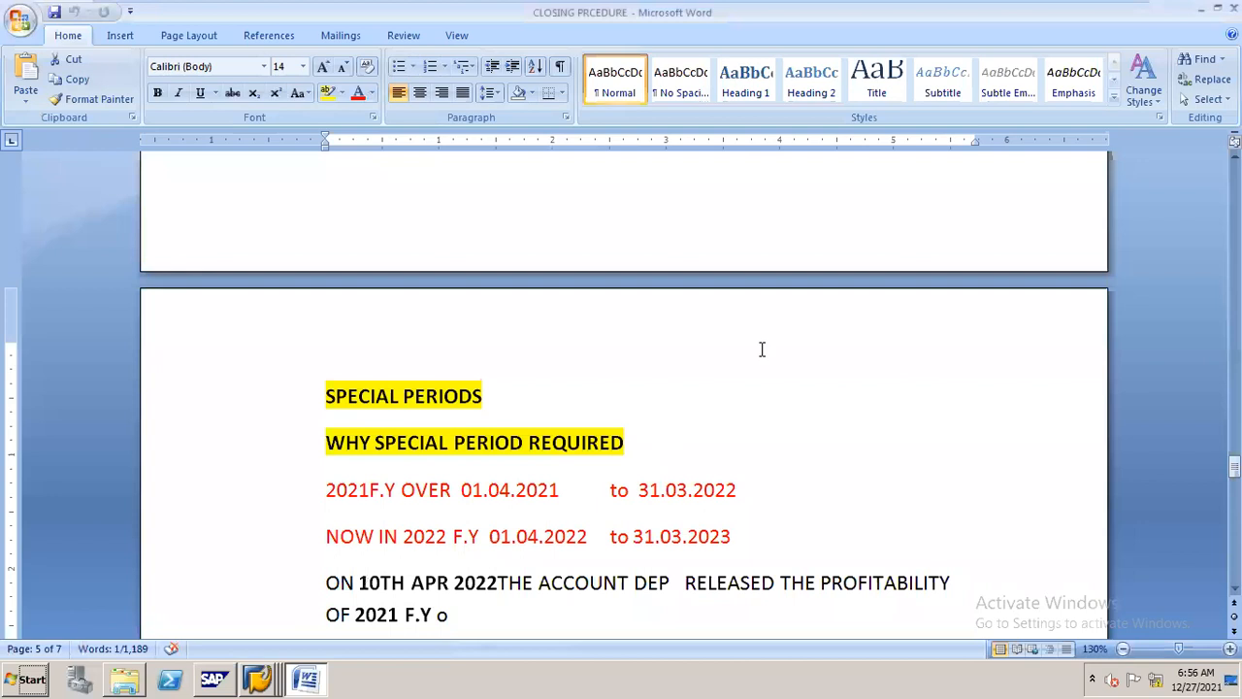
mouse_move(1109, 9)
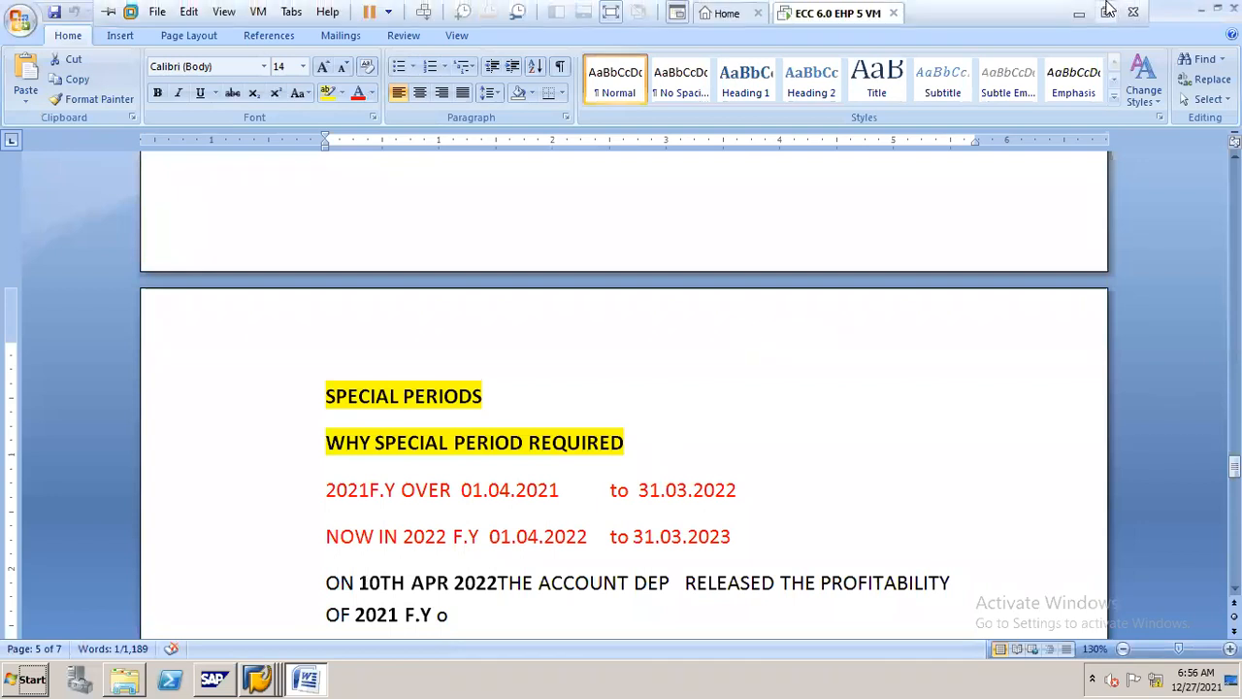
left_click(1081, 17)
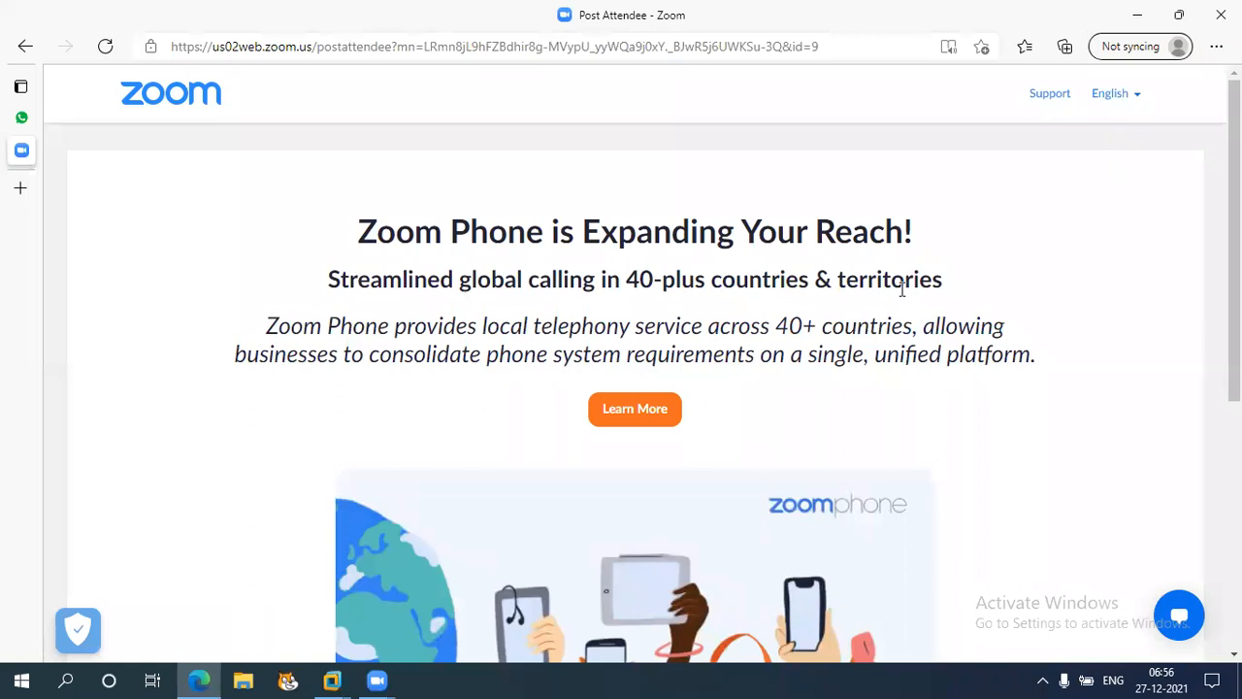